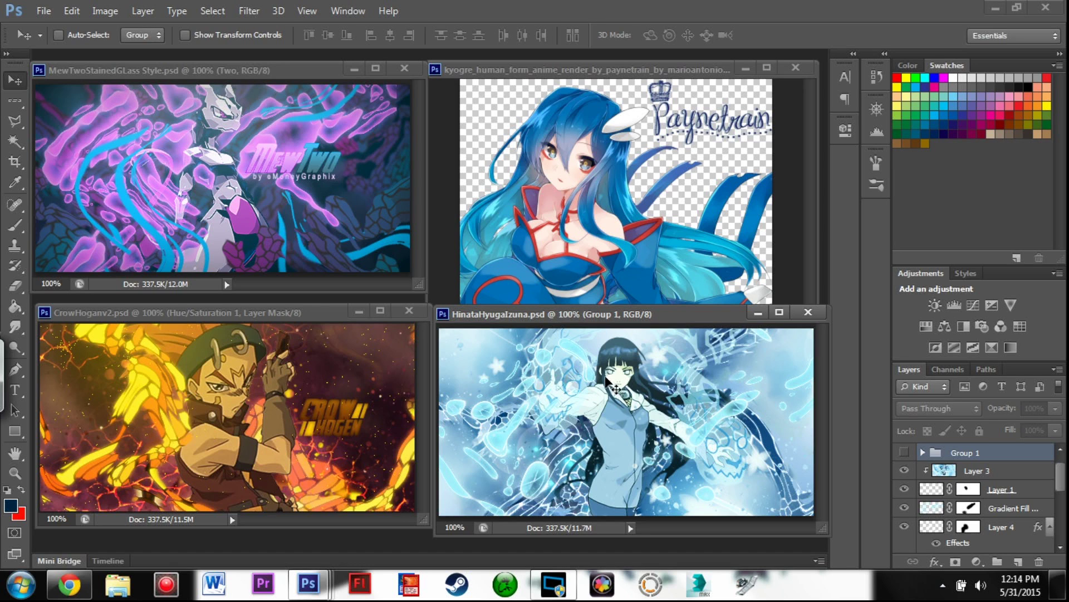
Minimize the HinataHyugaIzuna, CrowHoganv2 and MewTwoStainedGLass Style documents so only the Kyogre render stays open
{"action": "left_click", "coordinate": [757, 312]}
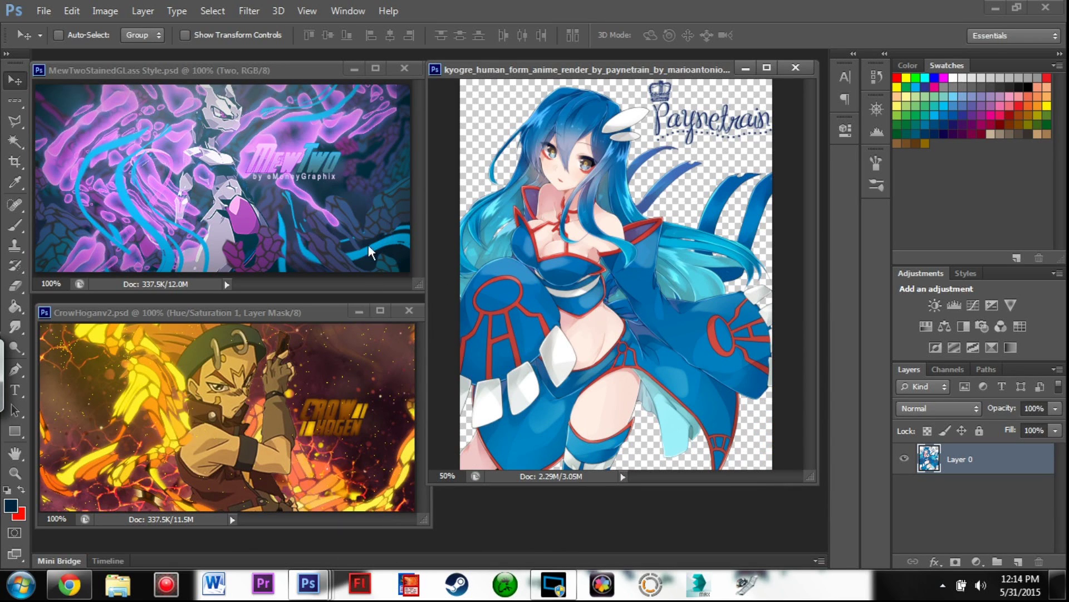
{"action": "left_click", "coordinate": [359, 310]}
{"action": "left_click", "coordinate": [356, 69]}
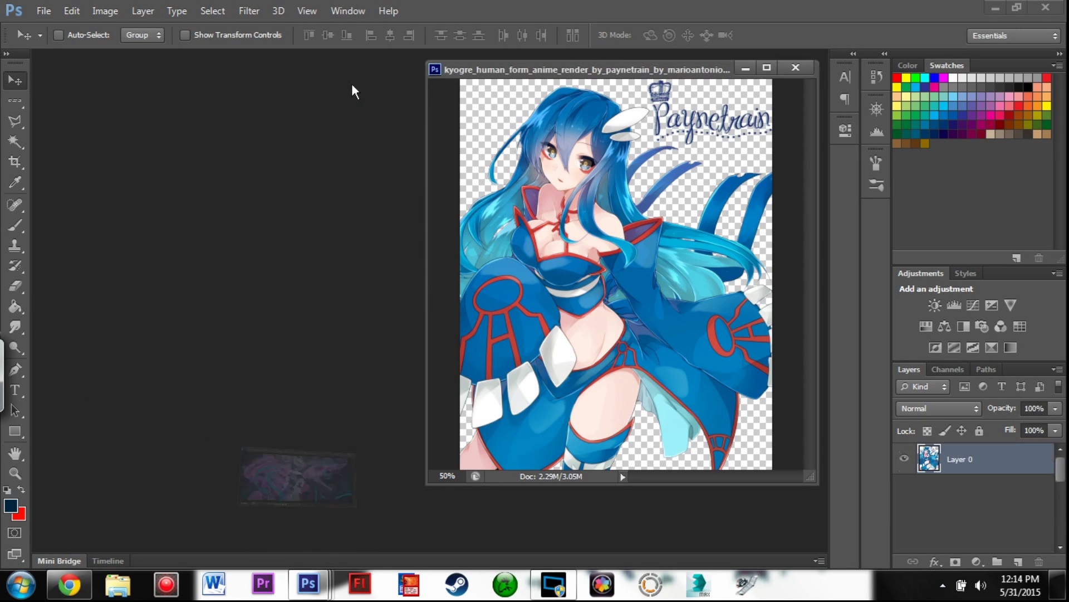
Start creating a new document
{"action": "left_click", "coordinate": [46, 9]}
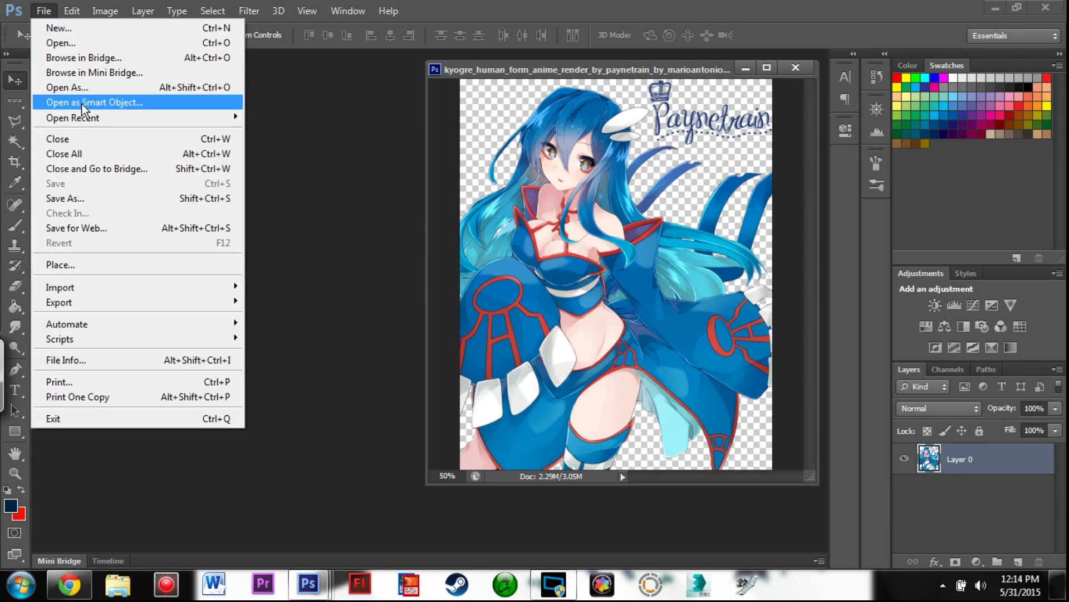
{"action": "left_click", "coordinate": [83, 29]}
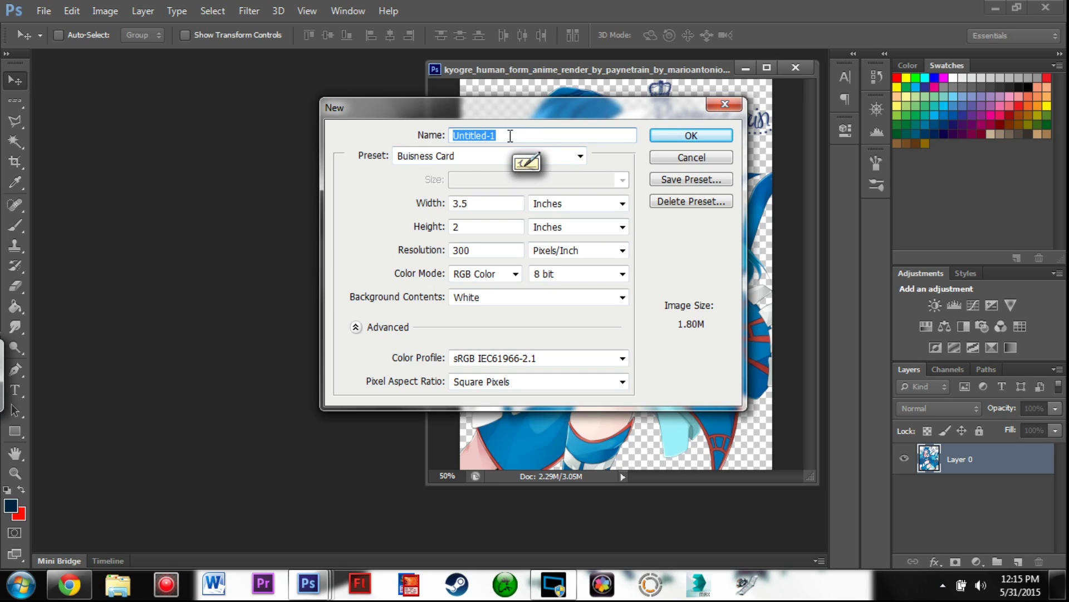
Try the Signature 1 preset for the new document with the resolution set to 70 pixels/inch
{"action": "left_click", "coordinate": [423, 158]}
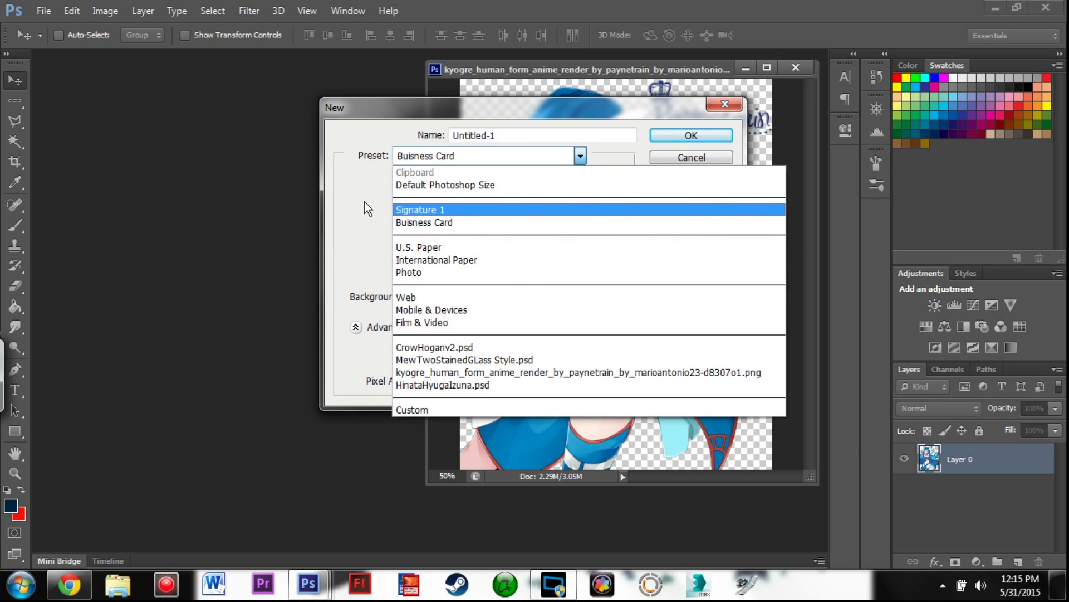
{"action": "left_click", "coordinate": [436, 211]}
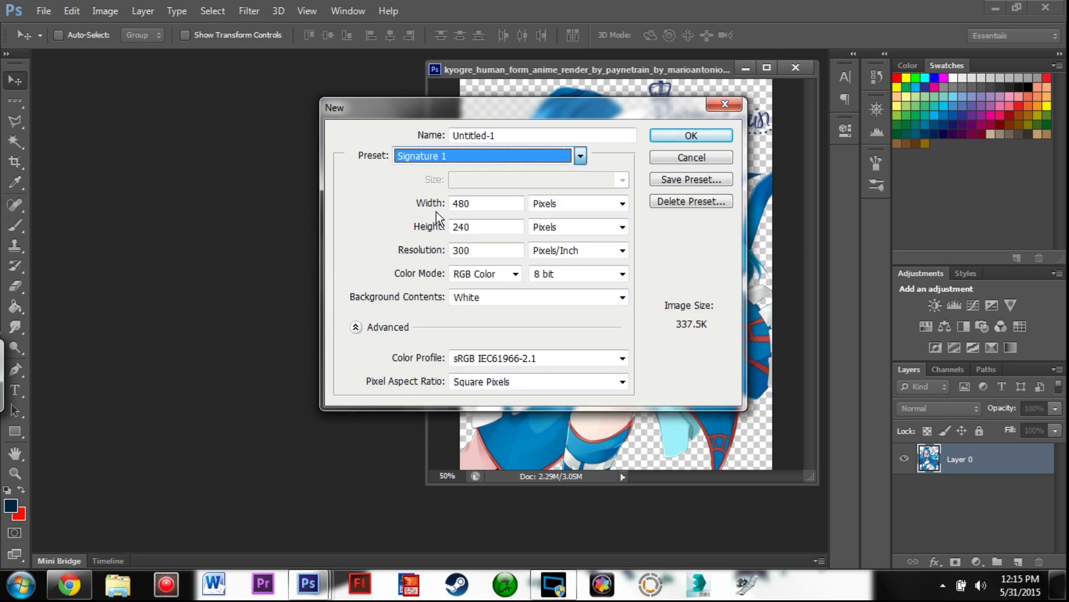
{"action": "left_click", "coordinate": [460, 249]}
{"action": "left_click", "coordinate": [489, 205]}
{"action": "left_click_drag", "start_coordinate": [475, 227], "coordinate": [436, 228]}
{"action": "left_click", "coordinate": [483, 253]}
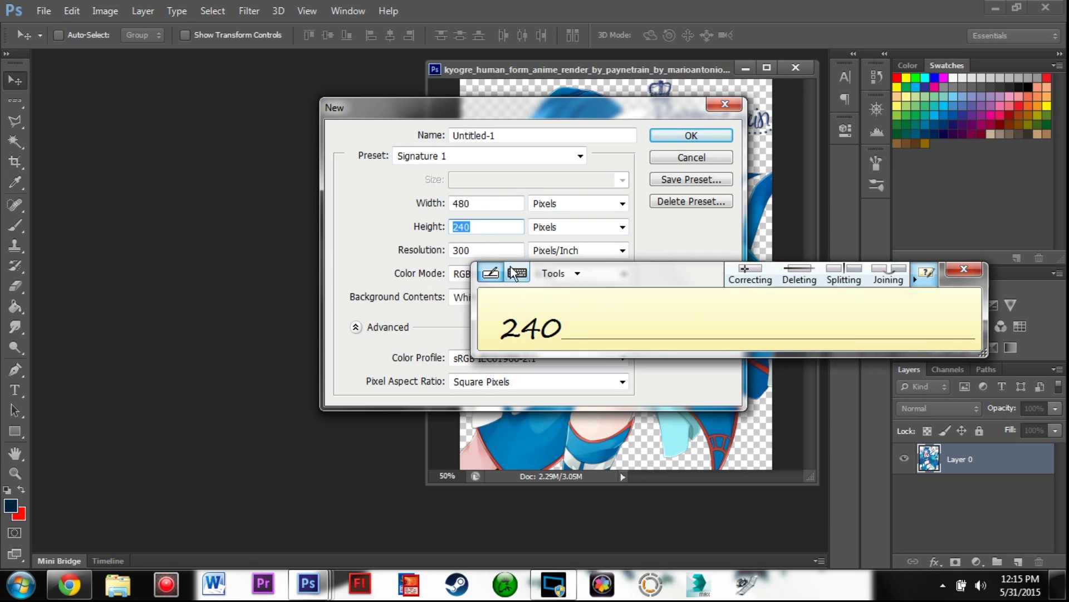
{"action": "left_click", "coordinate": [965, 269]}
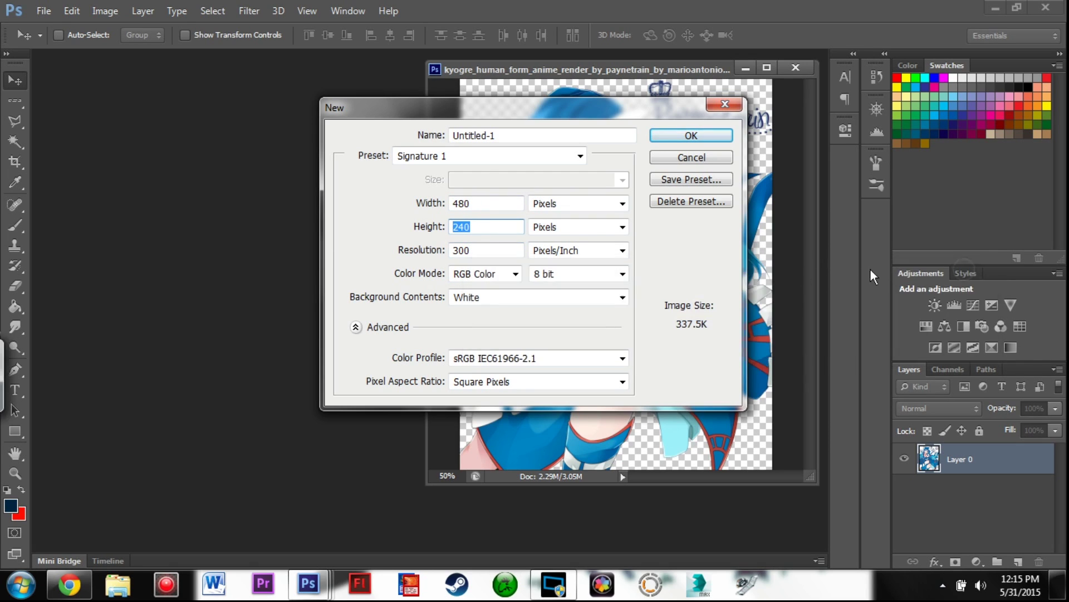
{"action": "double_click", "coordinate": [491, 250]}
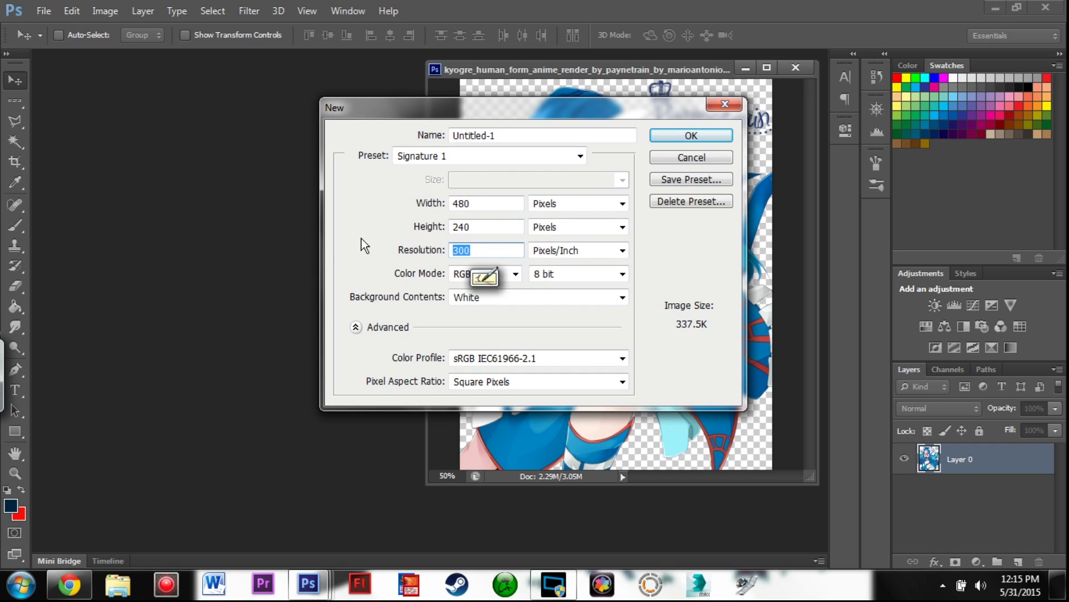
{"action": "type", "text": "70"}
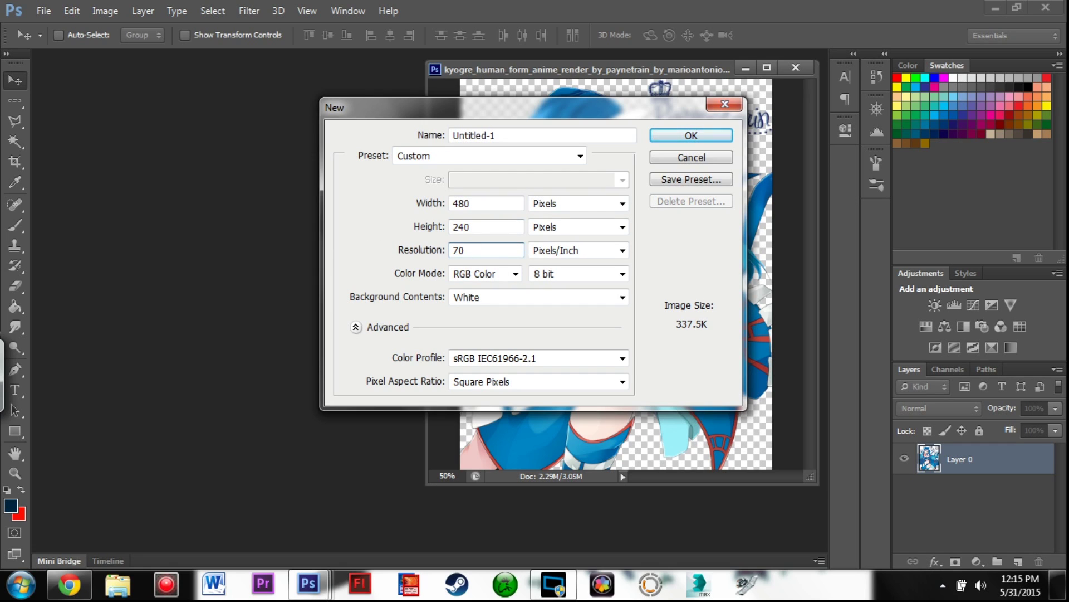
{"action": "left_click", "coordinate": [663, 265]}
{"action": "left_click", "coordinate": [516, 155]}
{"action": "left_click", "coordinate": [516, 156]}
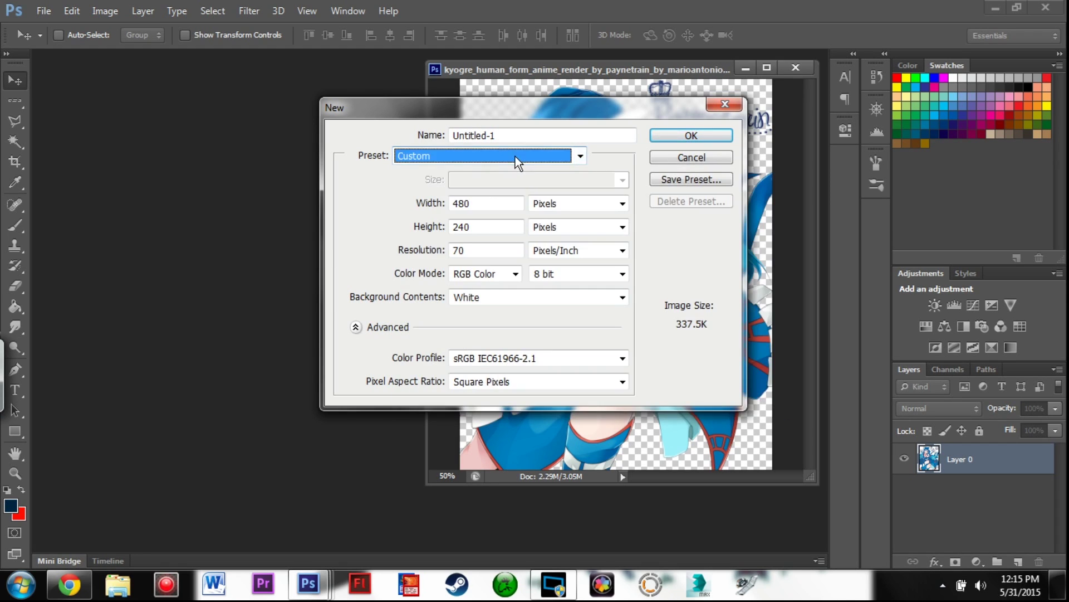
Create the new document from the Buisness Card preset, 3.5 × 2 inches at 300 pixels/inch, named "Stained Glass Example"
{"action": "left_click", "coordinate": [515, 156]}
{"action": "left_click", "coordinate": [480, 221]}
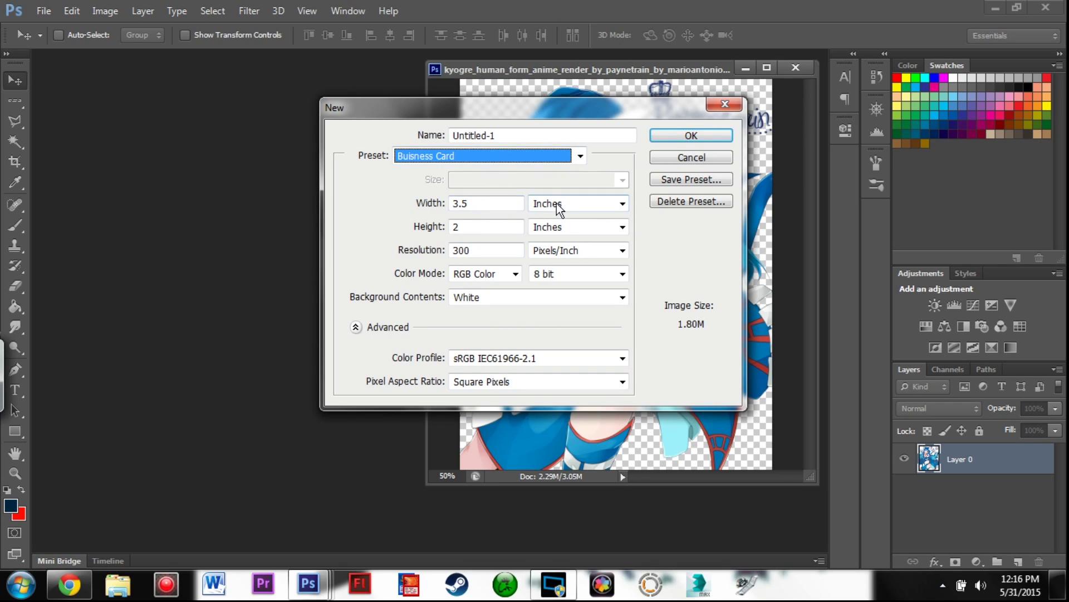
{"action": "left_click", "coordinate": [475, 206]}
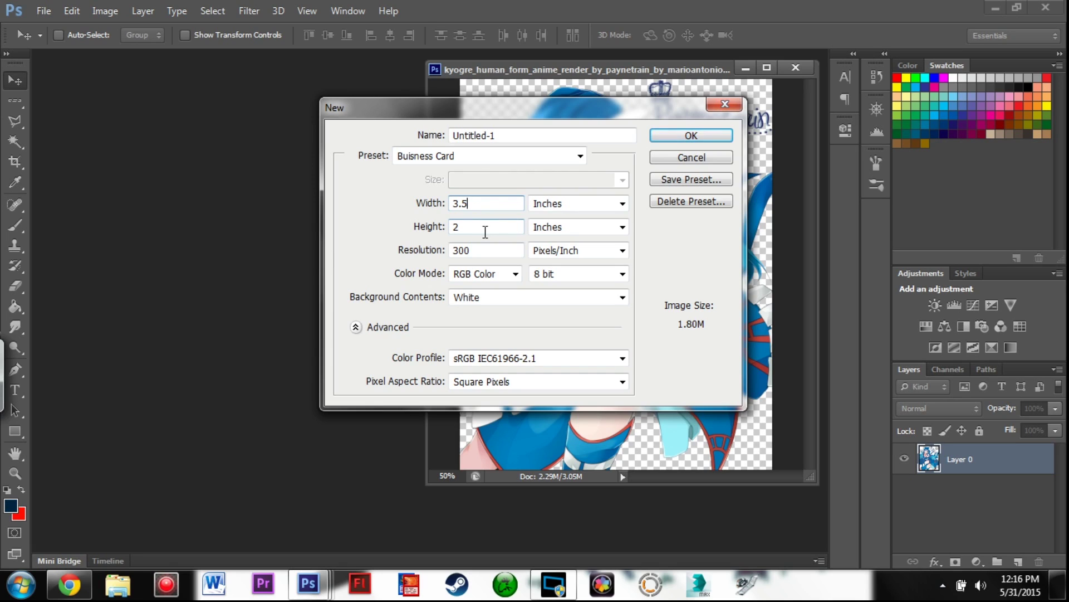
{"action": "double_click", "coordinate": [491, 253]}
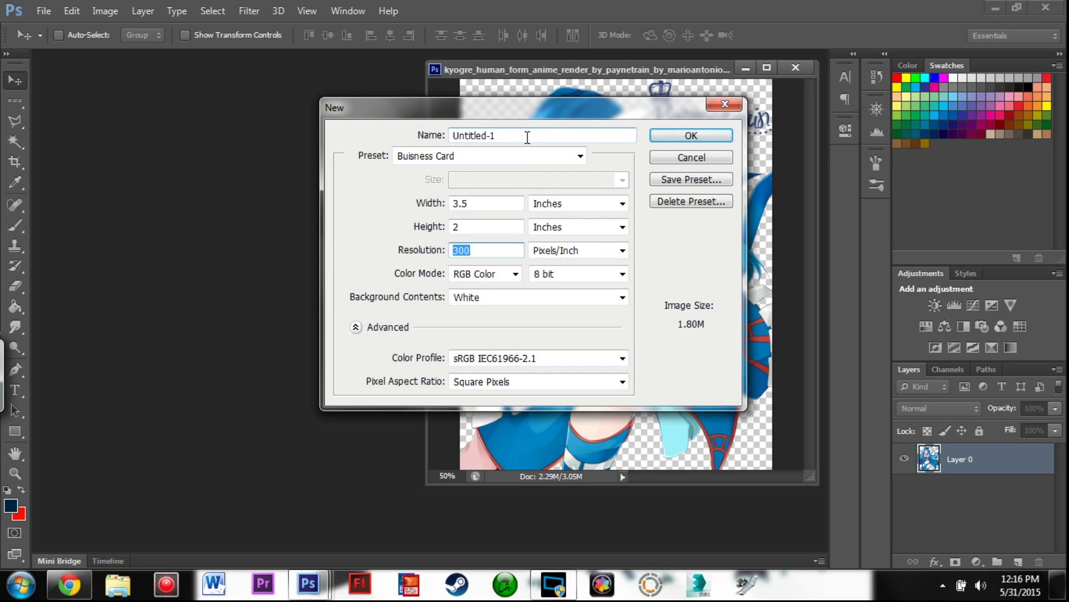
{"action": "left_click_drag", "start_coordinate": [531, 136], "coordinate": [398, 141]}
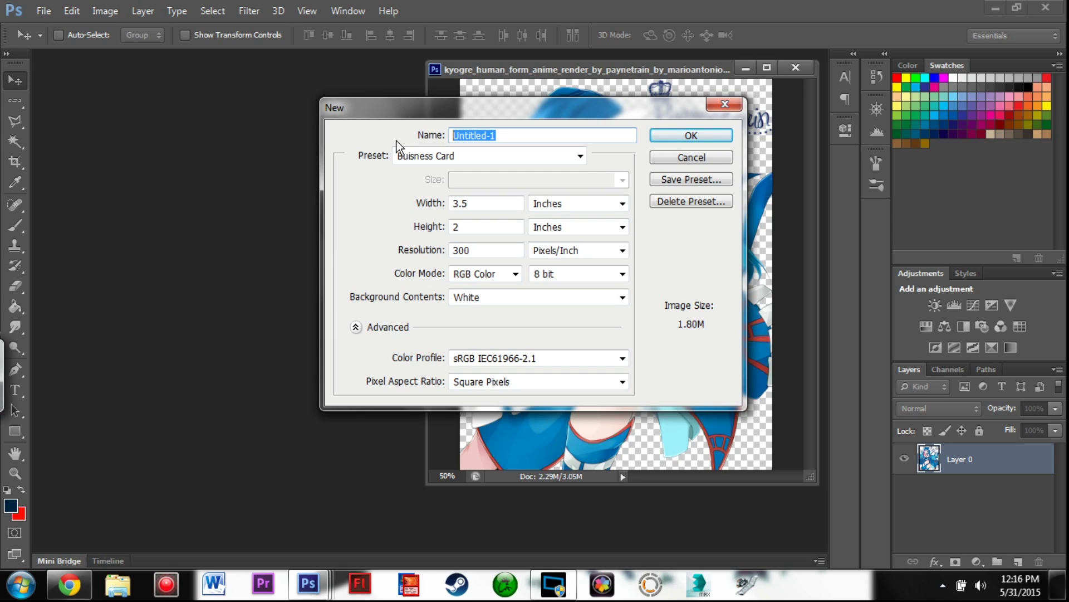
{"action": "type", "text": "Stained Glass"}
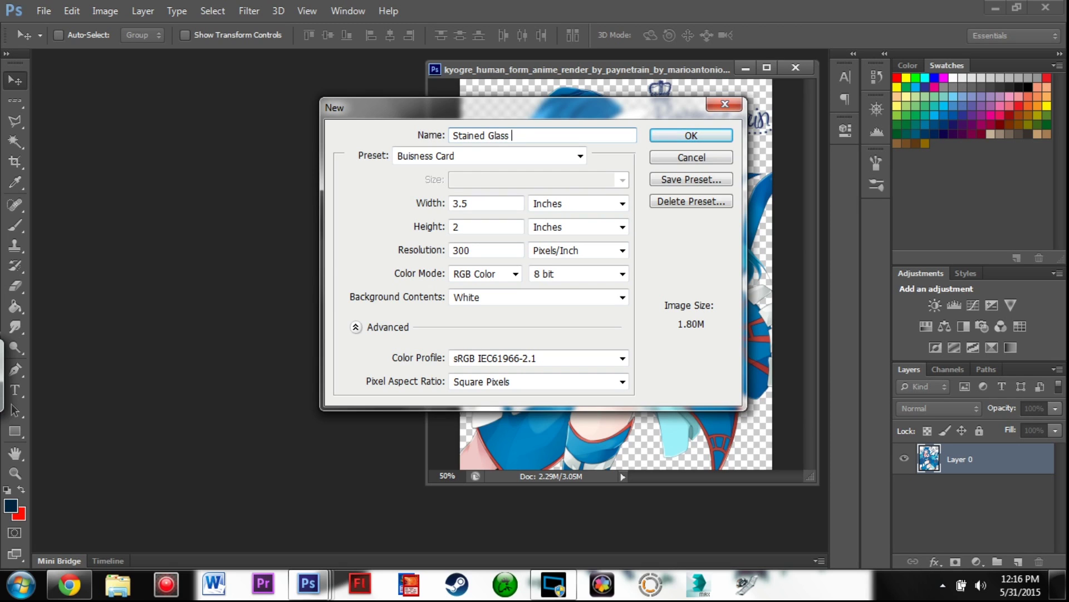
{"action": "type", "text": " Example"}
{"action": "key", "text": "Return"}
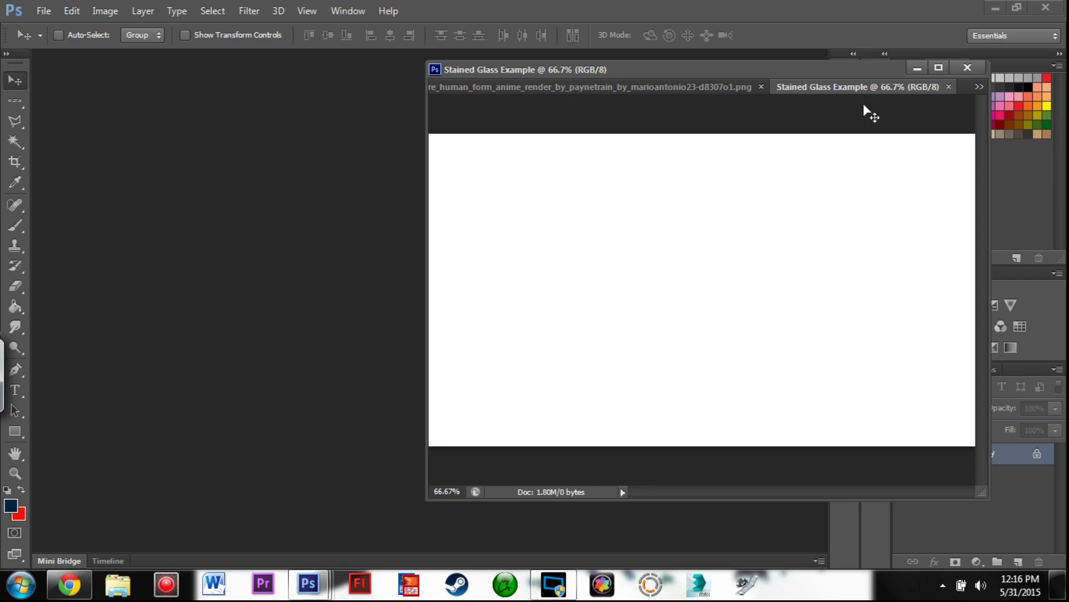
Float the Stained Glass Example document in its own window, move it beside the toolbox and enlarge the window around the canvas
{"action": "left_click_drag", "start_coordinate": [857, 86], "coordinate": [310, 162]}
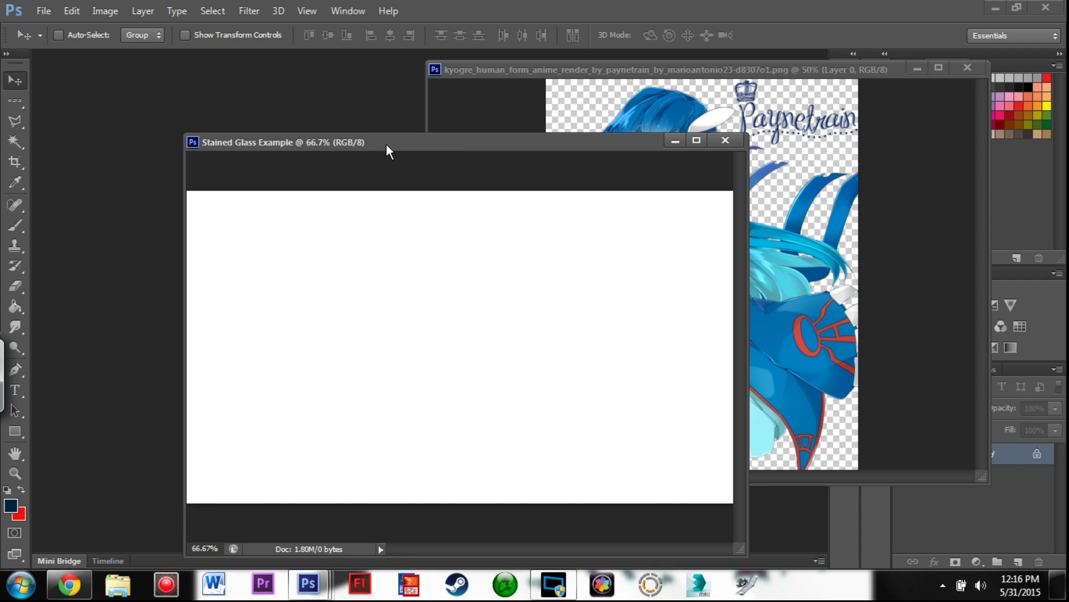
{"action": "left_click_drag", "start_coordinate": [337, 145], "coordinate": [172, 72]}
{"action": "left_click_drag", "start_coordinate": [591, 483], "coordinate": [726, 493]}
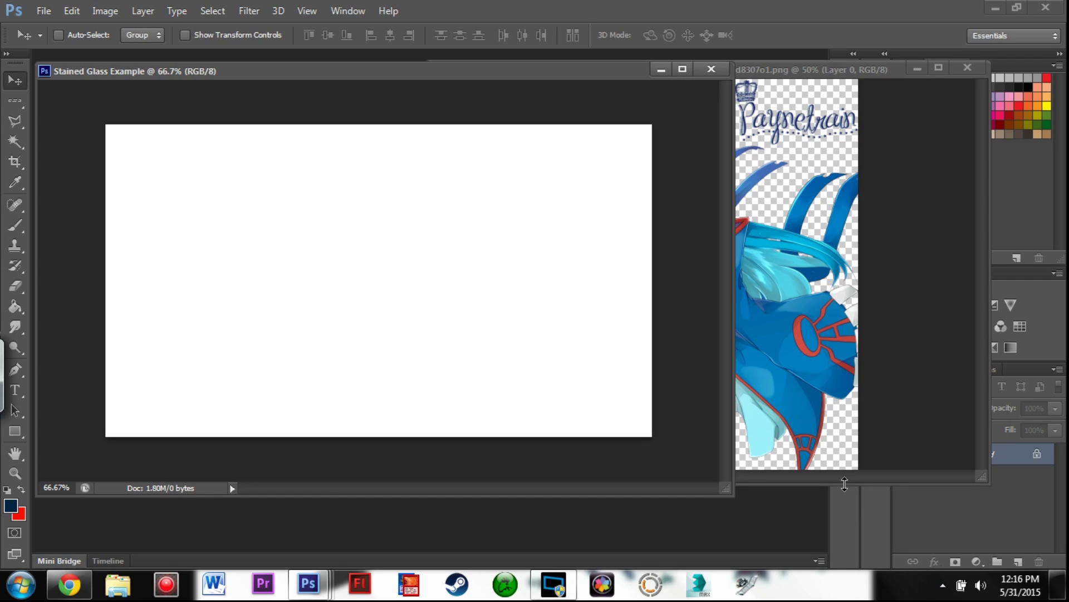
Zoom the Stained Glass Example canvas to 100% and enlarge its window to fit the canvas
{"action": "key", "text": "f"}
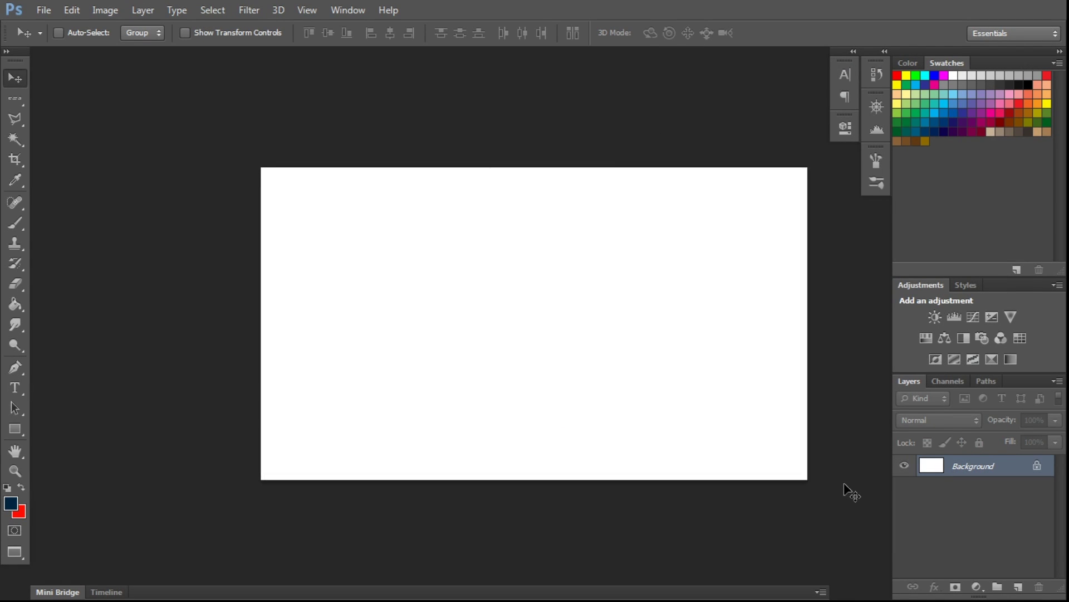
{"action": "key", "text": "ctrl+plus"}
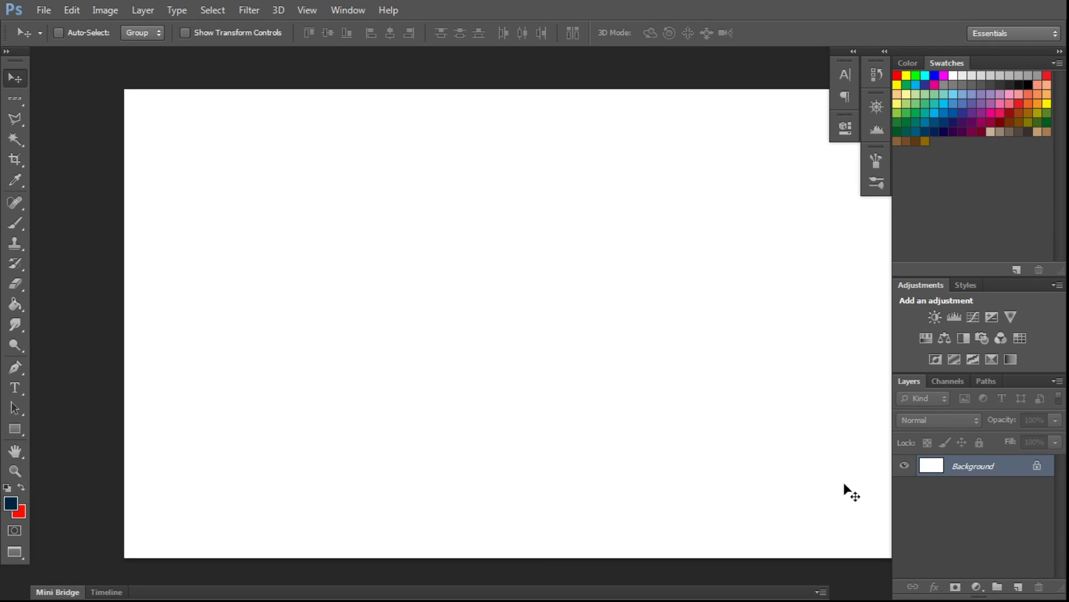
{"action": "key", "text": "f"}
{"action": "key", "text": "f"}
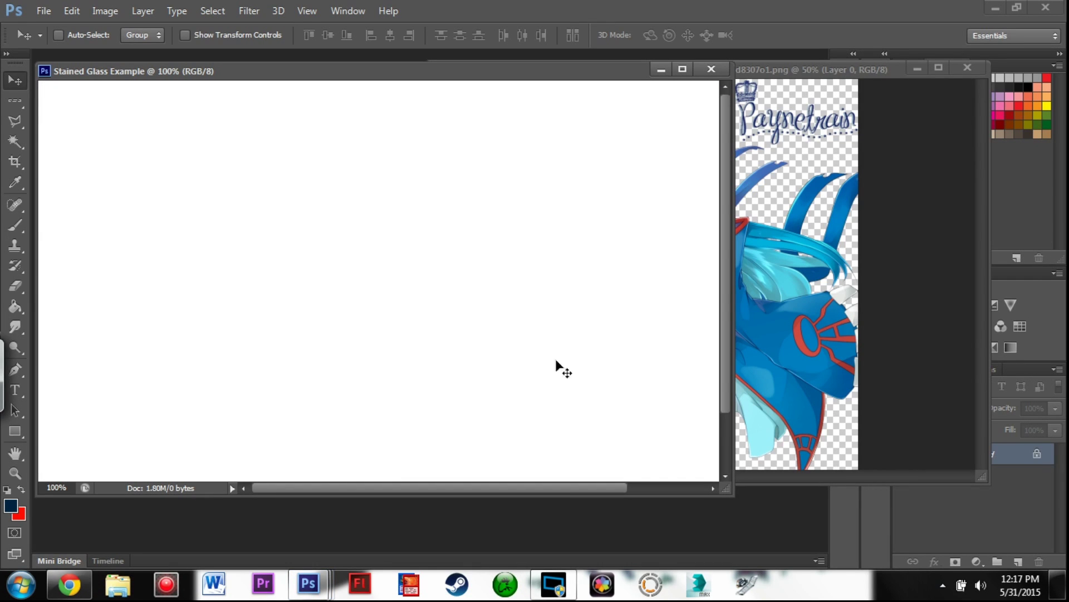
{"action": "left_click_drag", "start_coordinate": [730, 490], "coordinate": [898, 548]}
Remove the Paynetrain watermark and crown from the Kyogre render using a freehand Lasso selection, and deselect
{"action": "left_click", "coordinate": [944, 425]}
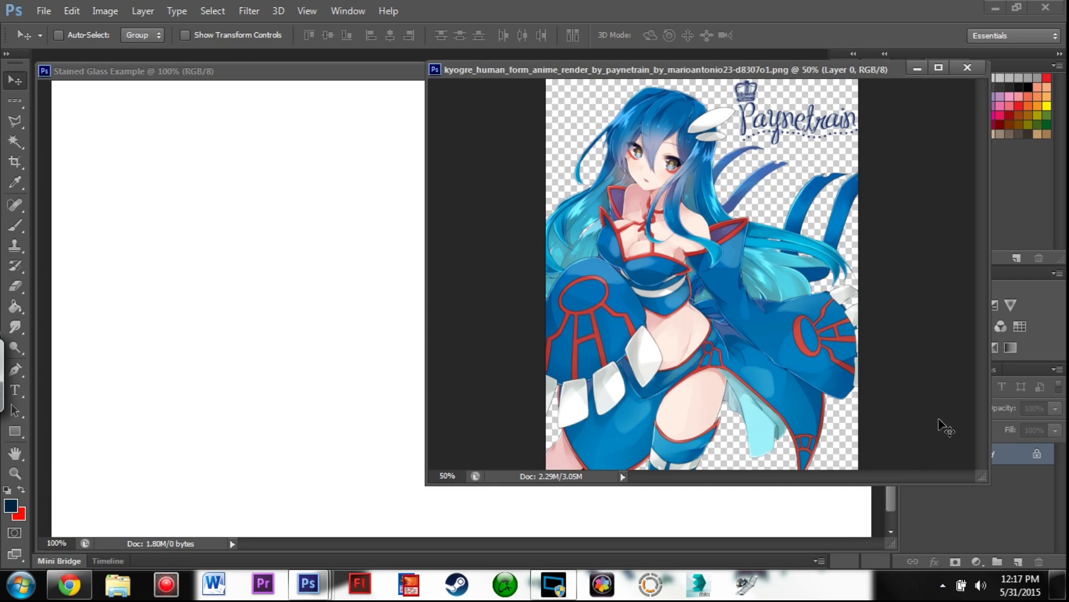
{"action": "left_click", "coordinate": [18, 120]}
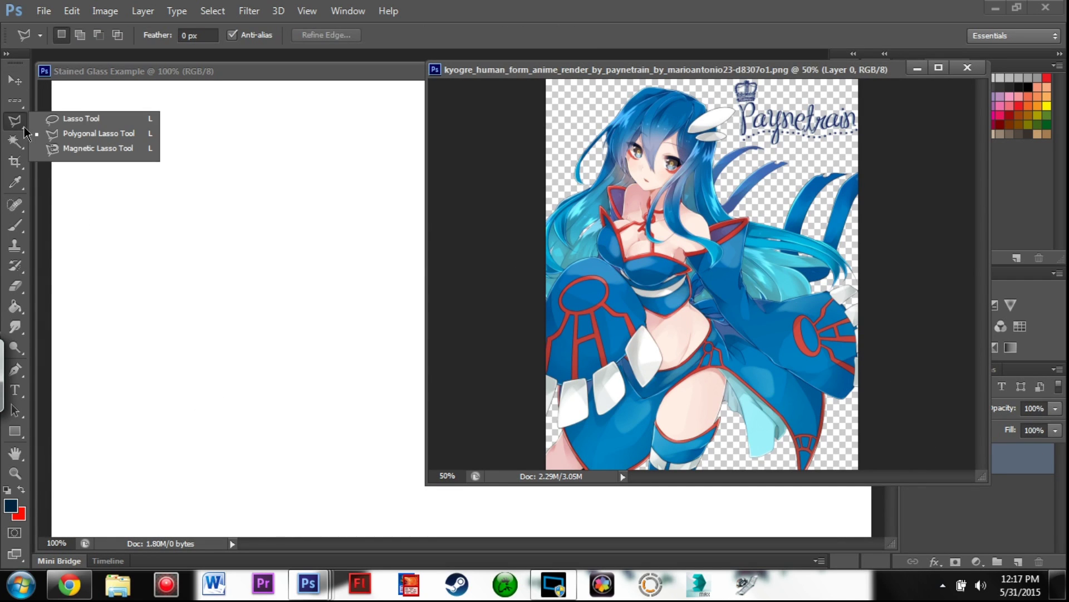
{"action": "left_click", "coordinate": [56, 119]}
{"action": "mouse_move", "coordinate": [765, 98]}
{"action": "left_mouse_down"}
{"action": "mouse_move", "coordinate": [765, 83]}
{"action": "mouse_move", "coordinate": [729, 84]}
{"action": "mouse_move", "coordinate": [734, 144]}
{"action": "mouse_move", "coordinate": [861, 133]}
{"action": "mouse_move", "coordinate": [848, 97]}
{"action": "mouse_move", "coordinate": [801, 116]}
{"action": "mouse_move", "coordinate": [765, 100]}
{"action": "mouse_move", "coordinate": [728, 146]}
{"action": "left_mouse_up"}
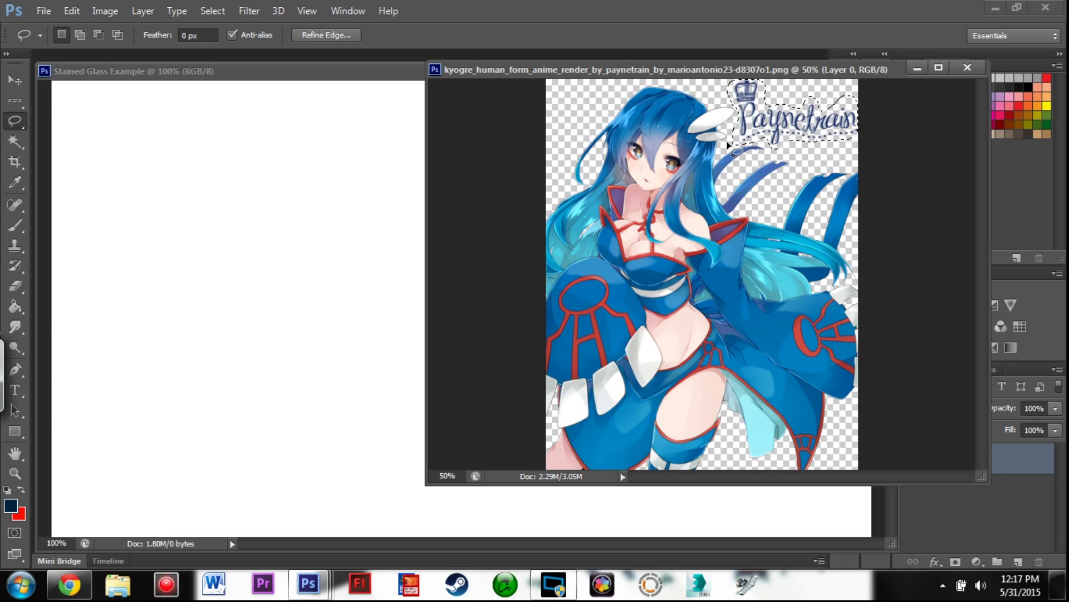
{"action": "key", "text": "Delete"}
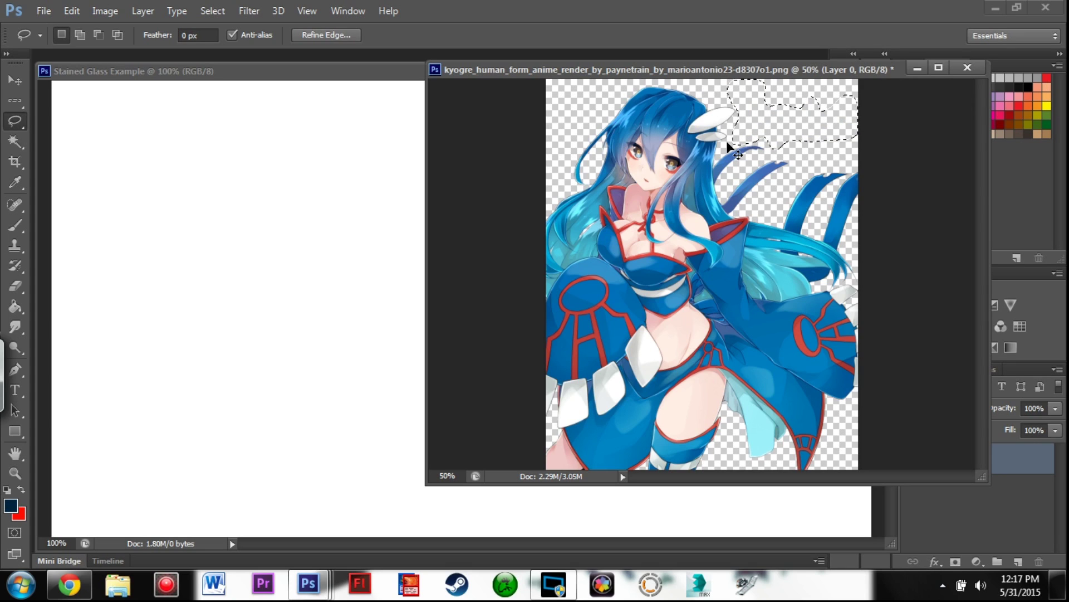
{"action": "key", "text": "ctrl+d"}
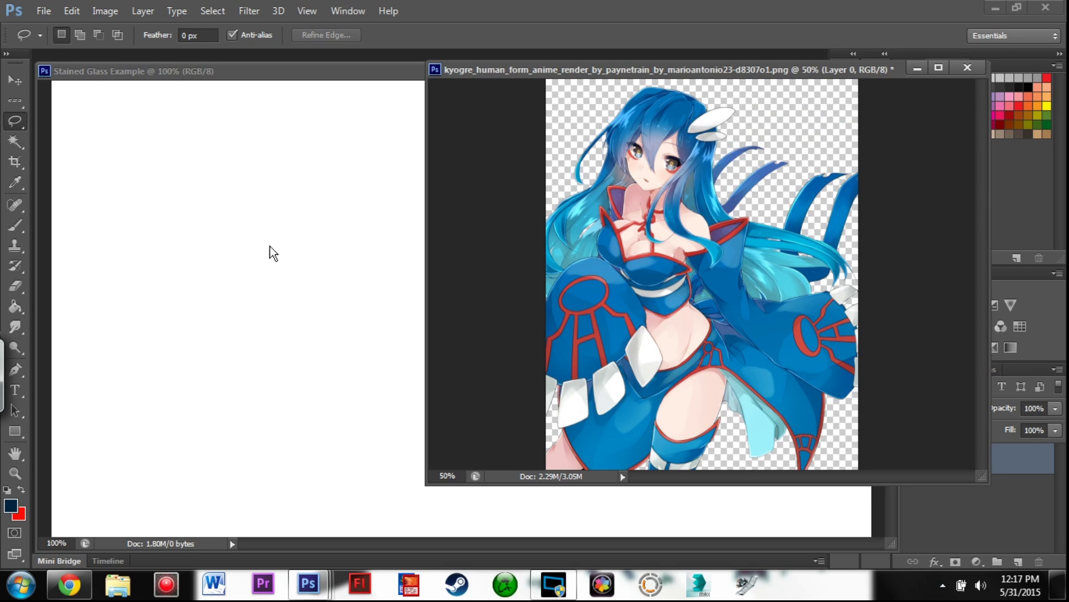
Copy the Kyogre render onto the Stained Glass Example canvas and close the source image without saving it
{"action": "left_click", "coordinate": [13, 84]}
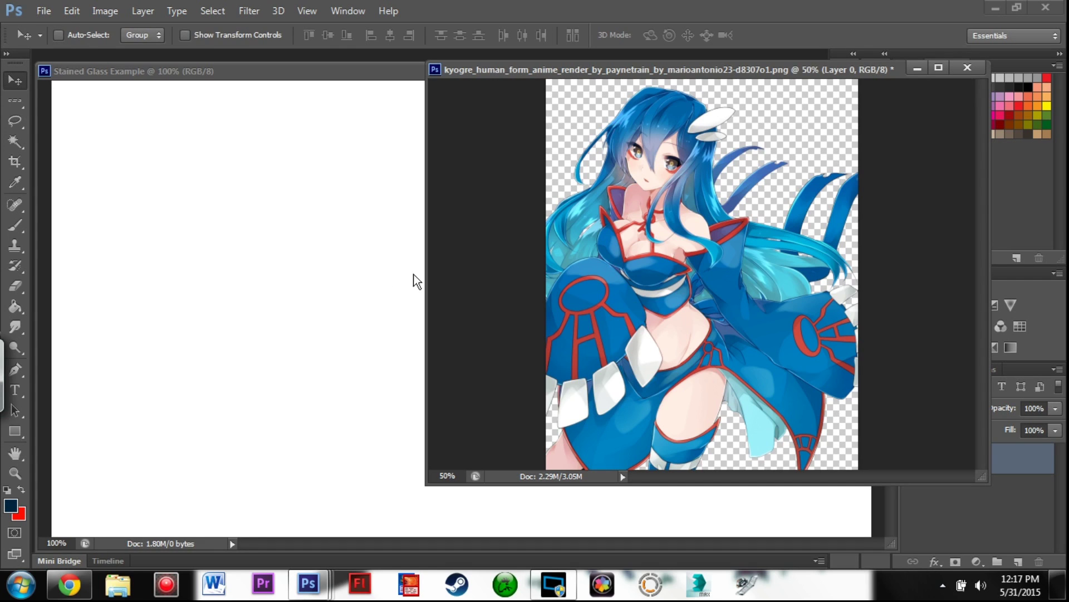
{"action": "left_click_drag", "start_coordinate": [679, 254], "coordinate": [379, 323]}
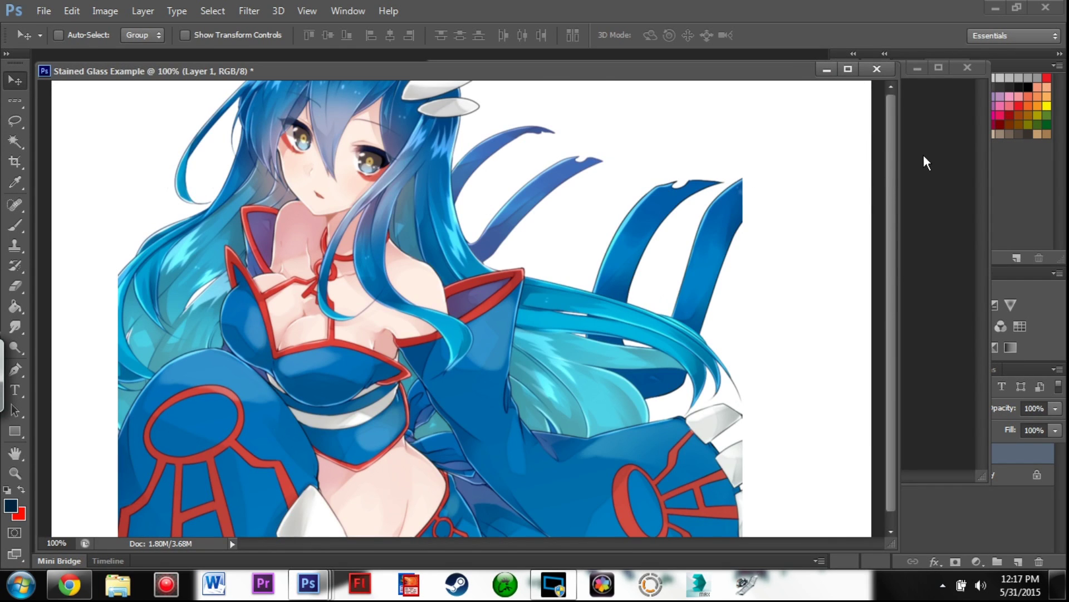
{"action": "left_click", "coordinate": [922, 157]}
{"action": "left_click", "coordinate": [967, 68]}
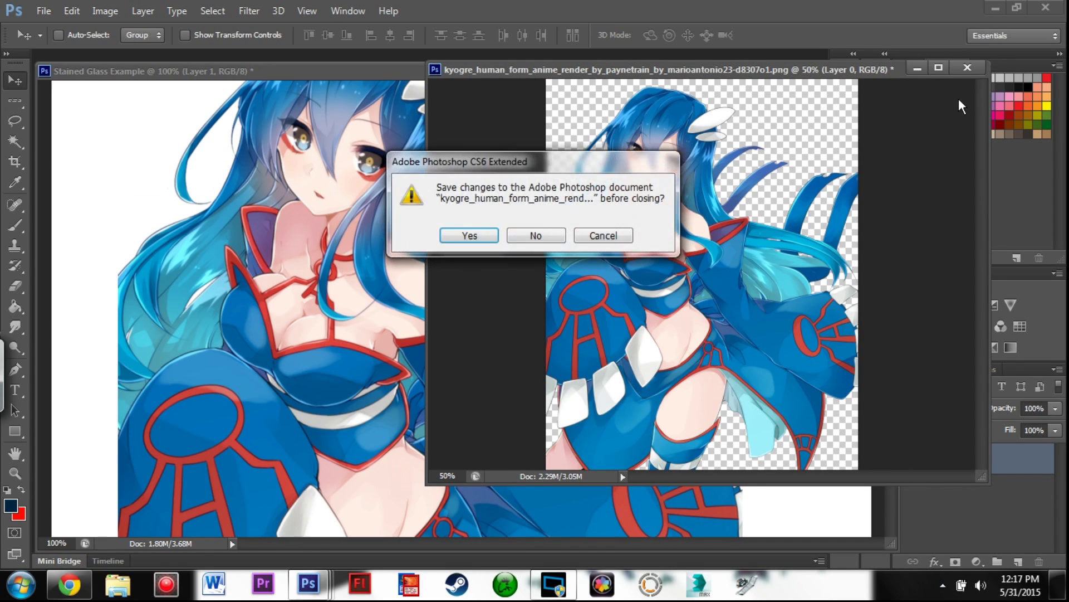
{"action": "left_click", "coordinate": [553, 242]}
Scale the Kyogre render to about 91% with Free Transform and reposition it so the head meets the canvas's upper edge
{"action": "left_click_drag", "start_coordinate": [384, 311], "coordinate": [450, 352]}
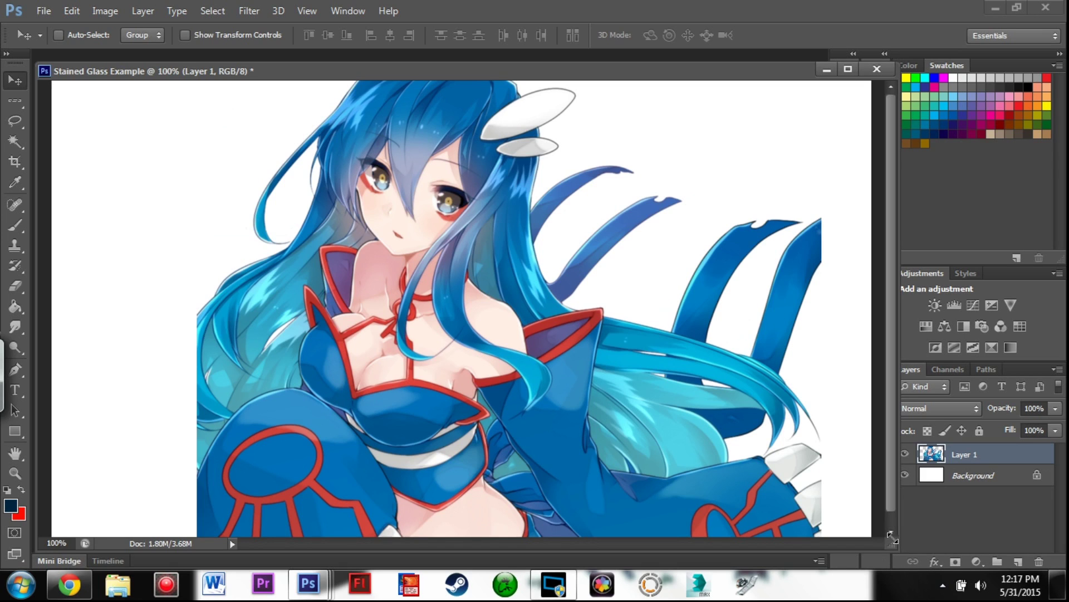
{"action": "key", "text": "ctrl+t"}
{"action": "left_click_drag", "start_coordinate": [727, 233], "coordinate": [695, 308]}
{"action": "left_click_drag", "start_coordinate": [785, 113], "coordinate": [645, 283]}
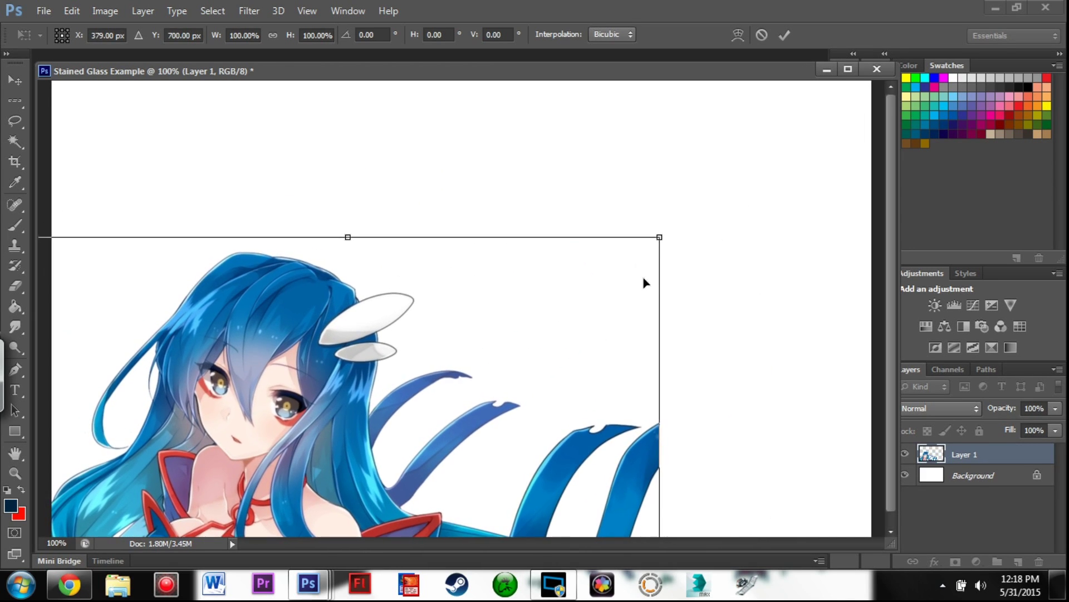
{"action": "left_click_drag", "start_coordinate": [414, 366], "coordinate": [600, 276]}
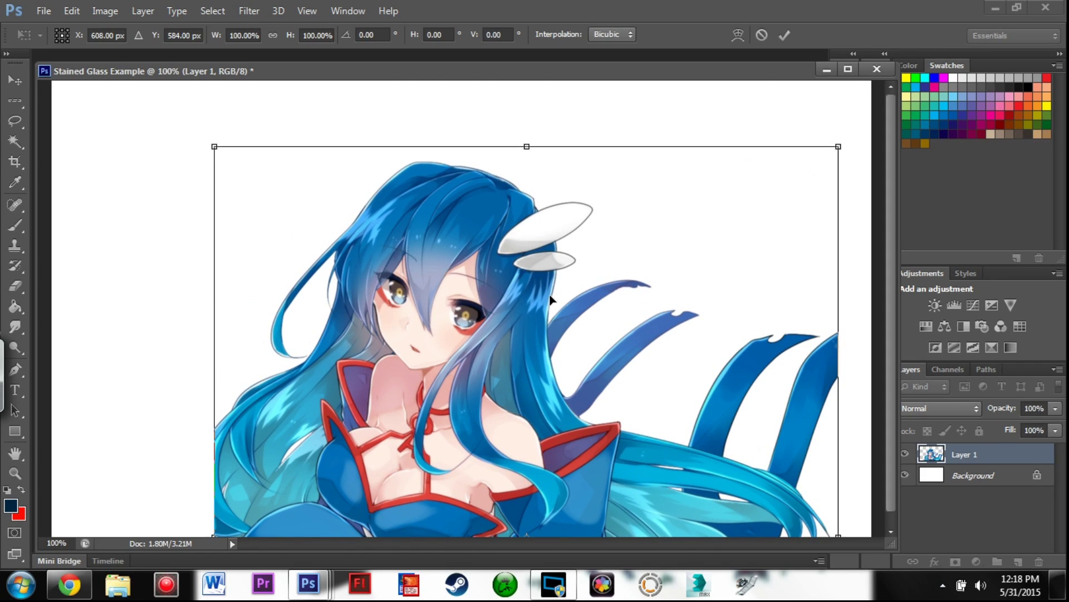
{"action": "left_click_drag", "start_coordinate": [546, 304], "coordinate": [522, 290]}
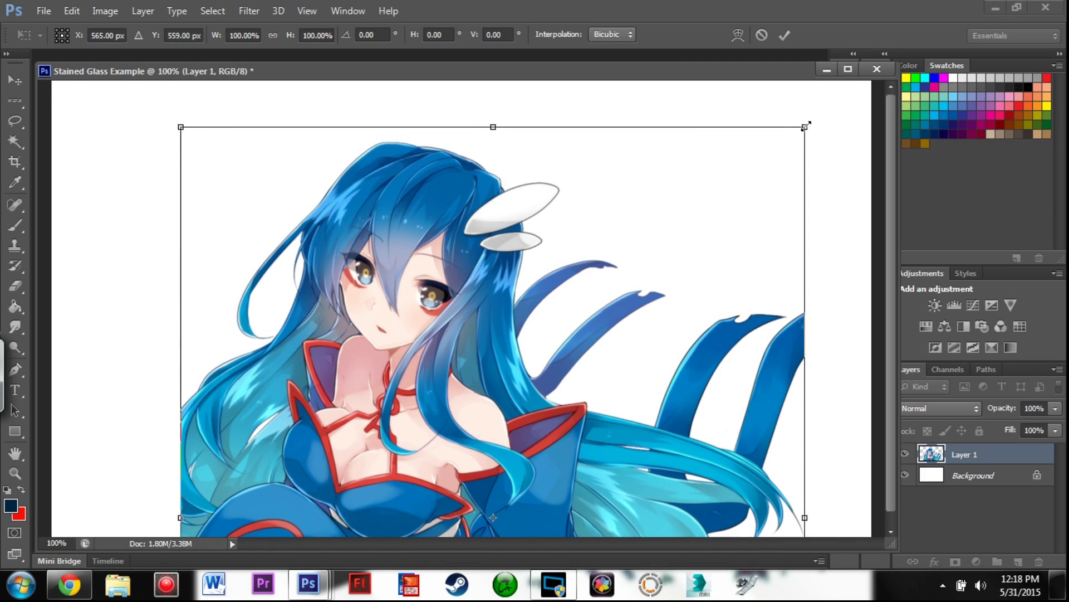
{"action": "left_click_drag", "start_coordinate": [806, 124], "coordinate": [752, 178]}
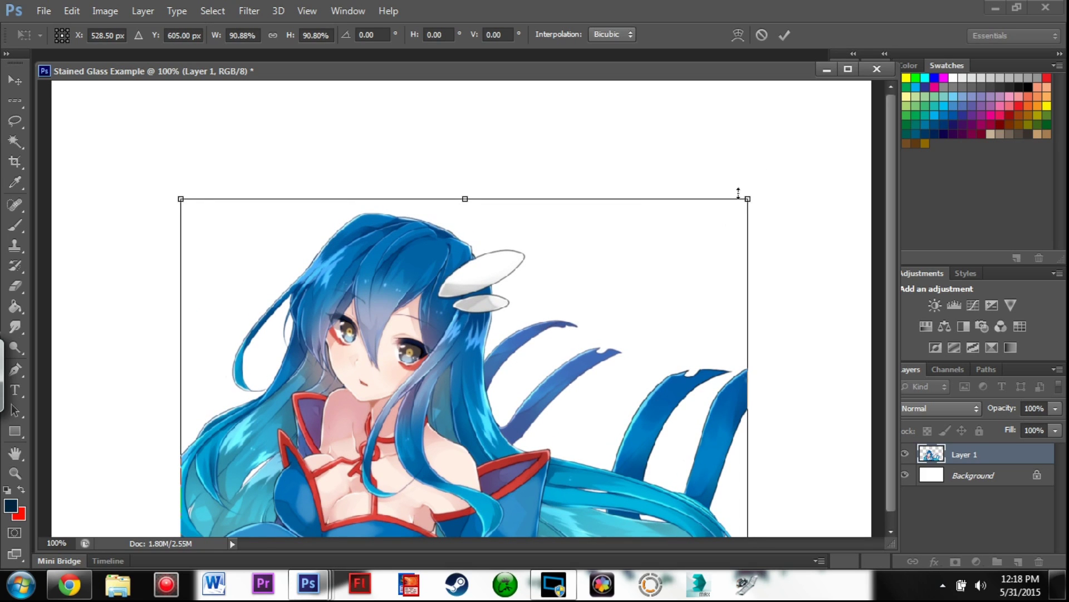
{"action": "key", "text": "Return"}
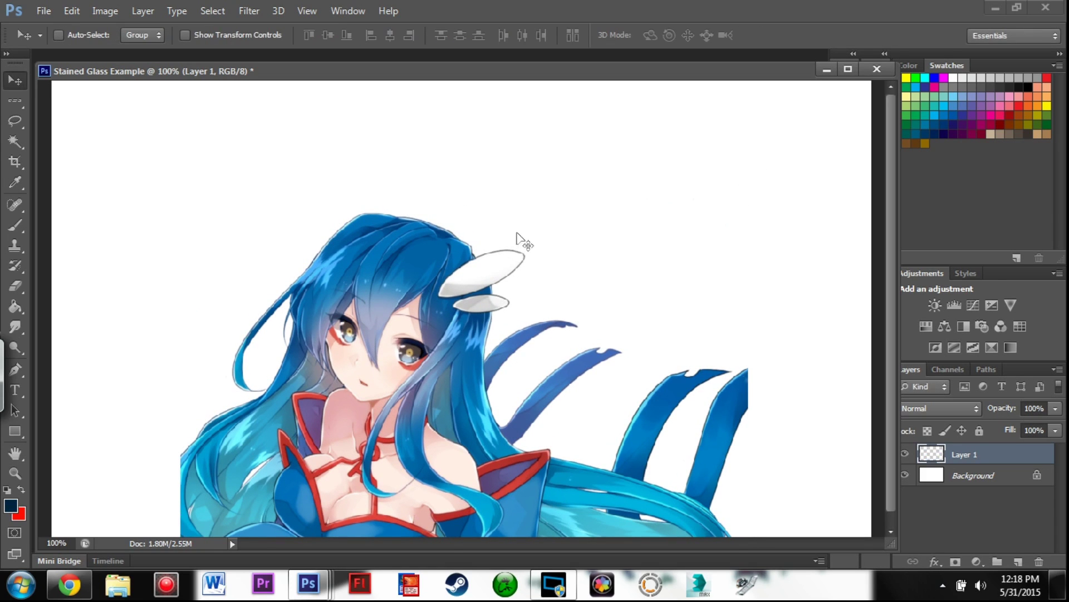
{"action": "left_click_drag", "start_coordinate": [500, 286], "coordinate": [532, 134]}
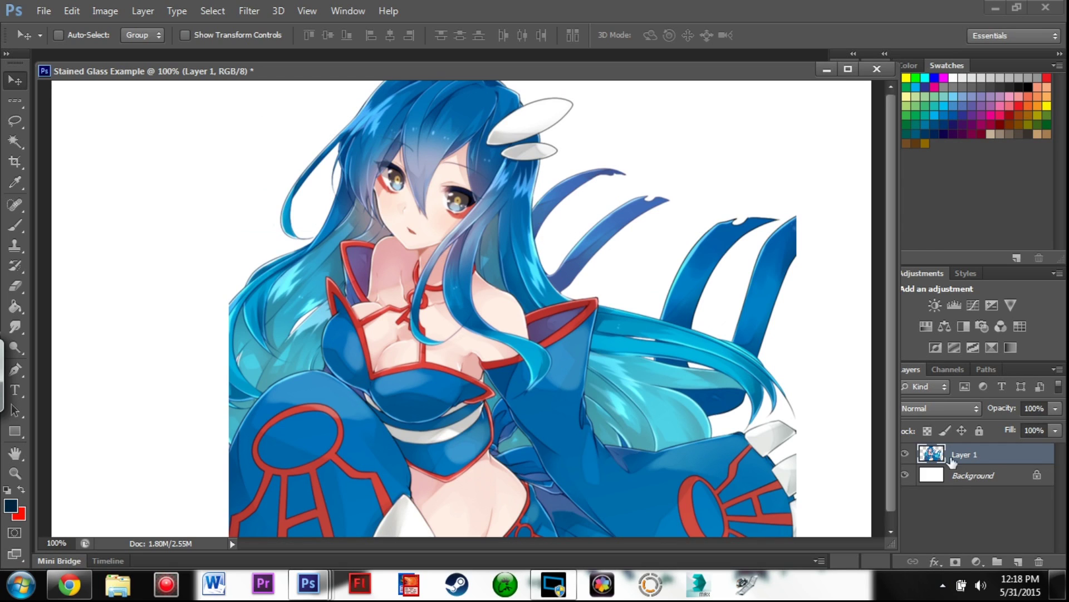
Add a new layer between the Background and the Kyogre render and activate the Gradient tool
{"action": "left_click", "coordinate": [960, 479]}
{"action": "left_click", "coordinate": [1018, 560]}
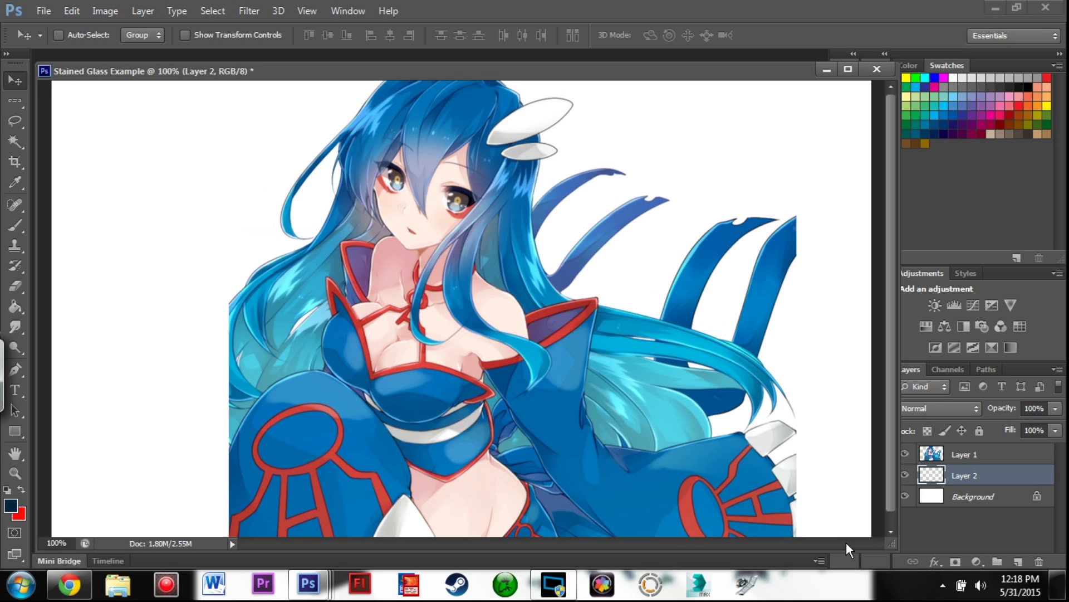
{"action": "left_click_drag", "start_coordinate": [10, 368], "coordinate": [19, 510]}
{"action": "left_click_drag", "start_coordinate": [18, 311], "coordinate": [79, 308]}
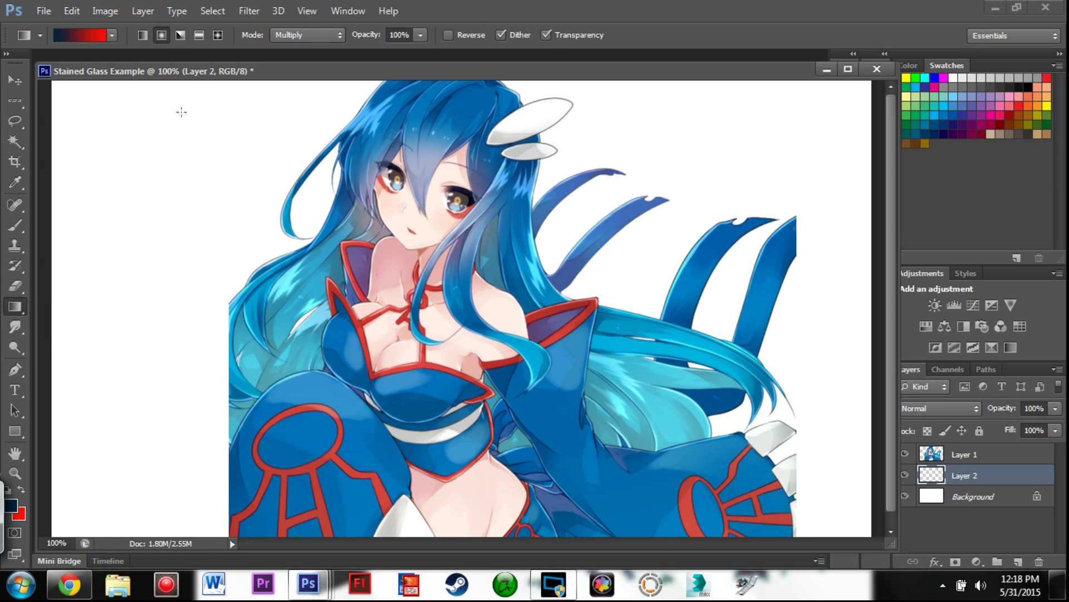
Set the starting colour stop of the gradient to dark red 700000
{"action": "left_click", "coordinate": [87, 33]}
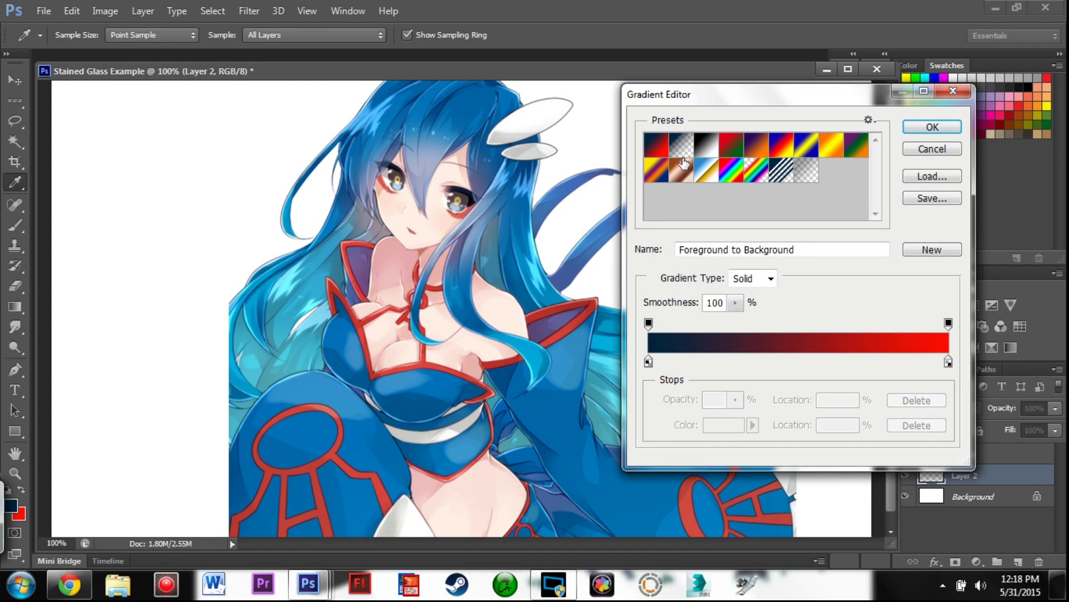
{"action": "left_click", "coordinate": [649, 362]}
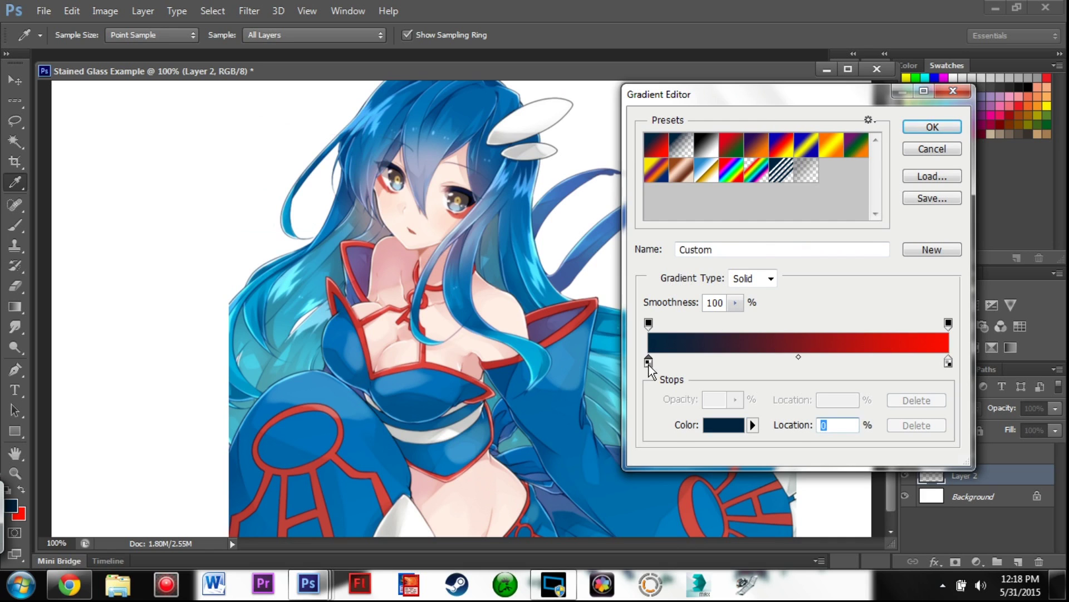
{"action": "double_click", "coordinate": [649, 363]}
{"action": "left_click_drag", "start_coordinate": [544, 148], "coordinate": [535, 140]}
{"action": "mouse_move", "coordinate": [471, 152]}
{"action": "left_mouse_down"}
{"action": "mouse_move", "coordinate": [442, 128]}
{"action": "mouse_move", "coordinate": [480, 180]}
{"action": "mouse_move", "coordinate": [499, 182]}
{"action": "mouse_move", "coordinate": [482, 201]}
{"action": "mouse_move", "coordinate": [522, 217]}
{"action": "mouse_move", "coordinate": [542, 252]}
{"action": "left_mouse_up"}
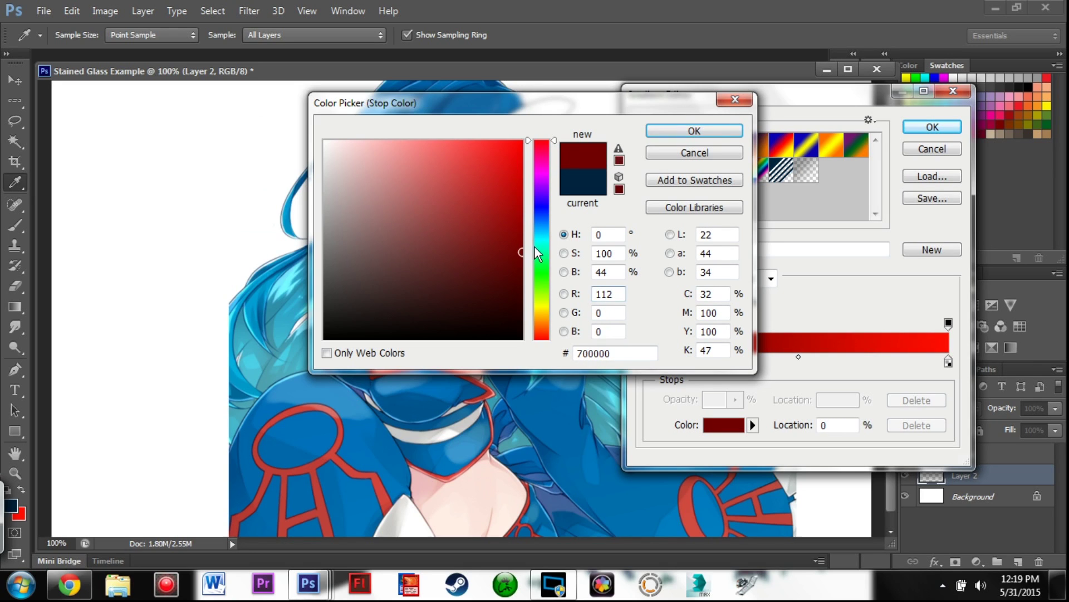
{"action": "left_click", "coordinate": [696, 130]}
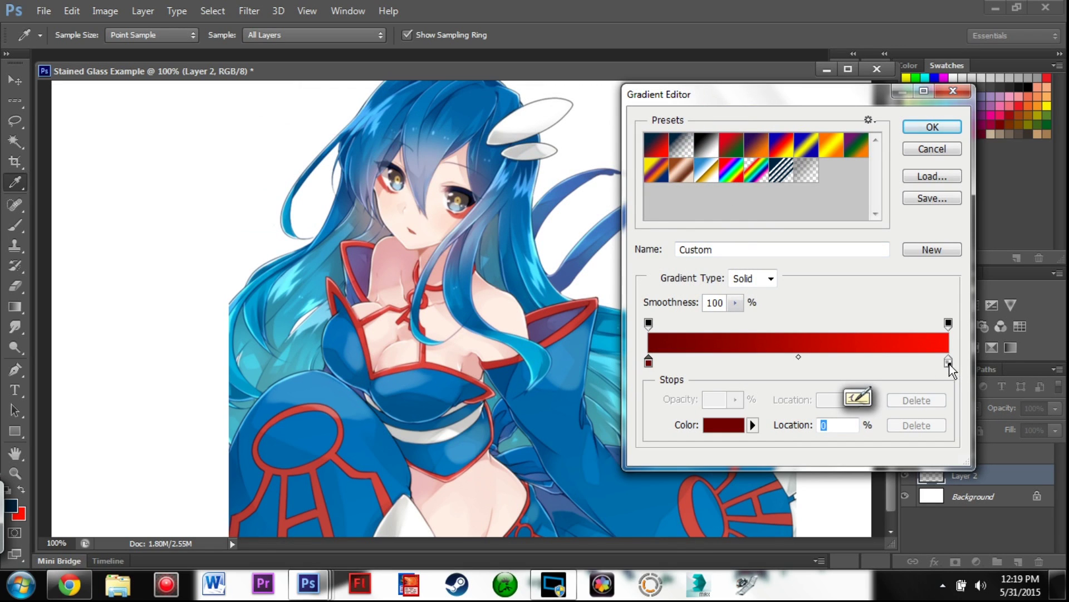
Set the gradient's end colour stop to orange-red ff2400 and accept the custom gradient
{"action": "double_click", "coordinate": [948, 362]}
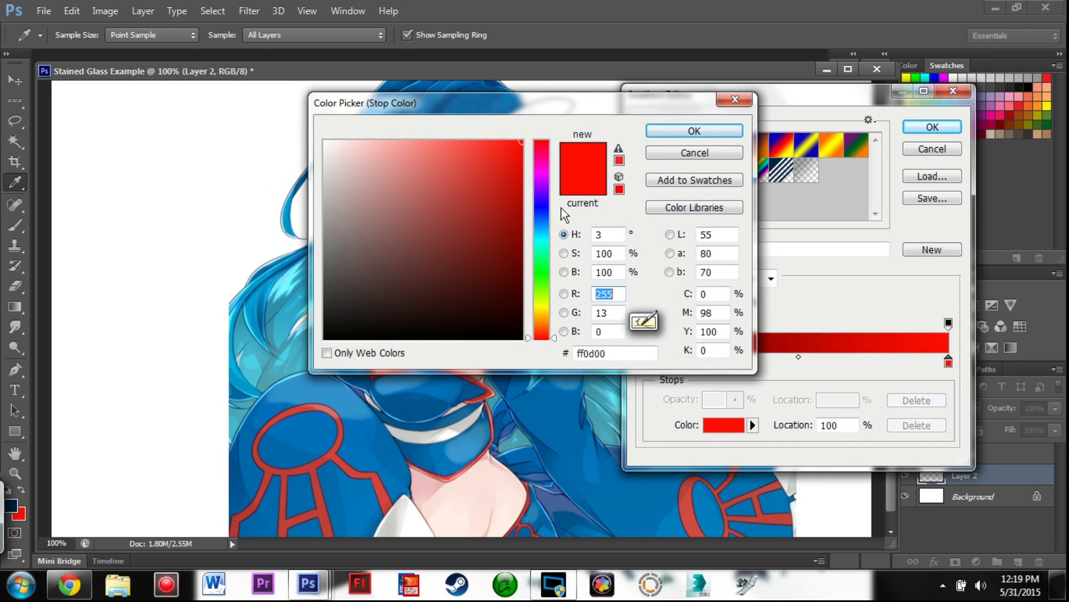
{"action": "left_click_drag", "start_coordinate": [542, 336], "coordinate": [542, 334]}
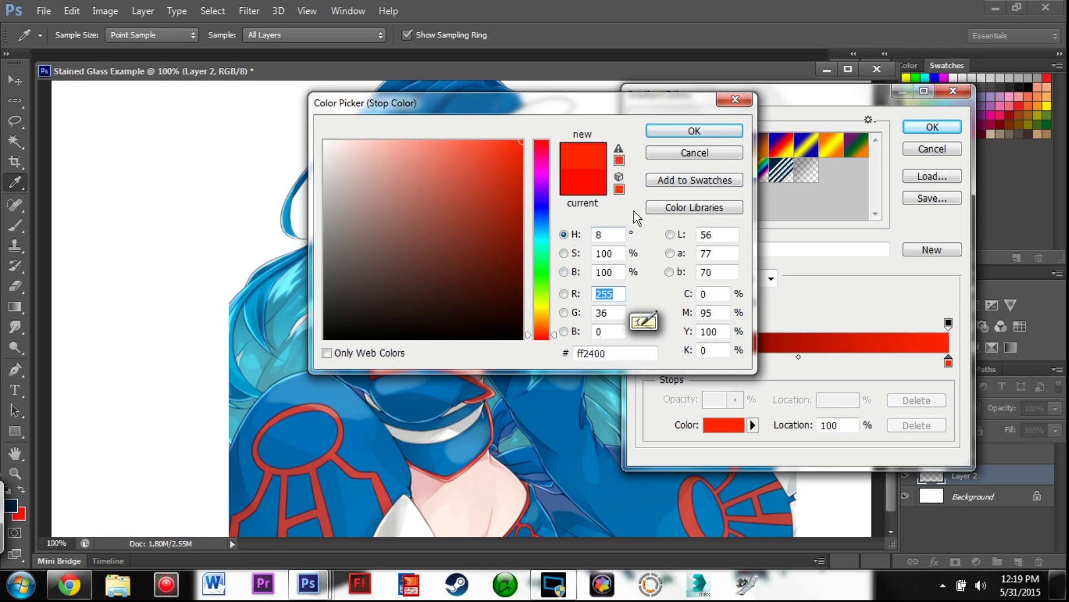
{"action": "left_click", "coordinate": [689, 133]}
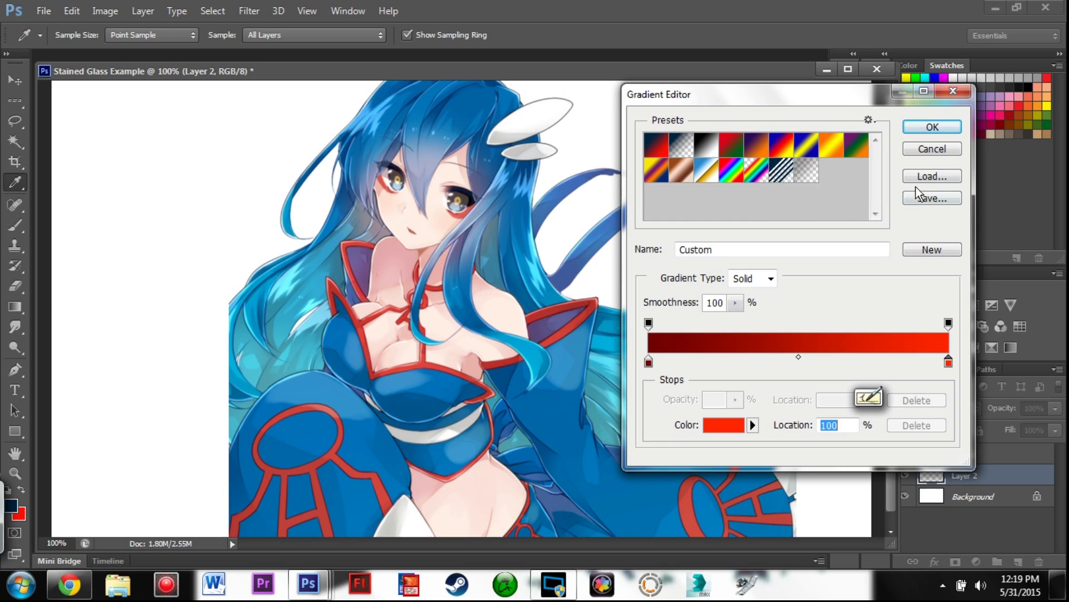
{"action": "left_click", "coordinate": [932, 128]}
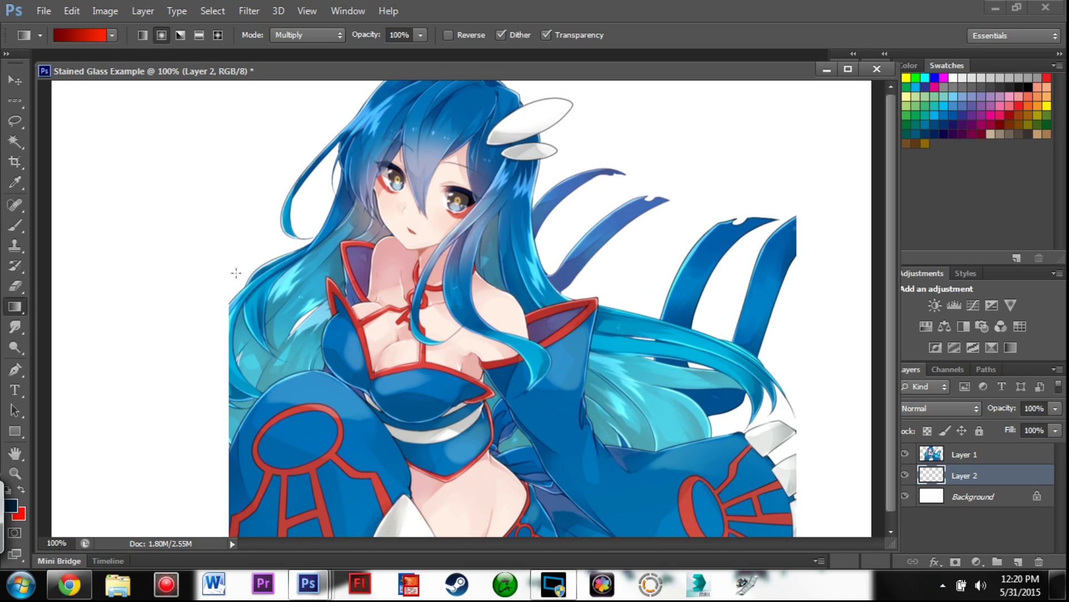
Set the gradient mode to Normal and fill Layer 2 with a radial gradient whose dark centre lies behind the render's left side
{"action": "left_click", "coordinate": [303, 45]}
{"action": "left_click", "coordinate": [302, 49]}
{"action": "left_click_drag", "start_coordinate": [212, 153], "coordinate": [212, 121]}
{"action": "left_click_drag", "start_coordinate": [148, 251], "coordinate": [153, 123]}
{"action": "left_click_drag", "start_coordinate": [151, 351], "coordinate": [183, 79]}
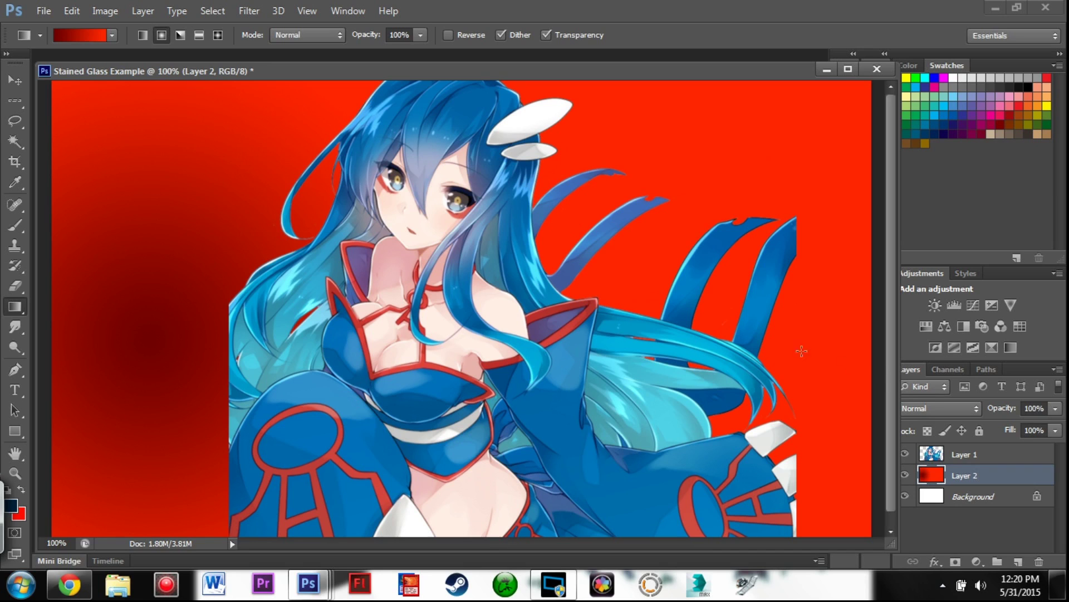
Hide the Kyogre render layer and scatter radial gradients of varied sizes in Multiply mode across the red Layer 2
{"action": "left_click", "coordinate": [905, 455]}
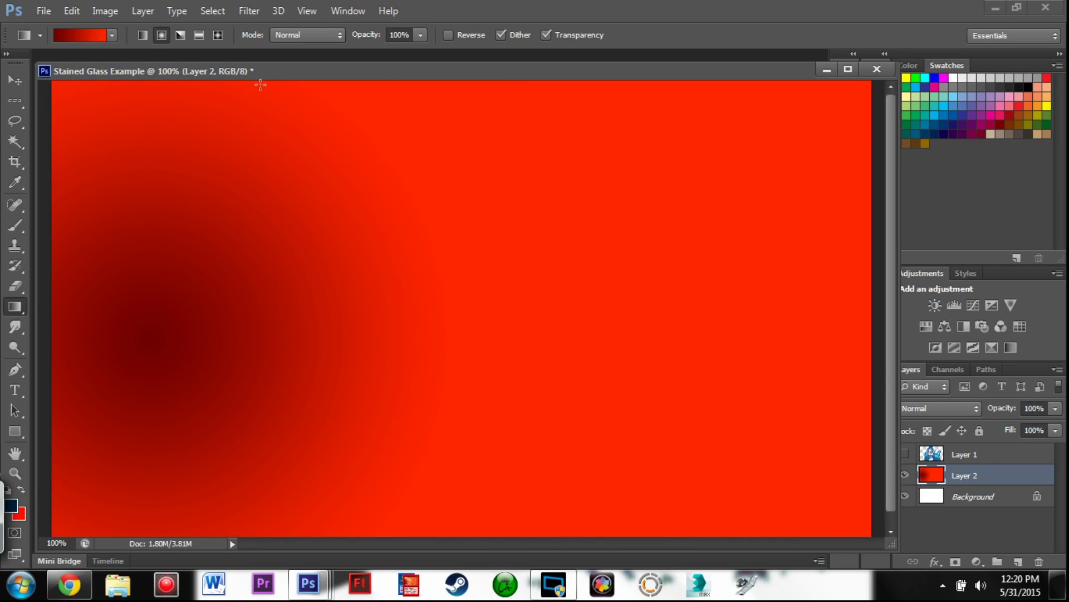
{"action": "left_click", "coordinate": [300, 36]}
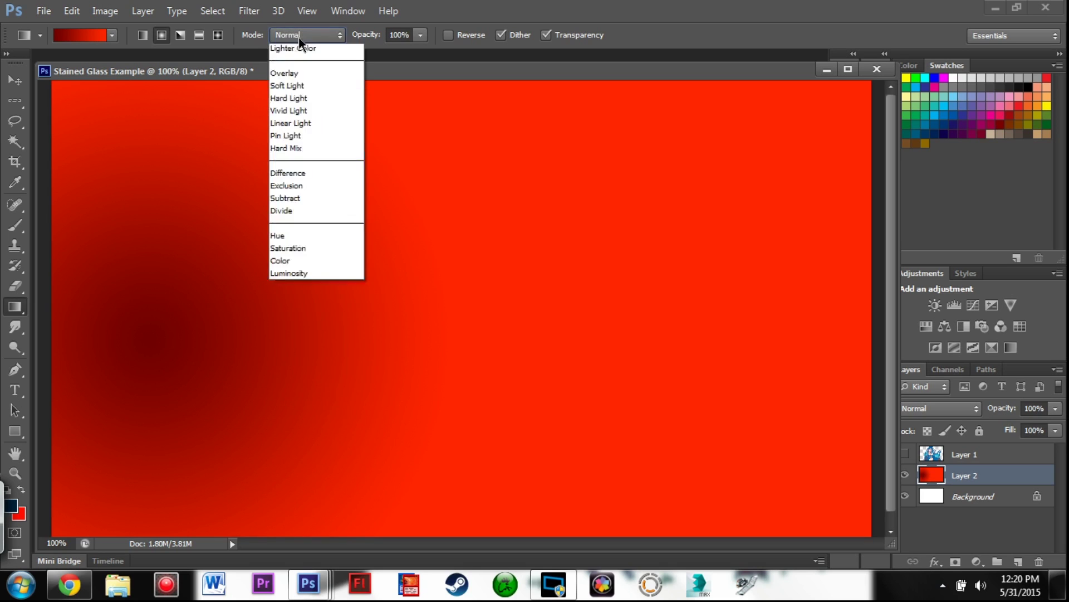
{"action": "left_click", "coordinate": [296, 116]}
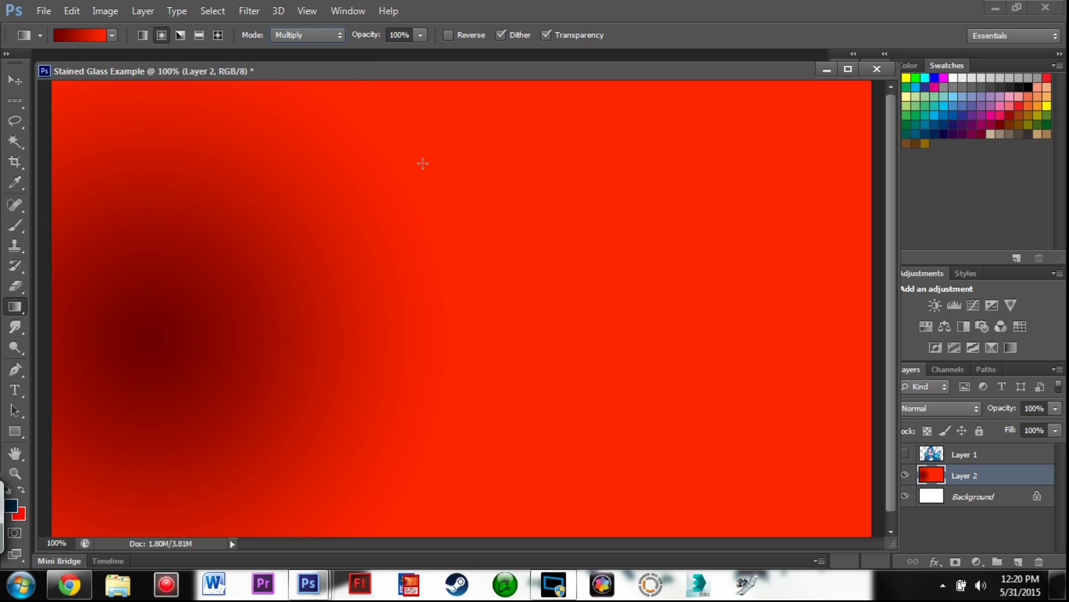
{"action": "left_click_drag", "start_coordinate": [593, 255], "coordinate": [588, 78]}
{"action": "left_click_drag", "start_coordinate": [401, 368], "coordinate": [327, 148]}
{"action": "left_click_drag", "start_coordinate": [739, 361], "coordinate": [764, 180]}
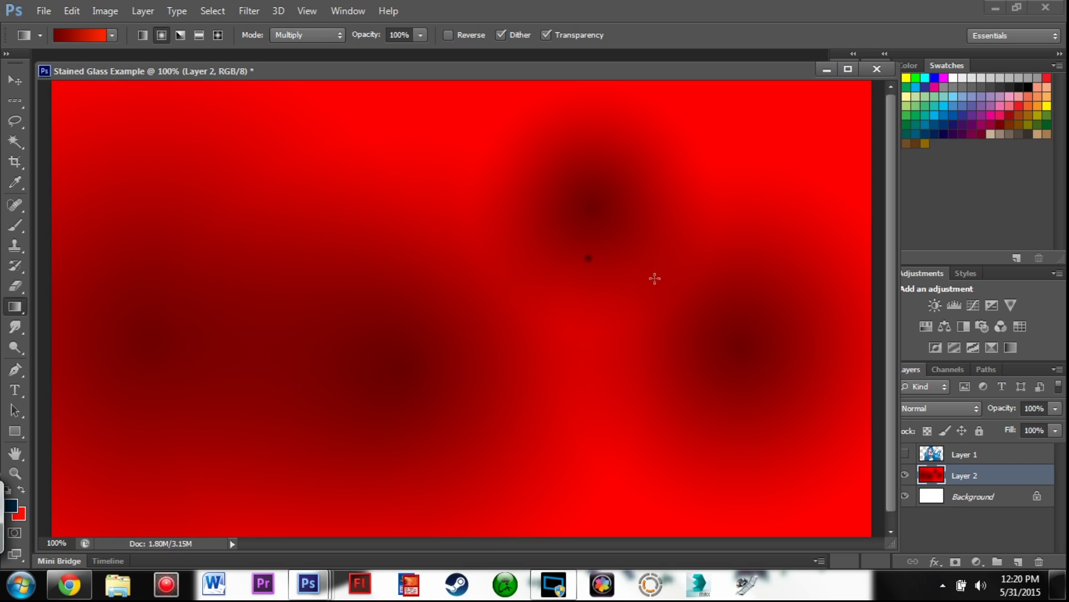
{"action": "left_click_drag", "start_coordinate": [462, 184], "coordinate": [460, 181]}
{"action": "left_click_drag", "start_coordinate": [459, 177], "coordinate": [457, 174]}
{"action": "left_click_drag", "start_coordinate": [452, 168], "coordinate": [413, 127]}
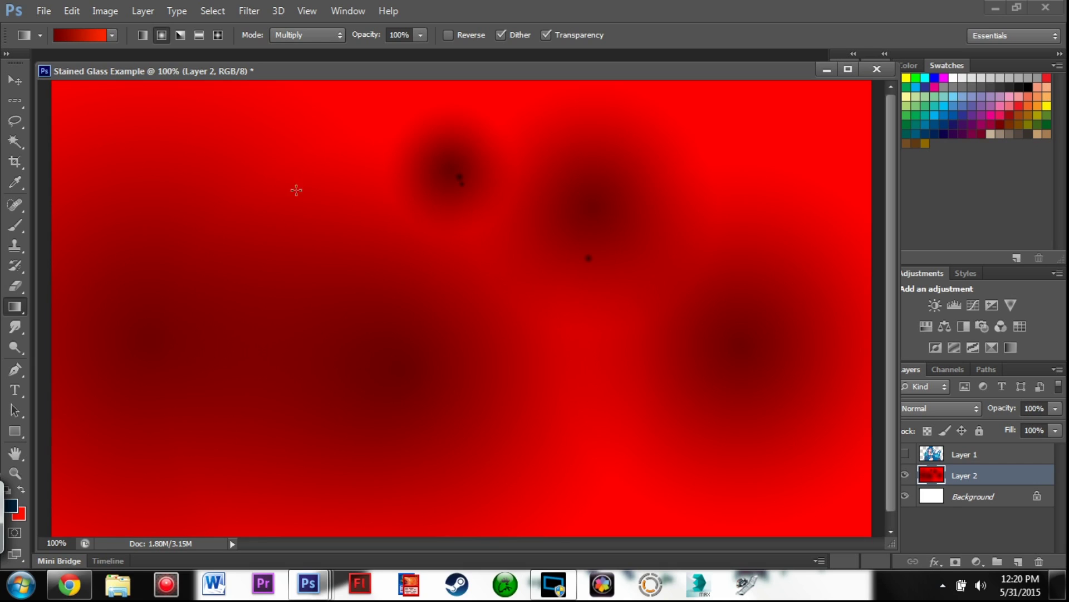
{"action": "left_click_drag", "start_coordinate": [252, 165], "coordinate": [179, 110]}
{"action": "left_click_drag", "start_coordinate": [190, 89], "coordinate": [182, 94]}
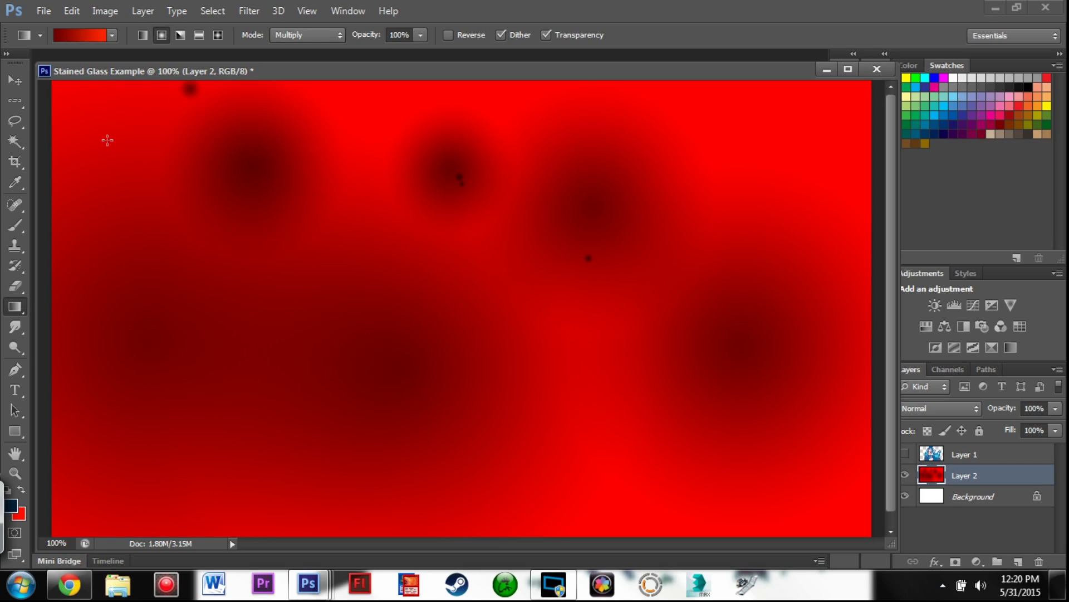
{"action": "left_click_drag", "start_coordinate": [106, 135], "coordinate": [88, 99]}
{"action": "left_click_drag", "start_coordinate": [532, 327], "coordinate": [593, 201]}
{"action": "left_click_drag", "start_coordinate": [211, 510], "coordinate": [220, 387]}
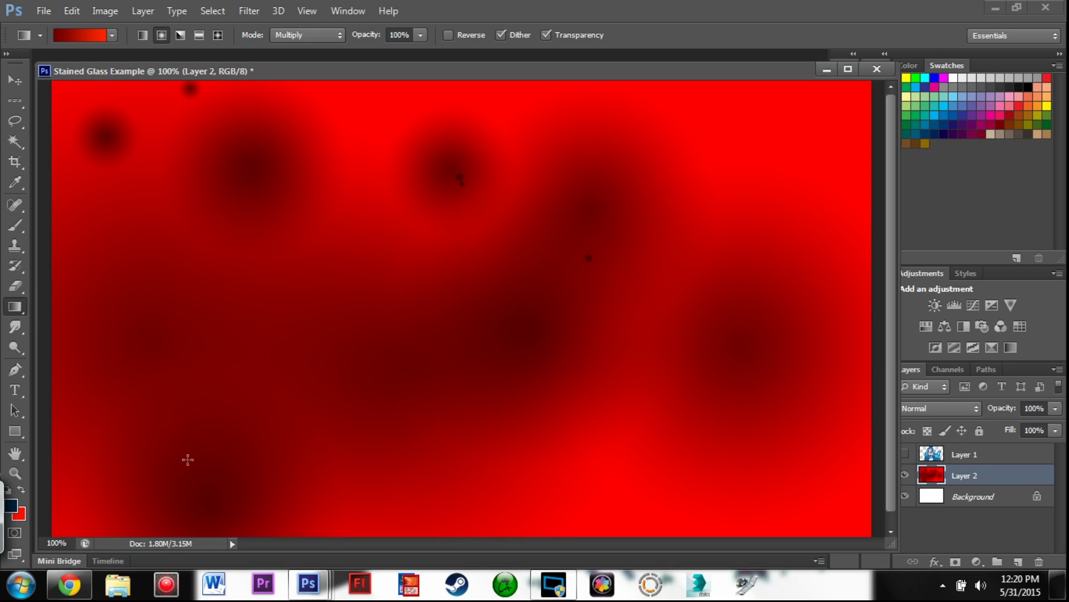
{"action": "left_click_drag", "start_coordinate": [780, 201], "coordinate": [763, 92]}
{"action": "left_click_drag", "start_coordinate": [635, 481], "coordinate": [638, 288]}
{"action": "left_click_drag", "start_coordinate": [414, 491], "coordinate": [415, 401]}
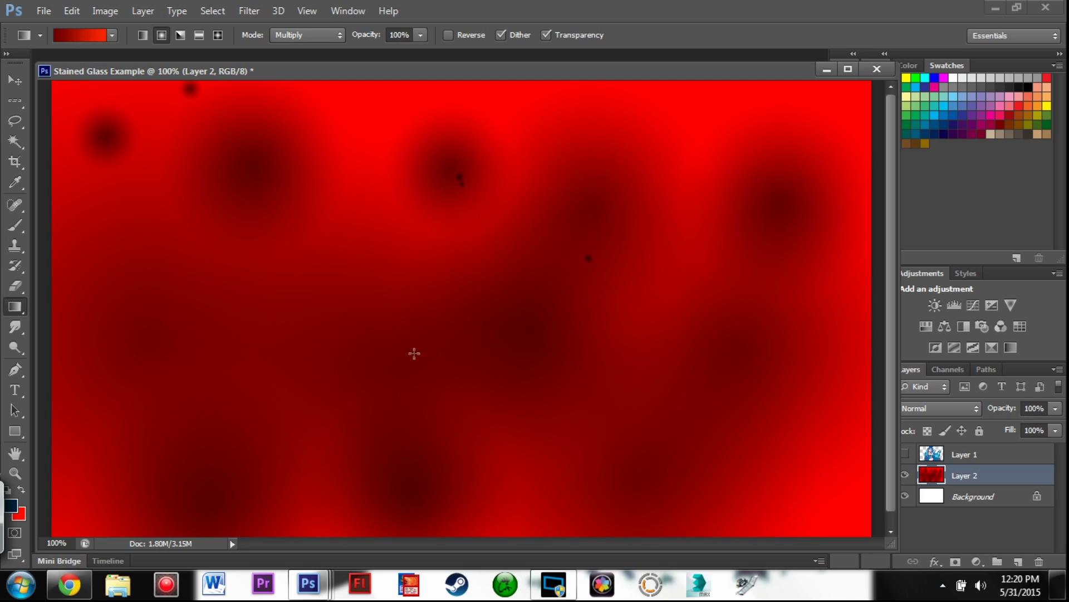
{"action": "left_click_drag", "start_coordinate": [355, 200], "coordinate": [382, 117]}
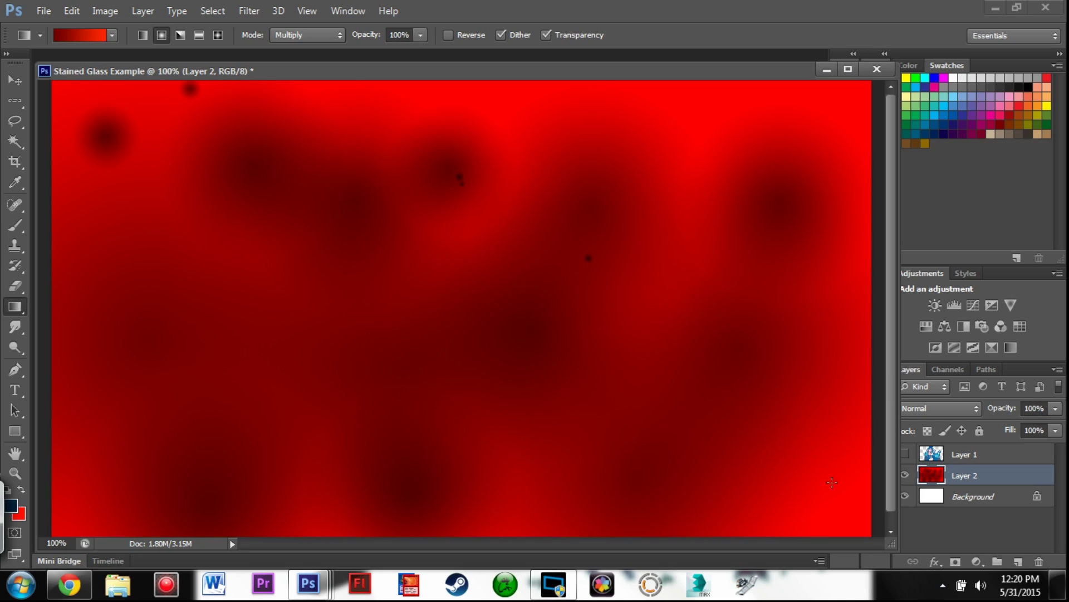
{"action": "left_click_drag", "start_coordinate": [832, 482], "coordinate": [860, 307]}
{"action": "left_click_drag", "start_coordinate": [830, 128], "coordinate": [847, 67]}
{"action": "left_click_drag", "start_coordinate": [693, 130], "coordinate": [677, 68]}
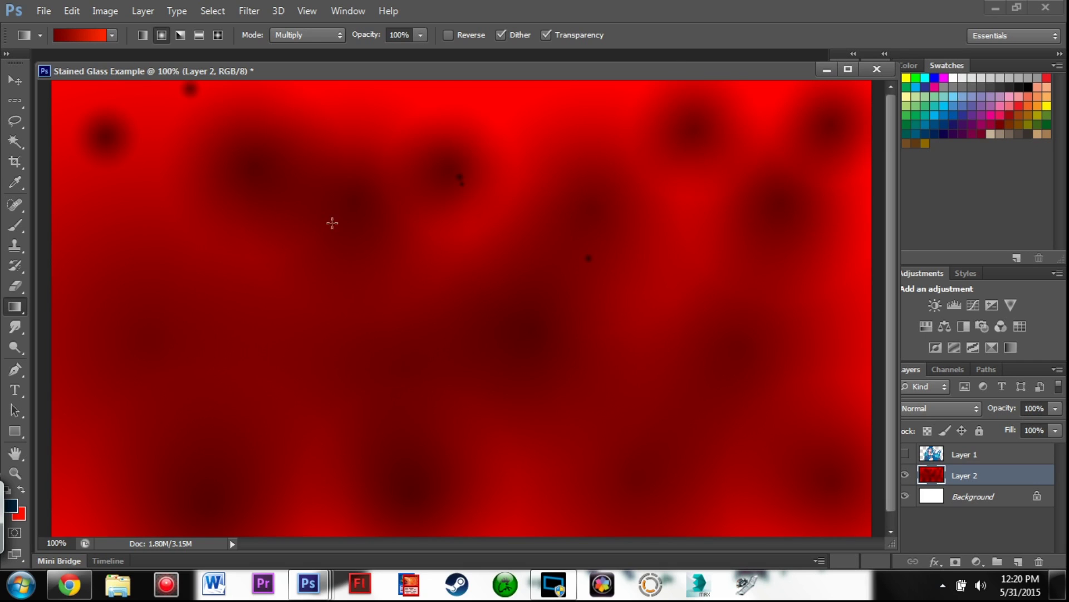
{"action": "left_click_drag", "start_coordinate": [128, 208], "coordinate": [166, 120]}
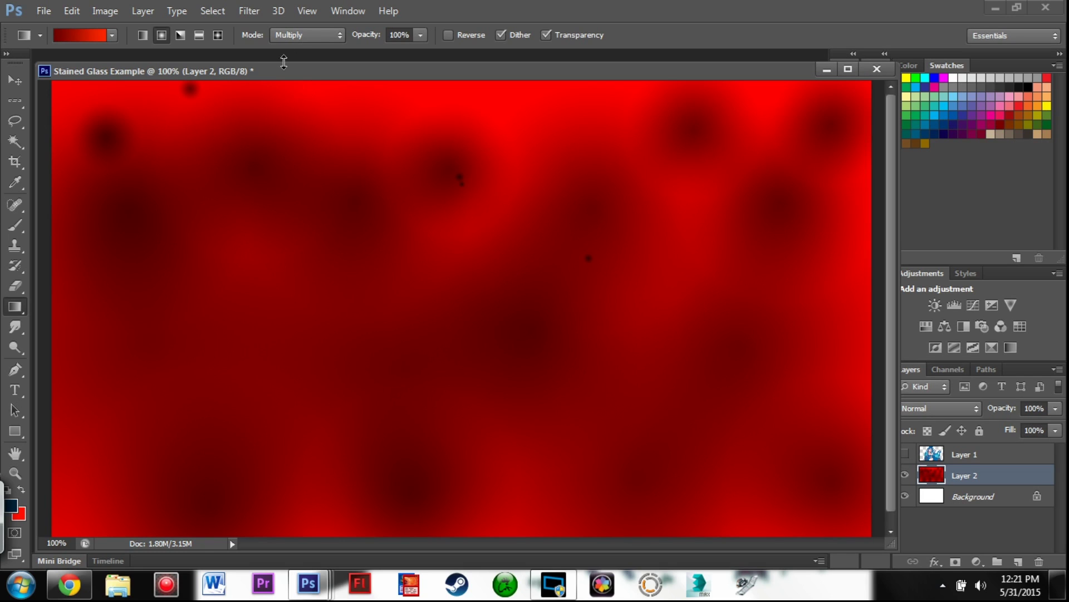
Try radial gradients in Lighten mode on the red Layer 2 and undo them
{"action": "left_click", "coordinate": [299, 35]}
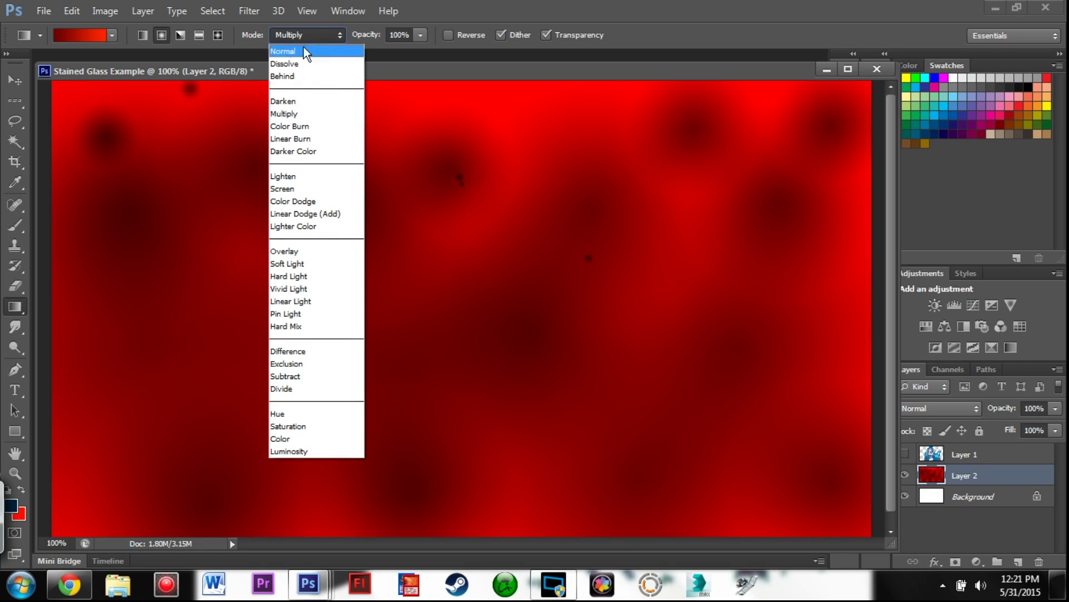
{"action": "left_click", "coordinate": [289, 175]}
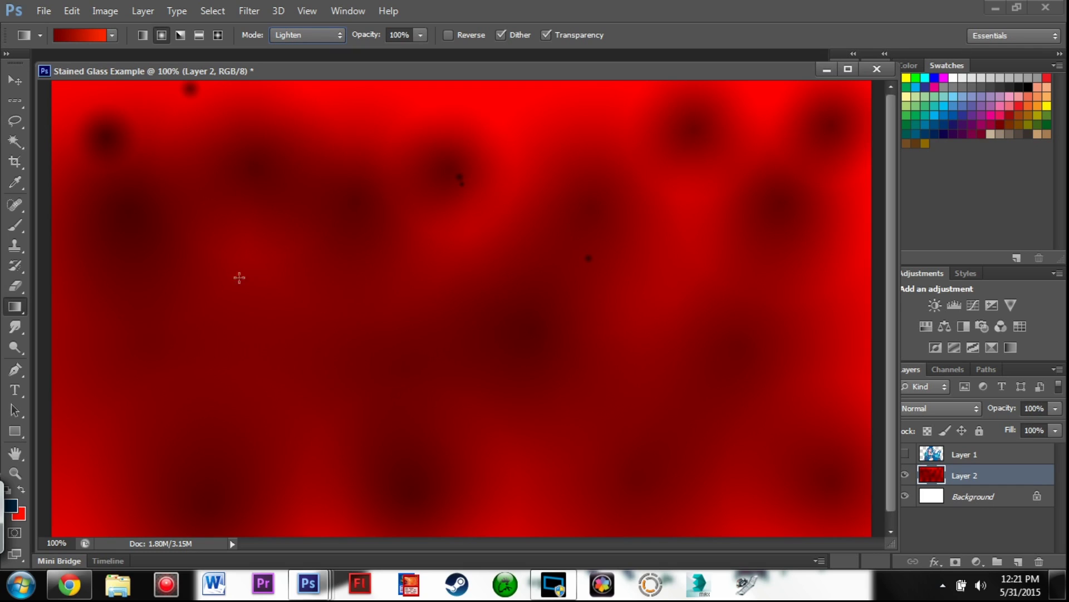
{"action": "left_click_drag", "start_coordinate": [180, 292], "coordinate": [186, 283]}
{"action": "left_click_drag", "start_coordinate": [201, 253], "coordinate": [218, 212]}
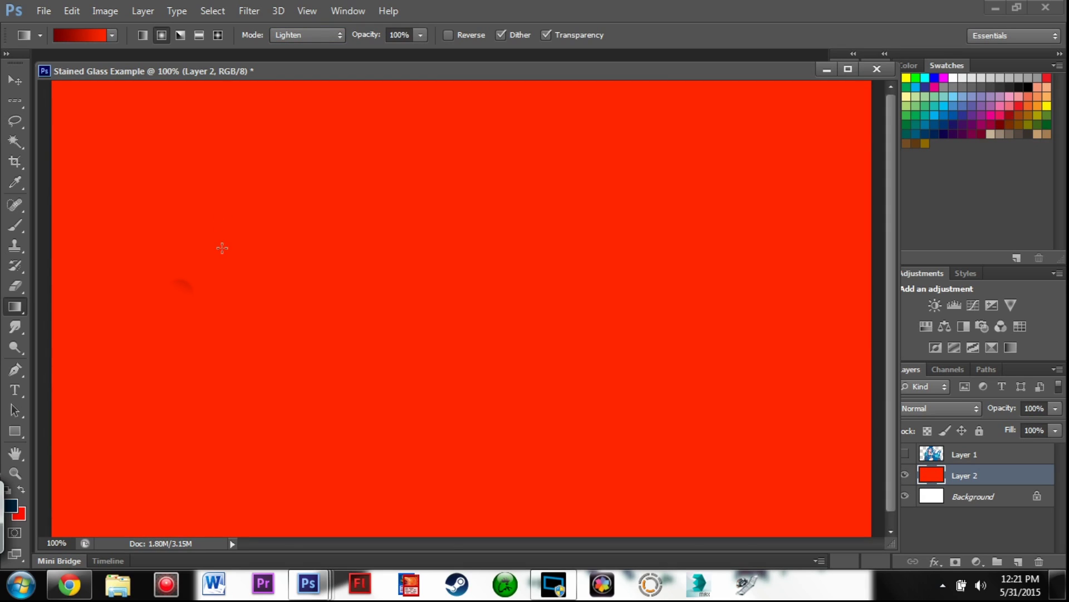
{"action": "key", "text": "ctrl+z"}
{"action": "key", "text": "ctrl+alt+z"}
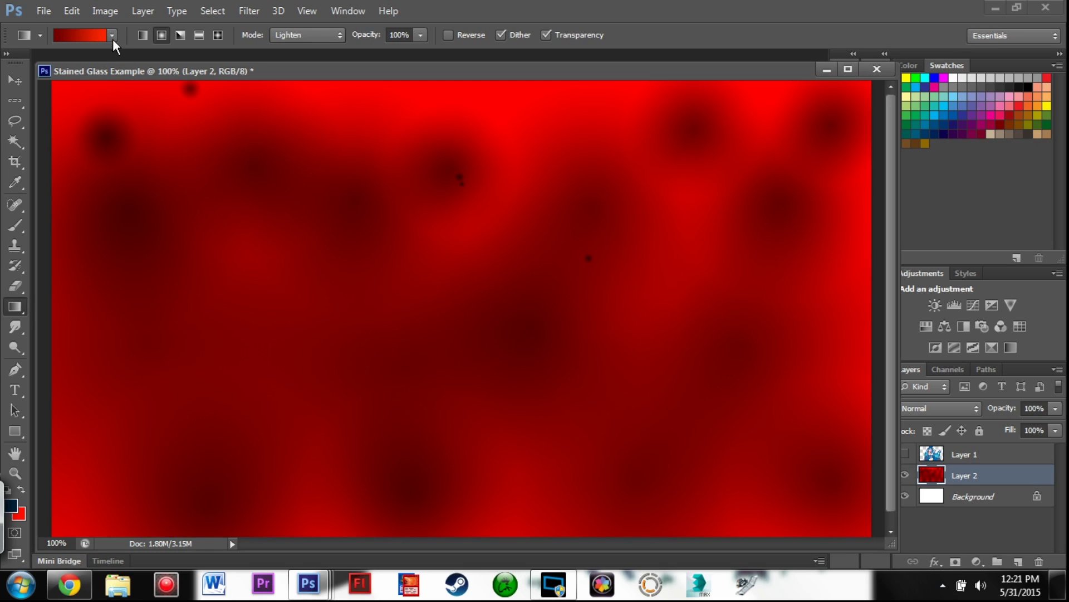
Configure the gradient from the Foreground to Transparent preset with its start colour stop set to bright red, and accept it
{"action": "left_click", "coordinate": [93, 35]}
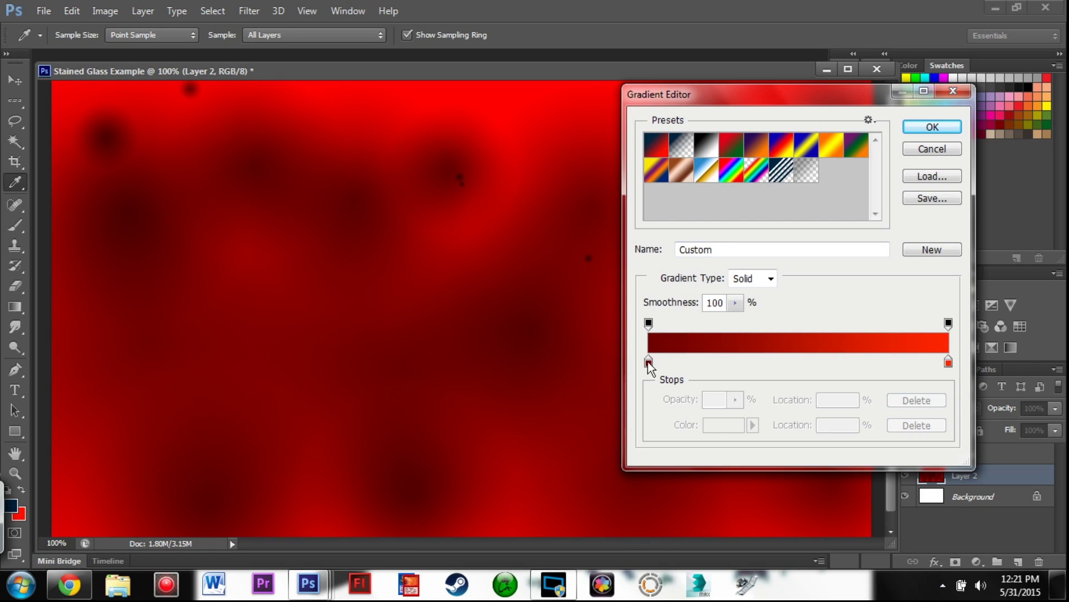
{"action": "left_click", "coordinate": [684, 147]}
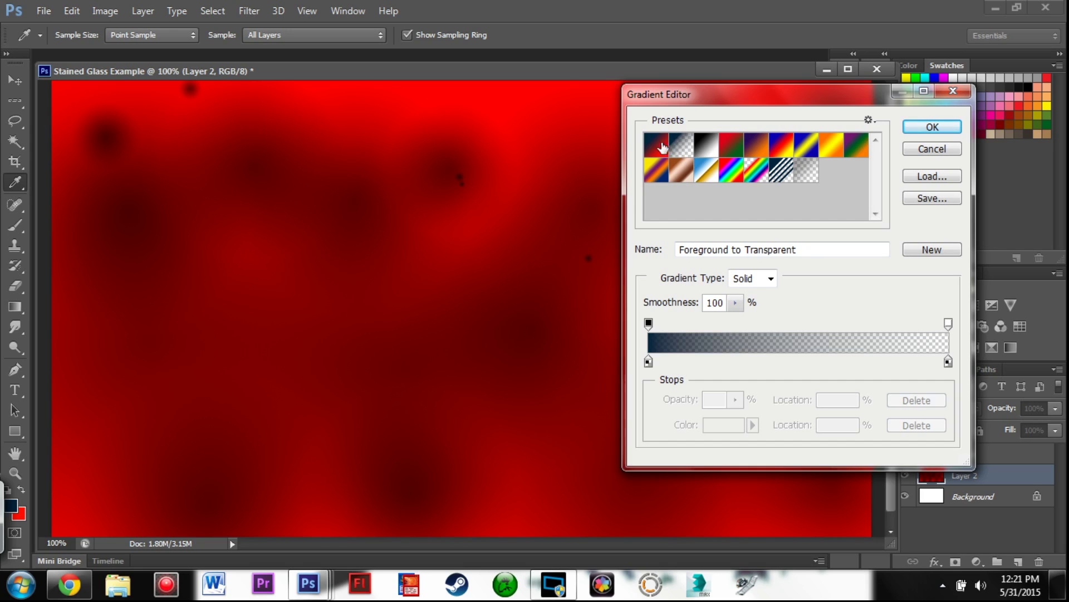
{"action": "double_click", "coordinate": [649, 364]}
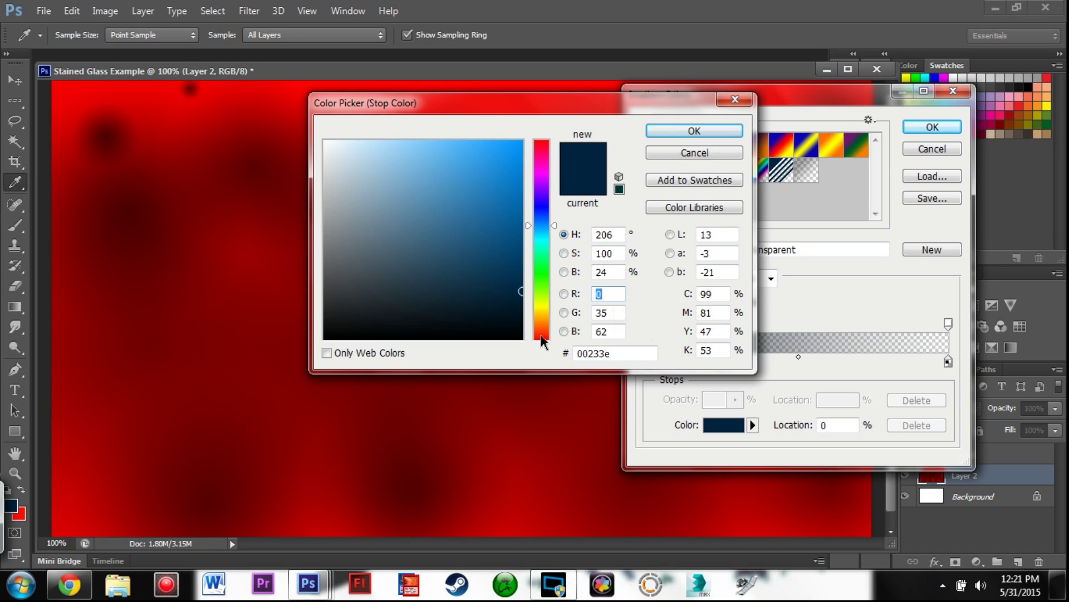
{"action": "left_click_drag", "start_coordinate": [541, 336], "coordinate": [540, 347]}
{"action": "left_click_drag", "start_coordinate": [513, 174], "coordinate": [531, 134]}
{"action": "left_click", "coordinate": [694, 131]}
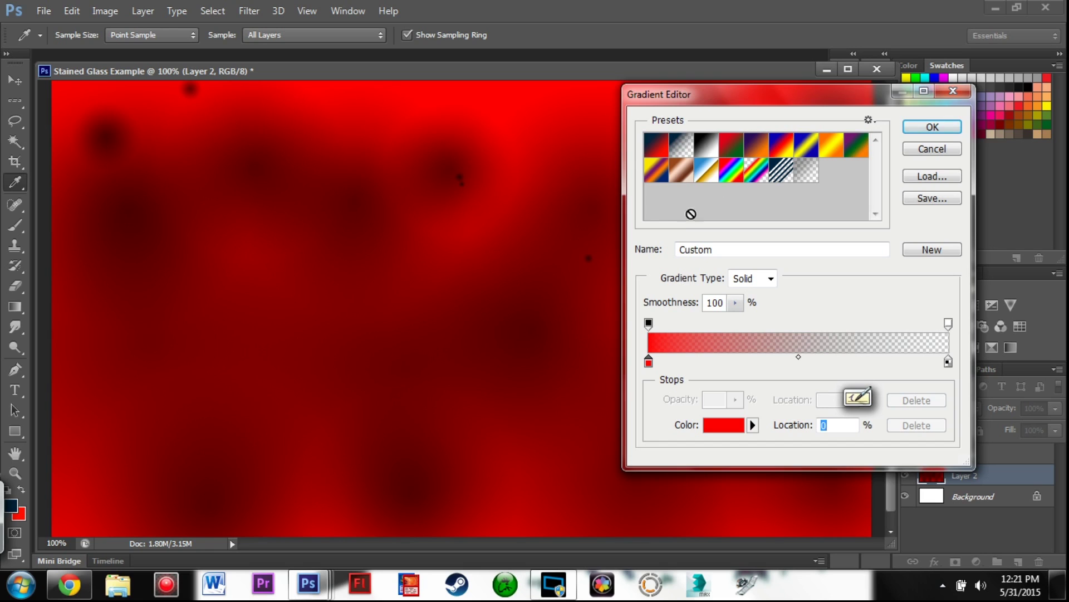
{"action": "left_click", "coordinate": [931, 129]}
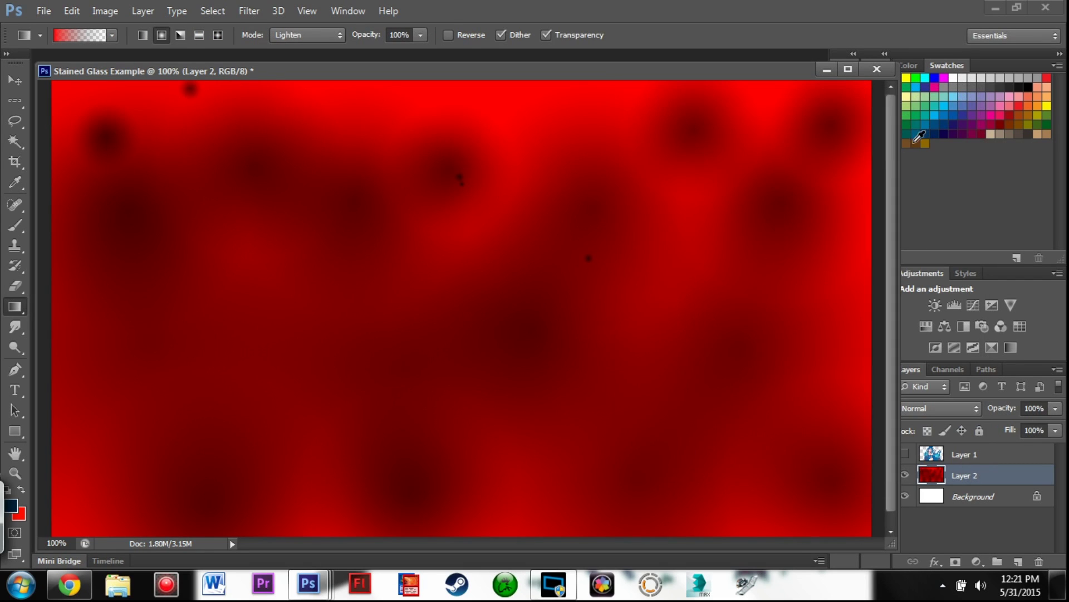
Scatter seven bright red-to-transparent radial gradients of varied sizes in Lighten mode over the darker areas of Layer 2
{"action": "mouse_move", "coordinate": [324, 351]}
{"action": "left_mouse_down"}
{"action": "mouse_move", "coordinate": [369, 275]}
{"action": "mouse_move", "coordinate": [384, 281]}
{"action": "left_mouse_up"}
{"action": "mouse_move", "coordinate": [196, 272]}
{"action": "left_mouse_down"}
{"action": "mouse_move", "coordinate": [186, 162]}
{"action": "mouse_move", "coordinate": [205, 172]}
{"action": "left_mouse_up"}
{"action": "left_click_drag", "start_coordinate": [684, 208], "coordinate": [686, 126]}
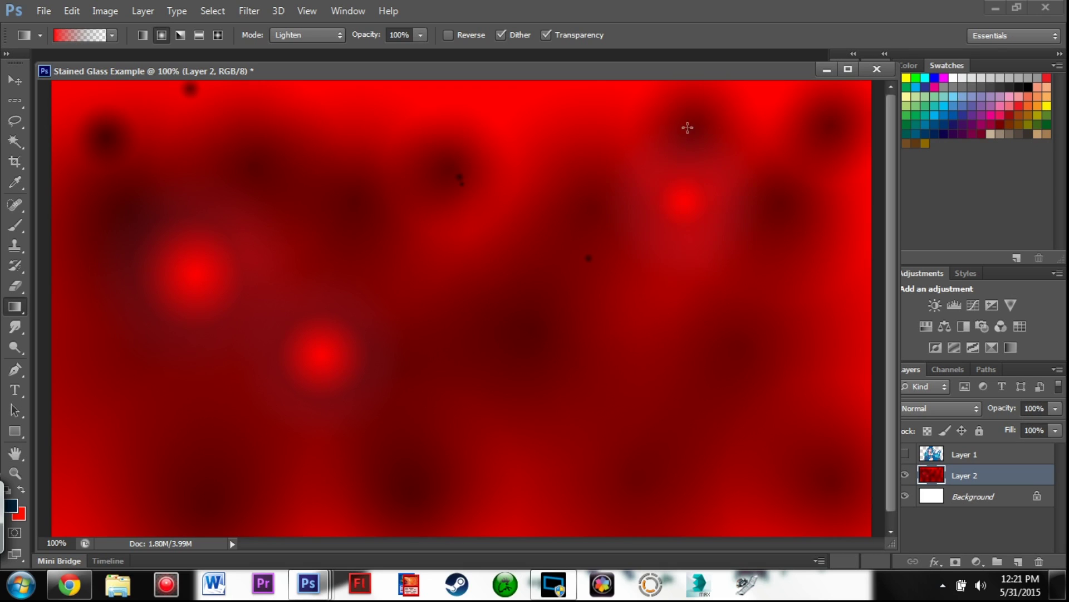
{"action": "left_click_drag", "start_coordinate": [514, 374], "coordinate": [500, 151]}
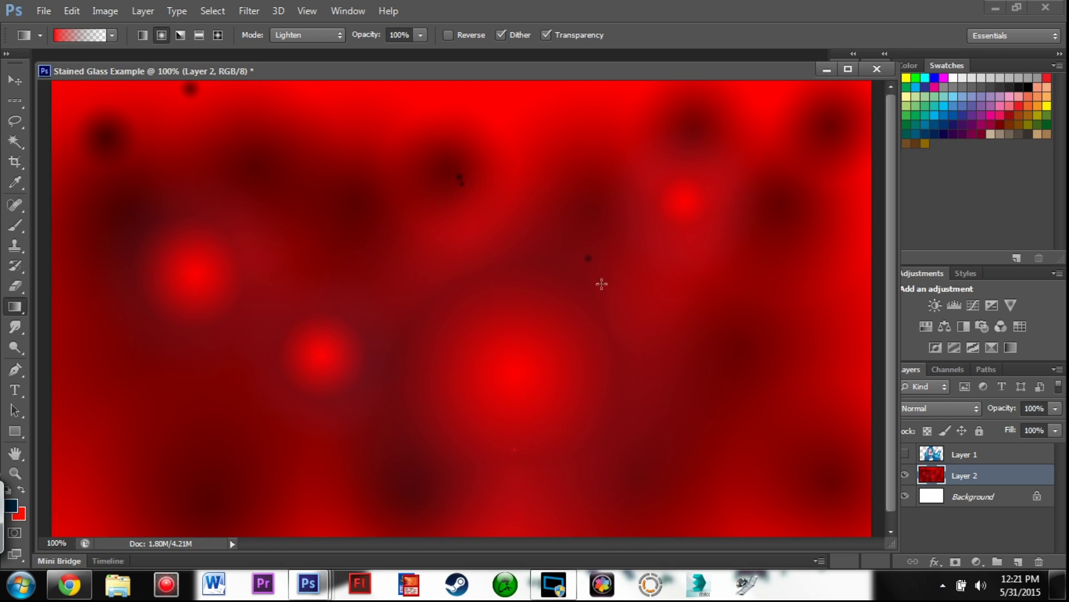
{"action": "left_click_drag", "start_coordinate": [830, 299], "coordinate": [831, 198]}
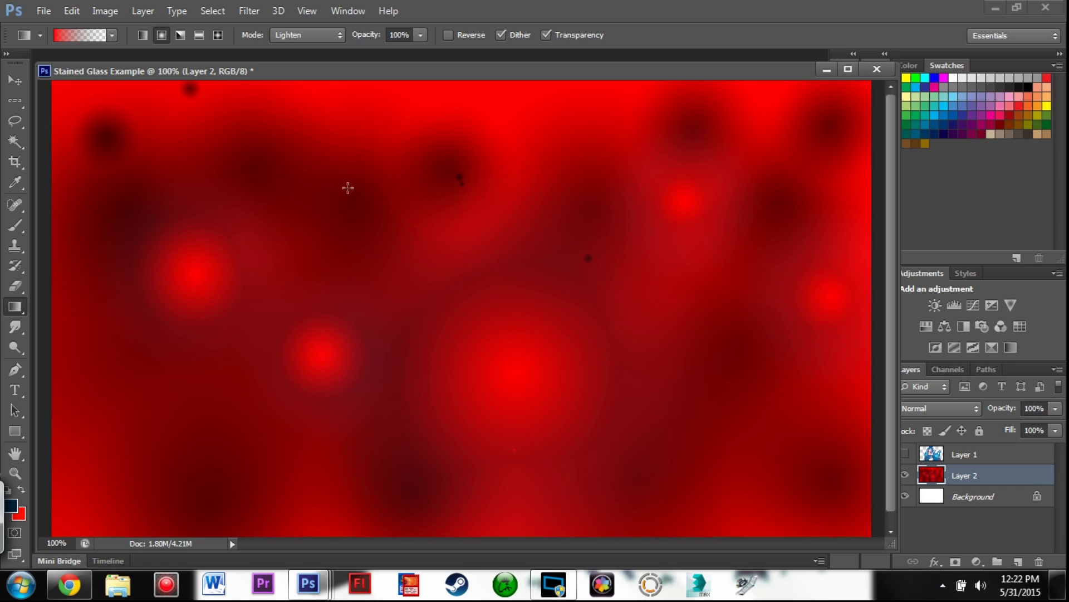
{"action": "left_click_drag", "start_coordinate": [328, 130], "coordinate": [336, 81]}
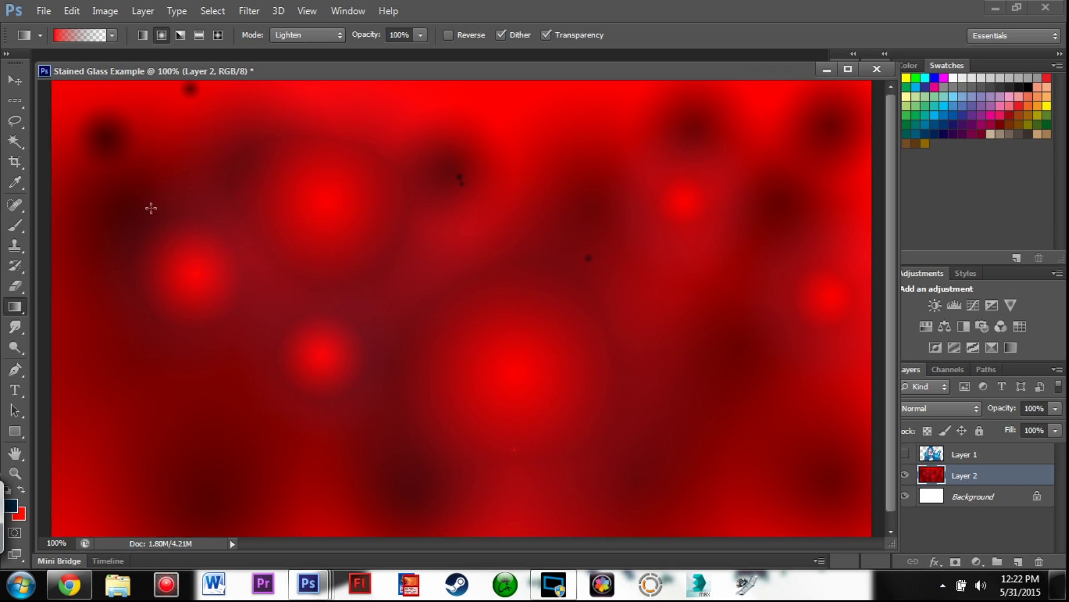
{"action": "left_click_drag", "start_coordinate": [107, 385], "coordinate": [85, 271]}
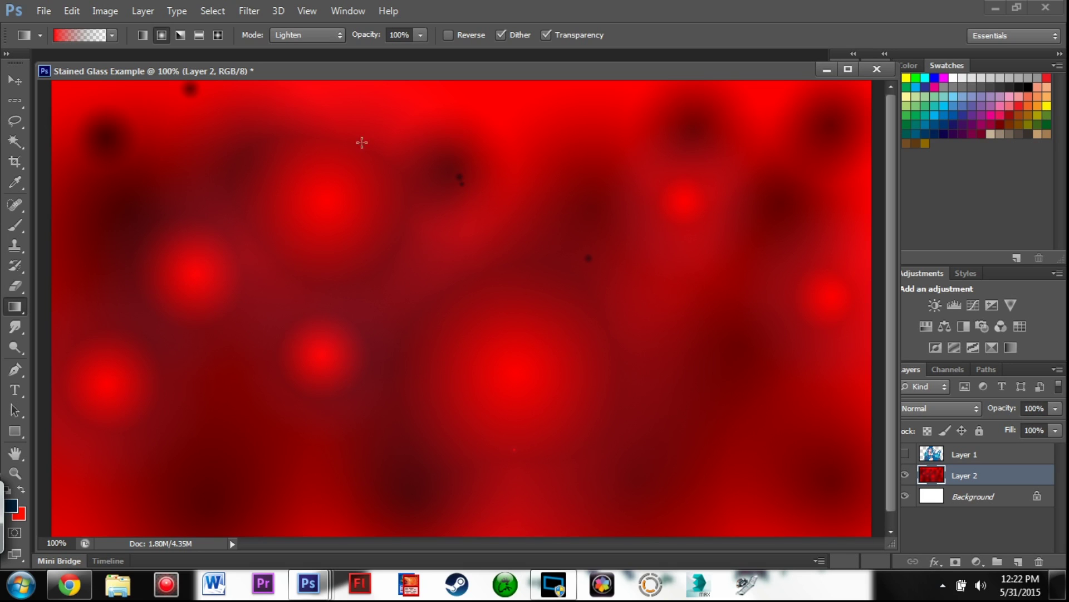
Apply the Stained Glass texture filter to Layer 2 with cell size 24, border thickness 4 and light intensity 0
{"action": "left_click", "coordinate": [247, 12]}
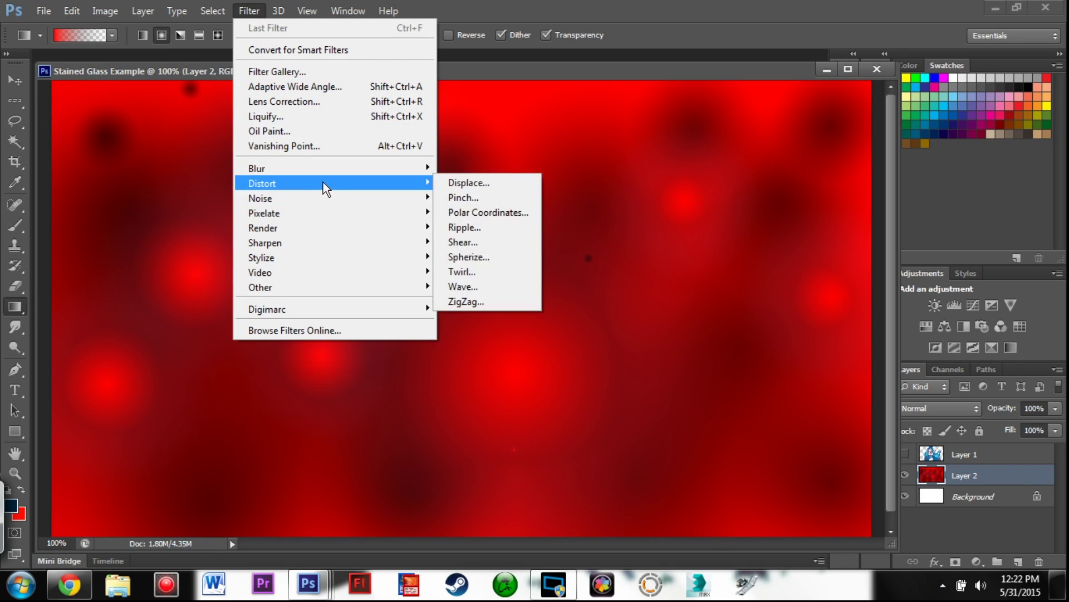
{"action": "mouse_move", "coordinate": [325, 174]}
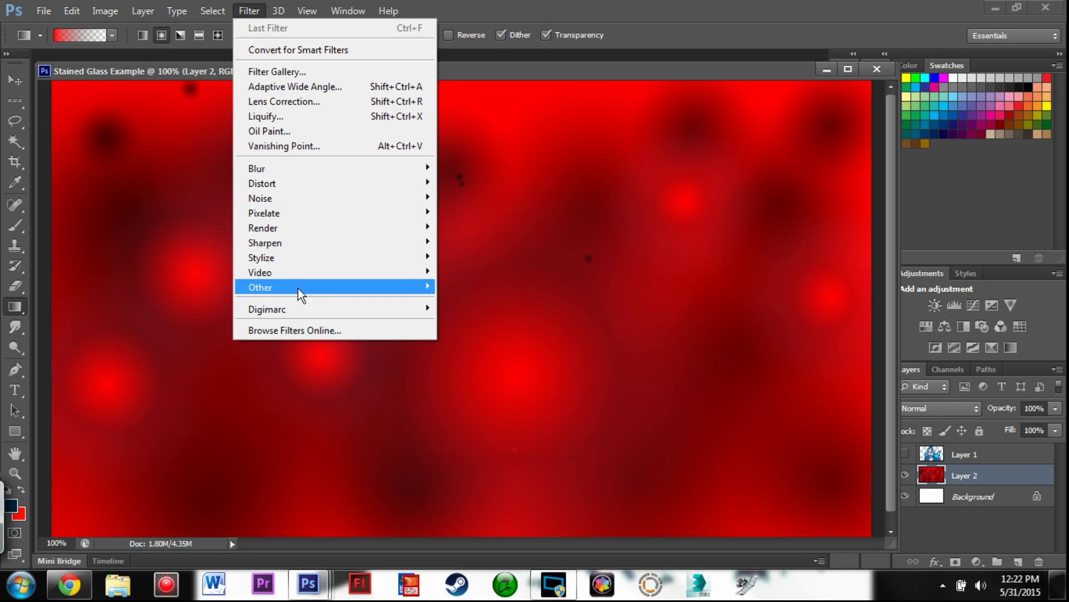
{"action": "mouse_move", "coordinate": [303, 262]}
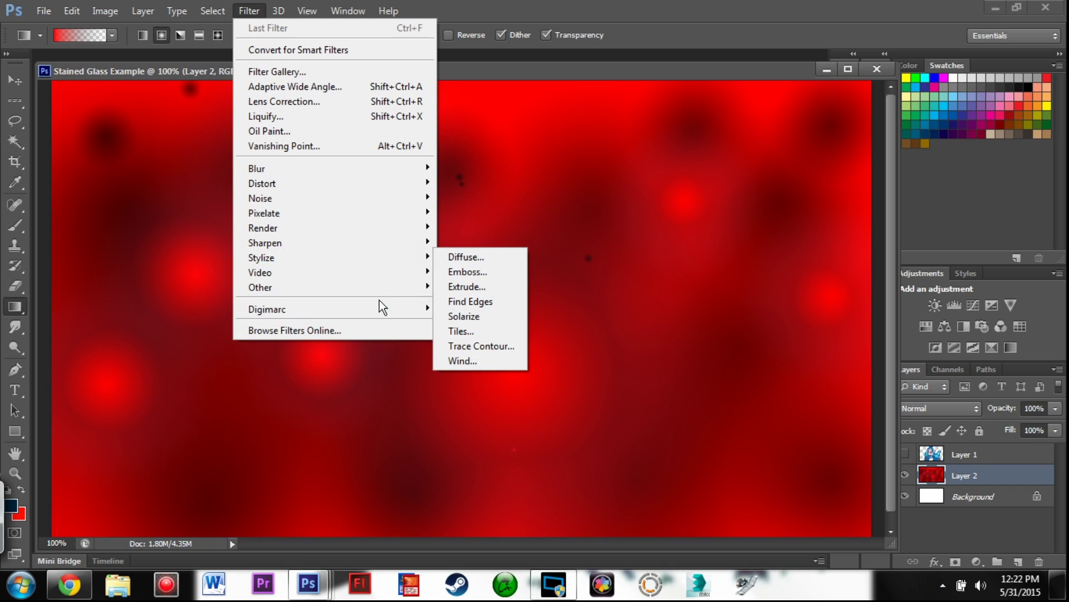
{"action": "left_click", "coordinate": [325, 76]}
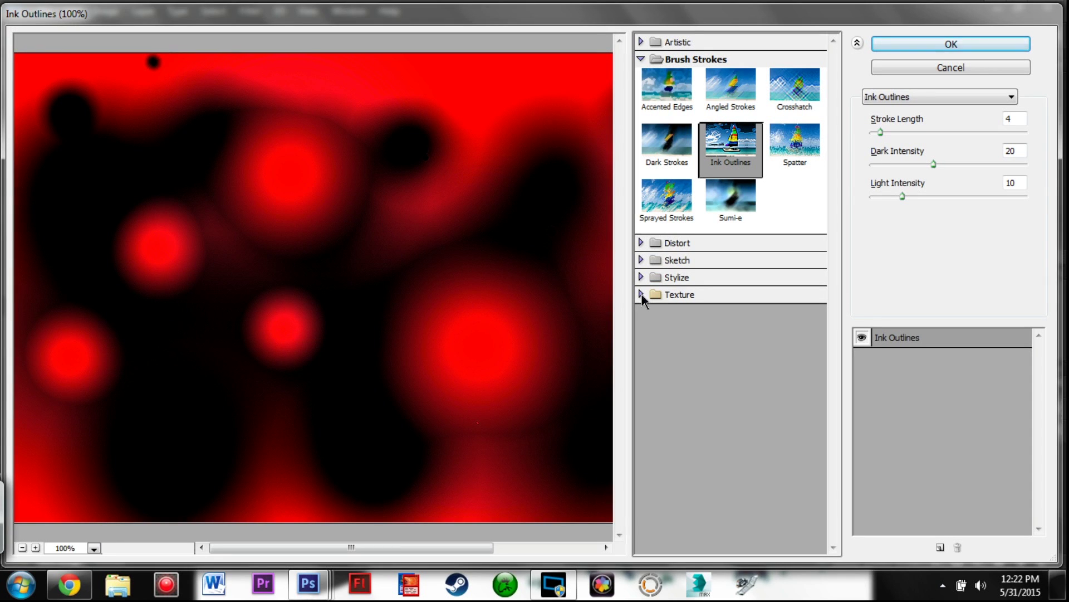
{"action": "left_click", "coordinate": [640, 294]}
{"action": "left_click", "coordinate": [717, 366]}
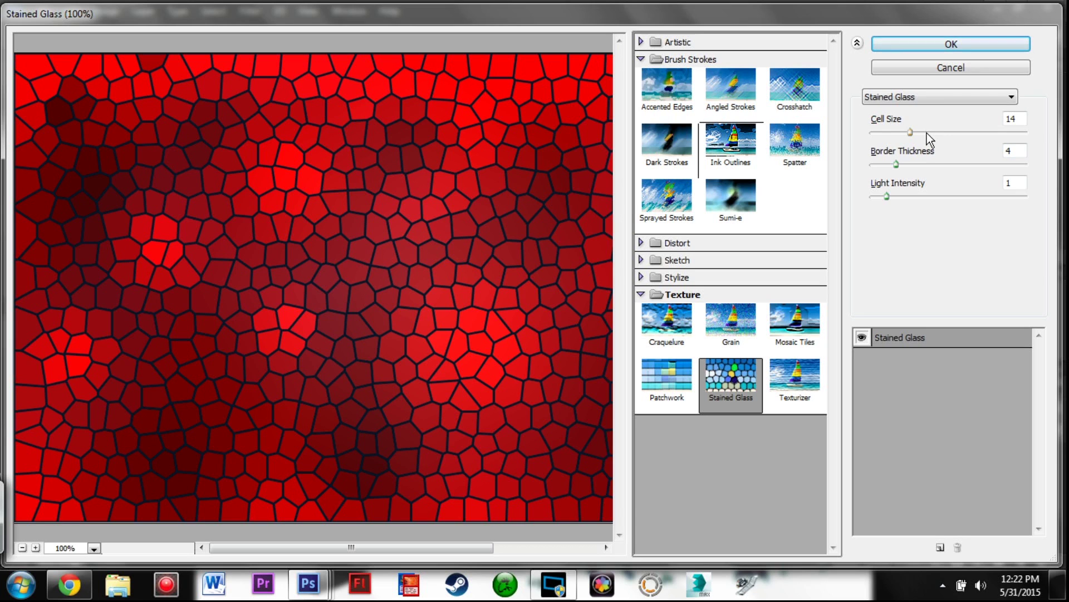
{"action": "left_click_drag", "start_coordinate": [911, 132], "coordinate": [943, 132]}
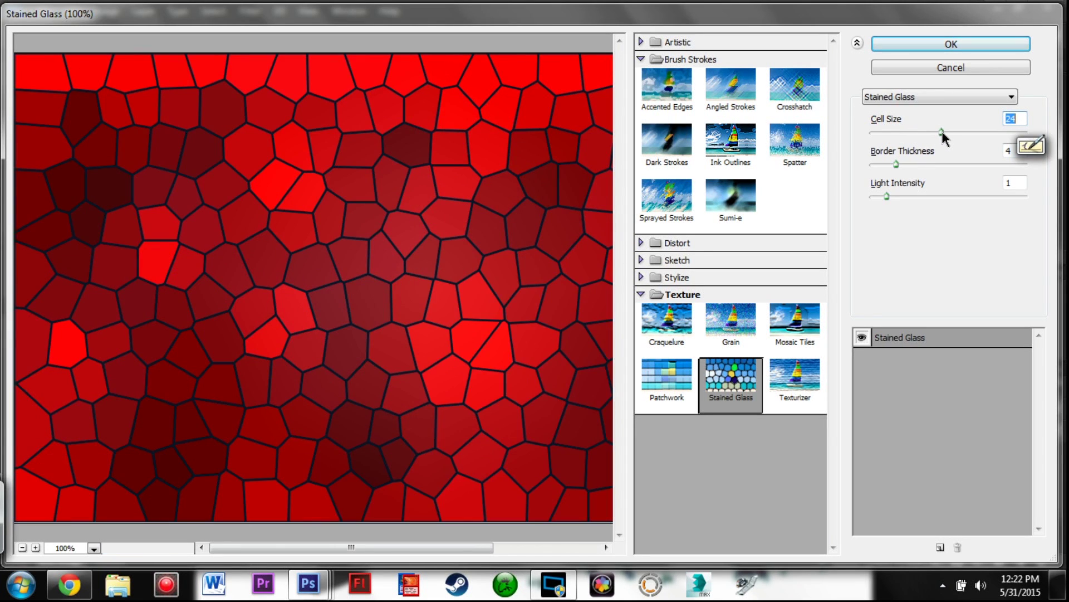
{"action": "mouse_move", "coordinate": [888, 198]}
{"action": "left_mouse_down"}
{"action": "mouse_move", "coordinate": [903, 196]}
{"action": "mouse_move", "coordinate": [869, 203]}
{"action": "left_mouse_up"}
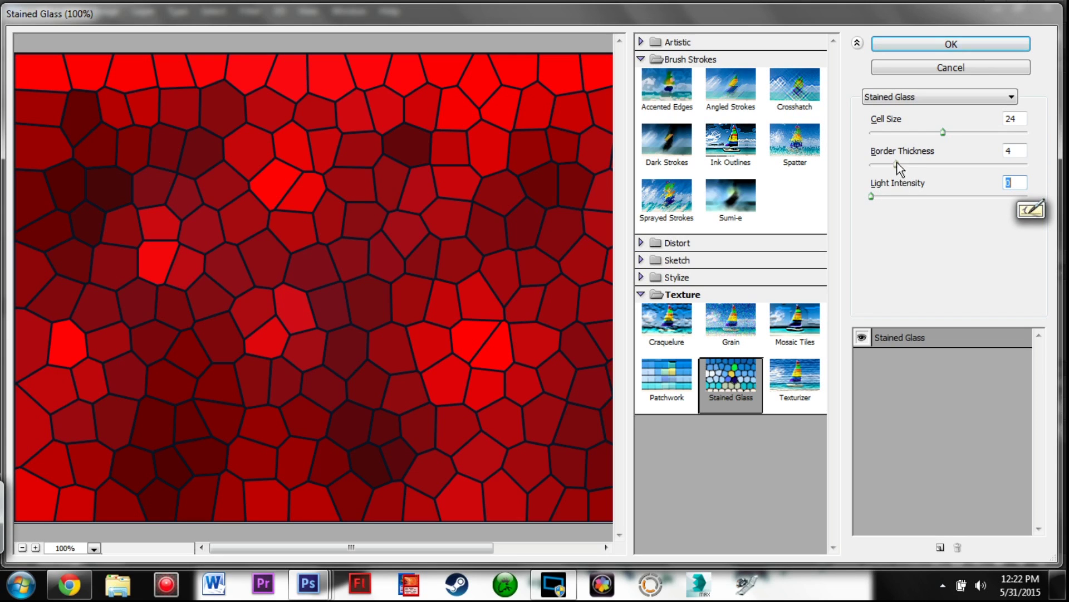
{"action": "left_click", "coordinate": [935, 47]}
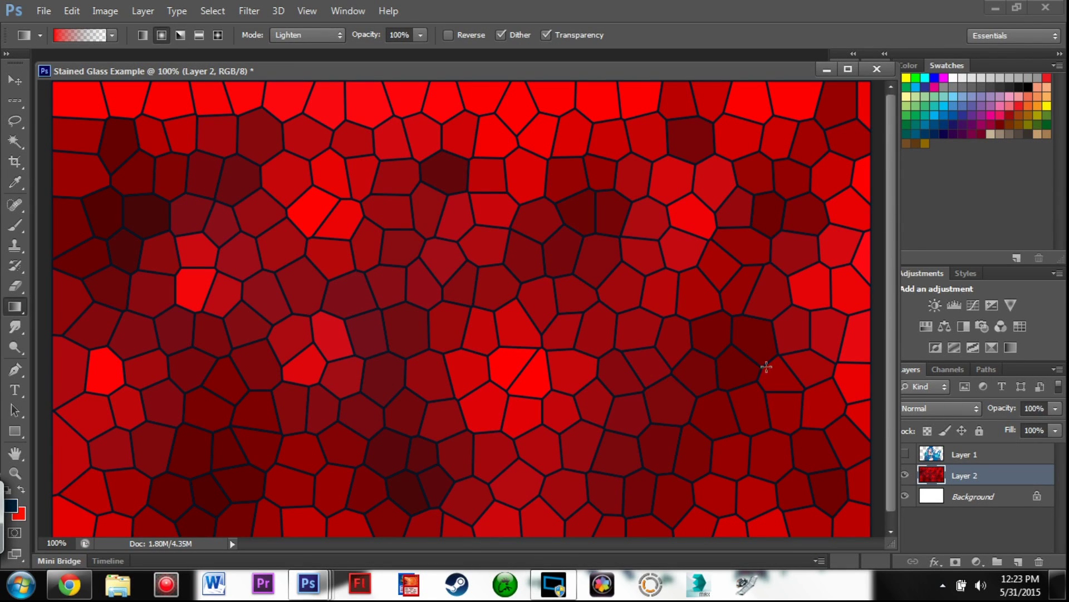
Activate the Lasso tool and try a freehand selection across the upper part of the stained glass
{"action": "left_click", "coordinate": [17, 122]}
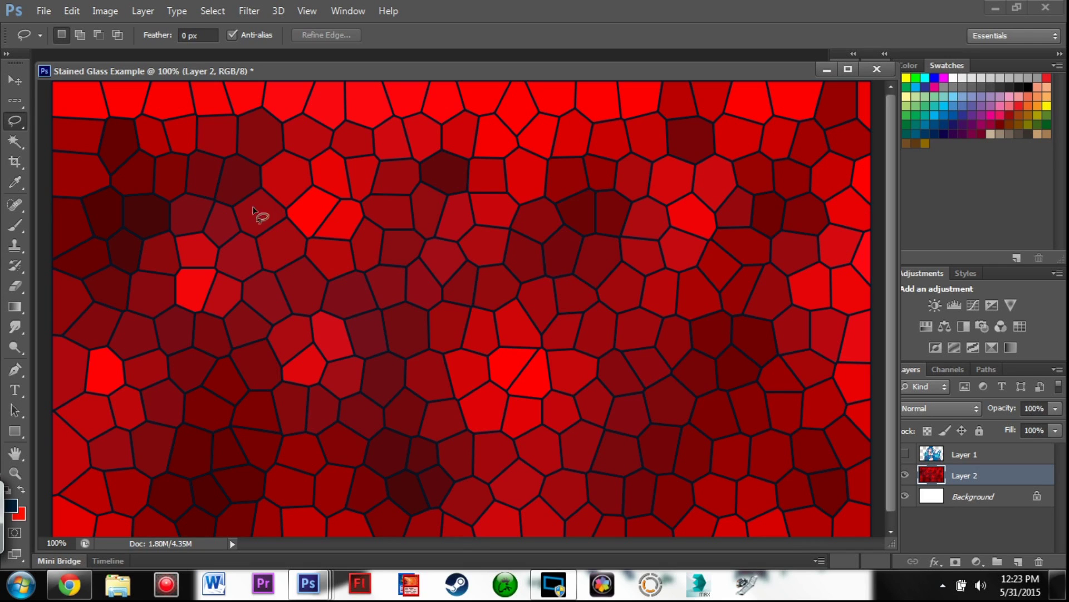
{"action": "left_click_drag", "start_coordinate": [182, 129], "coordinate": [207, 195]}
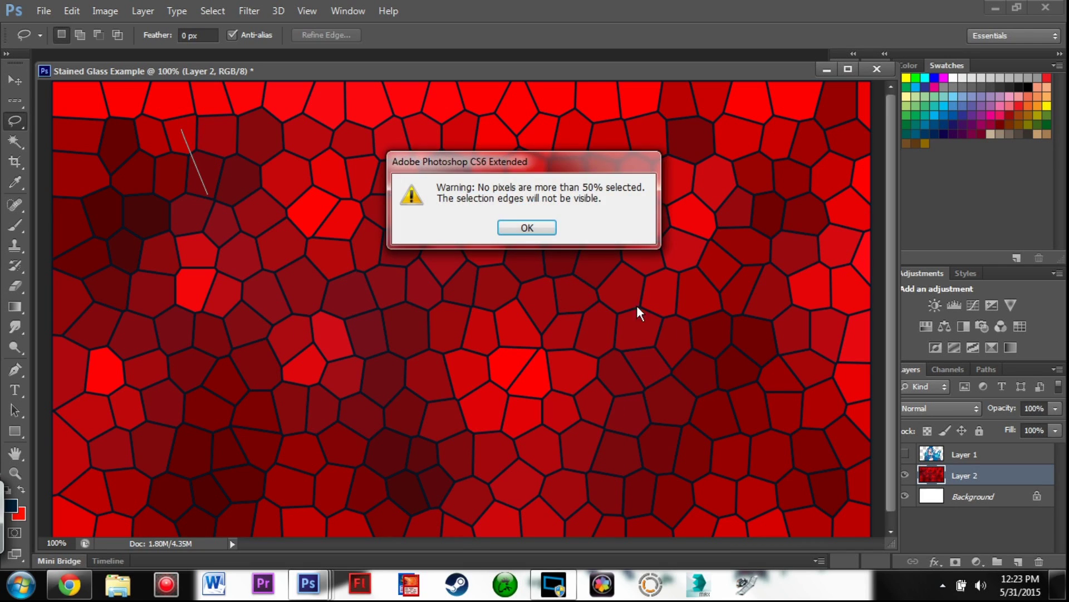
{"action": "left_click", "coordinate": [528, 228]}
{"action": "mouse_move", "coordinate": [167, 151]}
{"action": "left_mouse_down"}
{"action": "mouse_move", "coordinate": [289, 392]}
{"action": "mouse_move", "coordinate": [473, 468]}
{"action": "mouse_move", "coordinate": [659, 335]}
{"action": "mouse_move", "coordinate": [748, 166]}
{"action": "left_mouse_up"}
{"action": "key", "text": "Escape"}
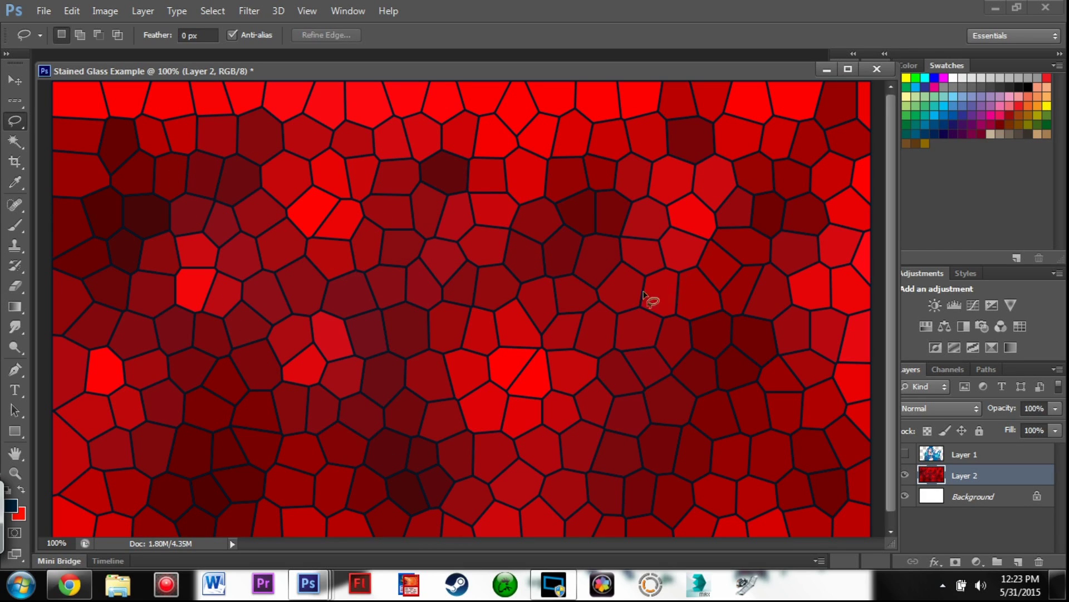
Cut Layer 2 down to a wavy, jagged U-shaped band by lassoing it freehand, deleting everything outside, and deselecting
{"action": "mouse_move", "coordinate": [140, 104]}
{"action": "left_mouse_down"}
{"action": "mouse_move", "coordinate": [89, 150]}
{"action": "mouse_move", "coordinate": [121, 173]}
{"action": "mouse_move", "coordinate": [90, 259]}
{"action": "mouse_move", "coordinate": [162, 290]}
{"action": "mouse_move", "coordinate": [152, 369]}
{"action": "mouse_move", "coordinate": [244, 381]}
{"action": "mouse_move", "coordinate": [228, 453]}
{"action": "mouse_move", "coordinate": [383, 538]}
{"action": "mouse_move", "coordinate": [478, 489]}
{"action": "mouse_move", "coordinate": [611, 525]}
{"action": "mouse_move", "coordinate": [859, 382]}
{"action": "mouse_move", "coordinate": [880, 286]}
{"action": "mouse_move", "coordinate": [882, 155]}
{"action": "mouse_move", "coordinate": [839, 127]}
{"action": "mouse_move", "coordinate": [829, 95]}
{"action": "mouse_move", "coordinate": [767, 79]}
{"action": "mouse_move", "coordinate": [690, 130]}
{"action": "mouse_move", "coordinate": [667, 296]}
{"action": "mouse_move", "coordinate": [593, 372]}
{"action": "mouse_move", "coordinate": [560, 280]}
{"action": "mouse_move", "coordinate": [514, 279]}
{"action": "mouse_move", "coordinate": [446, 369]}
{"action": "mouse_move", "coordinate": [376, 321]}
{"action": "mouse_move", "coordinate": [367, 230]}
{"action": "mouse_move", "coordinate": [281, 240]}
{"action": "mouse_move", "coordinate": [315, 142]}
{"action": "mouse_move", "coordinate": [204, 54]}
{"action": "left_mouse_up"}
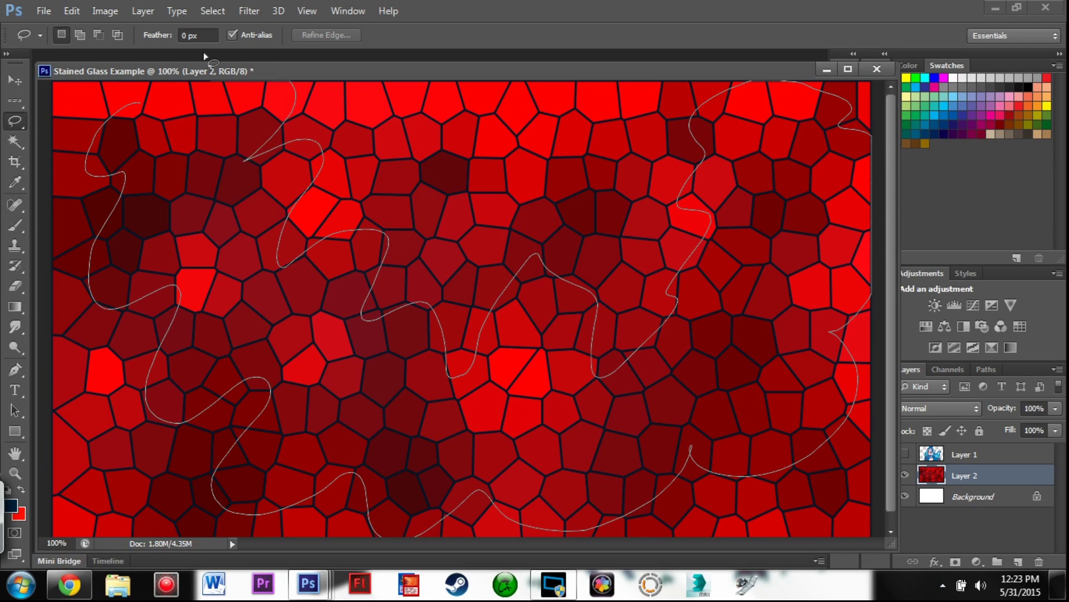
{"action": "left_click_drag", "start_coordinate": [123, 155], "coordinate": [123, 165]}
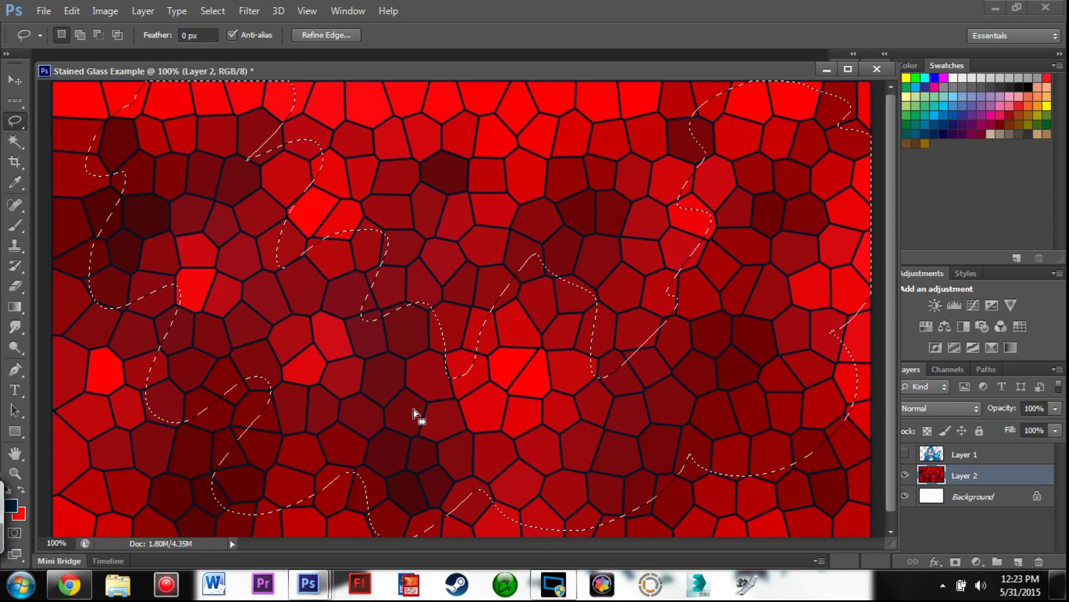
{"action": "key", "text": "Delete"}
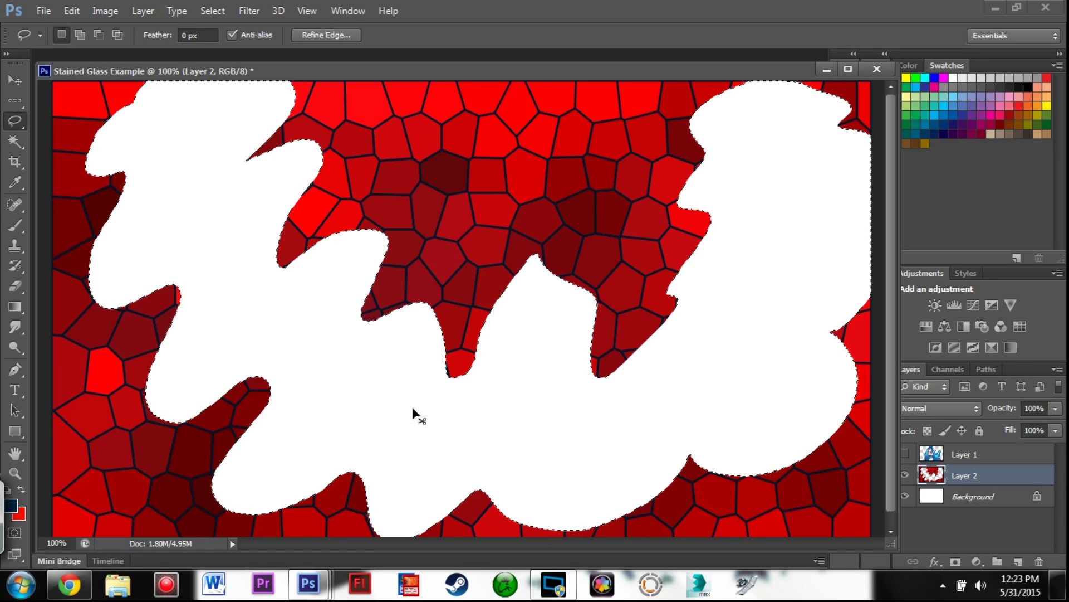
{"action": "key", "text": "ctrl+z"}
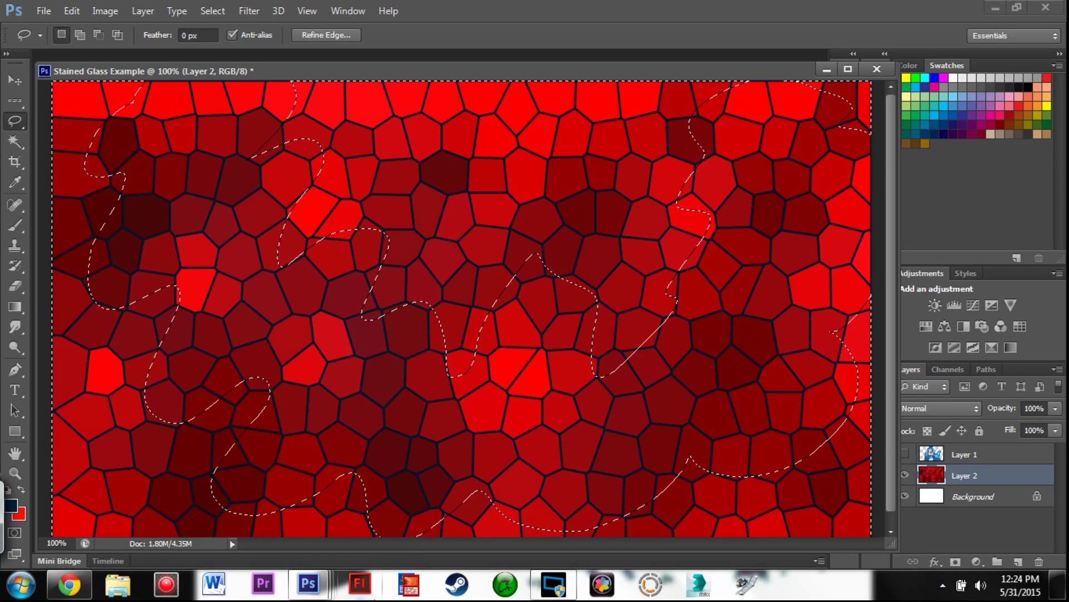
{"action": "key", "text": "Delete"}
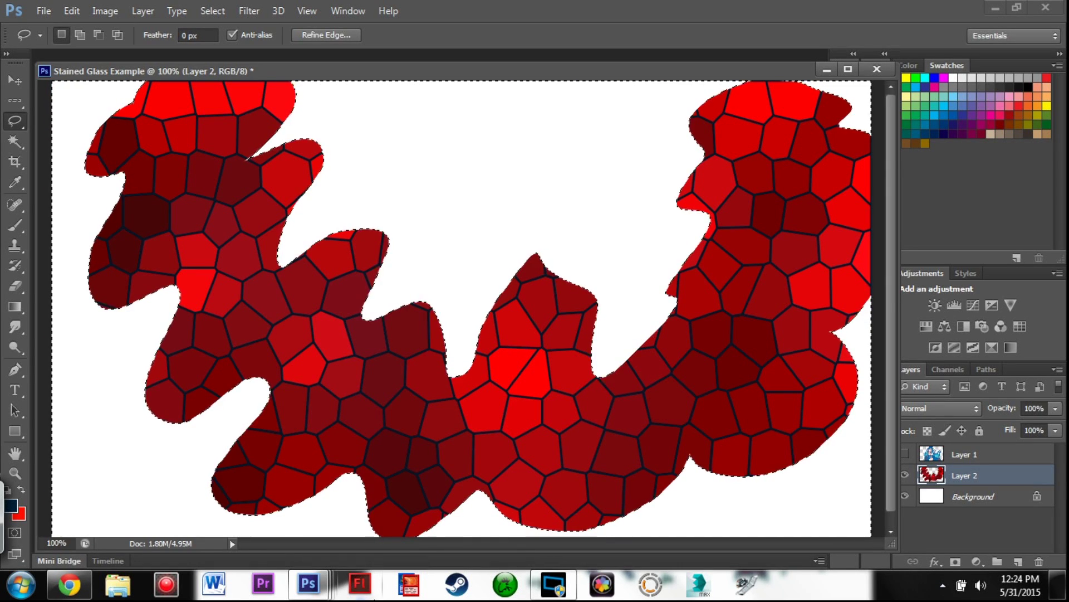
{"action": "key", "text": "ctrl+d"}
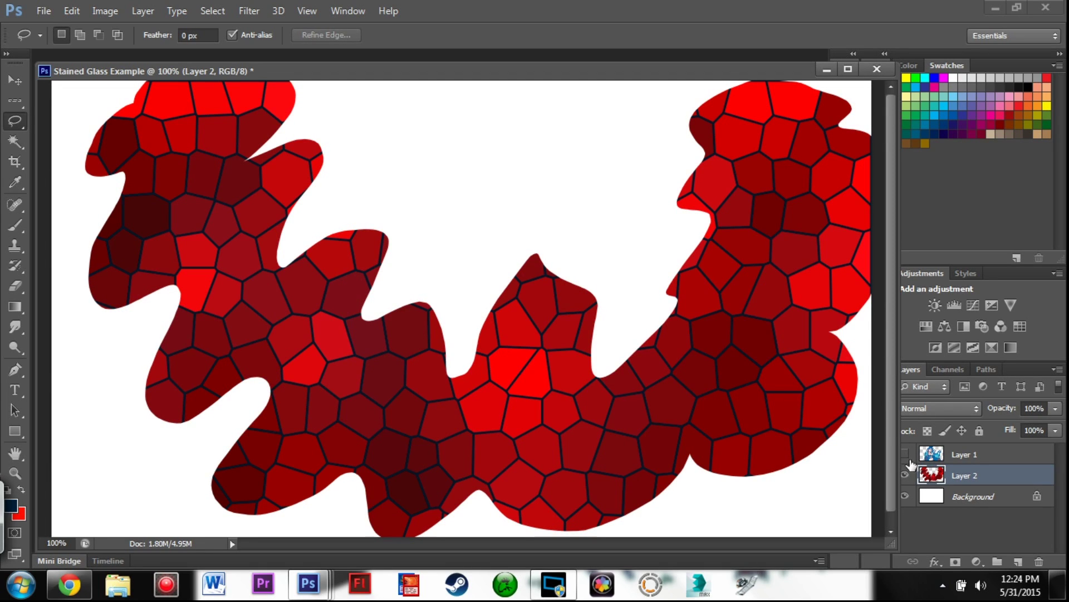
Distort the stained glass band with a randomized sine Wave filter using 5 generators, wavelength 10 to 120 and amplitude 5 to 35
{"action": "left_click", "coordinate": [250, 12]}
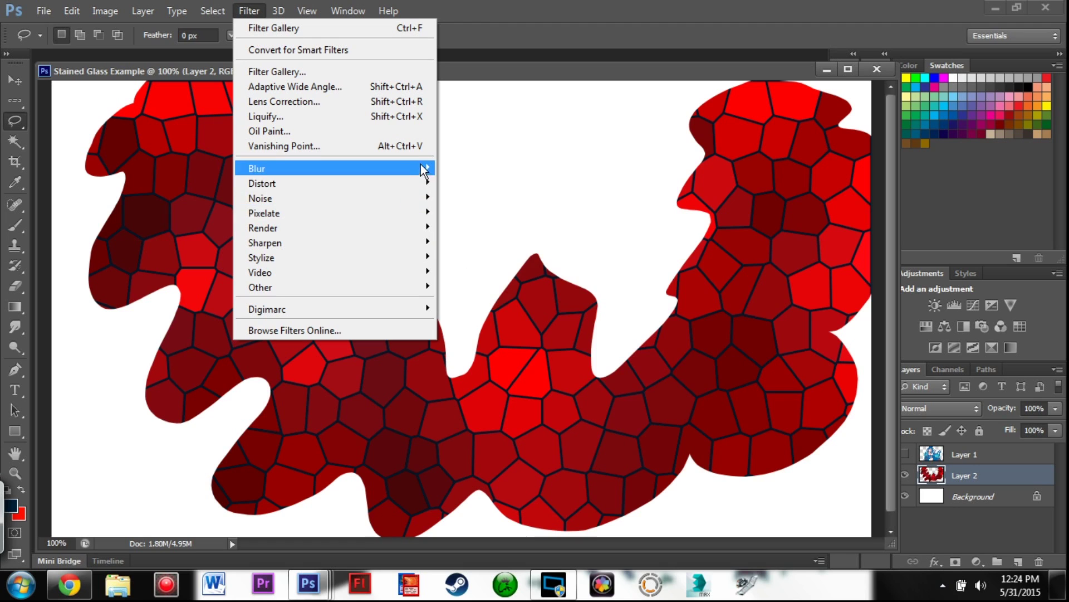
{"action": "mouse_move", "coordinate": [434, 182]}
{"action": "left_click", "coordinate": [476, 287]}
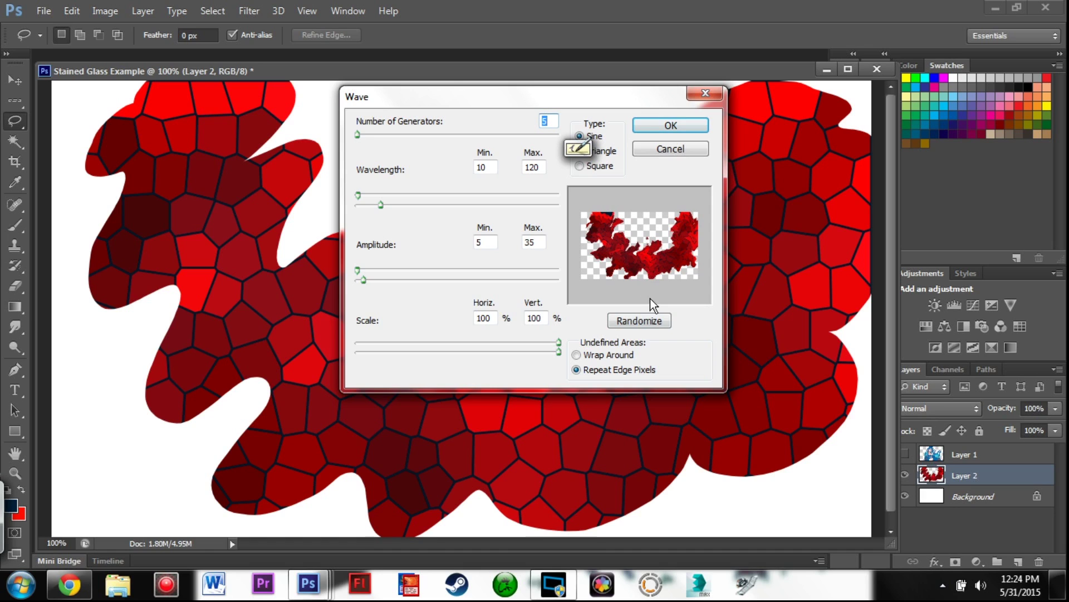
{"action": "left_click", "coordinate": [644, 320]}
{"action": "left_click", "coordinate": [637, 322]}
{"action": "left_click", "coordinate": [639, 320]}
{"action": "left_click", "coordinate": [638, 320]}
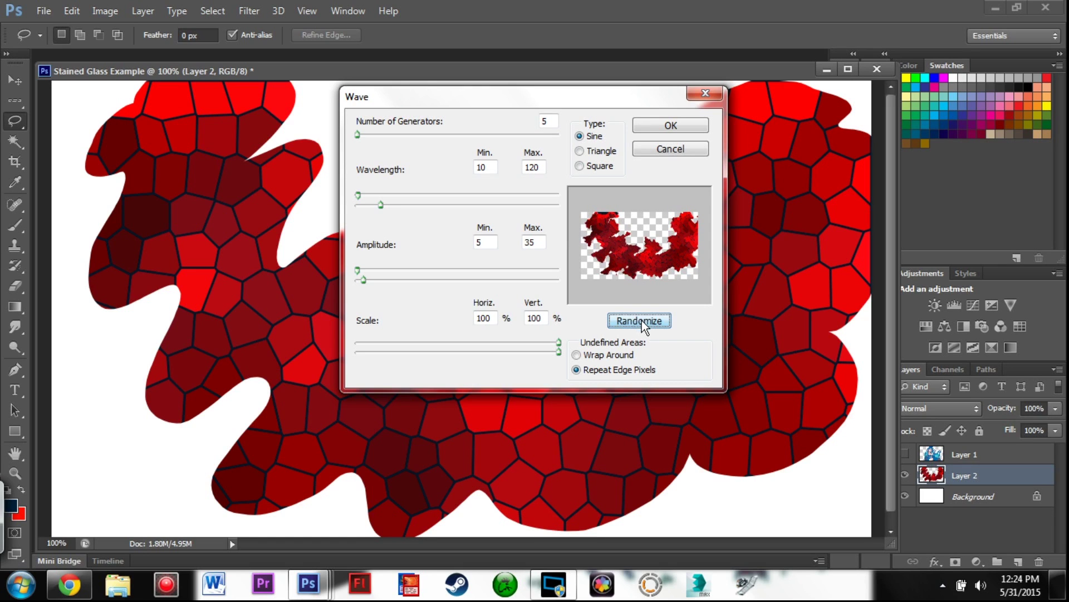
{"action": "left_click", "coordinate": [642, 319]}
{"action": "left_click", "coordinate": [643, 319]}
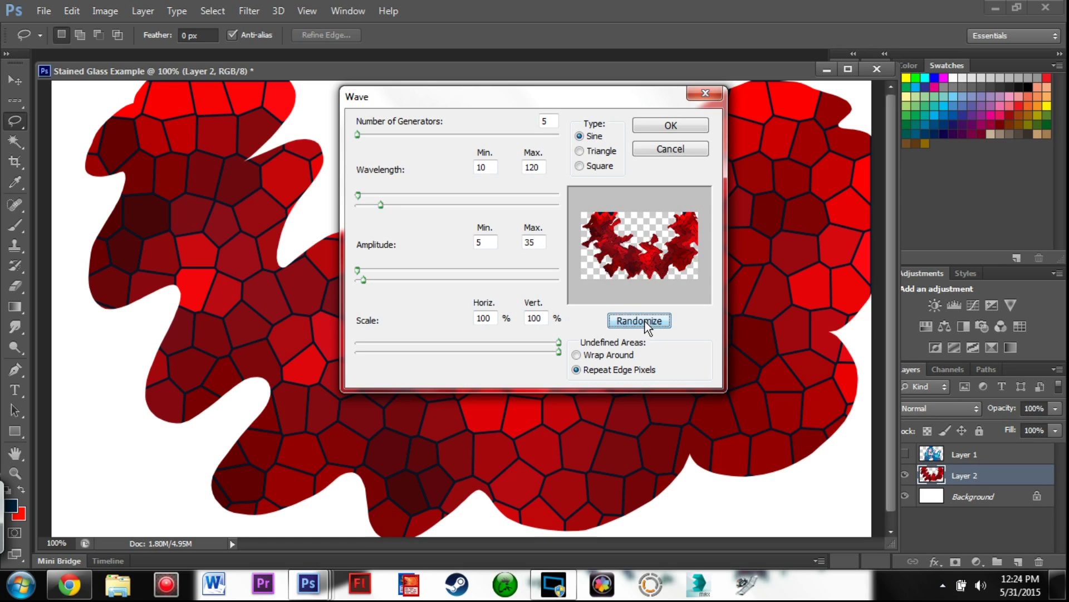
{"action": "left_click", "coordinate": [671, 126]}
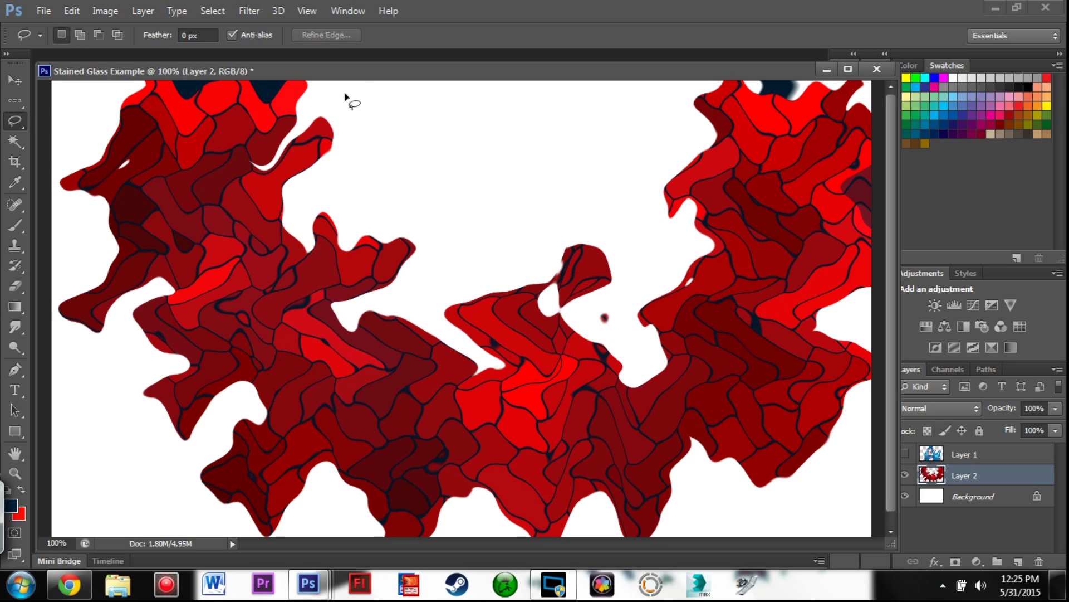
Lasso the left part of the stained glass band along the cell borders and copy it to a new layer
{"action": "mouse_move", "coordinate": [341, 87]}
{"action": "left_mouse_down"}
{"action": "mouse_move", "coordinate": [383, 216]}
{"action": "mouse_move", "coordinate": [431, 225]}
{"action": "mouse_move", "coordinate": [442, 241]}
{"action": "mouse_move", "coordinate": [431, 299]}
{"action": "mouse_move", "coordinate": [471, 381]}
{"action": "left_mouse_up"}
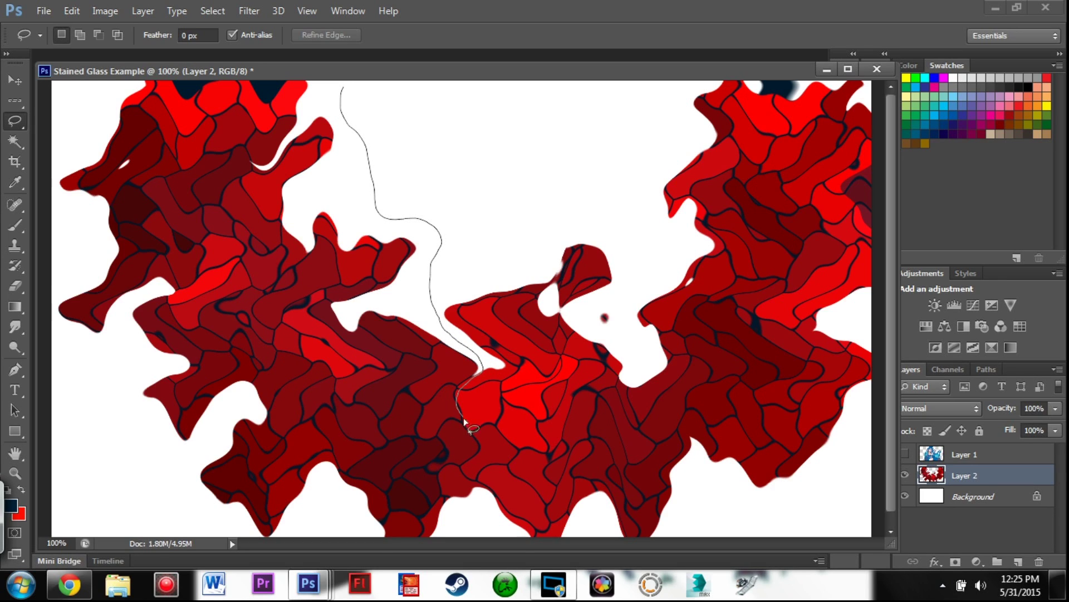
{"action": "mouse_move", "coordinate": [475, 438]}
{"action": "left_mouse_down"}
{"action": "mouse_move", "coordinate": [465, 470]}
{"action": "mouse_move", "coordinate": [483, 489]}
{"action": "mouse_move", "coordinate": [481, 512]}
{"action": "mouse_move", "coordinate": [463, 540]}
{"action": "left_mouse_up"}
{"action": "mouse_move", "coordinate": [399, 559]}
{"action": "left_mouse_down"}
{"action": "mouse_move", "coordinate": [158, 537]}
{"action": "mouse_move", "coordinate": [57, 456]}
{"action": "mouse_move", "coordinate": [10, 386]}
{"action": "mouse_move", "coordinate": [1, 250]}
{"action": "mouse_move", "coordinate": [54, 125]}
{"action": "mouse_move", "coordinate": [121, 69]}
{"action": "mouse_move", "coordinate": [172, 52]}
{"action": "mouse_move", "coordinate": [276, 41]}
{"action": "mouse_move", "coordinate": [366, 61]}
{"action": "left_mouse_up"}
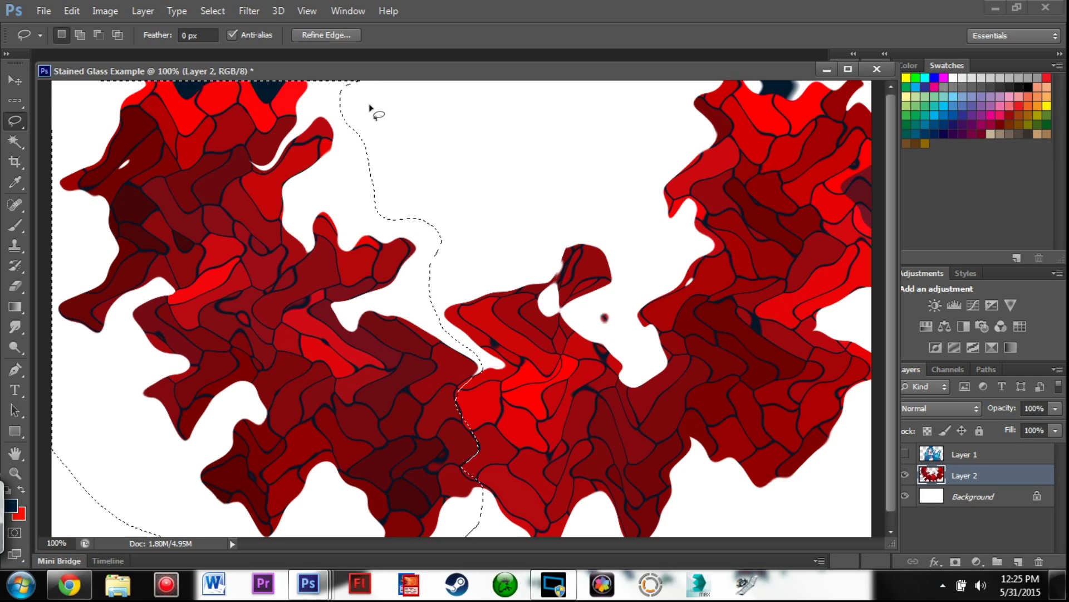
{"action": "key", "text": "ctrl+j"}
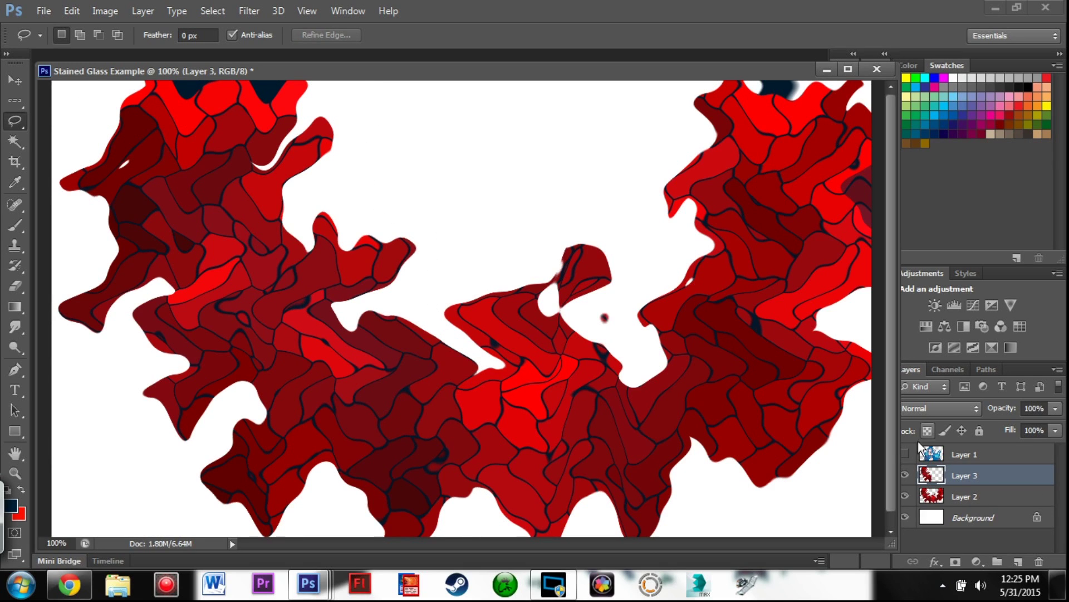
Compare the copied left piece on Layer 3 with the full band on Layer 2 by toggling their visibility
{"action": "left_click", "coordinate": [907, 478]}
{"action": "left_click", "coordinate": [906, 497]}
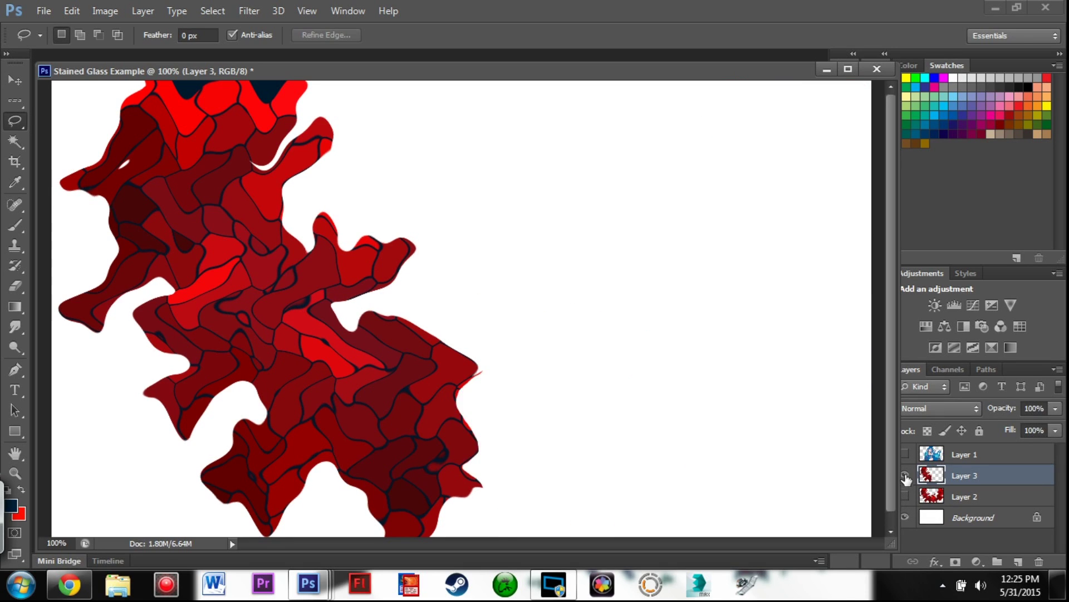
{"action": "left_click", "coordinate": [906, 478]}
{"action": "left_click", "coordinate": [906, 479]}
{"action": "left_click", "coordinate": [906, 478]}
{"action": "left_click", "coordinate": [906, 478]}
{"action": "left_click", "coordinate": [907, 480]}
{"action": "left_click", "coordinate": [907, 478]}
{"action": "left_click", "coordinate": [906, 497]}
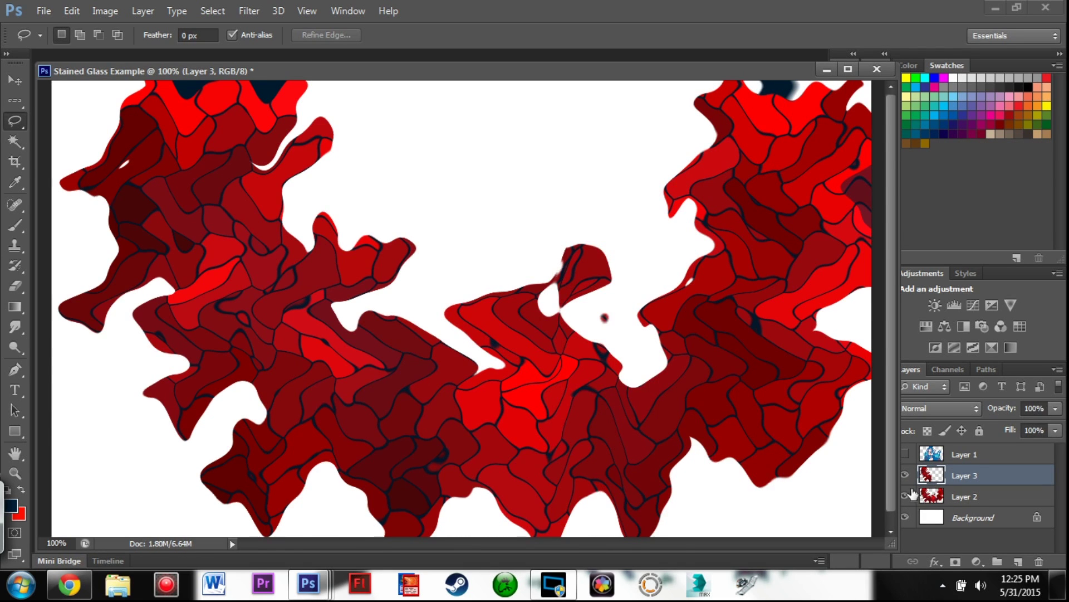
With Layer 3 hidden, lasso the left part of the band on Layer 2 along the cell borders, delete it, and deselect
{"action": "left_click", "coordinate": [905, 475]}
{"action": "left_click", "coordinate": [906, 500]}
{"action": "left_click", "coordinate": [907, 499]}
{"action": "left_click", "coordinate": [907, 499]}
{"action": "left_click", "coordinate": [906, 497]}
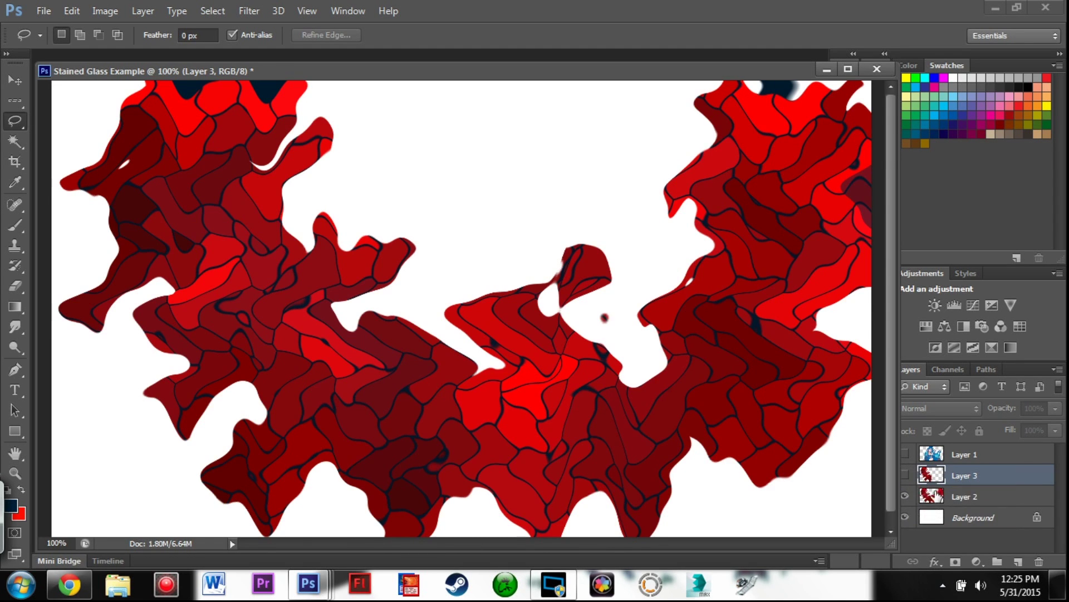
{"action": "left_click", "coordinate": [936, 498]}
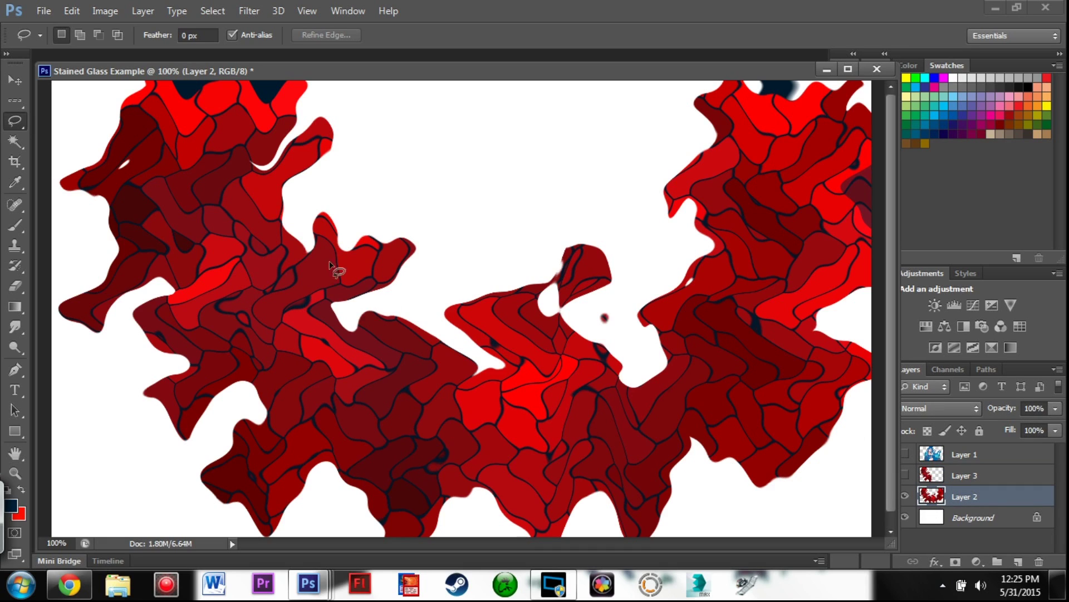
{"action": "left_click_drag", "start_coordinate": [483, 363], "coordinate": [460, 407]}
{"action": "mouse_move", "coordinate": [470, 465]}
{"action": "left_mouse_down"}
{"action": "mouse_move", "coordinate": [483, 492]}
{"action": "mouse_move", "coordinate": [468, 566]}
{"action": "mouse_move", "coordinate": [346, 574]}
{"action": "mouse_move", "coordinate": [78, 505]}
{"action": "mouse_move", "coordinate": [10, 262]}
{"action": "mouse_move", "coordinate": [57, 77]}
{"action": "mouse_move", "coordinate": [127, 18]}
{"action": "mouse_move", "coordinate": [312, 65]}
{"action": "mouse_move", "coordinate": [433, 201]}
{"action": "mouse_move", "coordinate": [430, 291]}
{"action": "mouse_move", "coordinate": [471, 354]}
{"action": "left_mouse_up"}
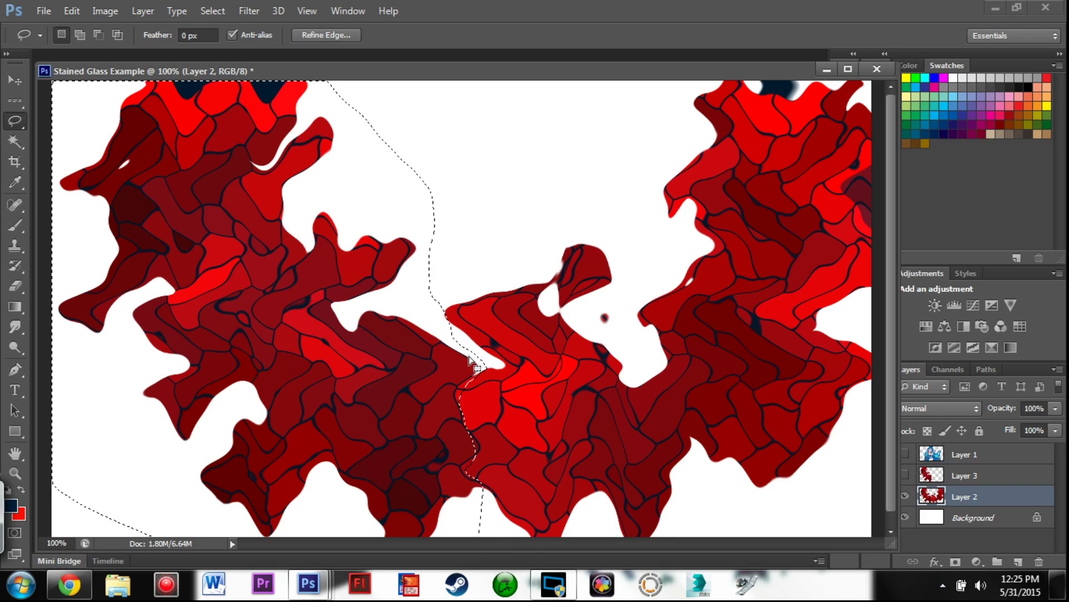
{"action": "key", "text": "Delete"}
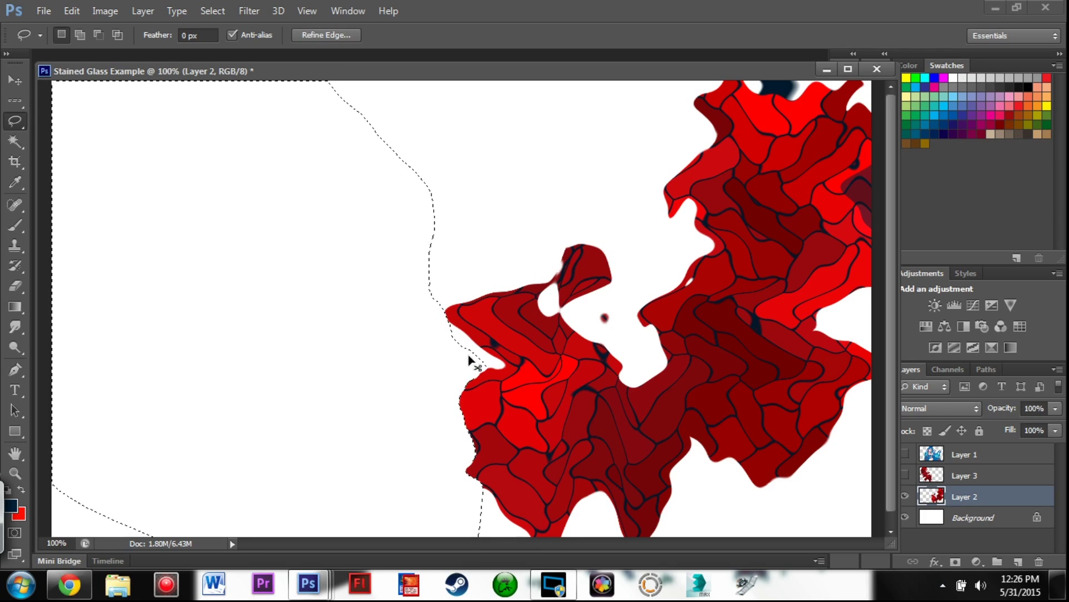
{"action": "key", "text": "ctrl+d"}
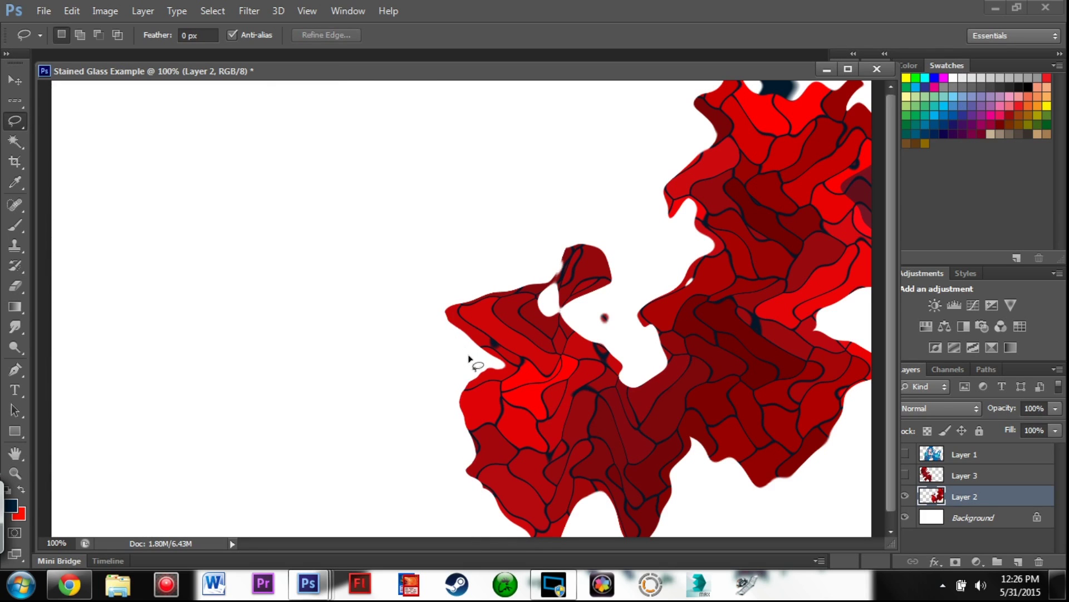
Make Layer 3 visible again and check both glass pieces with and without the Layer 1 render
{"action": "left_click", "coordinate": [906, 455]}
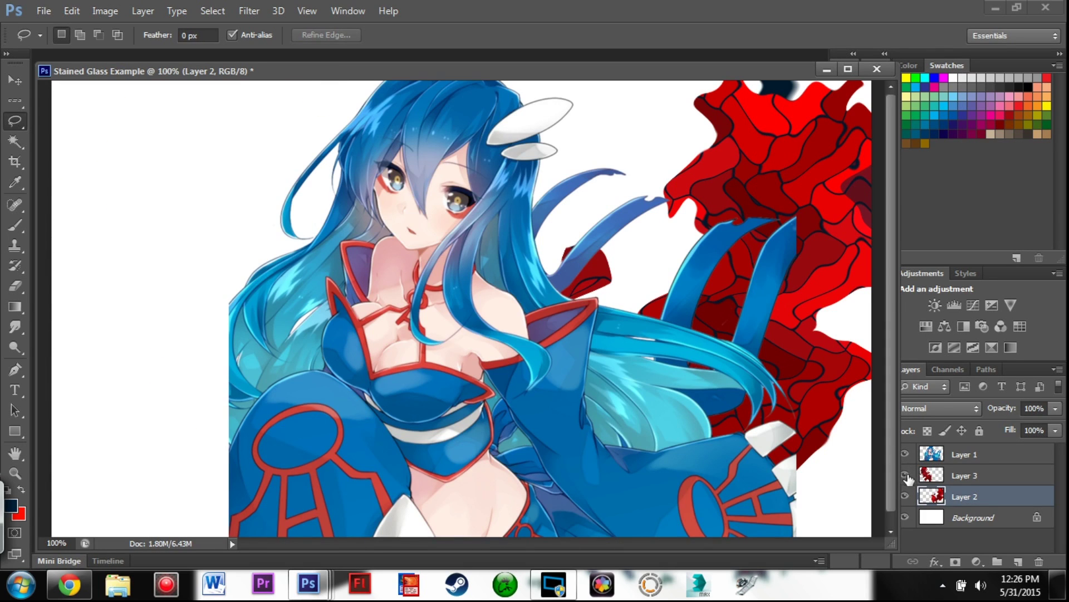
{"action": "left_click", "coordinate": [906, 475]}
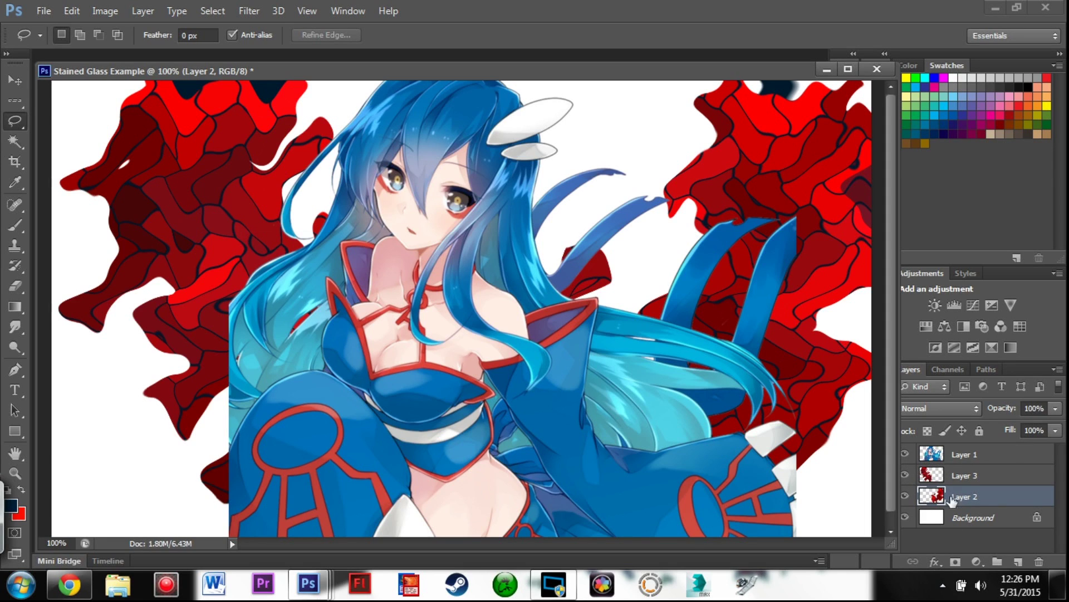
{"action": "left_click", "coordinate": [936, 520]}
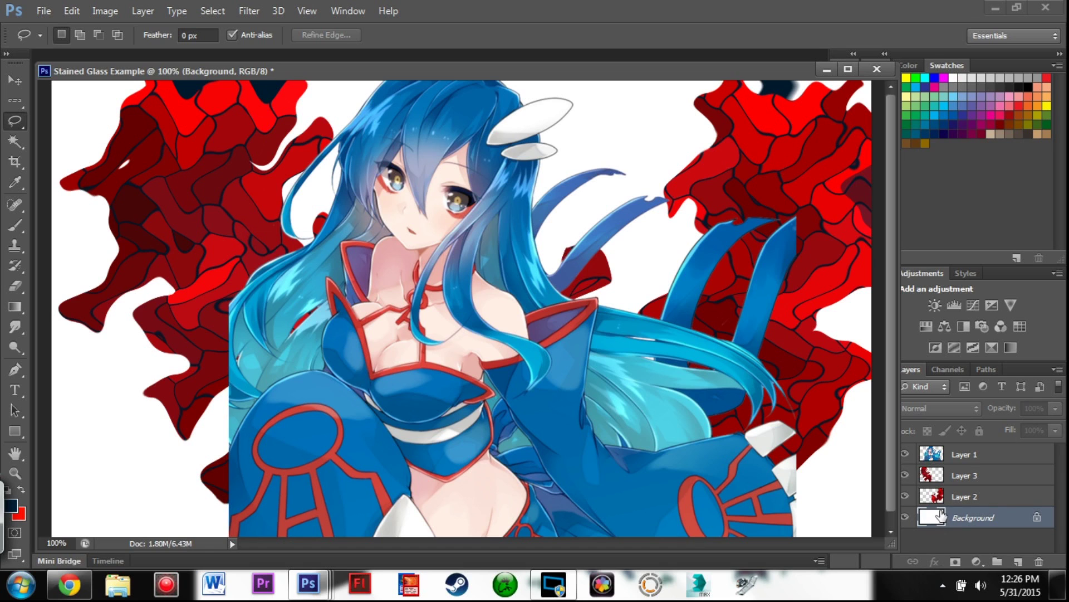
{"action": "left_click", "coordinate": [906, 476]}
{"action": "left_click", "coordinate": [907, 475]}
{"action": "left_click", "coordinate": [906, 455]}
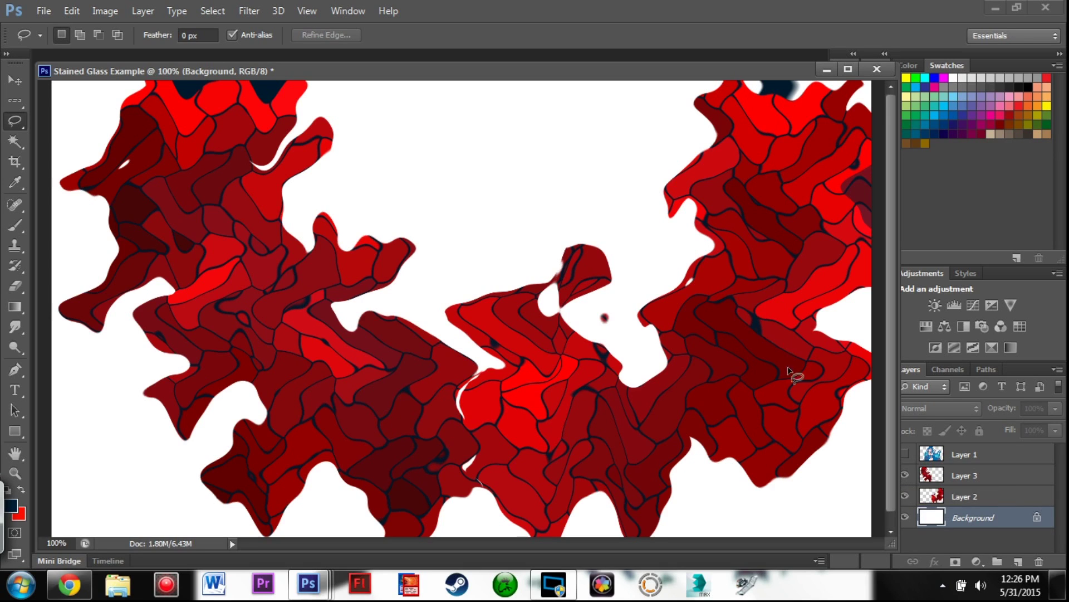
{"action": "left_click", "coordinate": [905, 476]}
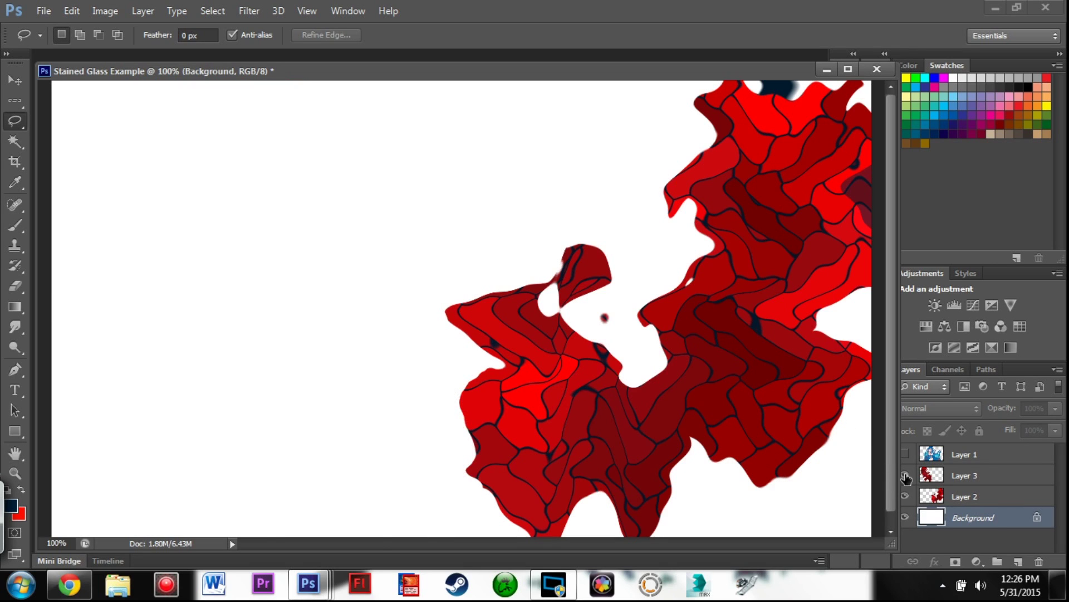
{"action": "left_click", "coordinate": [906, 475]}
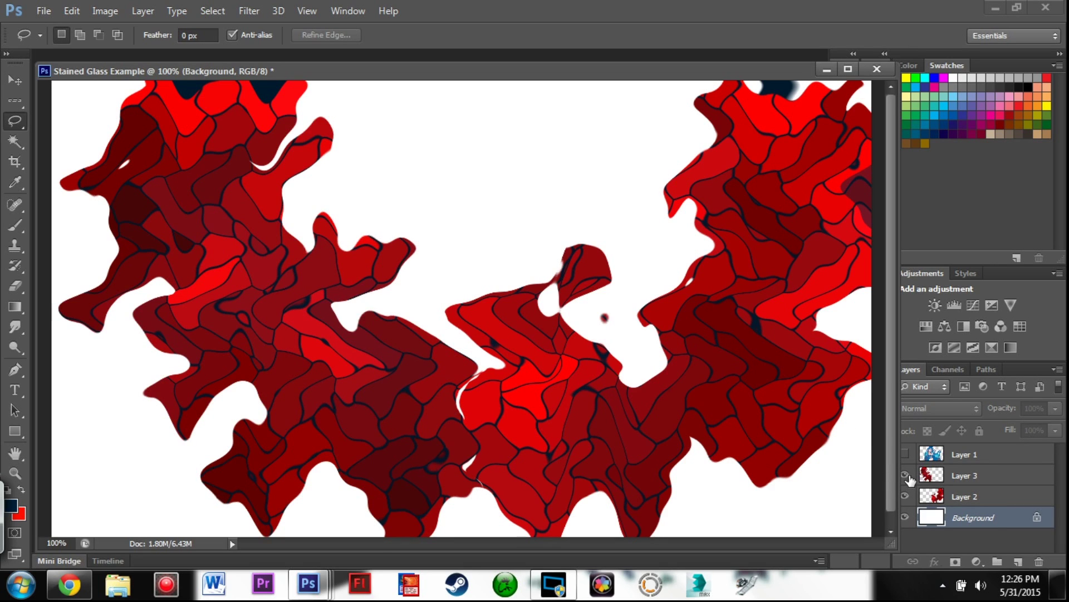
Scale the glass piece on Layer 3 to about 67%, rotate it about 24° clockwise, and move it to the canvas's upper-left corner
{"action": "left_click", "coordinate": [930, 477]}
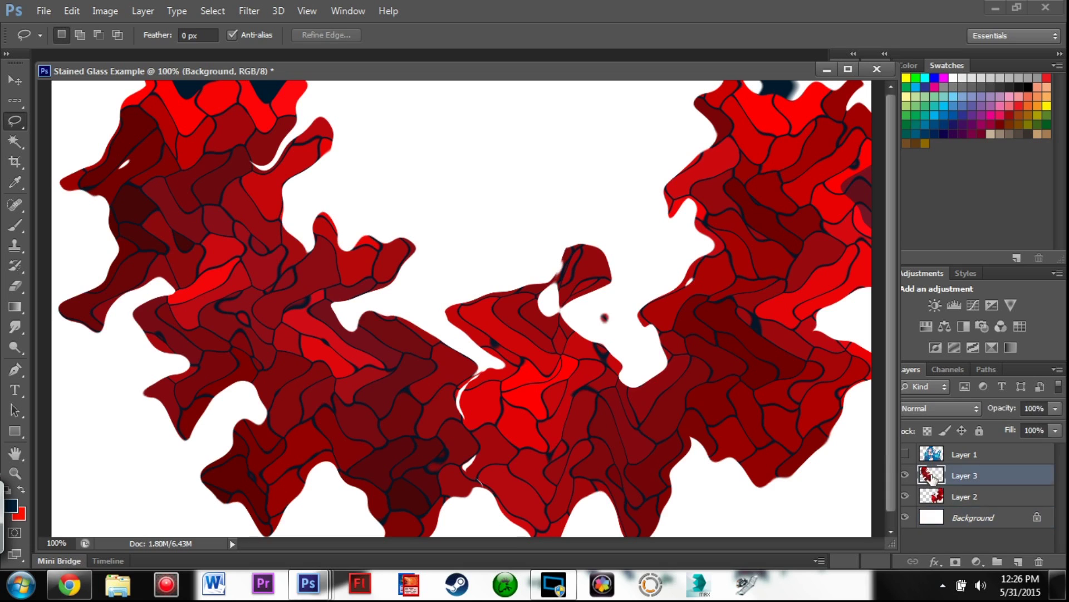
{"action": "key", "text": "ctrl+t"}
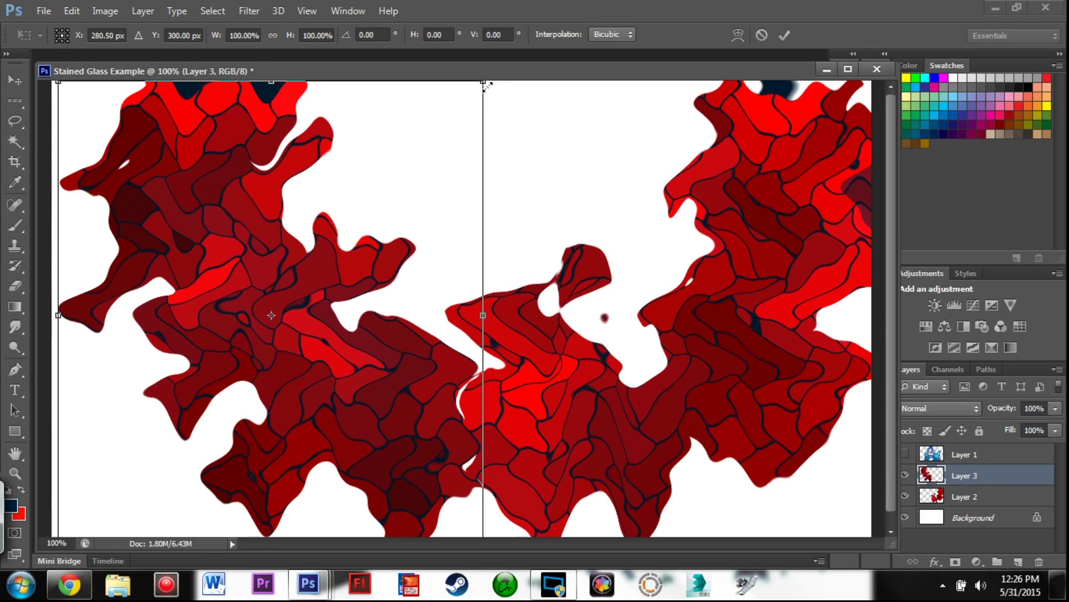
{"action": "left_click_drag", "start_coordinate": [484, 81], "coordinate": [371, 267]}
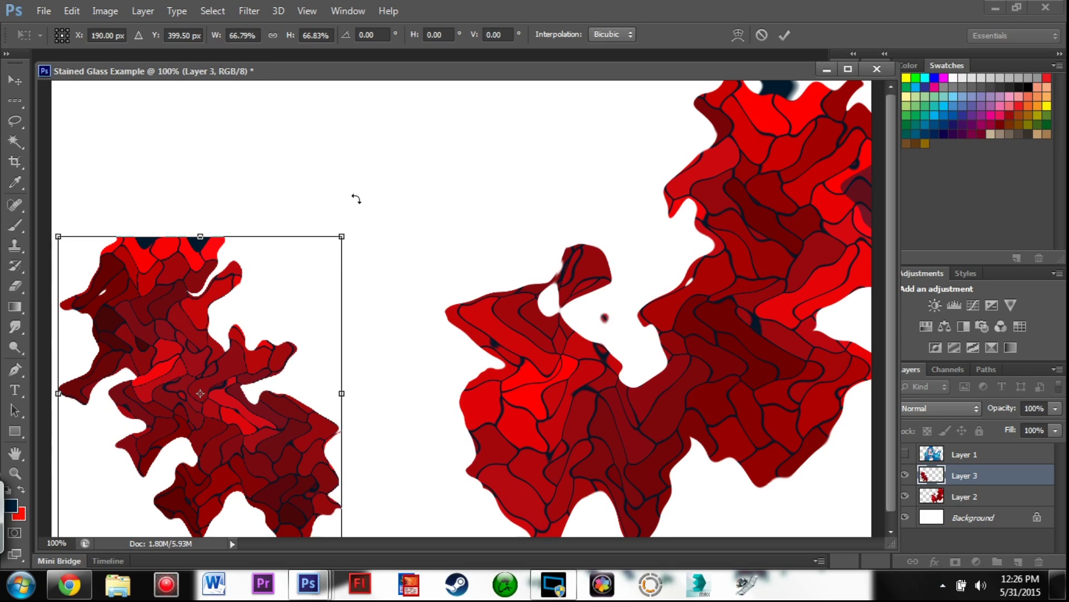
{"action": "left_click_drag", "start_coordinate": [376, 202], "coordinate": [419, 272]}
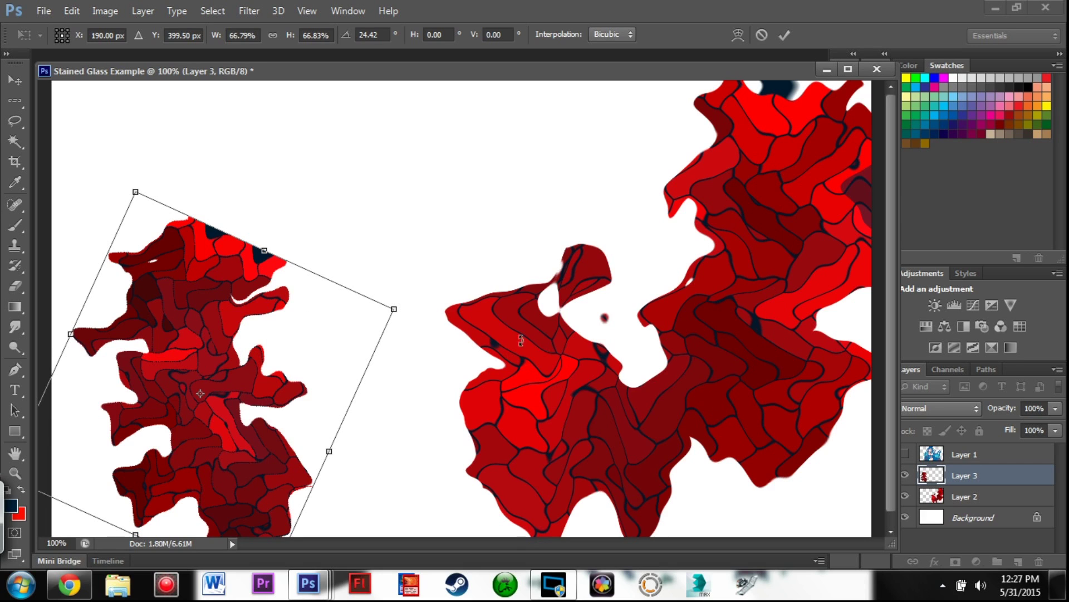
{"action": "left_click_drag", "start_coordinate": [229, 332], "coordinate": [214, 157]}
{"action": "key", "text": "Return"}
{"action": "key", "text": "l"}
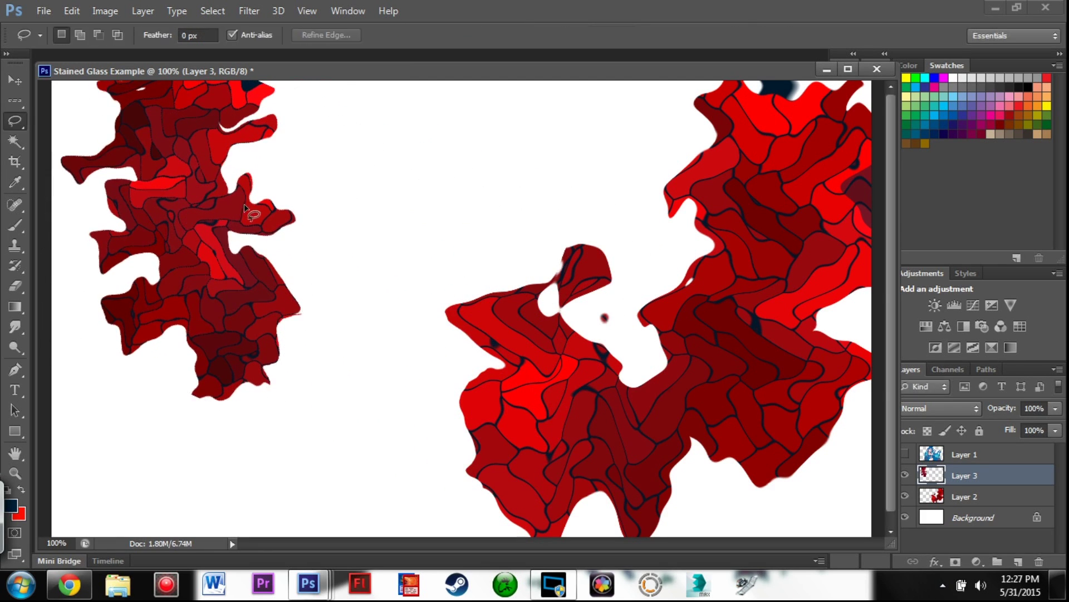
Show Layer 1, add a new layer above it, and set up the Brush tool with a hard round tip
{"action": "left_click", "coordinate": [905, 455]}
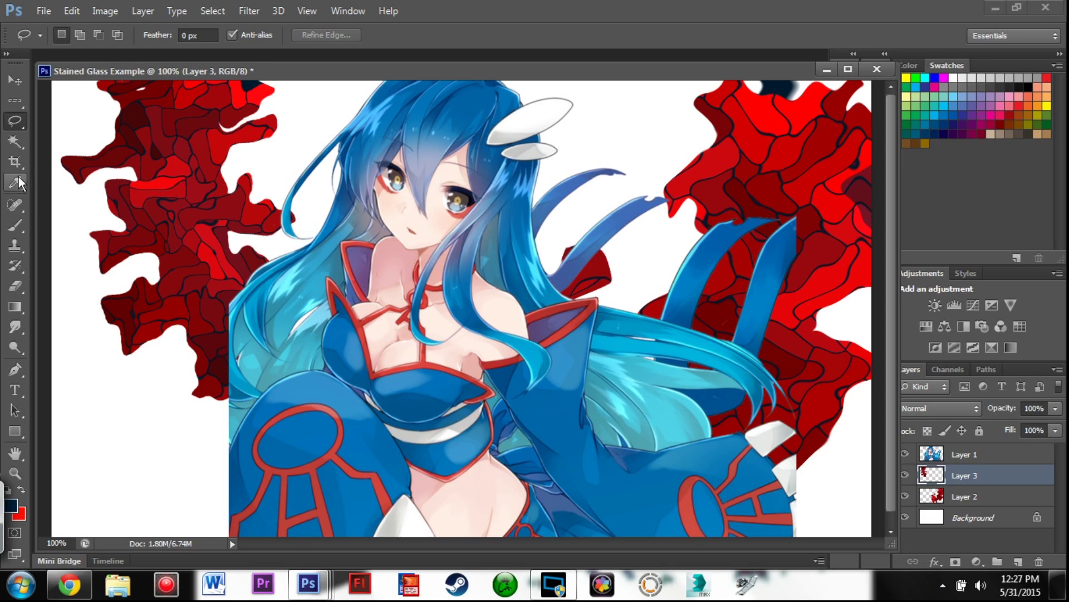
{"action": "left_click", "coordinate": [22, 223]}
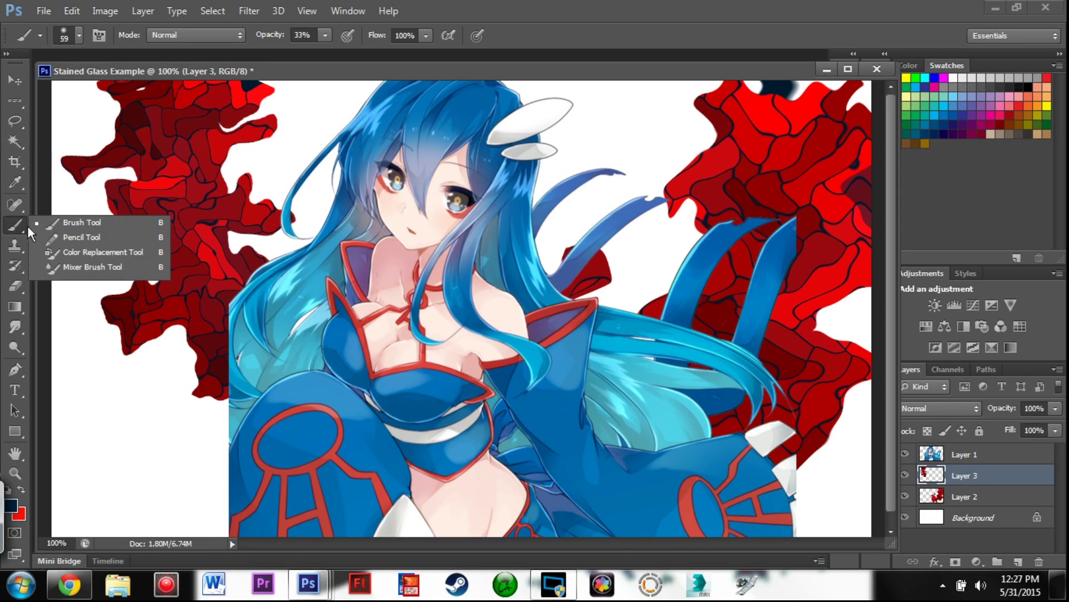
{"action": "left_click", "coordinate": [116, 225]}
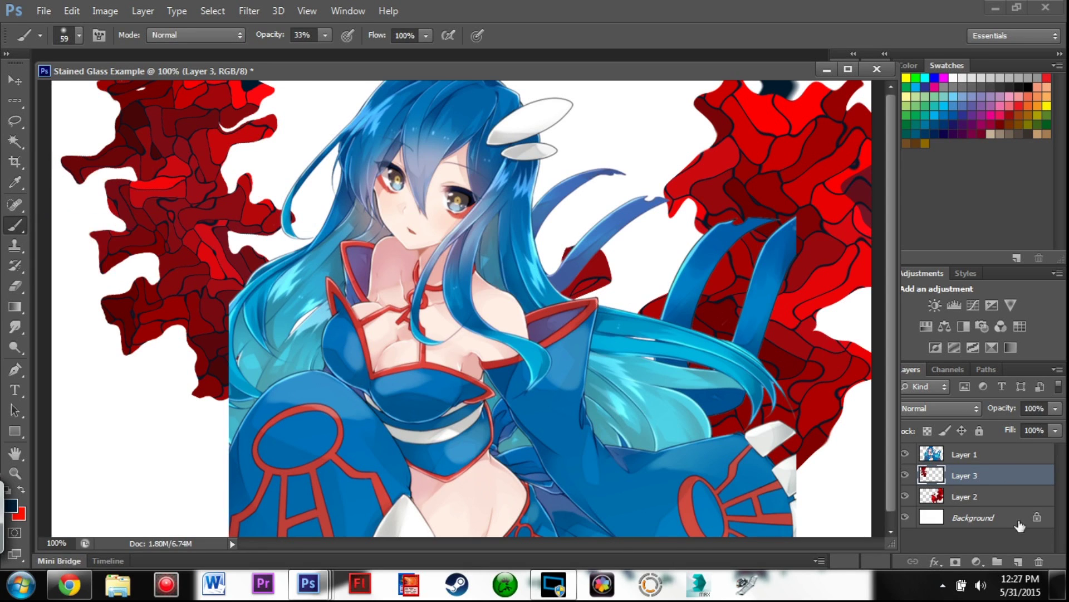
{"action": "left_click", "coordinate": [969, 456]}
{"action": "left_click", "coordinate": [1017, 561]}
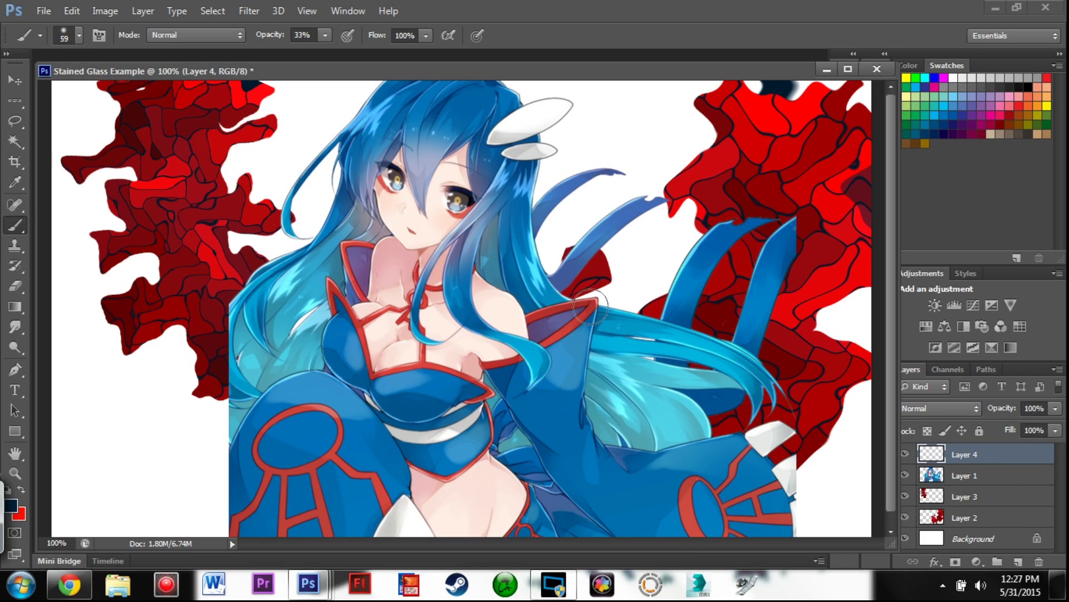
{"action": "left_click", "coordinate": [80, 37]}
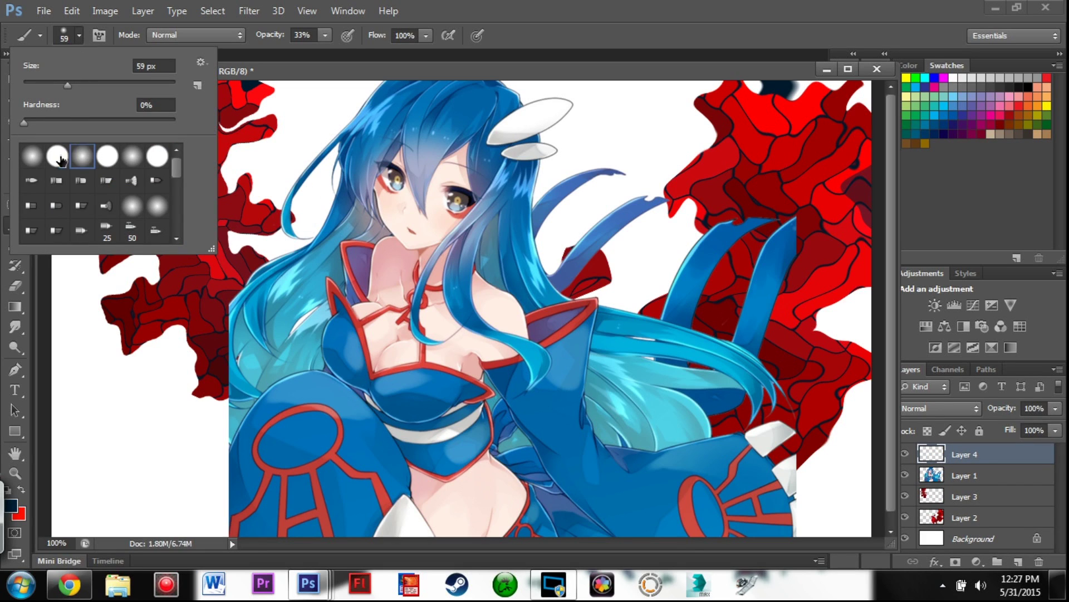
{"action": "left_click", "coordinate": [520, 69]}
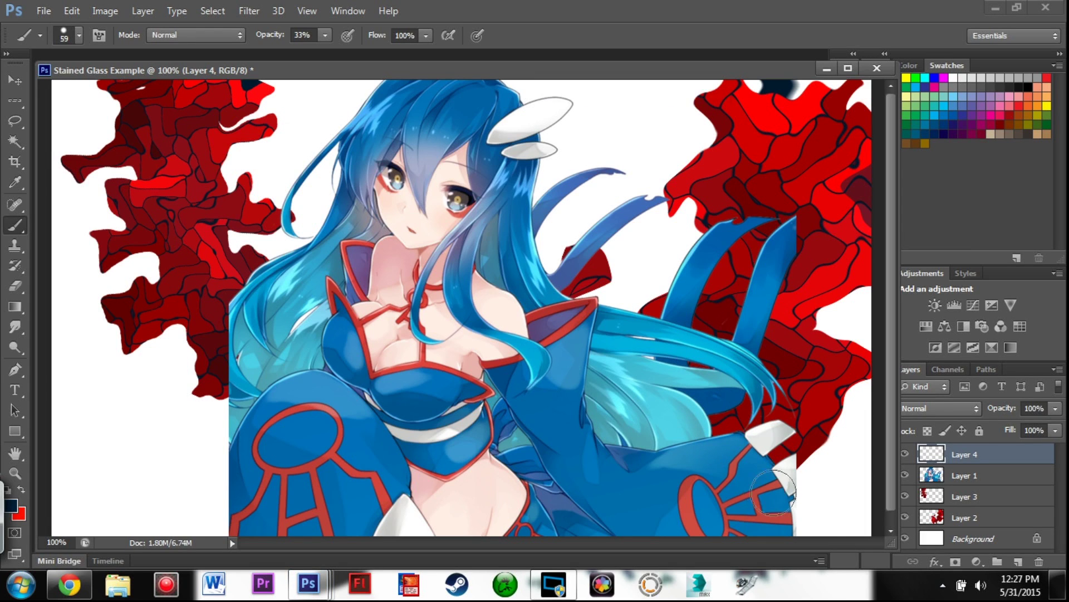
Paint broad translucent dark strokes on Layer 4, sweeping diagonally across the canvas and down past the render's right side
{"action": "mouse_move", "coordinate": [577, 457]}
{"action": "left_mouse_down"}
{"action": "mouse_move", "coordinate": [603, 89]}
{"action": "mouse_move", "coordinate": [578, 201]}
{"action": "mouse_move", "coordinate": [805, 474]}
{"action": "mouse_move", "coordinate": [632, 170]}
{"action": "mouse_move", "coordinate": [655, 75]}
{"action": "mouse_move", "coordinate": [653, 387]}
{"action": "mouse_move", "coordinate": [707, 414]}
{"action": "left_mouse_up"}
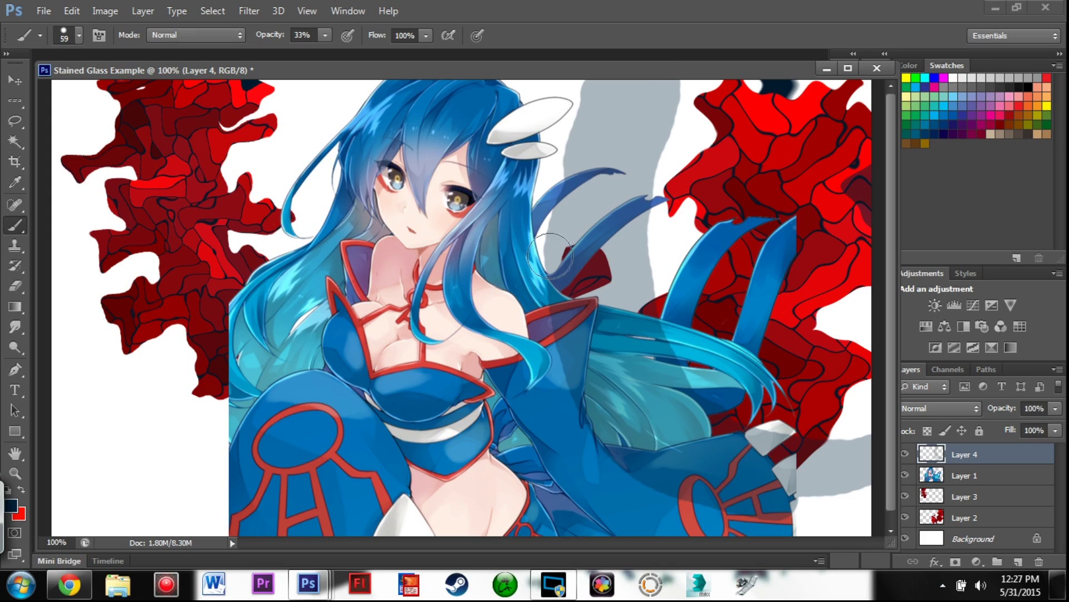
{"action": "mouse_move", "coordinate": [579, 222]}
{"action": "left_mouse_down"}
{"action": "mouse_move", "coordinate": [162, 436]}
{"action": "mouse_move", "coordinate": [609, 187]}
{"action": "mouse_move", "coordinate": [789, 138]}
{"action": "mouse_move", "coordinate": [137, 457]}
{"action": "mouse_move", "coordinate": [801, 138]}
{"action": "mouse_move", "coordinate": [776, 152]}
{"action": "left_mouse_up"}
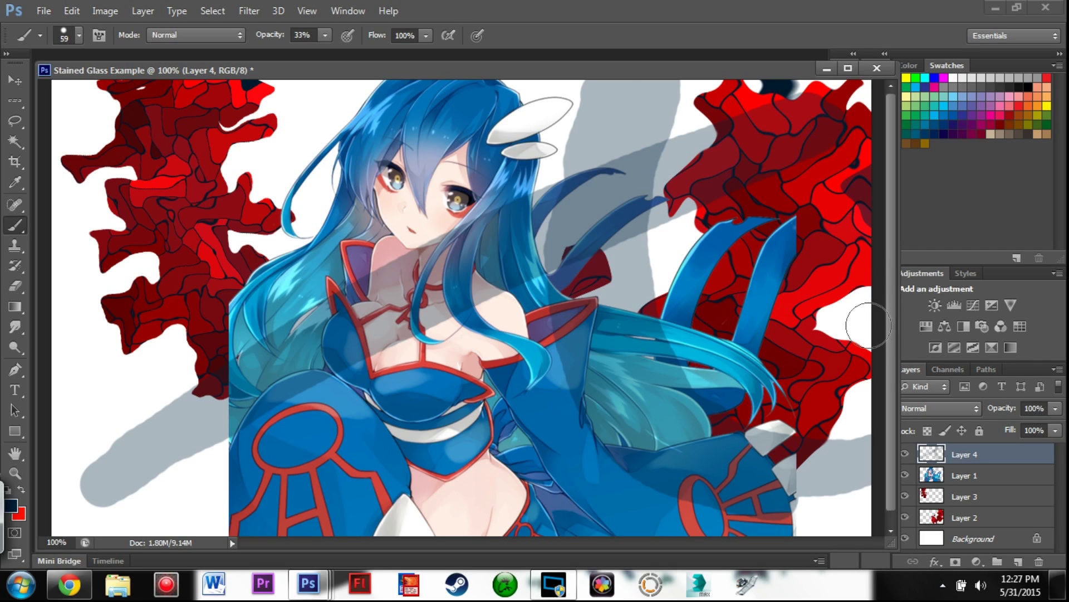
{"action": "mouse_move", "coordinate": [869, 95]}
{"action": "left_mouse_down"}
{"action": "mouse_move", "coordinate": [203, 384]}
{"action": "mouse_move", "coordinate": [127, 452]}
{"action": "mouse_move", "coordinate": [116, 427]}
{"action": "mouse_move", "coordinate": [751, 128]}
{"action": "mouse_move", "coordinate": [118, 433]}
{"action": "left_mouse_up"}
{"action": "left_click_drag", "start_coordinate": [119, 433], "coordinate": [718, 157]}
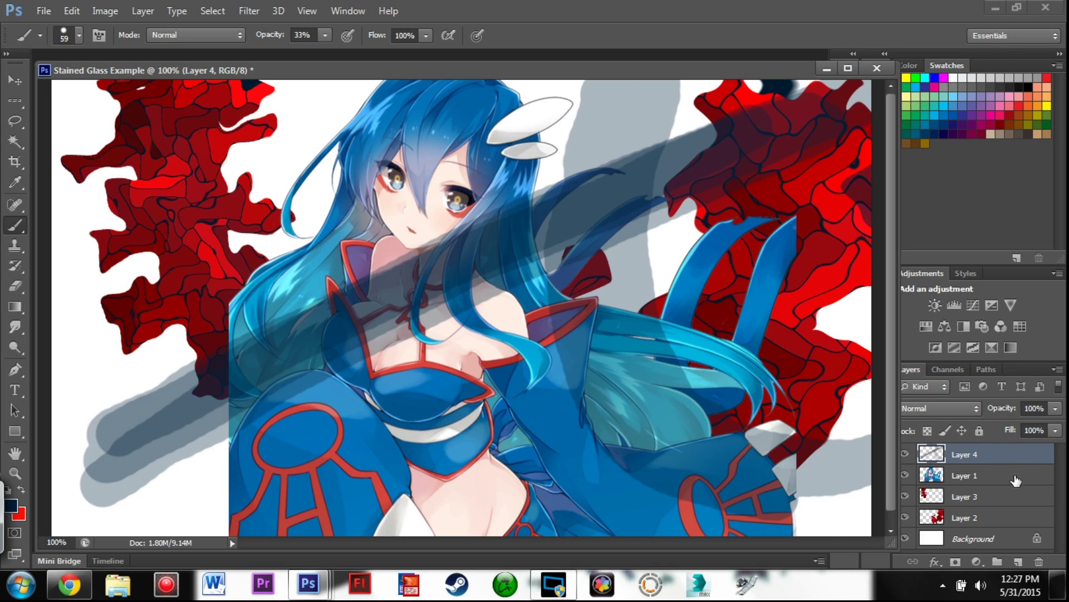
{"action": "left_click", "coordinate": [710, 450]}
{"action": "mouse_move", "coordinate": [588, 282]}
{"action": "left_mouse_down"}
{"action": "mouse_move", "coordinate": [643, 101]}
{"action": "mouse_move", "coordinate": [614, 143]}
{"action": "mouse_move", "coordinate": [688, 424]}
{"action": "mouse_move", "coordinate": [837, 481]}
{"action": "mouse_move", "coordinate": [763, 473]}
{"action": "mouse_move", "coordinate": [651, 131]}
{"action": "left_mouse_up"}
{"action": "mouse_move", "coordinate": [202, 407]}
{"action": "left_mouse_down"}
{"action": "mouse_move", "coordinate": [368, 318]}
{"action": "mouse_move", "coordinate": [824, 118]}
{"action": "left_mouse_up"}
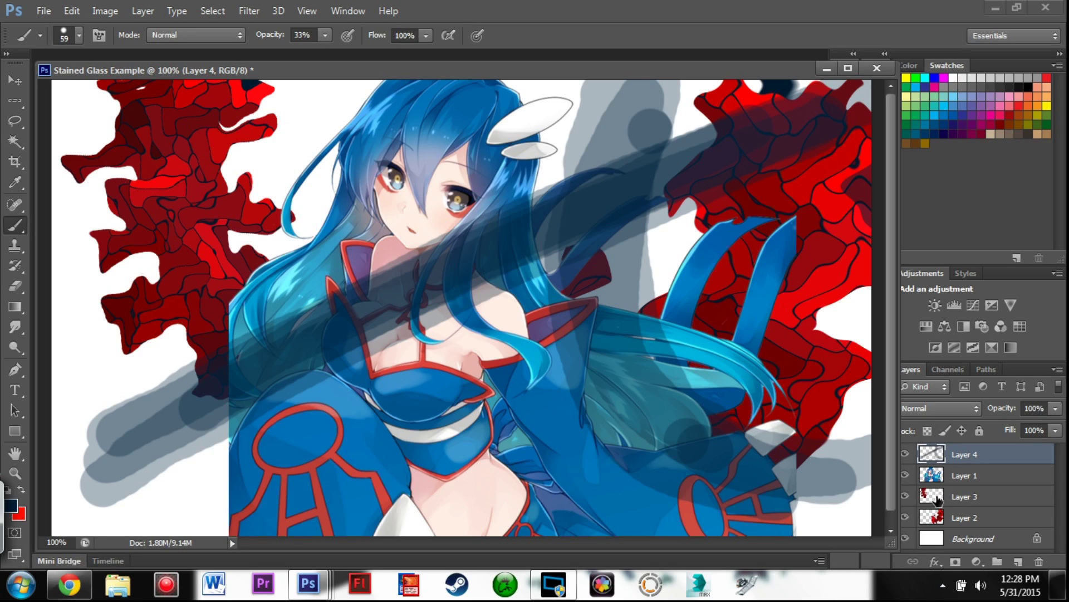
Move the Layer 3 glass piece right, behind the character's hair, and rotate it about 18° clockwise
{"action": "left_click", "coordinate": [939, 498]}
{"action": "left_click", "coordinate": [15, 80]}
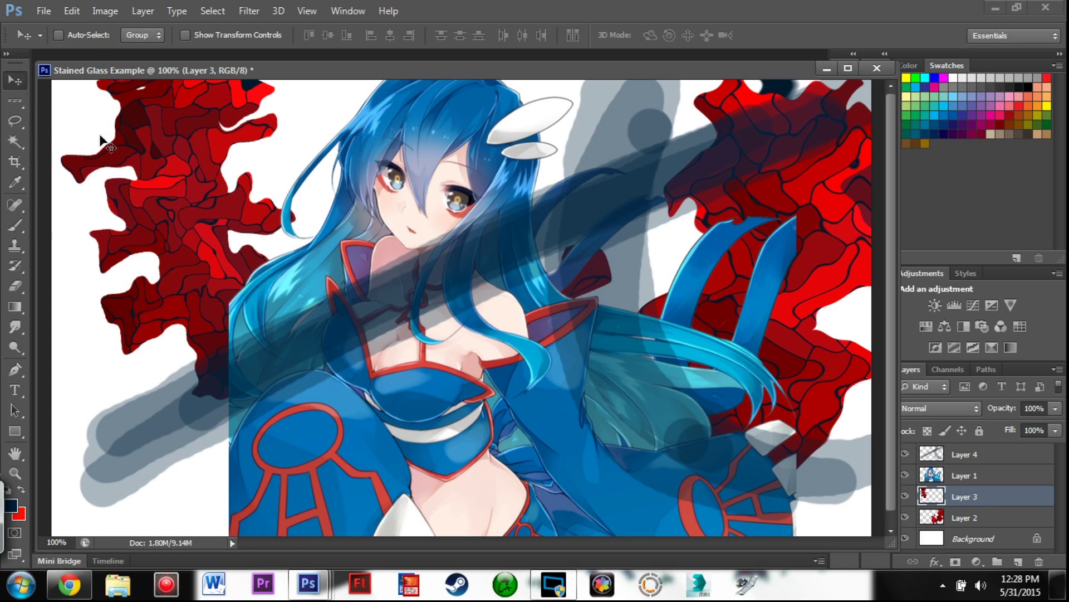
{"action": "left_click_drag", "start_coordinate": [203, 234], "coordinate": [289, 218]}
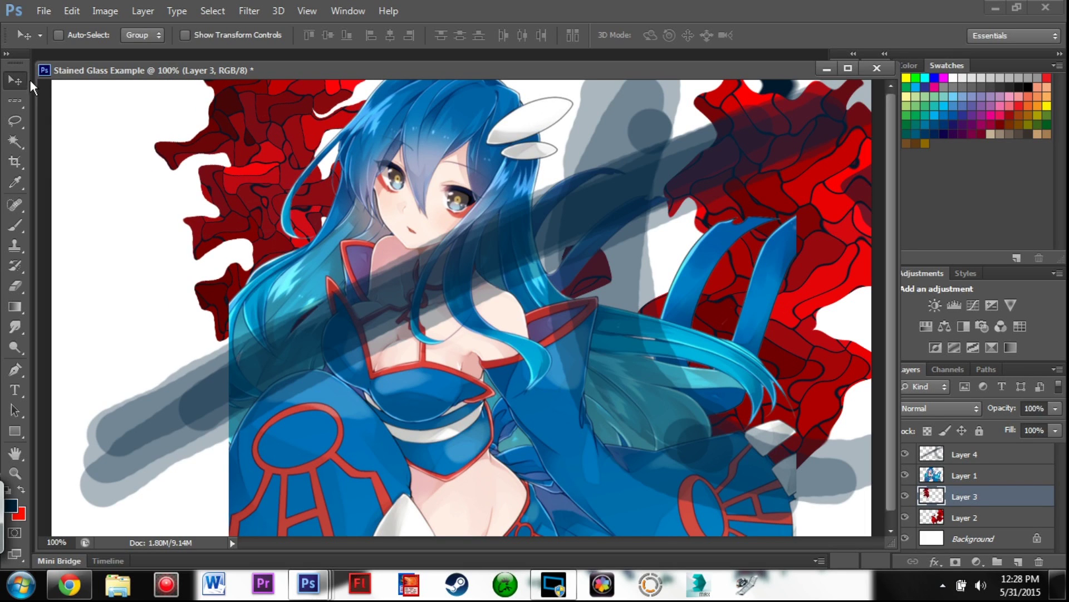
{"action": "key", "text": "ctrl+t"}
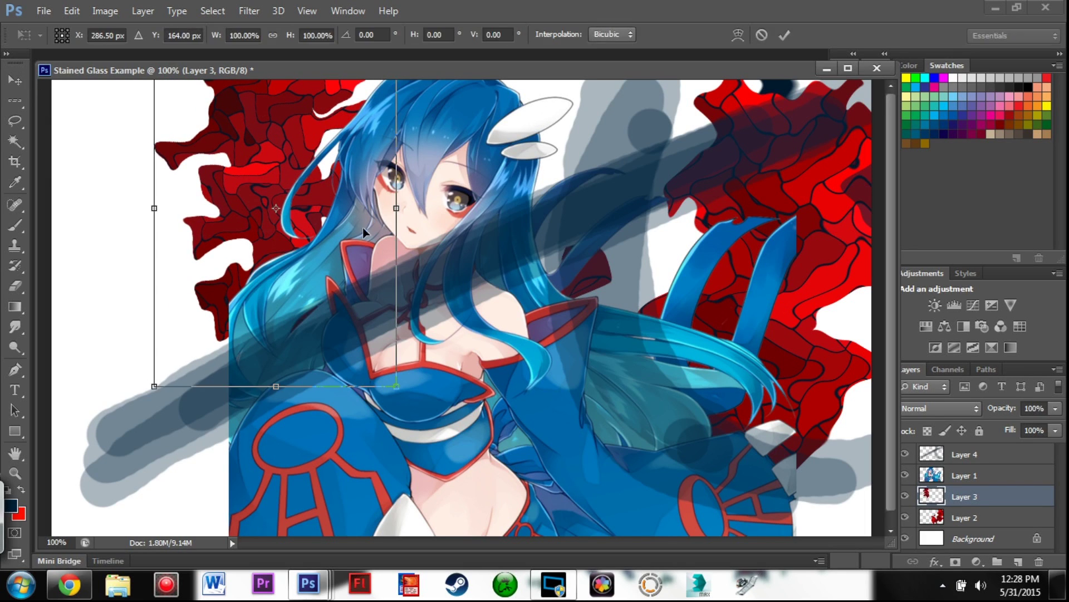
{"action": "left_click_drag", "start_coordinate": [115, 236], "coordinate": [115, 160]}
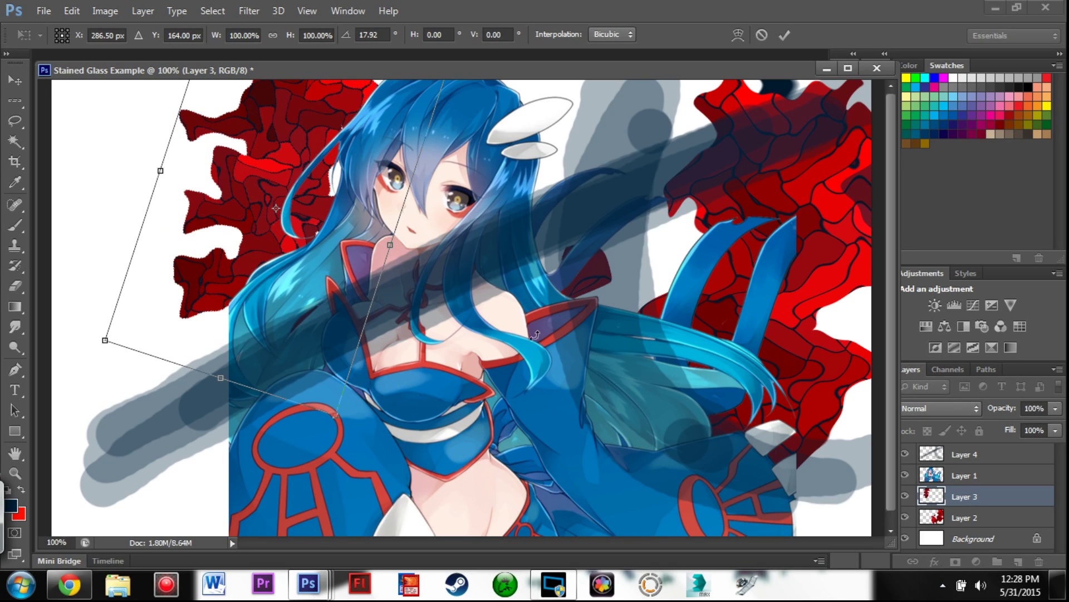
{"action": "key", "text": "Return"}
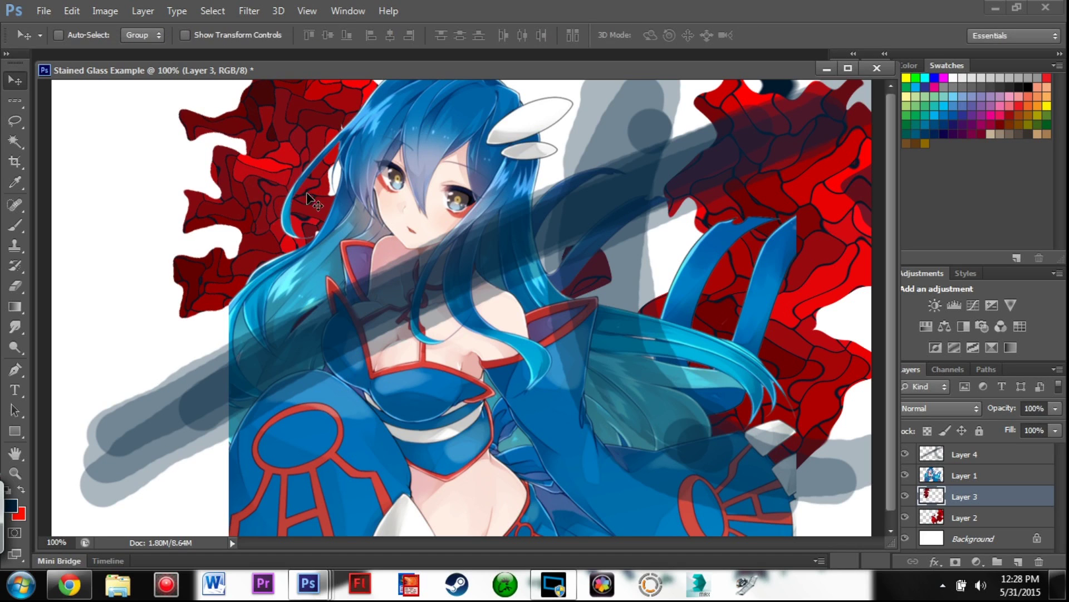
Move the Layer 2 glass piece up and left, closer behind the character
{"action": "left_click", "coordinate": [940, 521]}
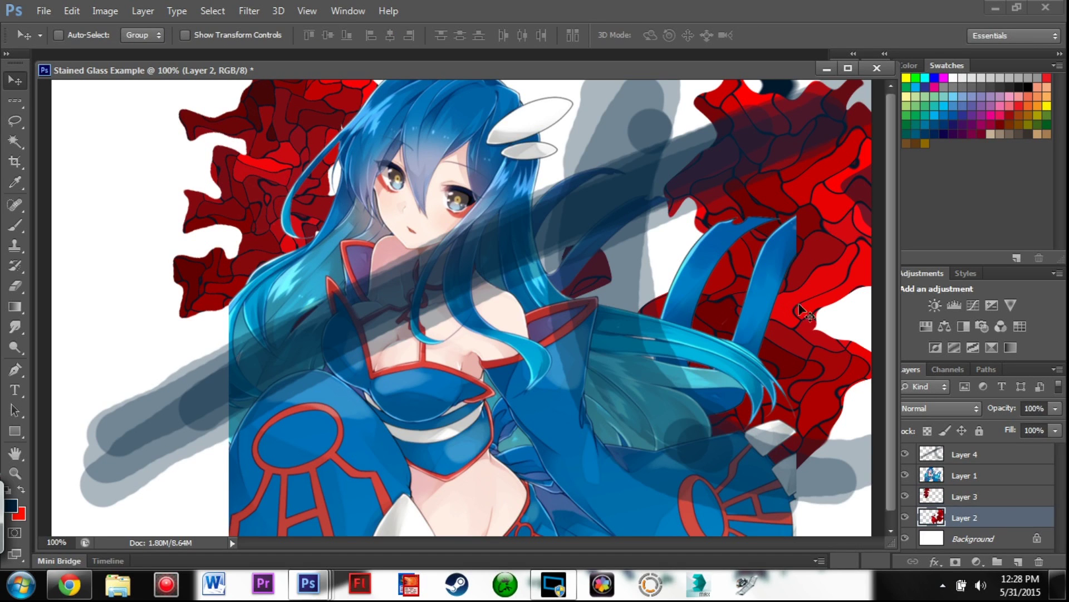
{"action": "left_click_drag", "start_coordinate": [784, 268], "coordinate": [734, 236]}
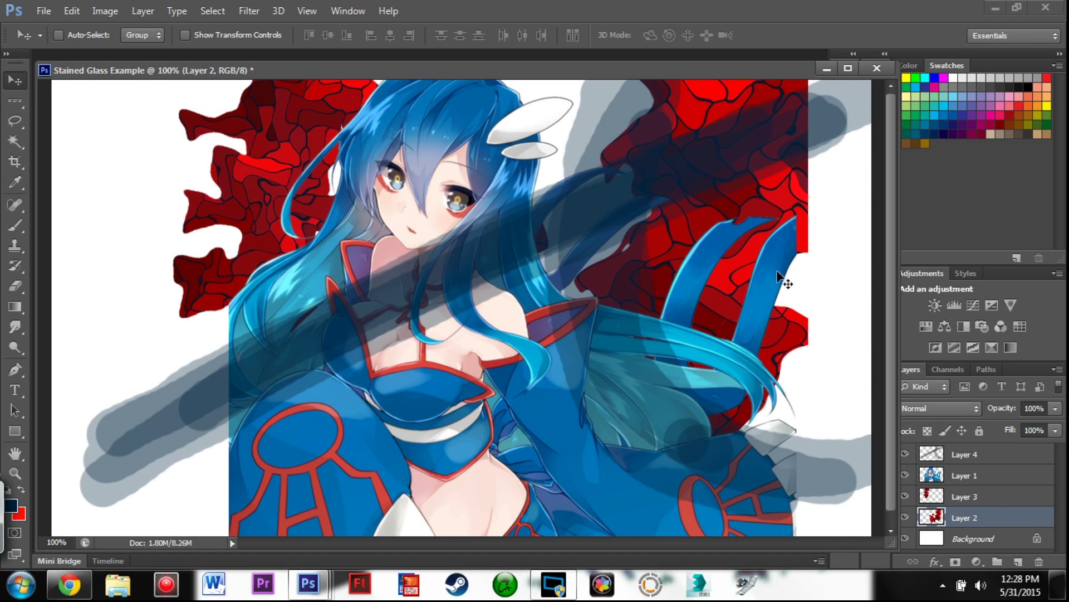
Rotate the Layer 2 glass piece 30° clockwise and move it up and right behind the character's hair
{"action": "key", "text": "ctrl+t"}
{"action": "left_click_drag", "start_coordinate": [837, 205], "coordinate": [832, 355]}
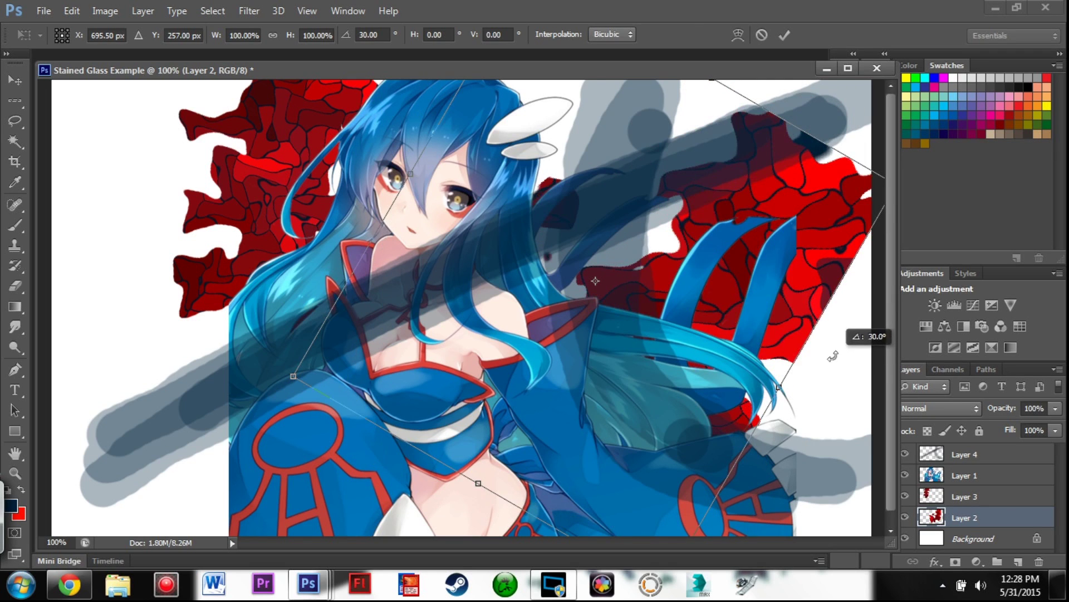
{"action": "left_click_drag", "start_coordinate": [804, 243], "coordinate": [844, 176]}
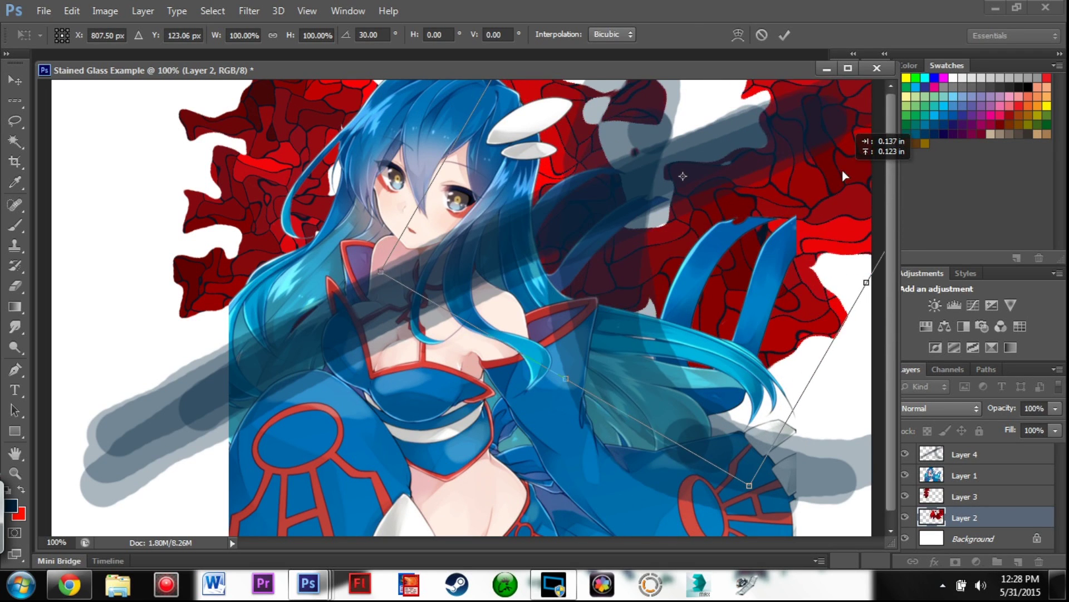
{"action": "key", "text": "Return"}
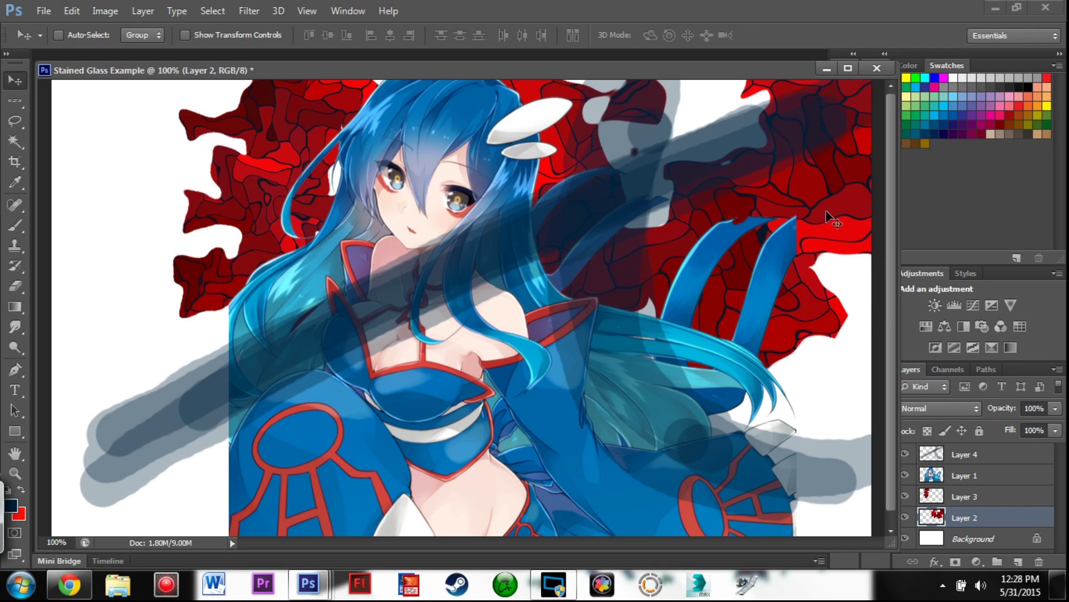
Duplicate the Layer 2 glass piece, move the copy to the canvas's lower-left area, and rotate it to 165°
{"action": "key", "text": "ctrl+j"}
{"action": "left_click_drag", "start_coordinate": [827, 207], "coordinate": [170, 425]}
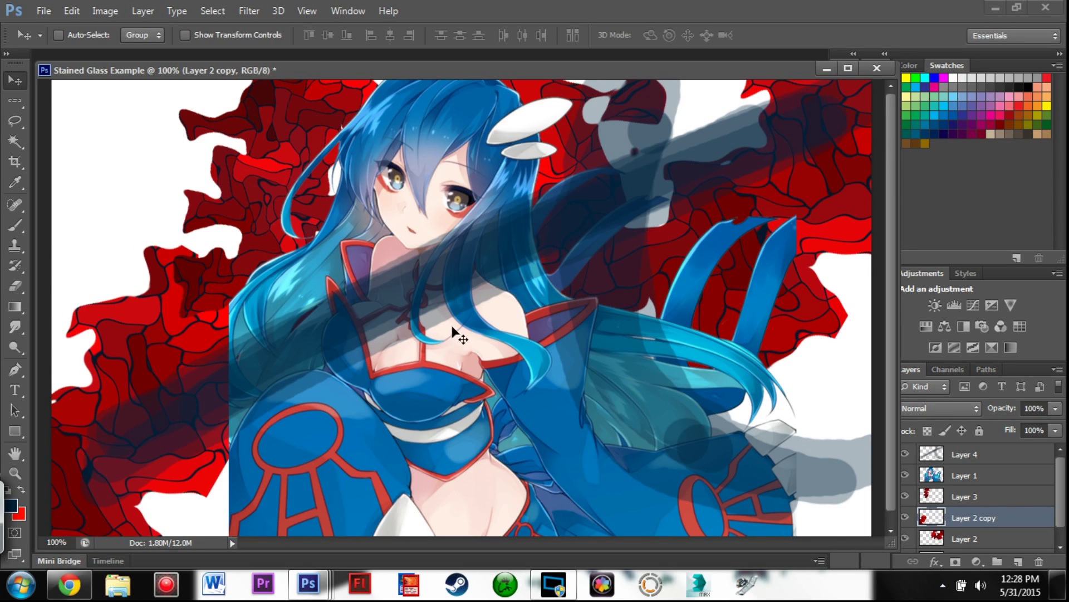
{"action": "key", "text": "ctrl+t"}
{"action": "left_click_drag", "start_coordinate": [426, 202], "coordinate": [10, 384]}
{"action": "left_click_drag", "start_coordinate": [291, 296], "coordinate": [45, 172]}
{"action": "left_click_drag", "start_coordinate": [386, 307], "coordinate": [147, 112]}
{"action": "left_click_drag", "start_coordinate": [200, 403], "coordinate": [274, 434]}
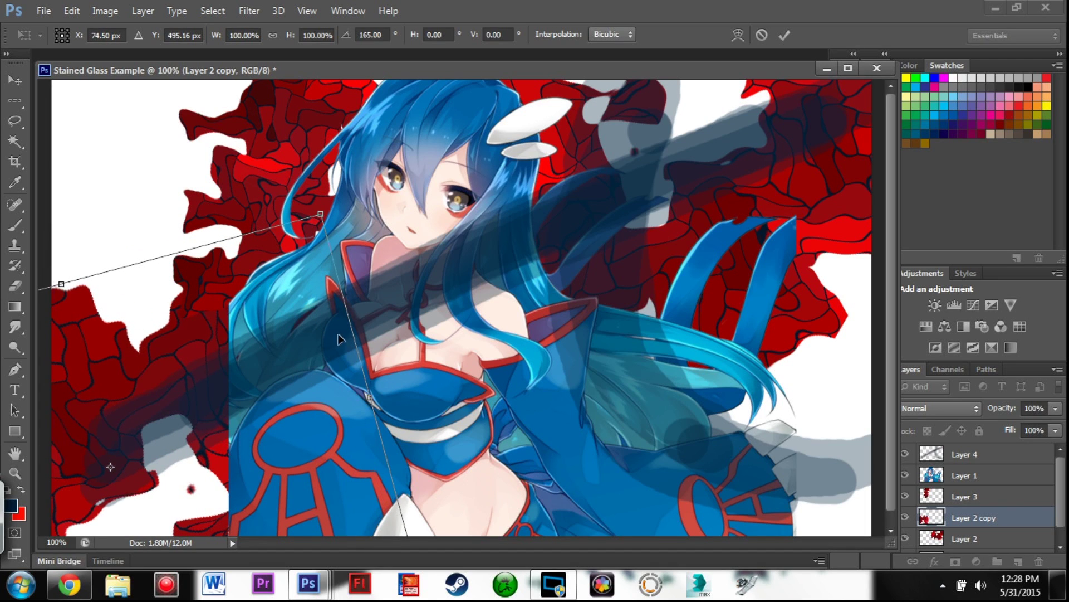
{"action": "key", "text": "Return"}
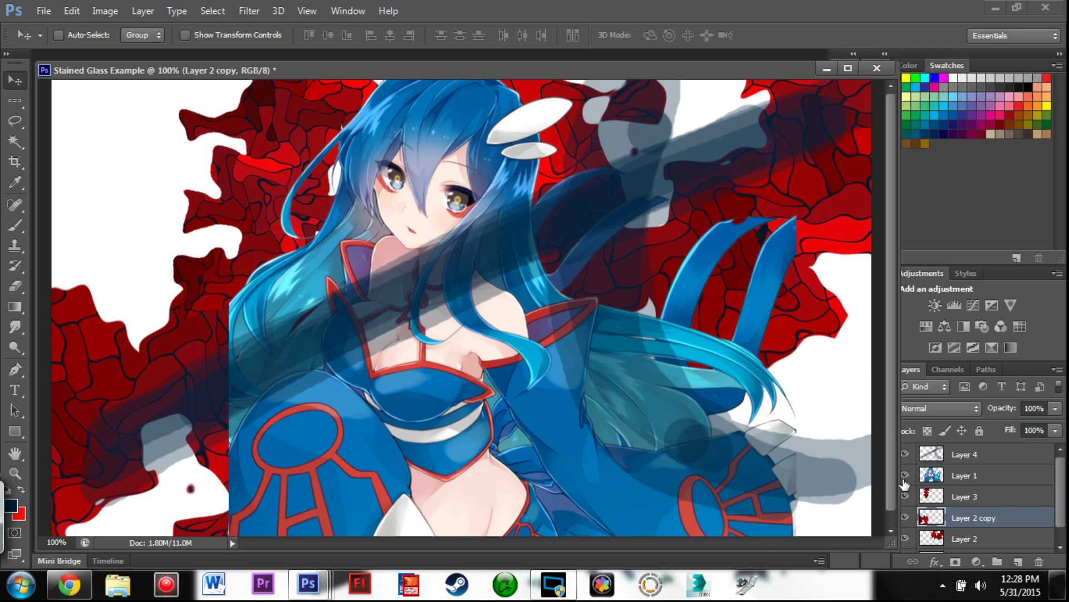
Identify the Layer 3 glass piece by toggling layer visibility and shift it slightly right, further behind the character's hair
{"action": "left_click", "coordinate": [905, 518]}
{"action": "left_click", "coordinate": [905, 517]}
{"action": "left_click", "coordinate": [905, 497]}
{"action": "left_click", "coordinate": [905, 497]}
{"action": "left_click", "coordinate": [931, 497]}
{"action": "left_click_drag", "start_coordinate": [239, 153], "coordinate": [291, 146]}
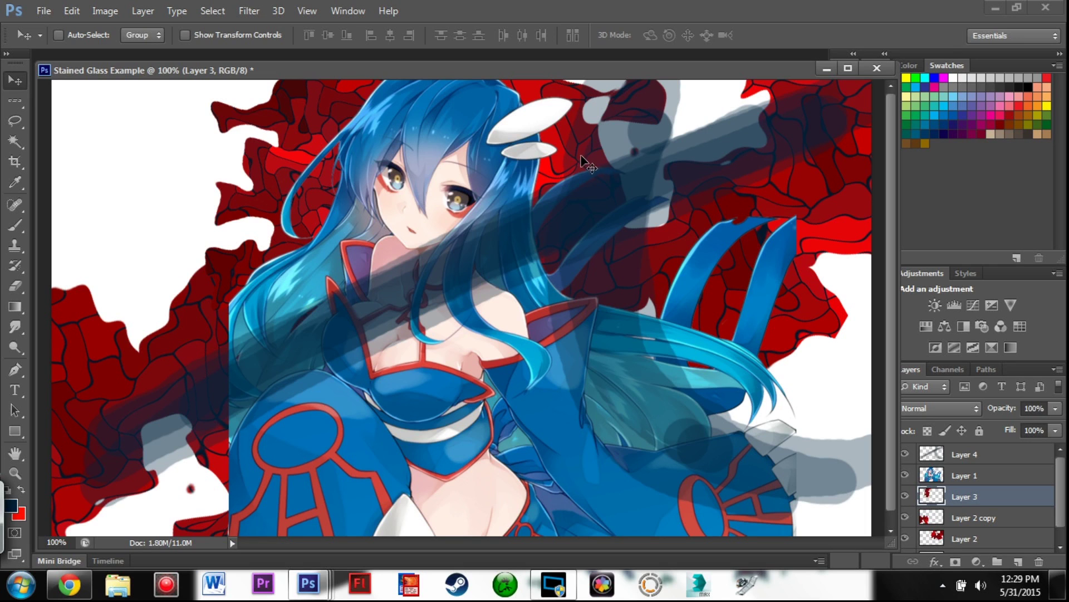
Compare the composition with and without the Layer 4 brush strokes and the Layer 1 render
{"action": "left_click", "coordinate": [906, 455]}
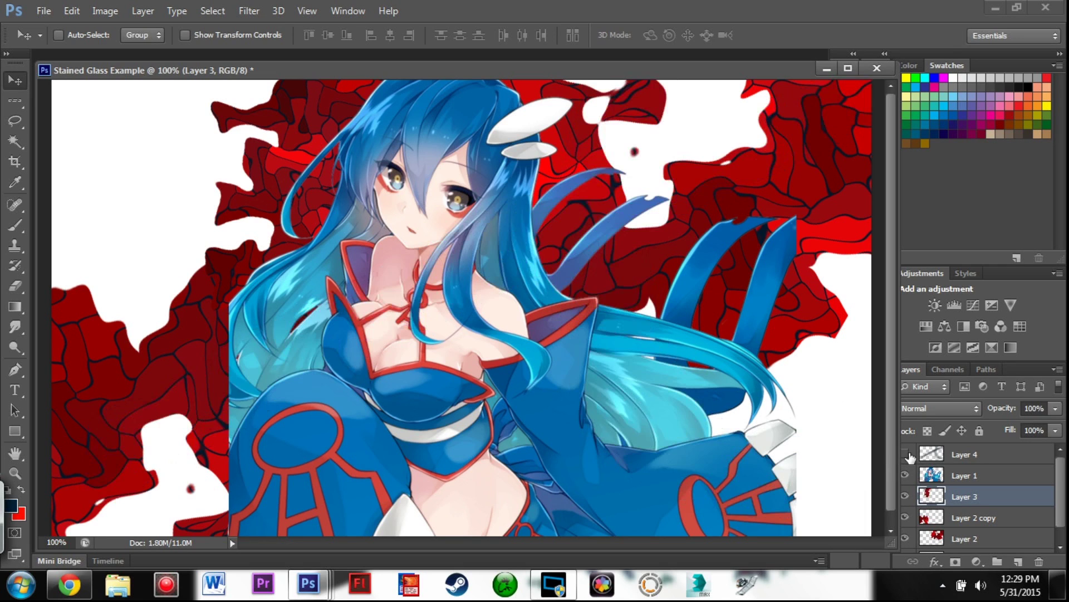
{"action": "left_click", "coordinate": [906, 455]}
{"action": "left_click", "coordinate": [907, 456]}
{"action": "left_click", "coordinate": [906, 456]}
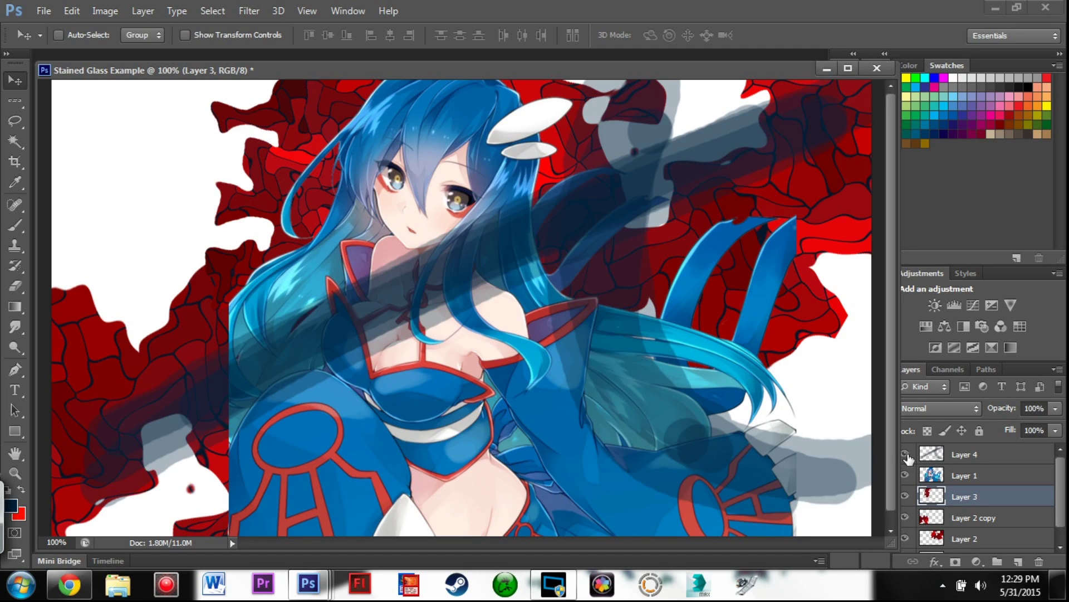
{"action": "left_click", "coordinate": [906, 456]}
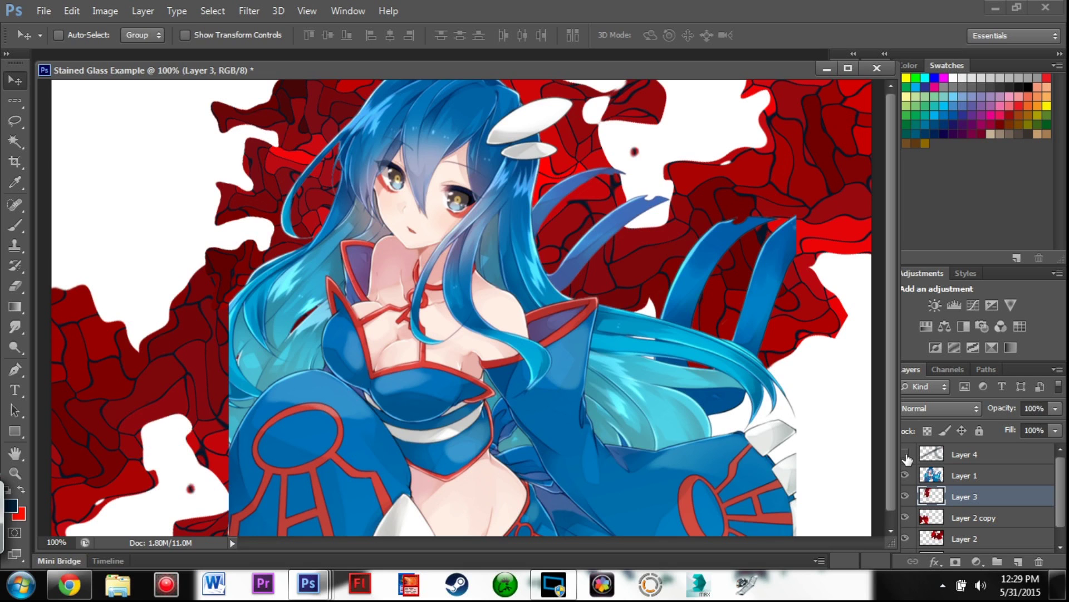
{"action": "left_click", "coordinate": [907, 457]}
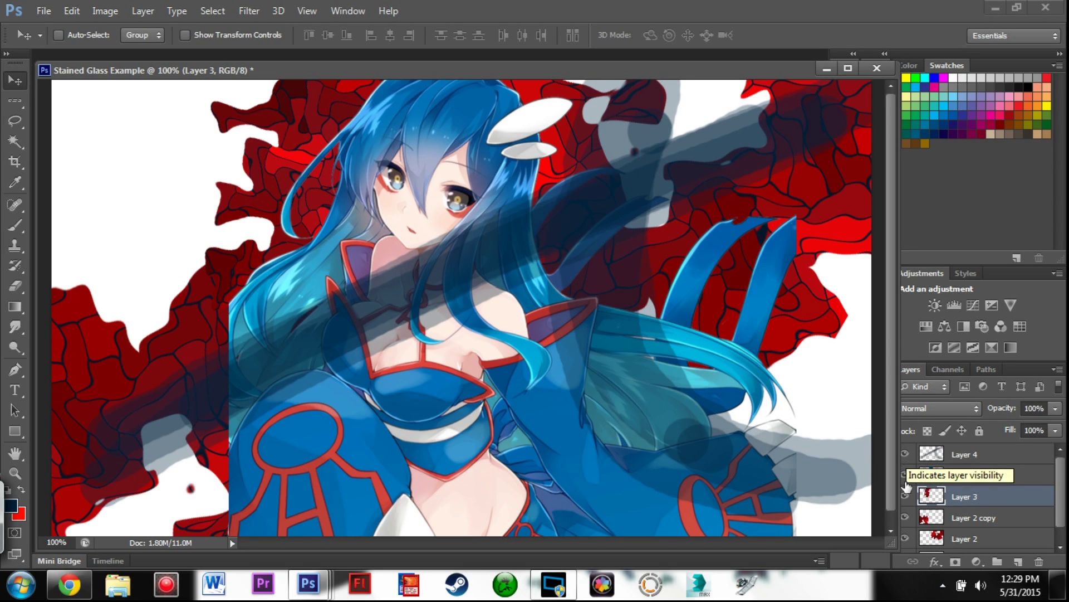
{"action": "left_click", "coordinate": [905, 475]}
{"action": "left_click", "coordinate": [906, 475]}
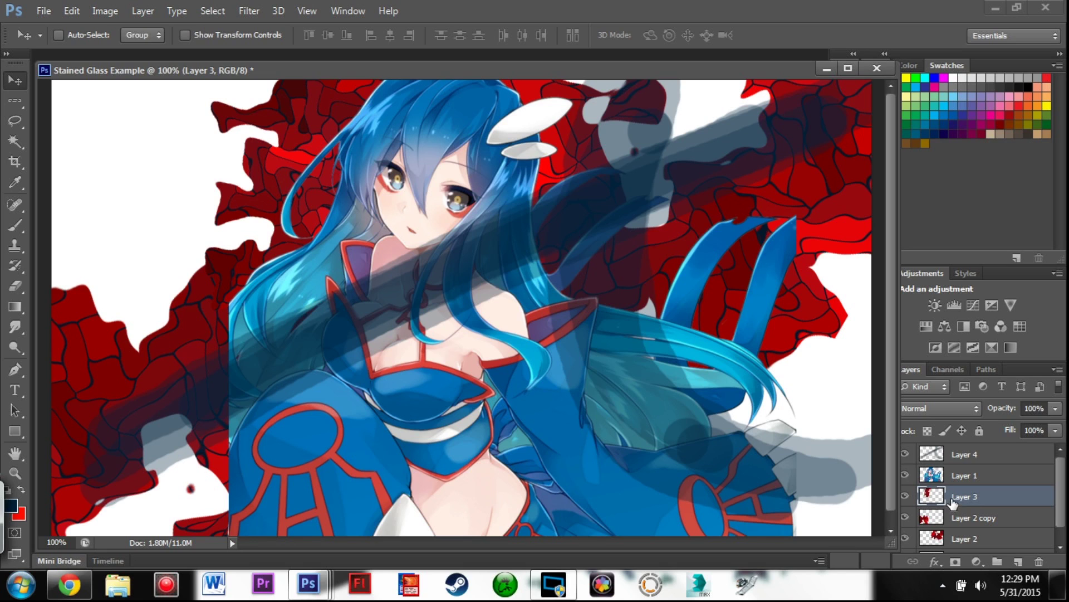
Duplicate Layer 3, place the copy above Layer 1, and move and rotate it over the character's sleeve at the canvas's lower left
{"action": "key", "text": "ctrl+j"}
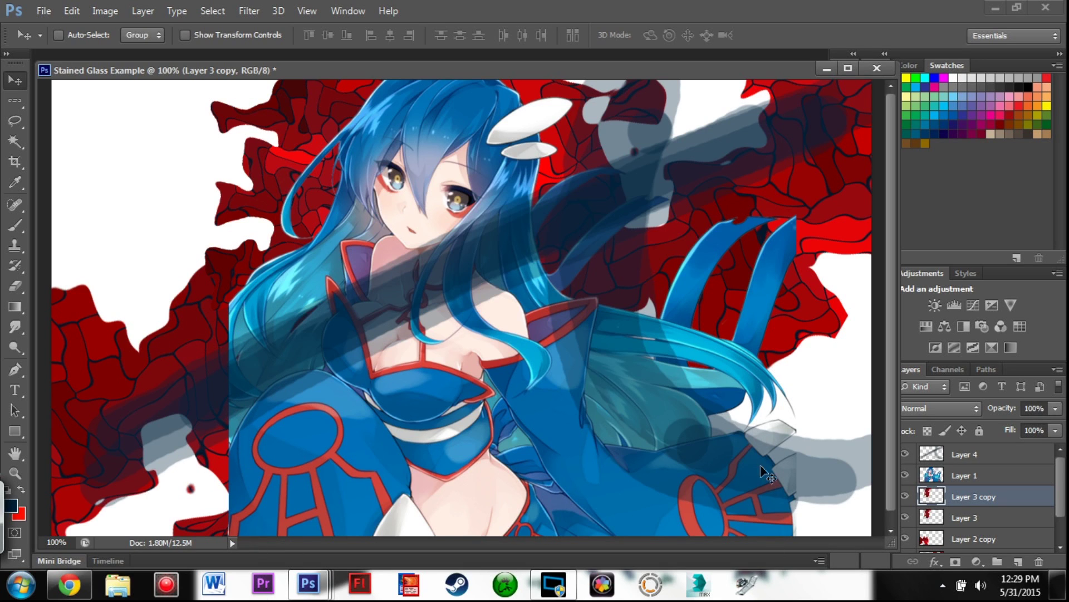
{"action": "left_click_drag", "start_coordinate": [941, 495], "coordinate": [941, 467]}
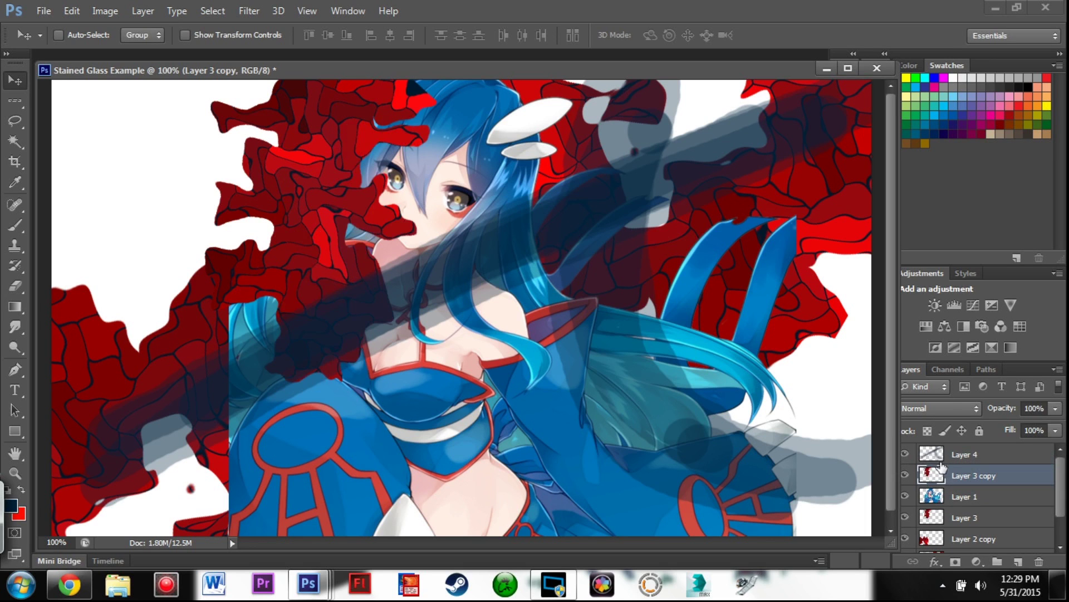
{"action": "left_click_drag", "start_coordinate": [353, 298], "coordinate": [283, 507]}
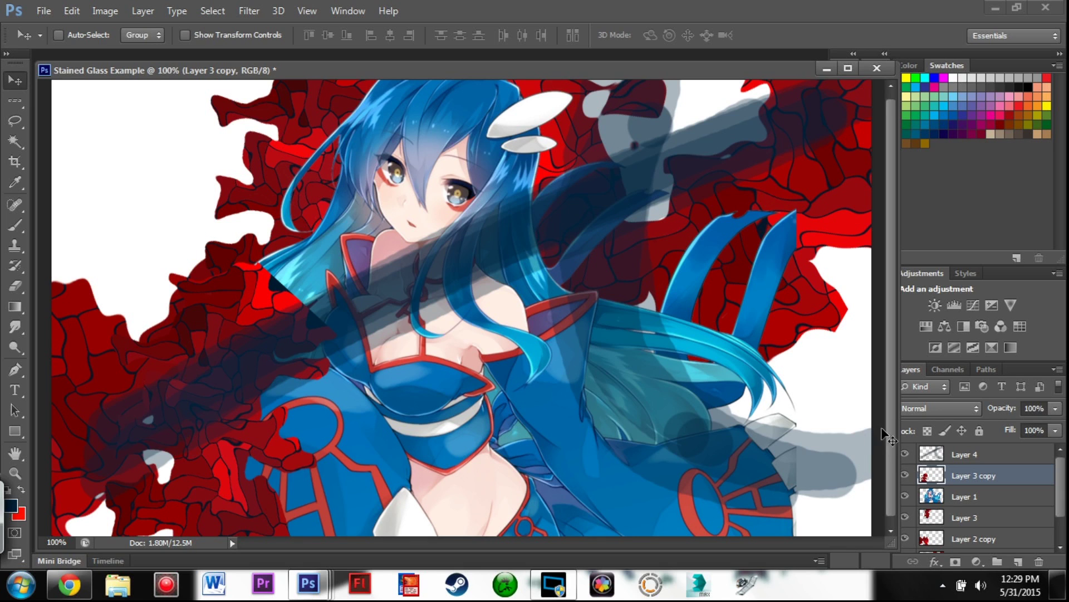
{"action": "left_click_drag", "start_coordinate": [888, 432], "coordinate": [888, 474]}
{"action": "key", "text": "ctrl+t"}
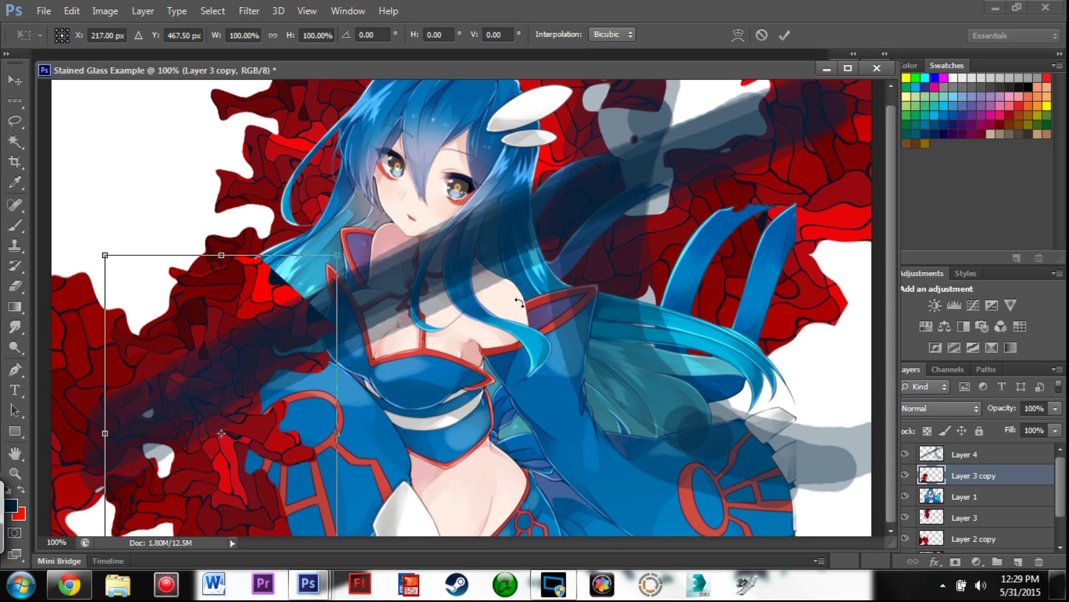
{"action": "left_click_drag", "start_coordinate": [365, 194], "coordinate": [176, 566]}
{"action": "left_click_drag", "start_coordinate": [261, 357], "coordinate": [268, 350]}
{"action": "key", "text": "Return"}
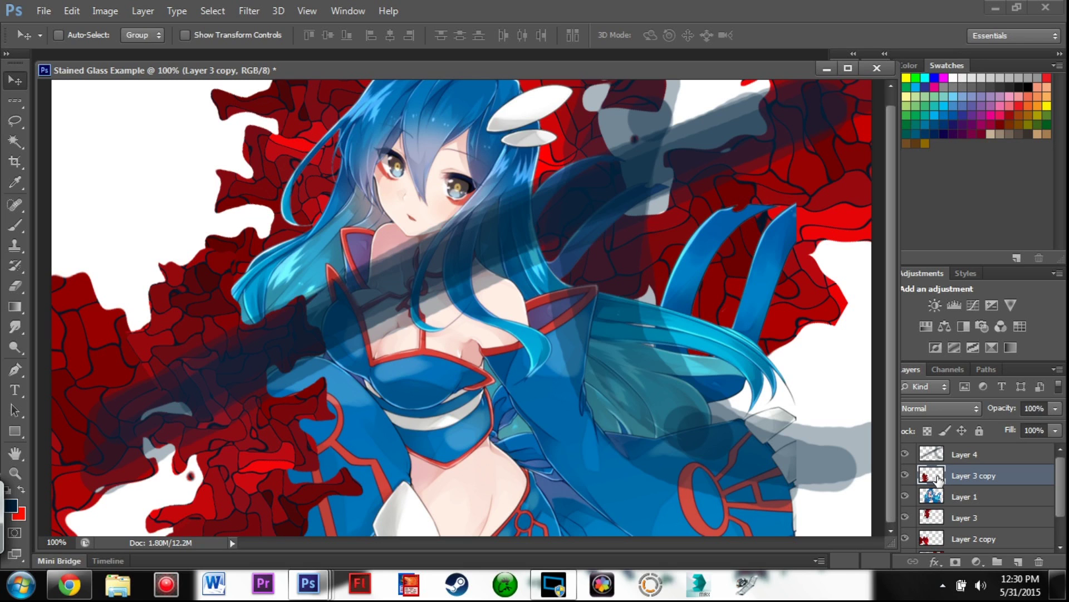
Try a duplicate of the Layer 3 copy piece over the sleeve on the canvas's right side, and delete that duplicate
{"action": "left_click_drag", "start_coordinate": [937, 477], "coordinate": [1018, 560]}
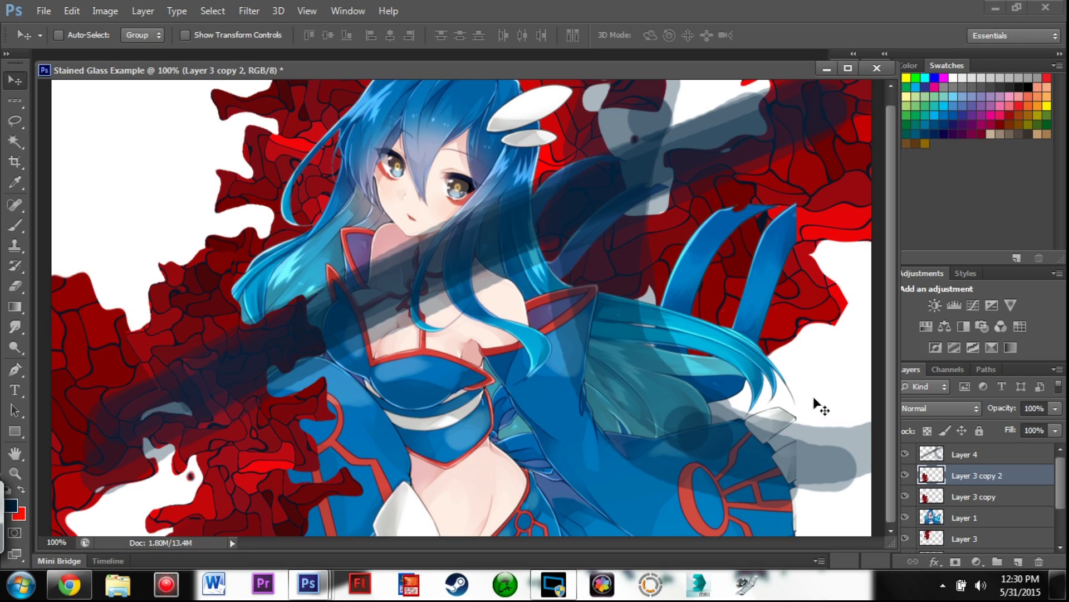
{"action": "left_click_drag", "start_coordinate": [287, 430], "coordinate": [835, 403]}
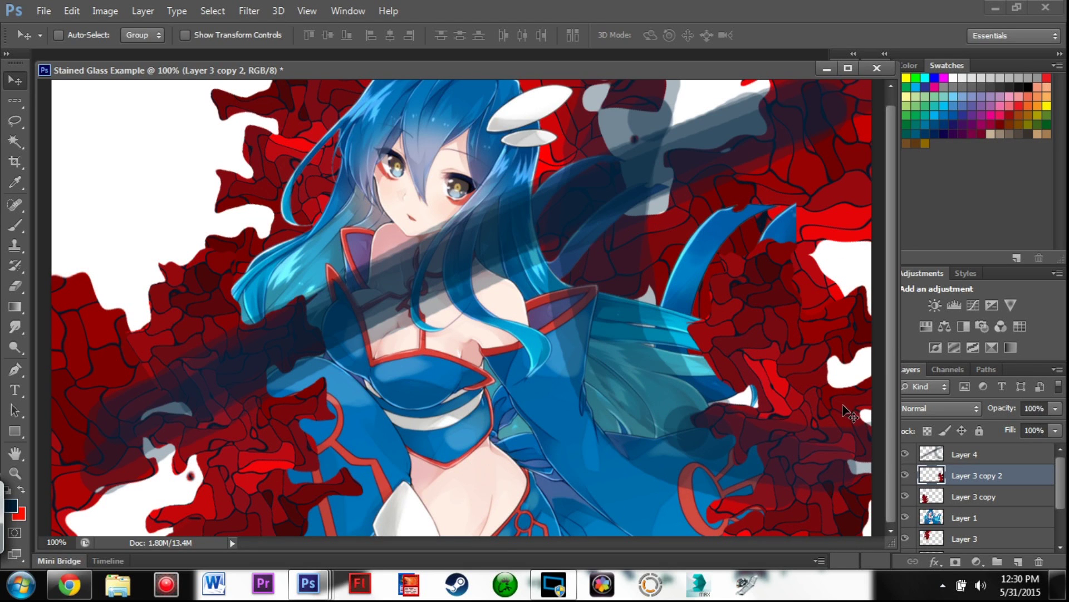
{"action": "left_click", "coordinate": [1039, 561]}
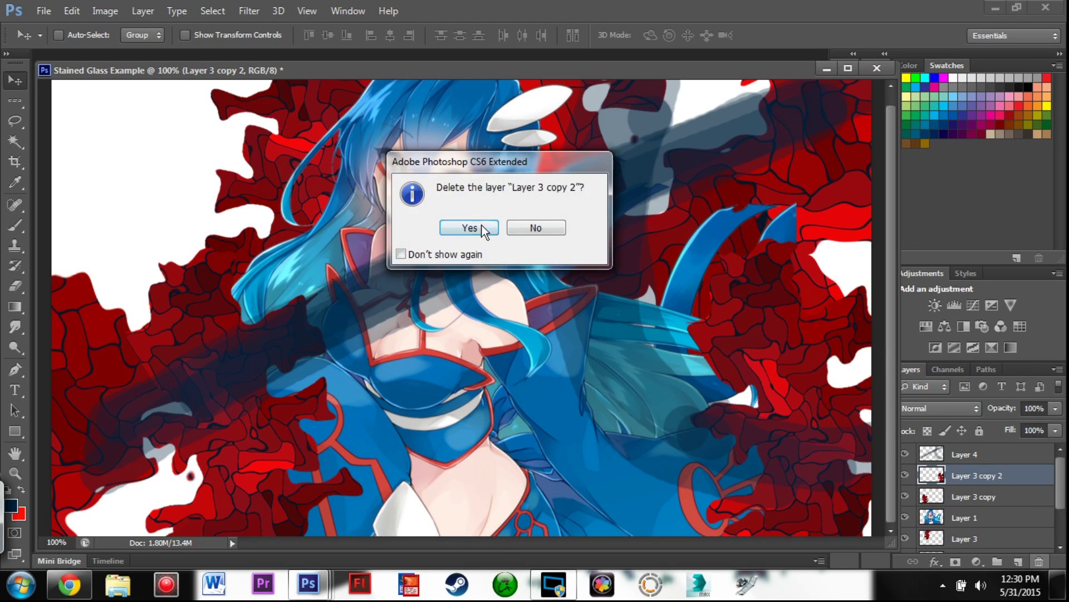
{"action": "left_click", "coordinate": [480, 229]}
Duplicate Layer 2, place the copy above Layer 3 copy, and move it over the sleeve at the canvas's lower right
{"action": "left_click_drag", "start_coordinate": [1060, 487], "coordinate": [1061, 537]}
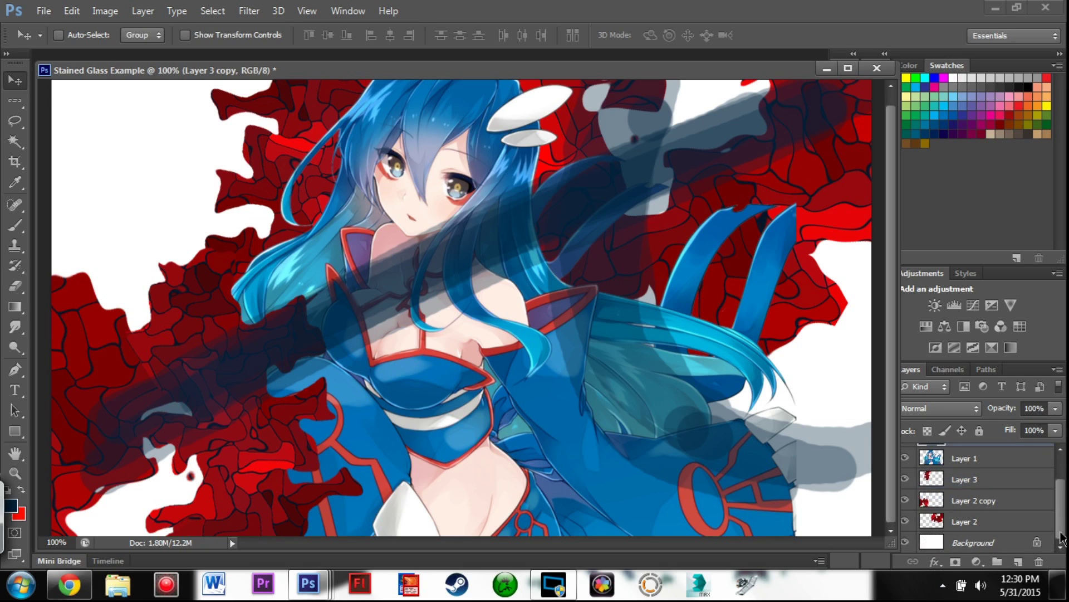
{"action": "left_click", "coordinate": [976, 526]}
{"action": "key", "text": "ctrl+j"}
{"action": "left_click_drag", "start_coordinate": [997, 523], "coordinate": [988, 462]}
{"action": "left_click_drag", "start_coordinate": [661, 241], "coordinate": [777, 418]}
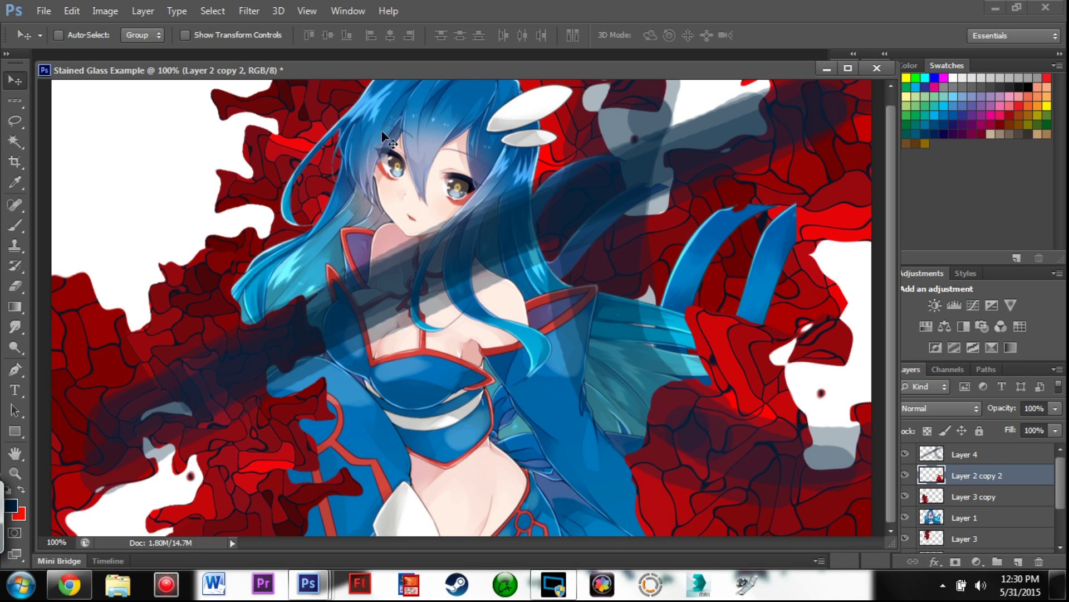
Try a randomized Wave distortion with 5 generators on the Layer 2 copy 2 piece and undo it
{"action": "left_click", "coordinate": [248, 11]}
{"action": "left_click", "coordinate": [248, 13]}
{"action": "left_click", "coordinate": [249, 13]}
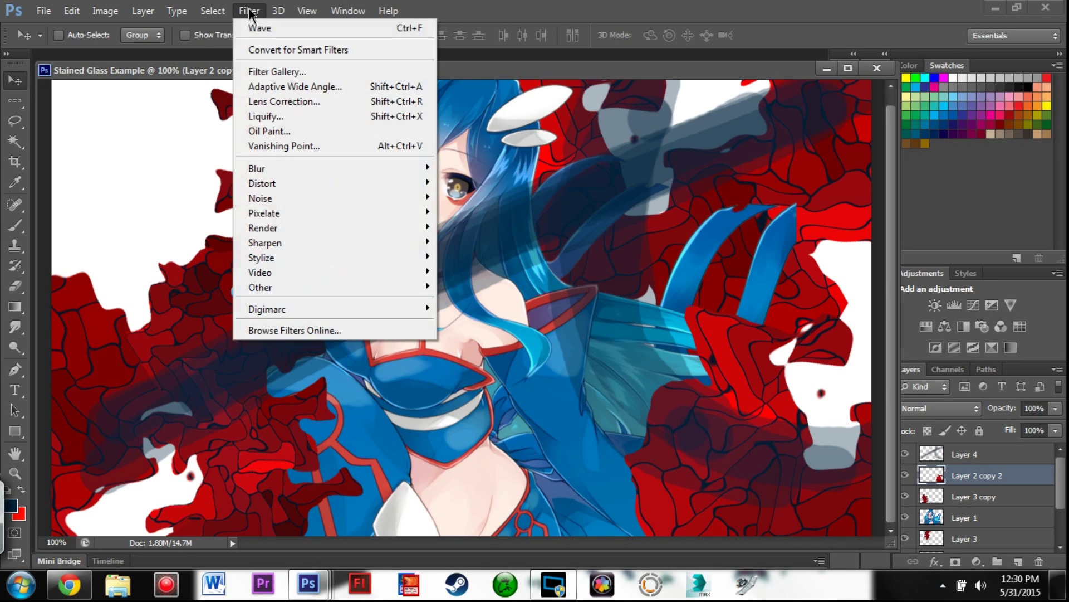
{"action": "mouse_move", "coordinate": [311, 183]}
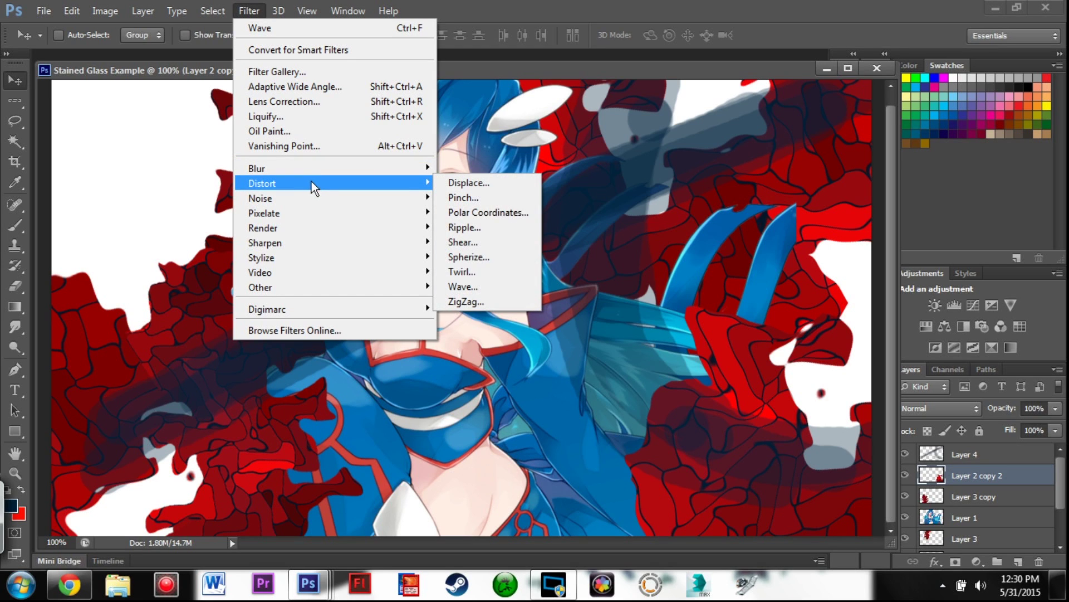
{"action": "left_click", "coordinate": [482, 290]}
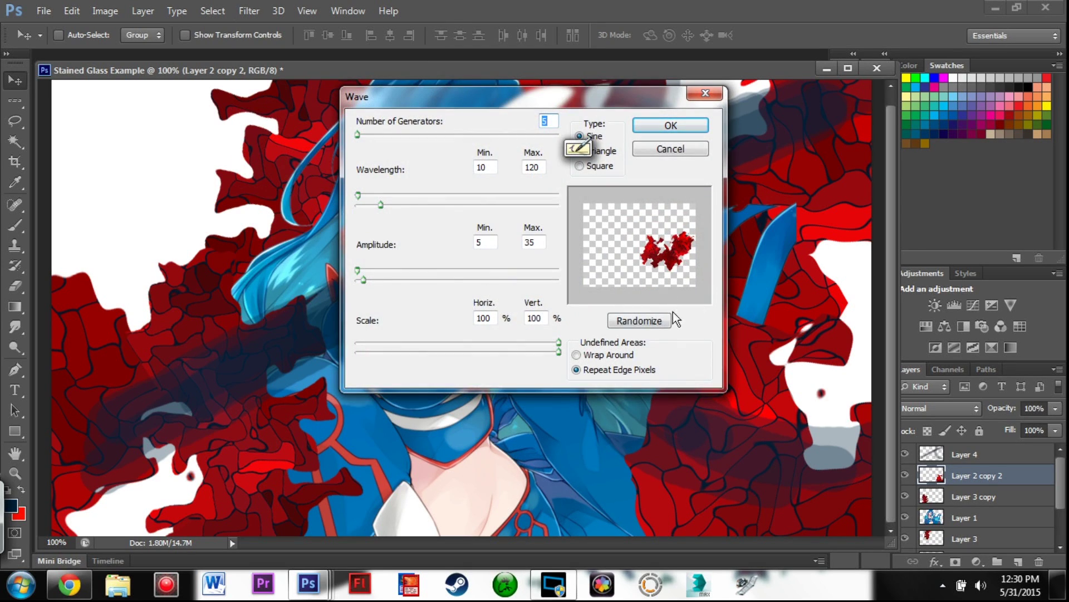
{"action": "left_click", "coordinate": [658, 326]}
{"action": "left_click", "coordinate": [653, 322]}
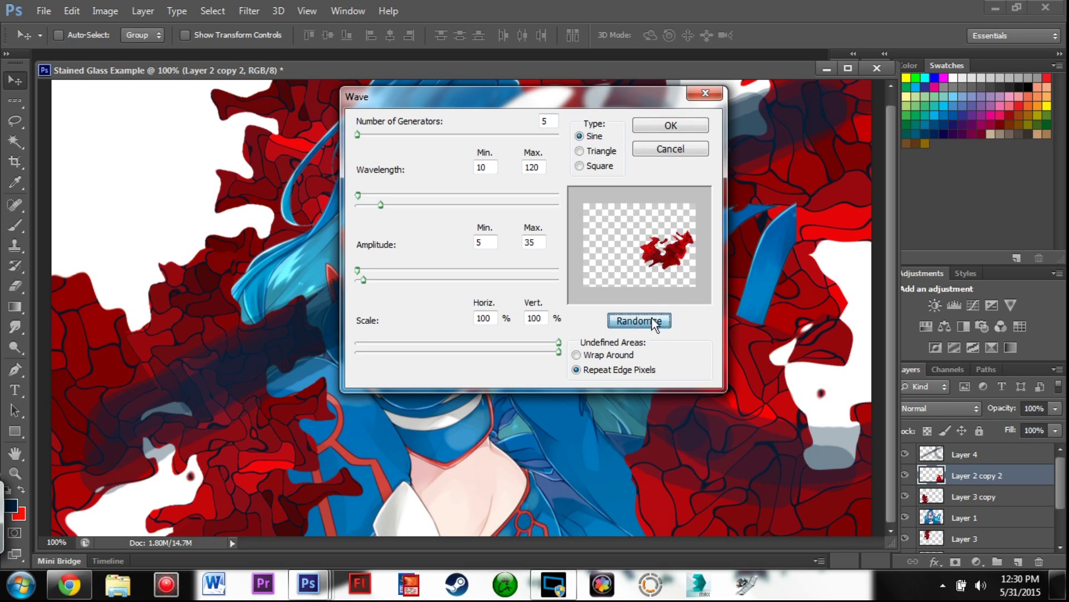
{"action": "left_click", "coordinate": [656, 323]}
{"action": "left_click", "coordinate": [654, 127]}
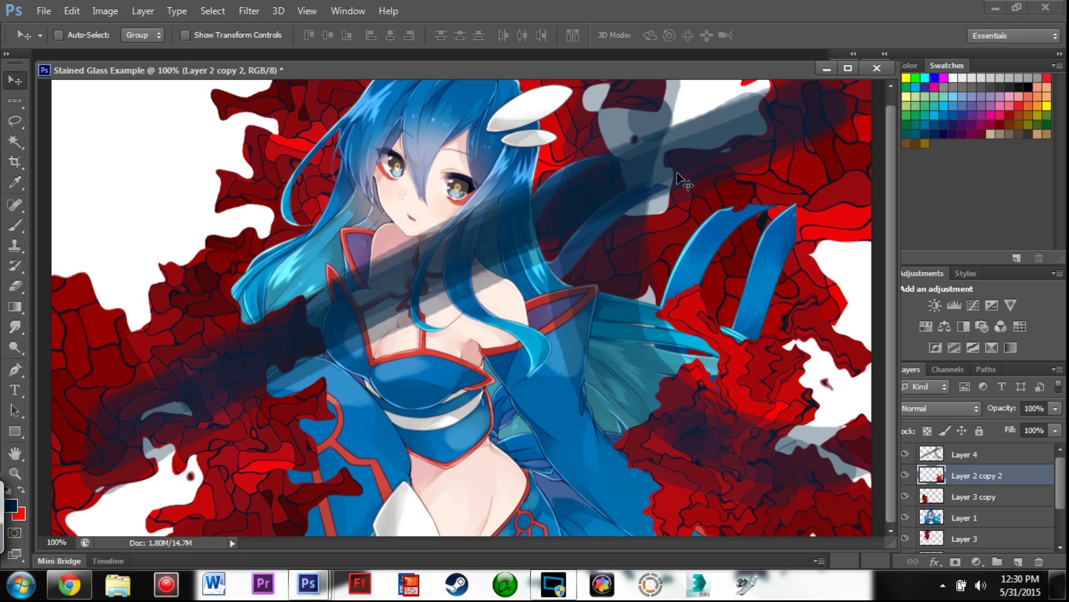
{"action": "key", "text": "ctrl+z"}
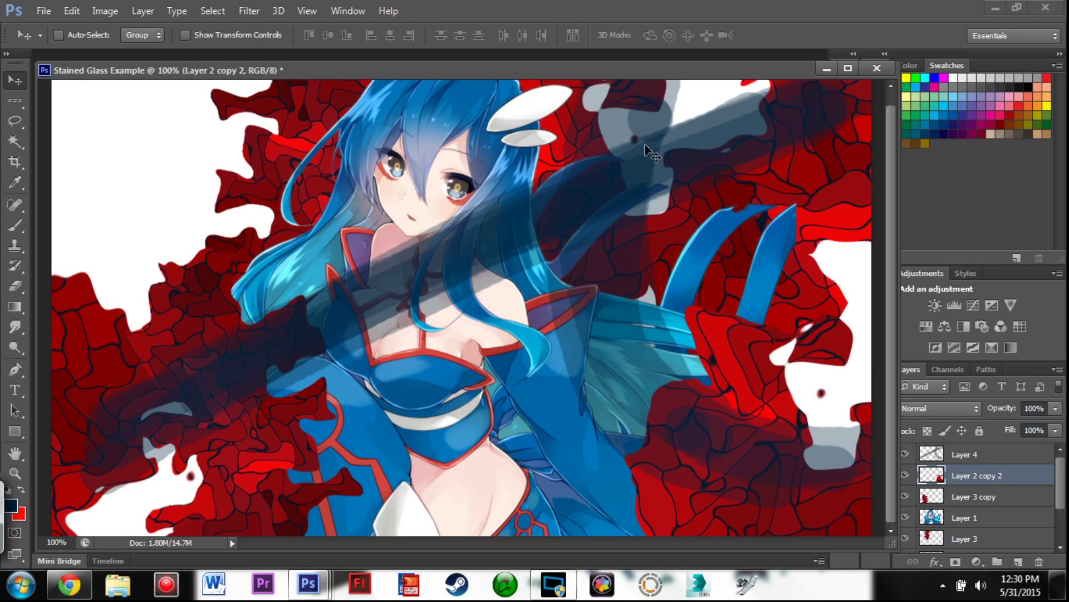
Distort the Layer 2 copy 2 piece with the Polar Coordinates filter, using Rectangular to Polar
{"action": "left_click", "coordinate": [251, 17]}
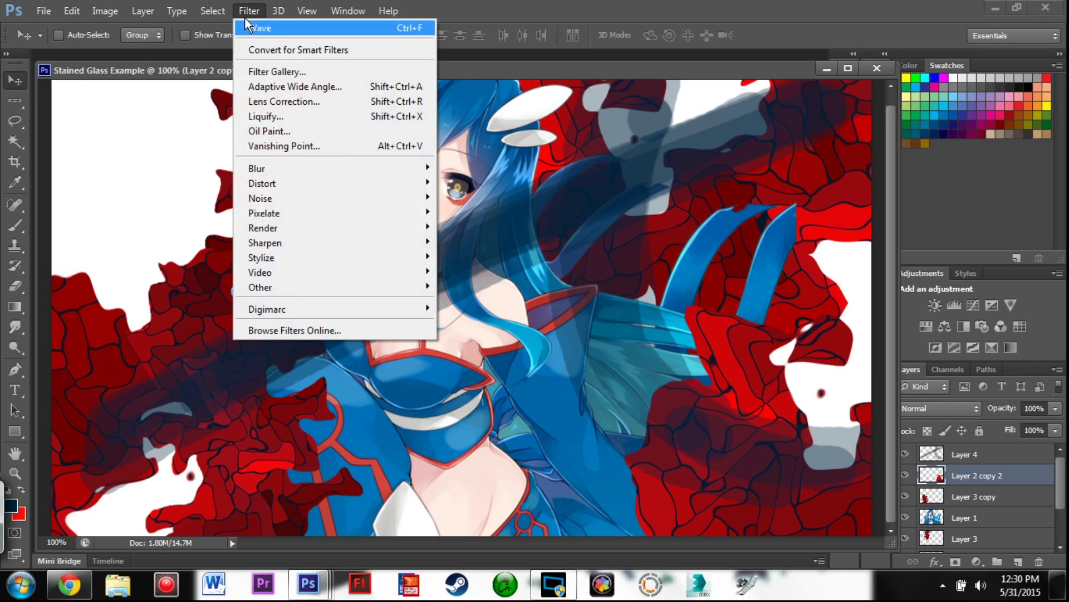
{"action": "mouse_move", "coordinate": [300, 185]}
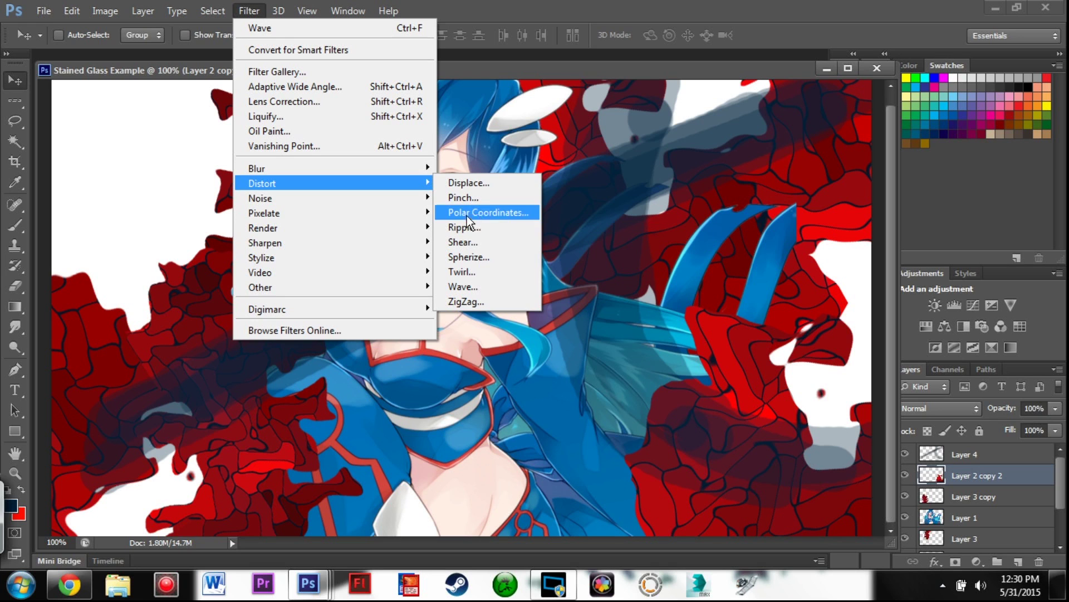
{"action": "left_click", "coordinate": [485, 213]}
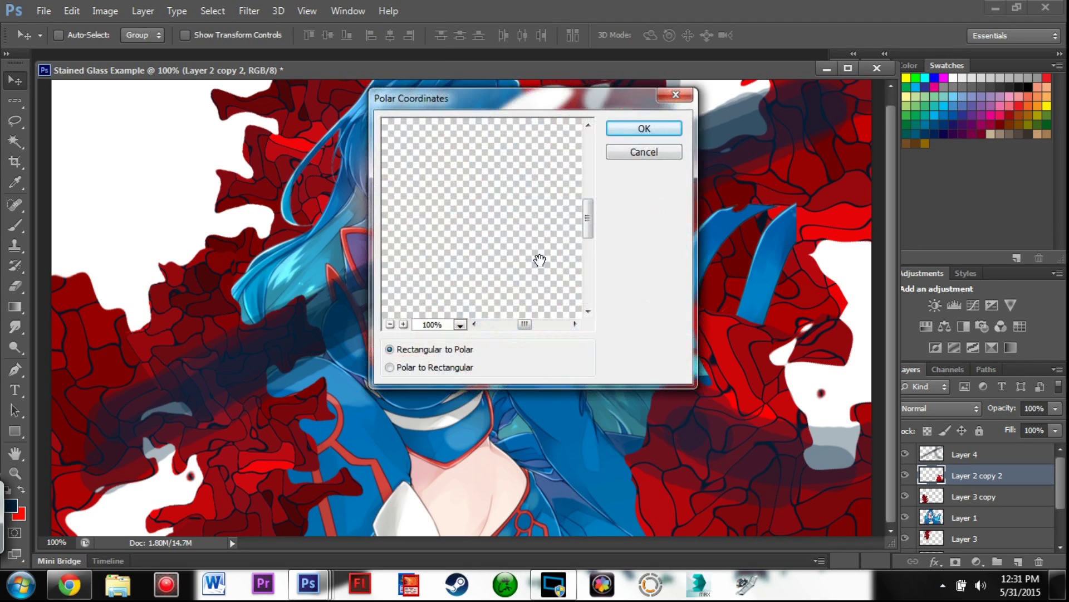
{"action": "left_click_drag", "start_coordinate": [590, 216], "coordinate": [586, 286]}
{"action": "left_click_drag", "start_coordinate": [529, 327], "coordinate": [545, 326]}
{"action": "left_click", "coordinate": [636, 132]}
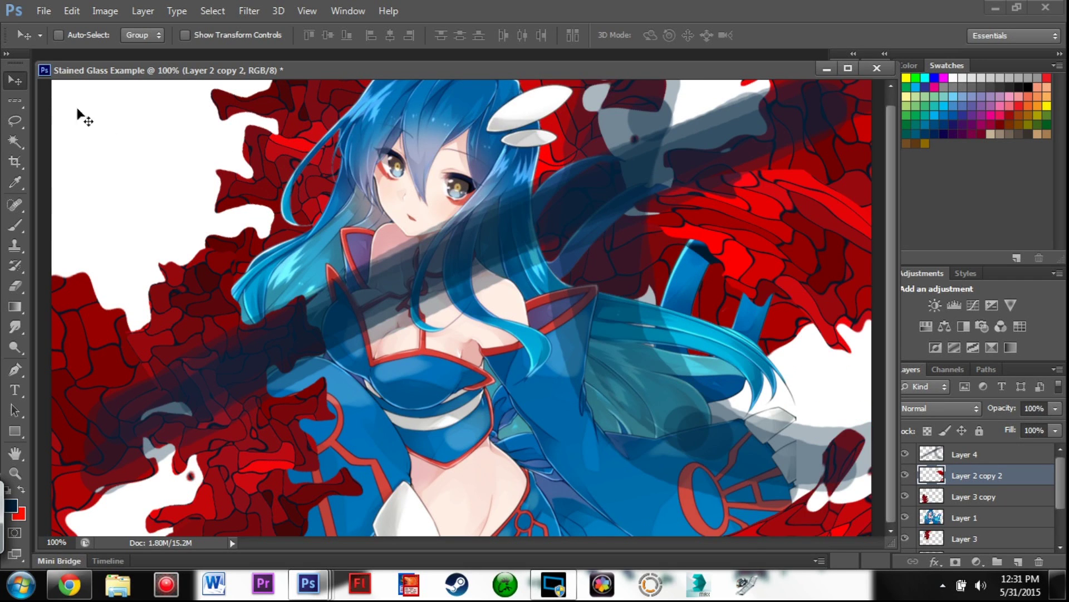
Move and rotate the Layer 2 copy 2 piece over the sleeve at the canvas's lower right, and hide the Layer 4 strokes
{"action": "left_click_drag", "start_coordinate": [803, 271], "coordinate": [657, 436]}
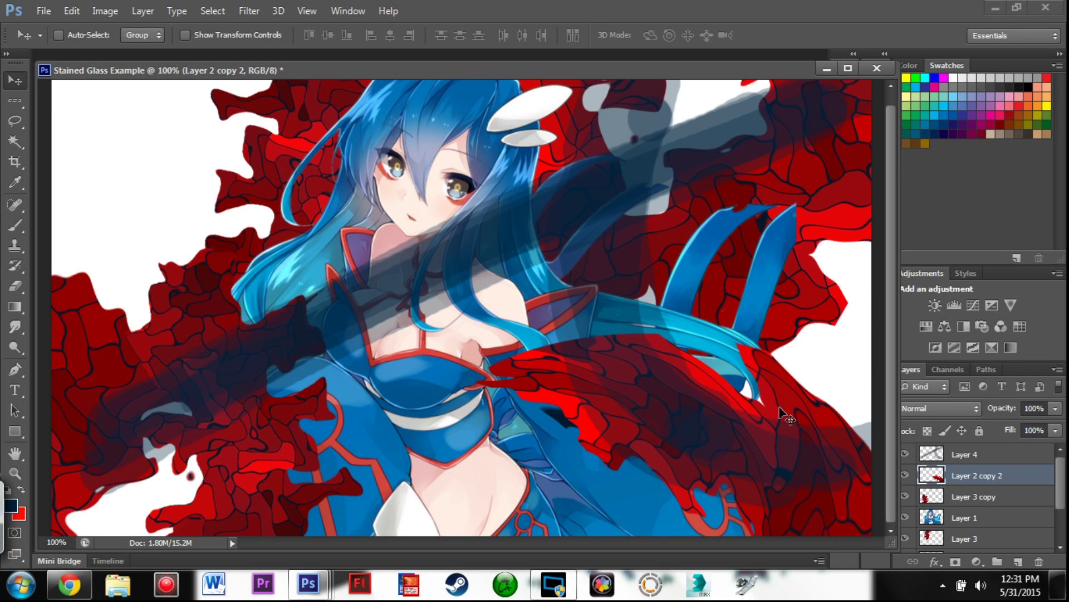
{"action": "key", "text": "ctrl+t"}
{"action": "left_click_drag", "start_coordinate": [809, 272], "coordinate": [948, 363]}
{"action": "left_click_drag", "start_coordinate": [761, 434], "coordinate": [819, 450]}
{"action": "key", "text": "Return"}
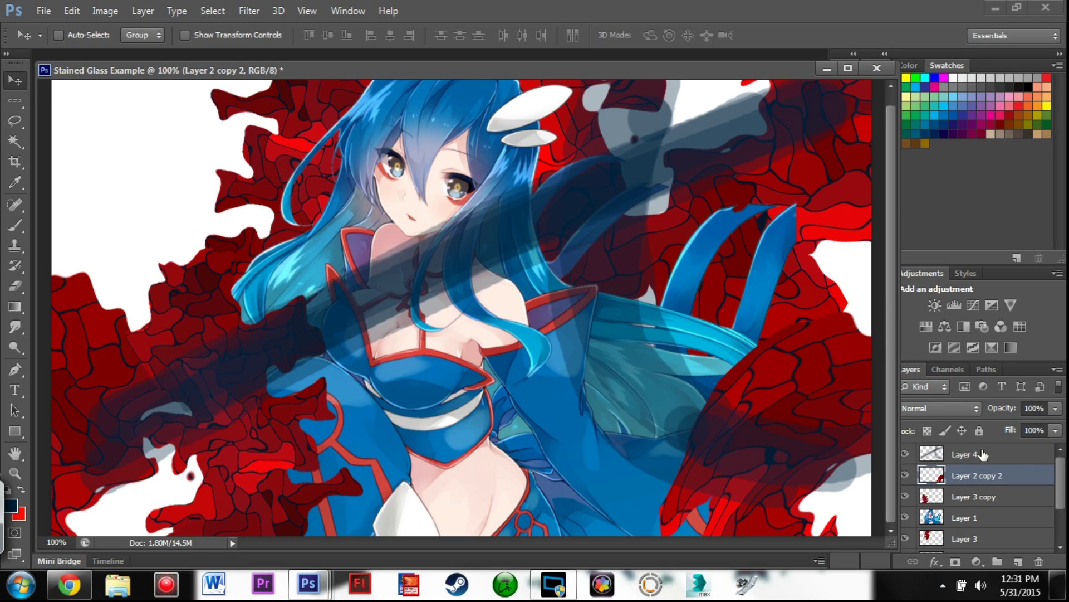
{"action": "left_click", "coordinate": [906, 454]}
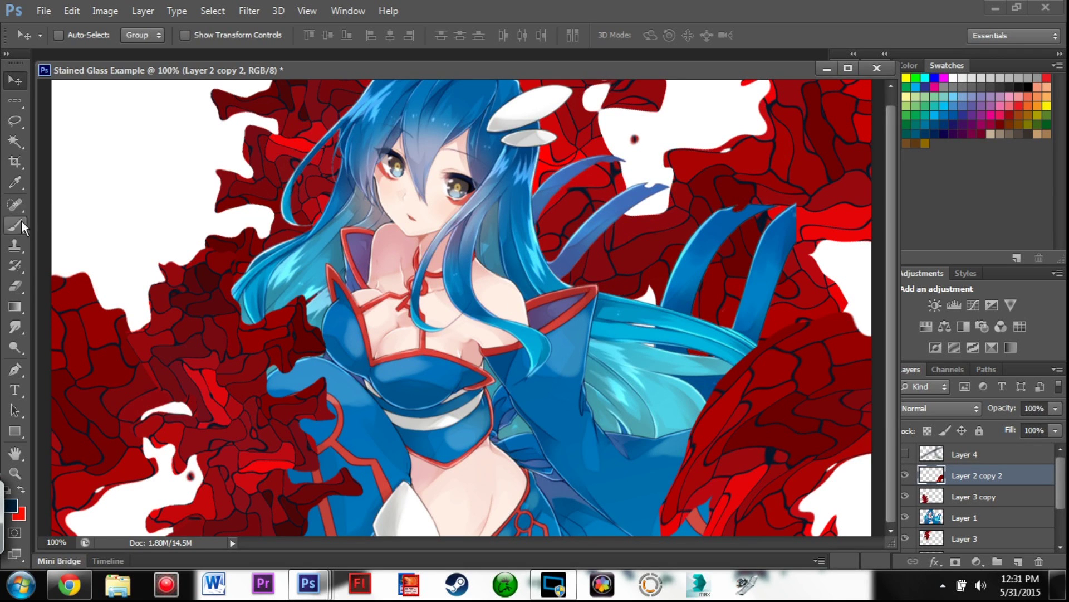
Add a new layer above Layer 2 copy 2 and draw a circular marquee selection over the hair and shoulder beside the figure
{"action": "left_click", "coordinate": [22, 306]}
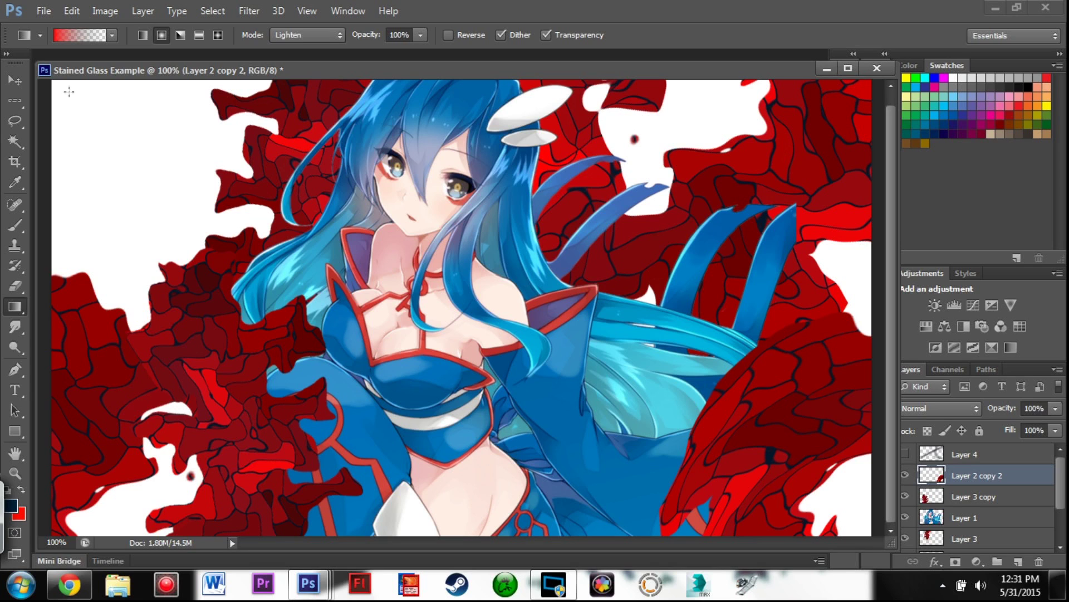
{"action": "left_click", "coordinate": [16, 123]}
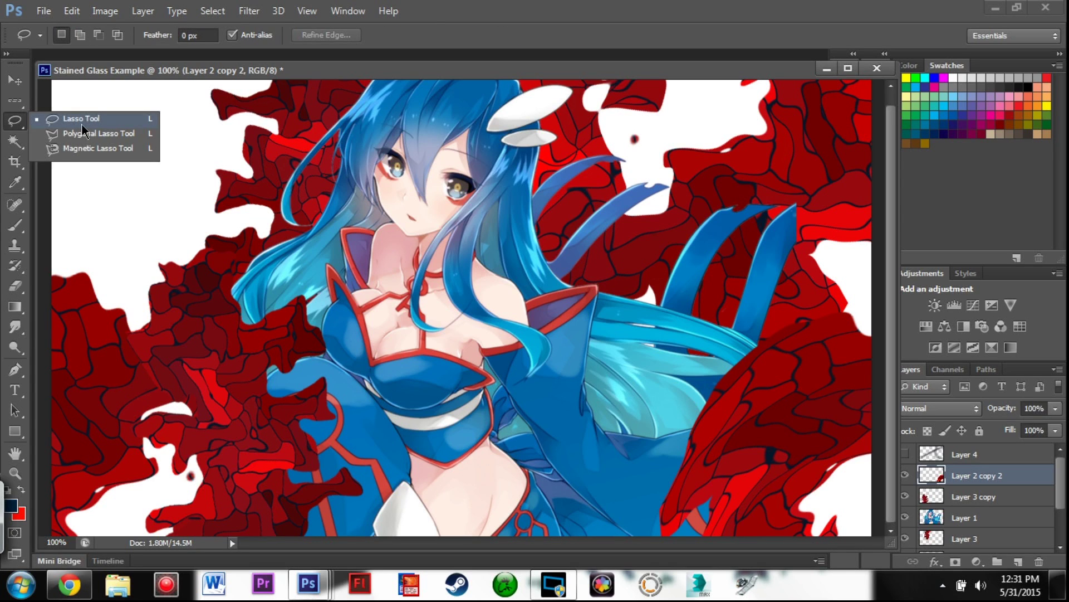
{"action": "left_click", "coordinate": [81, 121]}
{"action": "left_click", "coordinate": [21, 107]}
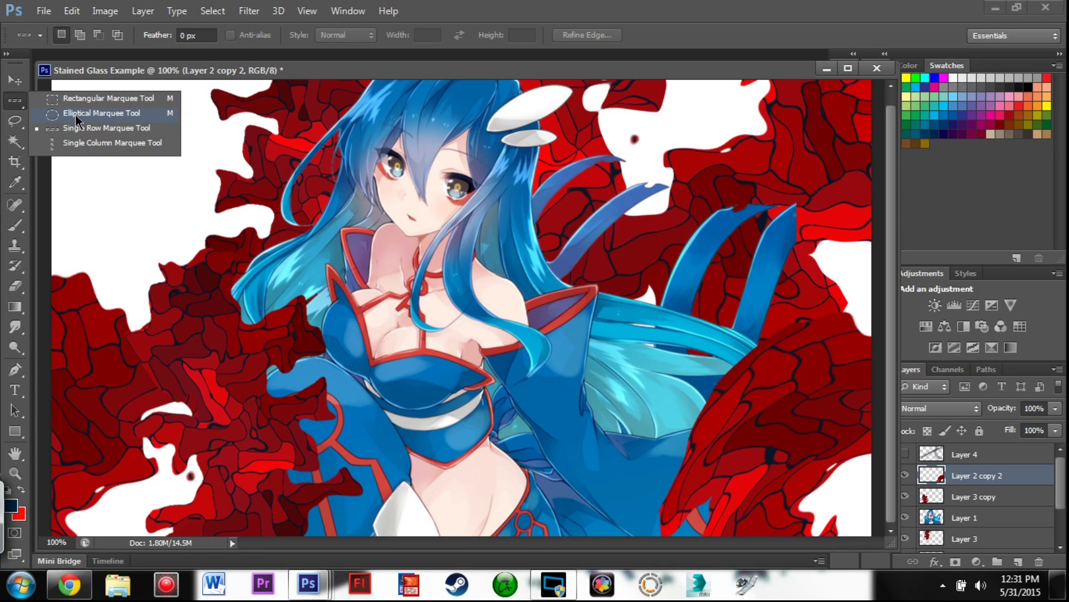
{"action": "left_click", "coordinate": [75, 115]}
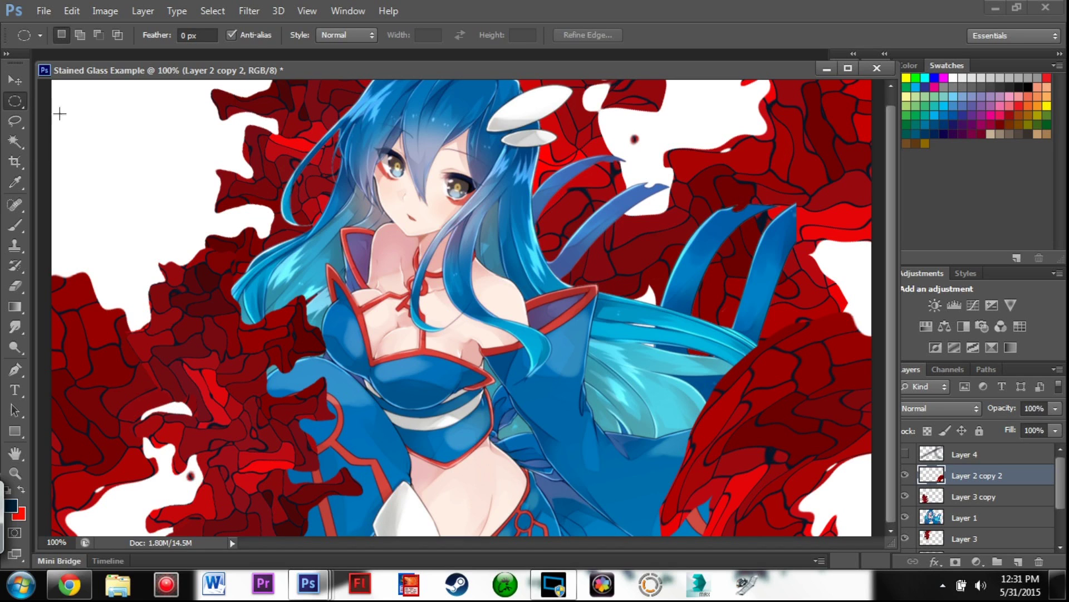
{"action": "left_click", "coordinate": [15, 100]}
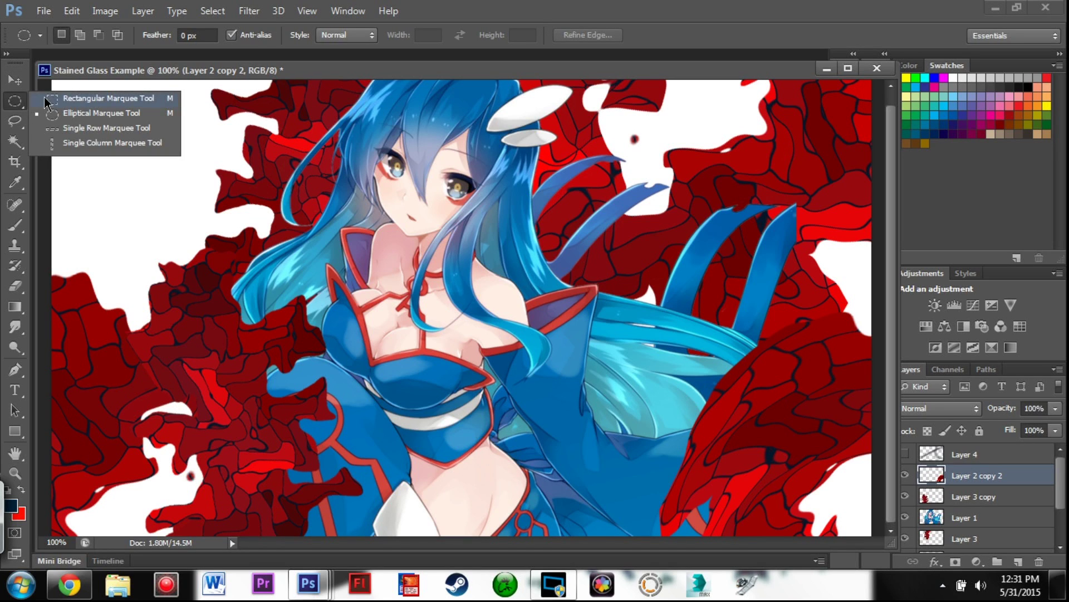
{"action": "left_click", "coordinate": [46, 102]}
{"action": "left_click", "coordinate": [15, 106]}
{"action": "left_click", "coordinate": [15, 101]}
{"action": "left_click", "coordinate": [85, 114]}
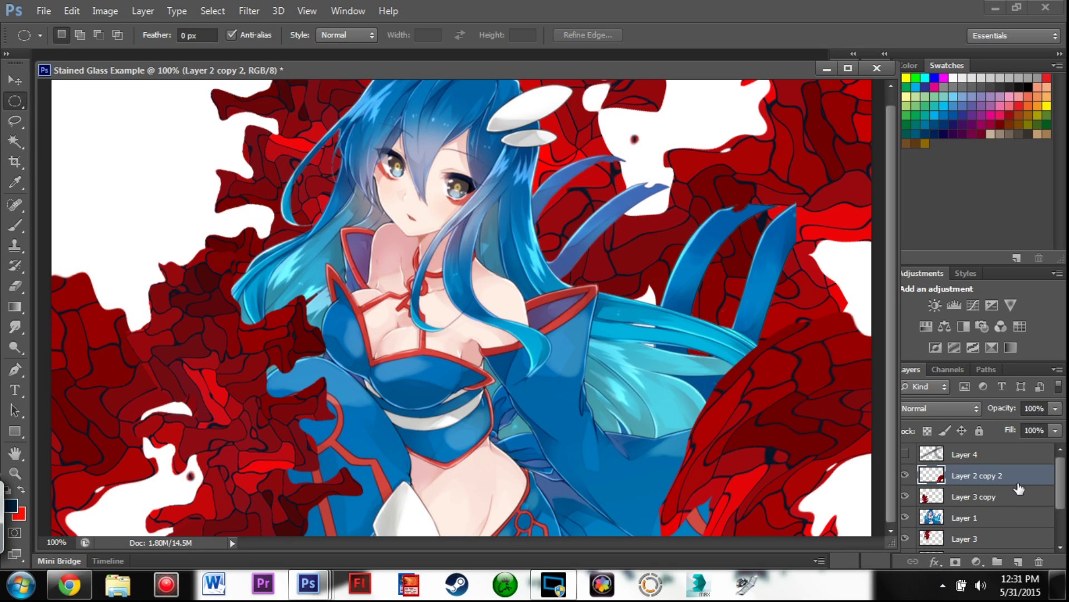
{"action": "left_click", "coordinate": [1026, 562]}
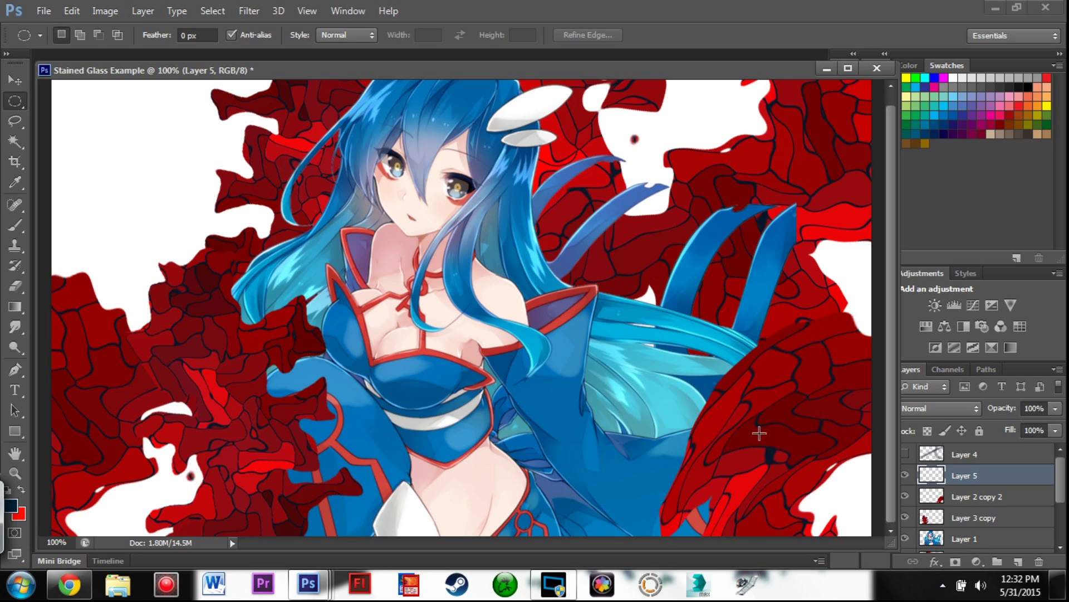
{"action": "left_click_drag", "start_coordinate": [747, 405], "coordinate": [540, 199]}
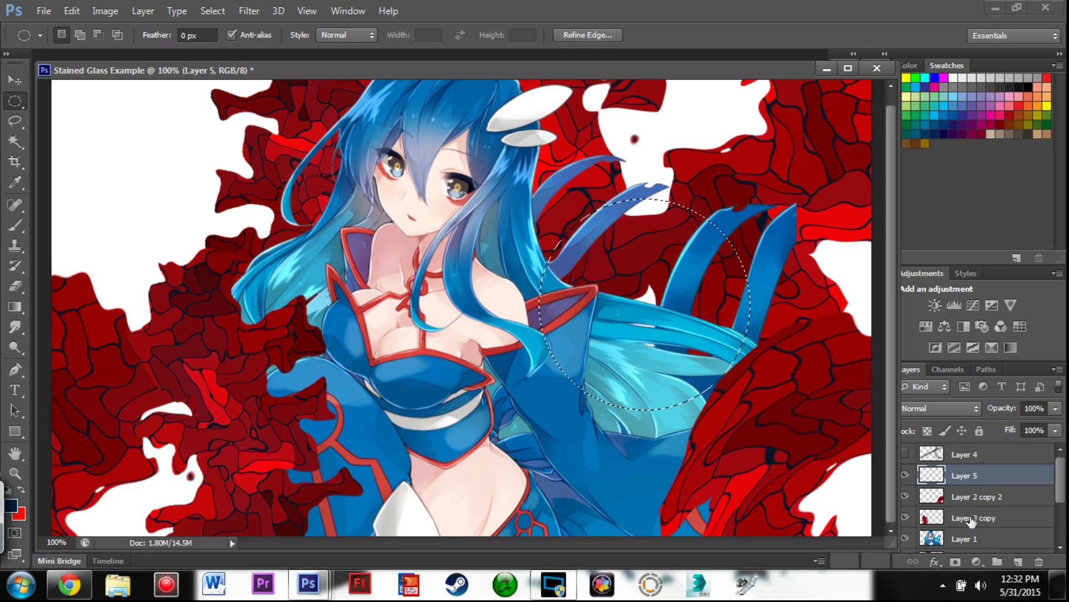
Add a gradient fill layer inside the circular selection, with Radial style and the gradient reversed
{"action": "left_click", "coordinate": [978, 562]}
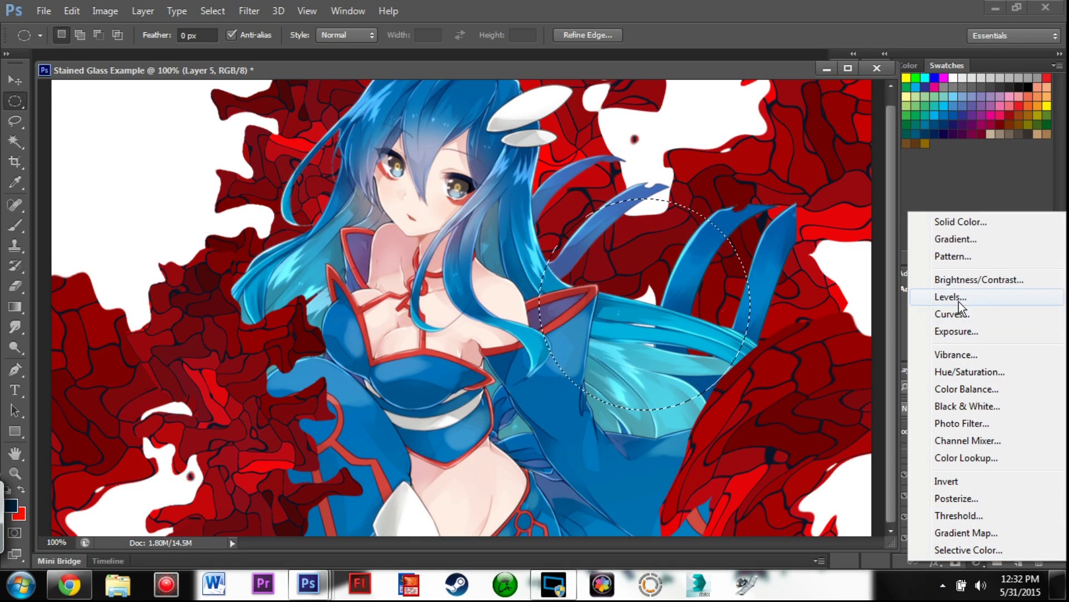
{"action": "left_click", "coordinate": [962, 239]}
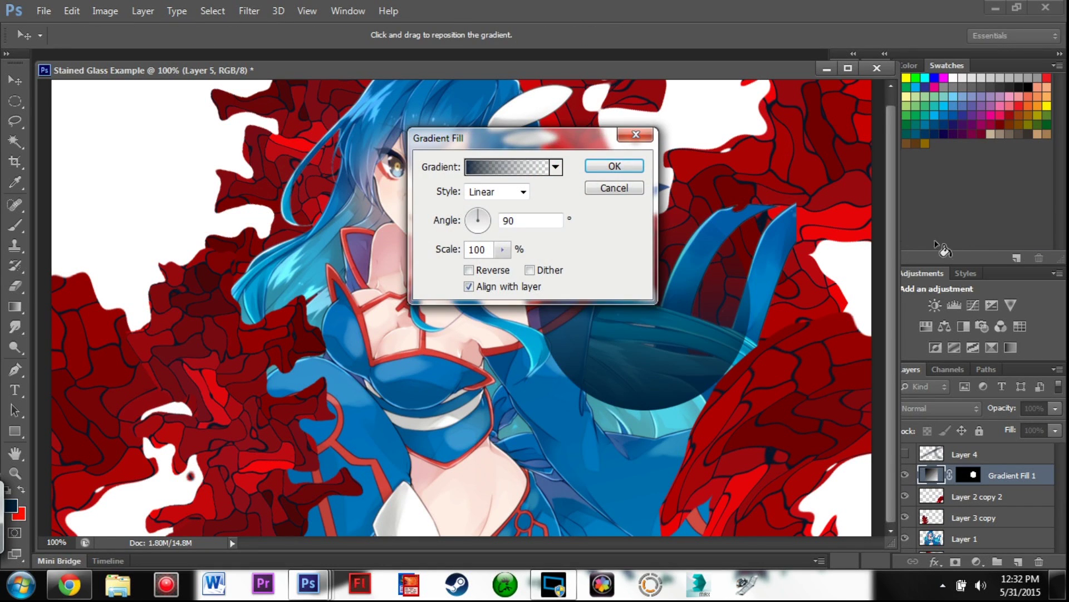
{"action": "left_click_drag", "start_coordinate": [564, 140], "coordinate": [274, 179]}
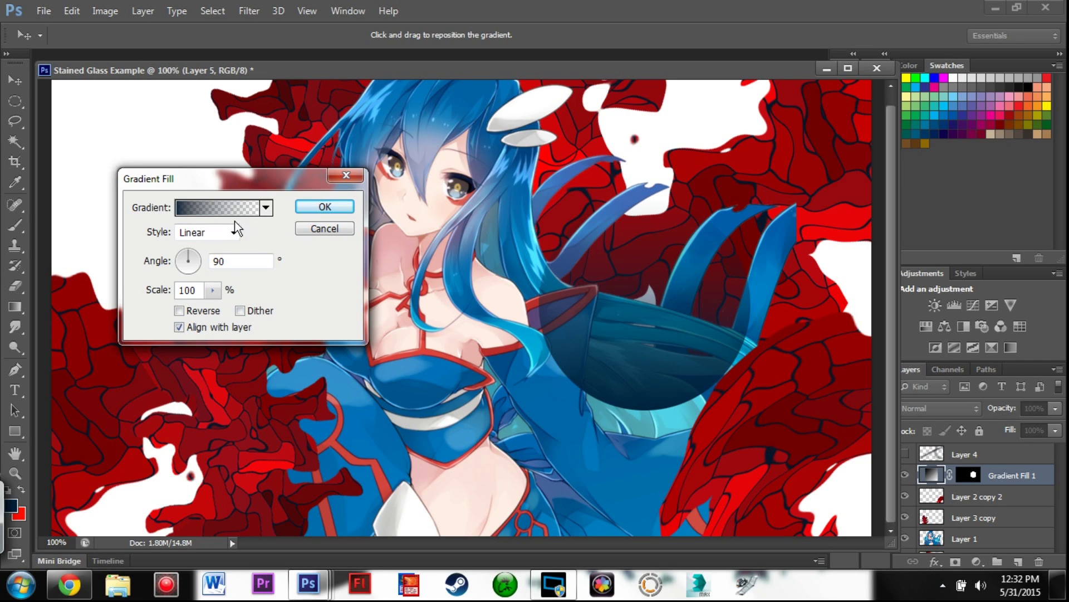
{"action": "left_click", "coordinate": [214, 233]}
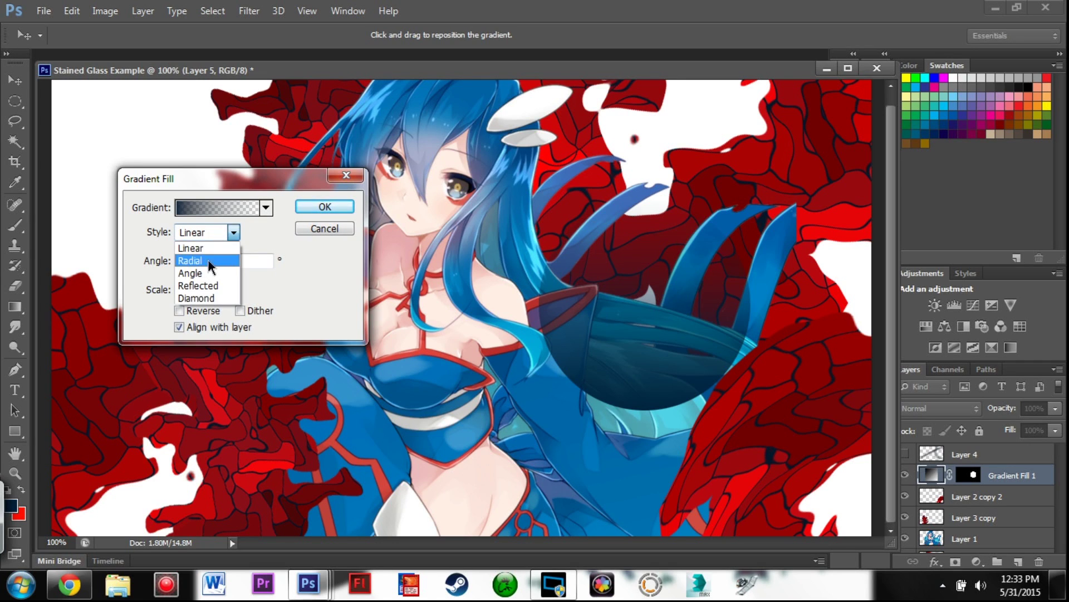
{"action": "left_click", "coordinate": [210, 261]}
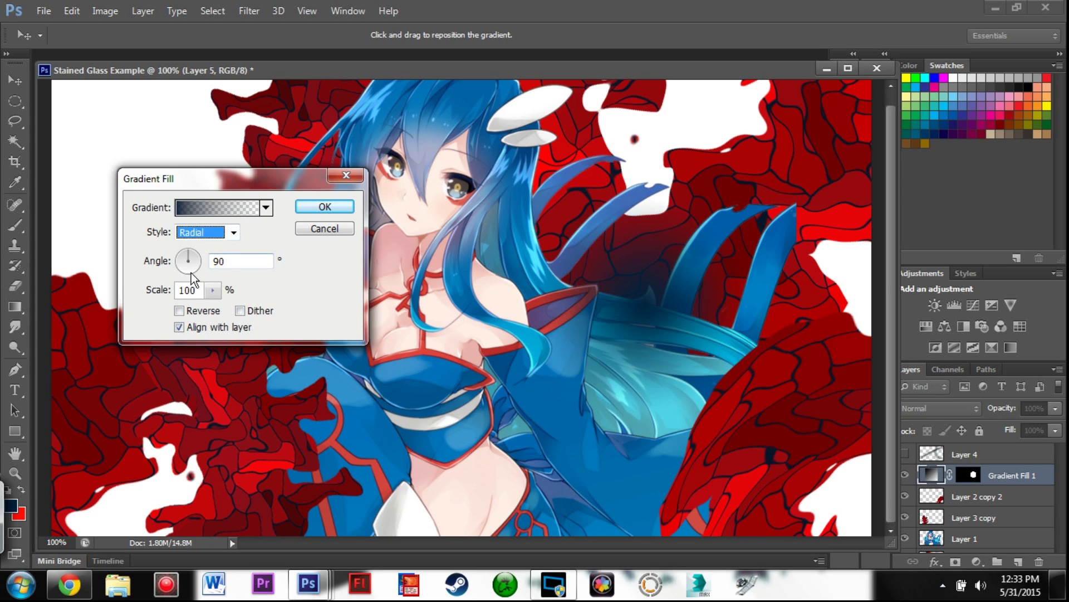
{"action": "left_click", "coordinate": [181, 311]}
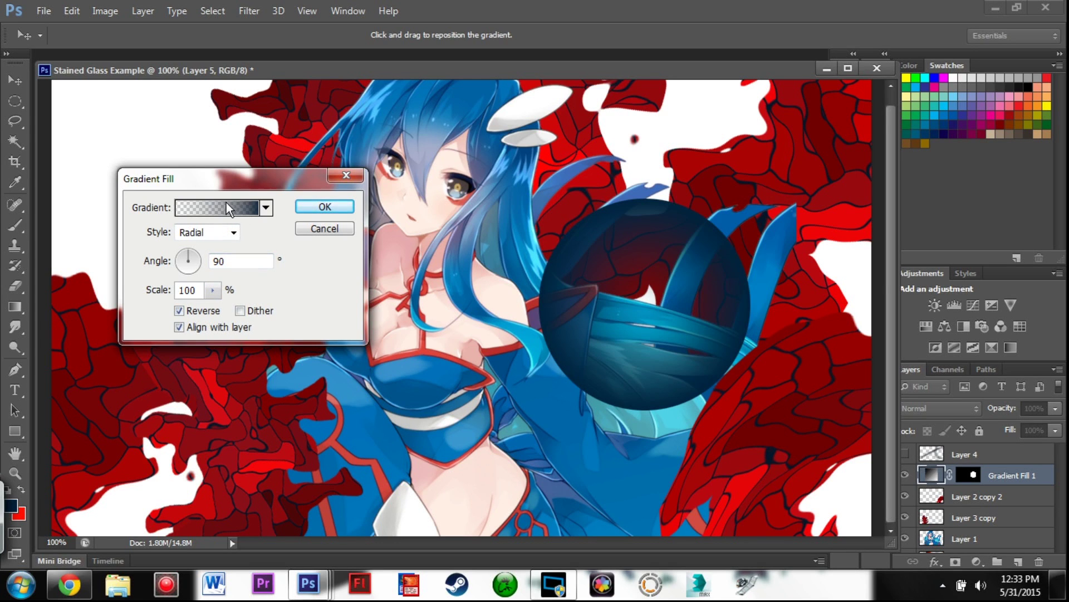
Change the gradient's starting color stop from dark blue to bright yellow
{"action": "left_click", "coordinate": [226, 205]}
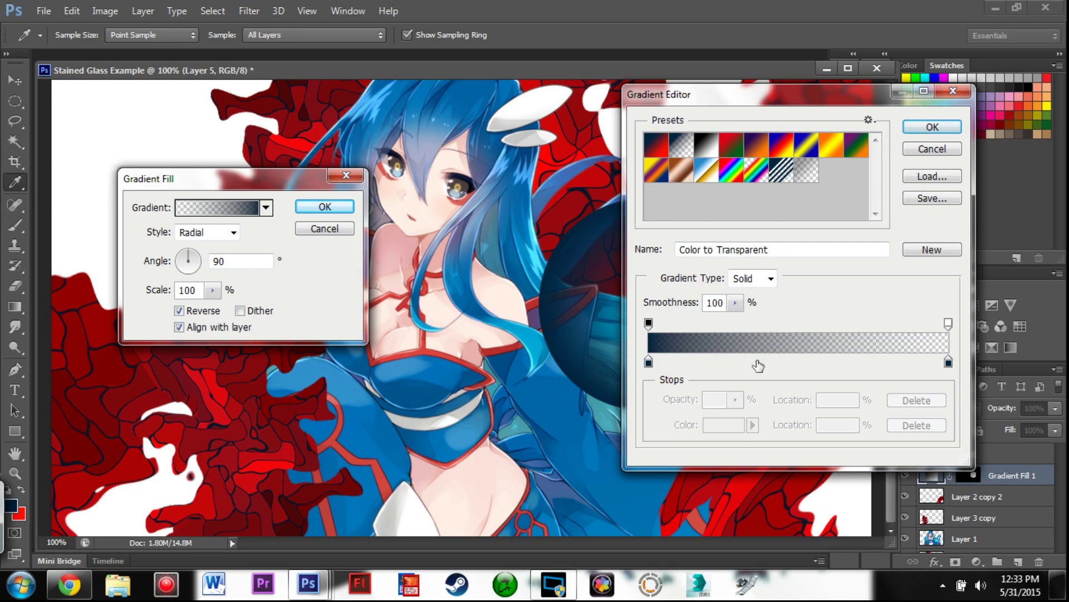
{"action": "double_click", "coordinate": [649, 364]}
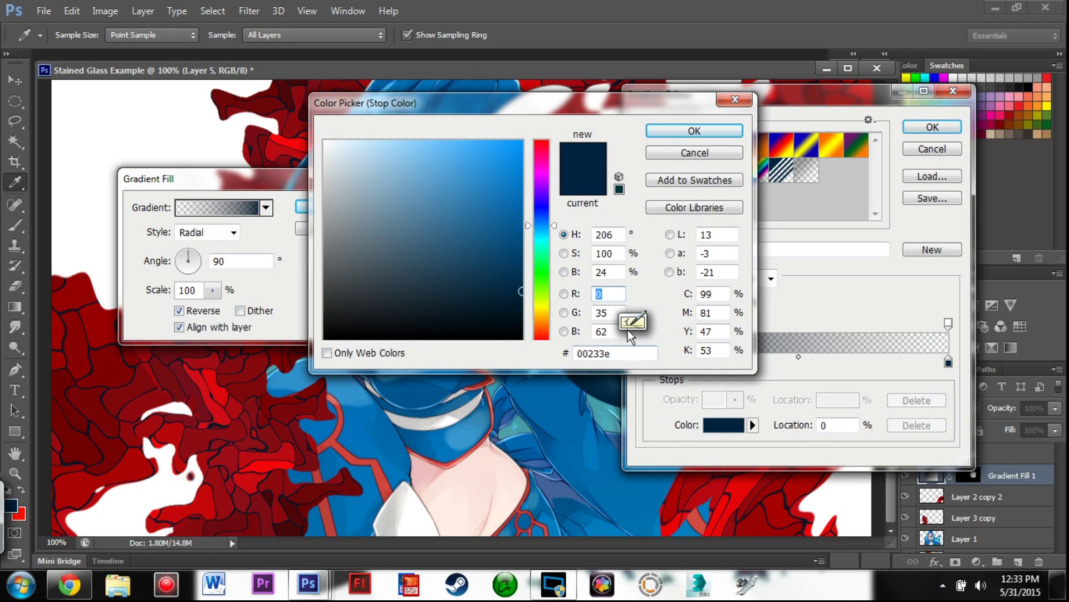
{"action": "left_click", "coordinate": [543, 307]}
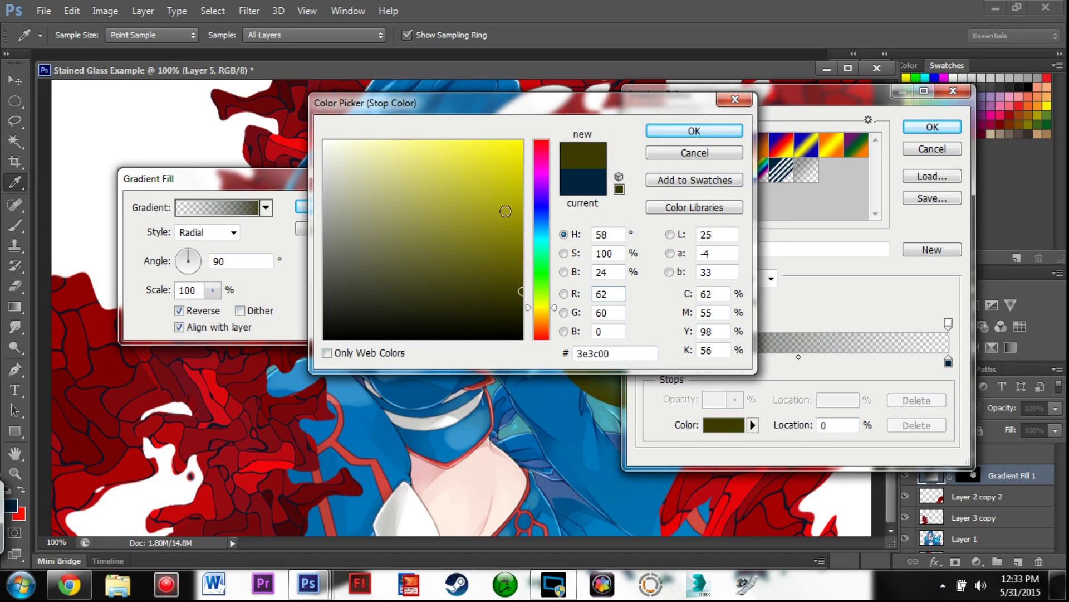
{"action": "left_click_drag", "start_coordinate": [507, 212], "coordinate": [547, 105]}
{"action": "left_click", "coordinate": [695, 132]}
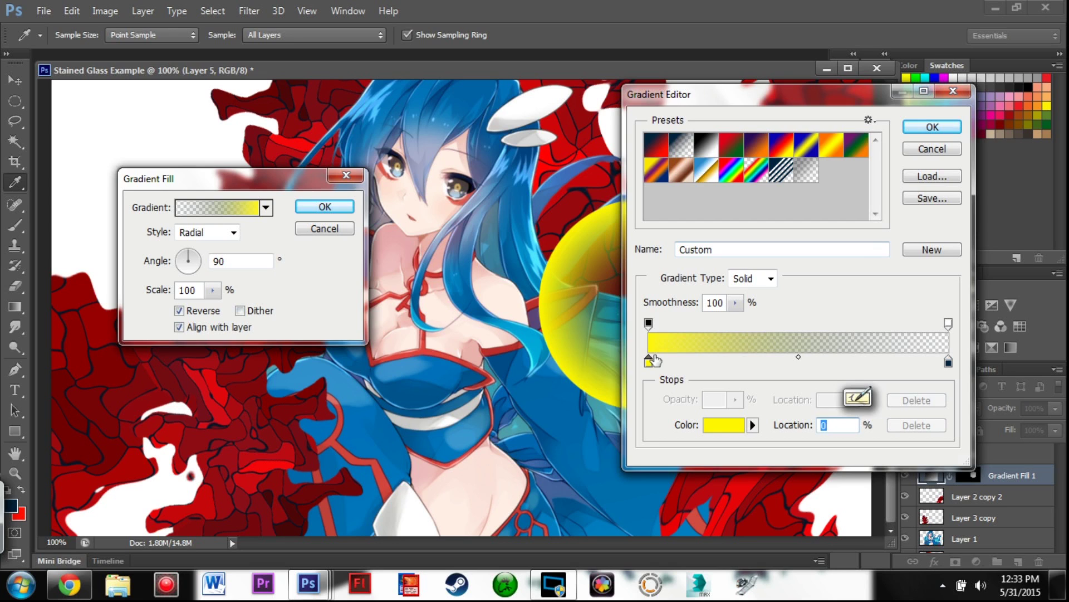
Shift the yellow stop to 15% and add a pale yellow stop, fffca3, at the start of the gradient
{"action": "left_click_drag", "start_coordinate": [650, 364], "coordinate": [692, 362]}
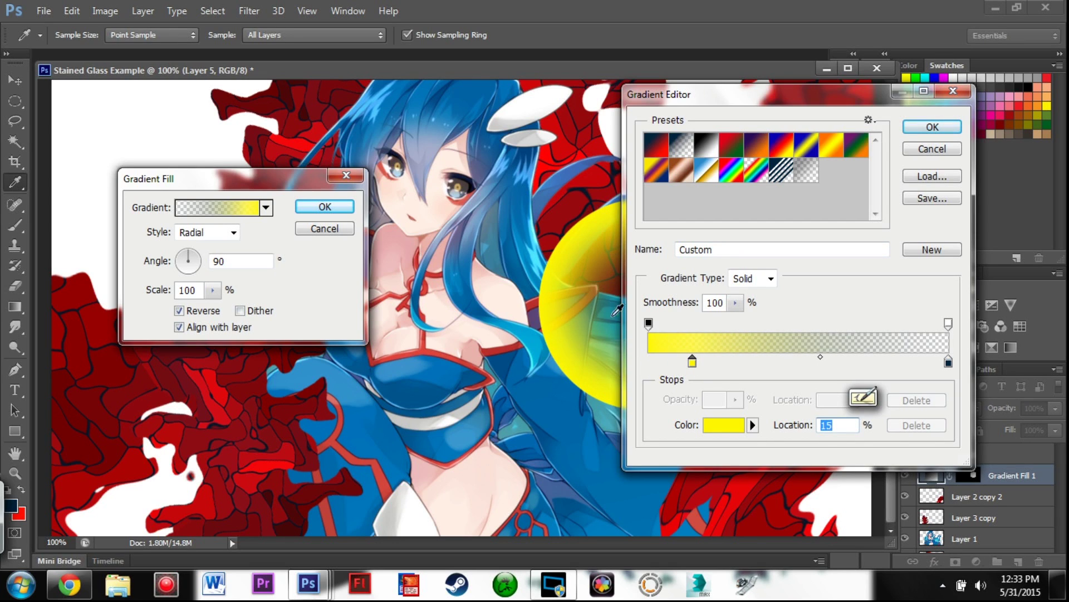
{"action": "left_click", "coordinate": [649, 363]}
{"action": "left_click", "coordinate": [712, 425]}
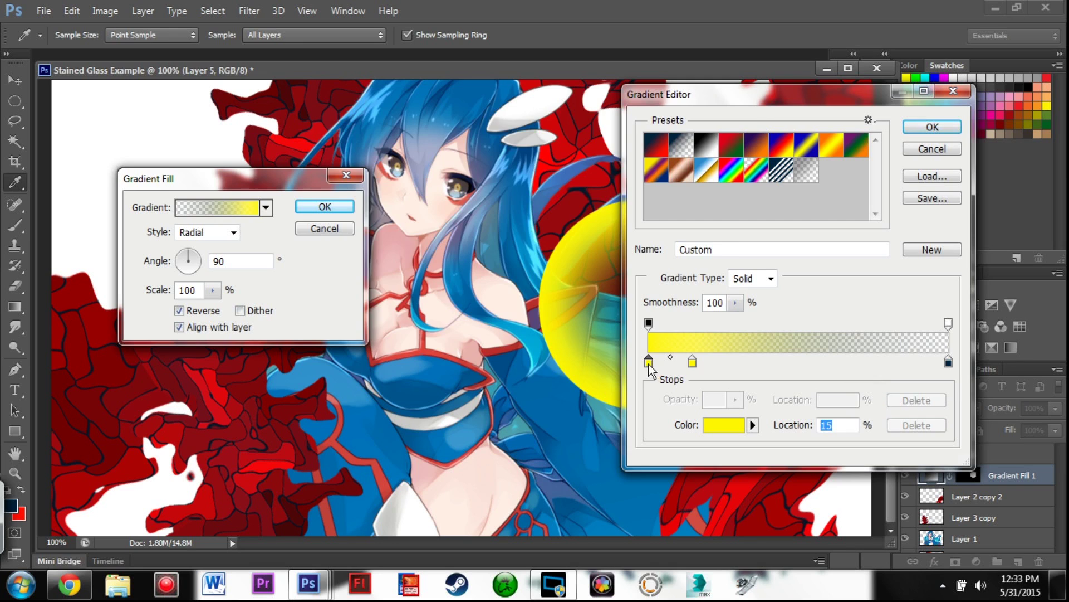
{"action": "left_click_drag", "start_coordinate": [428, 147], "coordinate": [408, 123]}
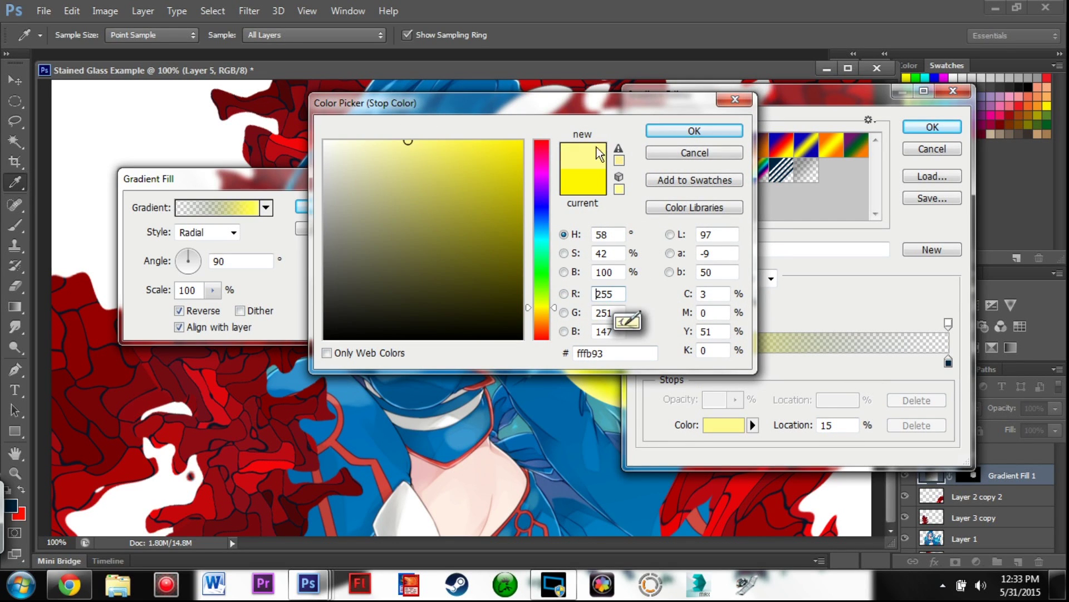
{"action": "left_click", "coordinate": [396, 140]}
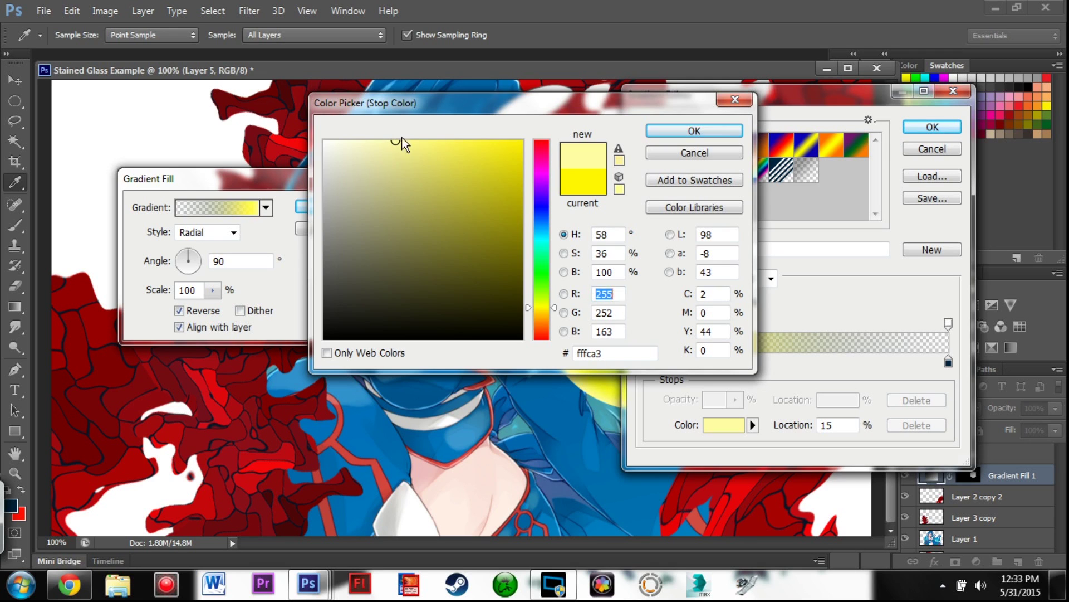
{"action": "left_click", "coordinate": [704, 132]}
Adjust the spacing of the pale and bright yellow stops while previewing the orb, and apply the gradient fill
{"action": "left_click_drag", "start_coordinate": [744, 102], "coordinate": [915, 132]}
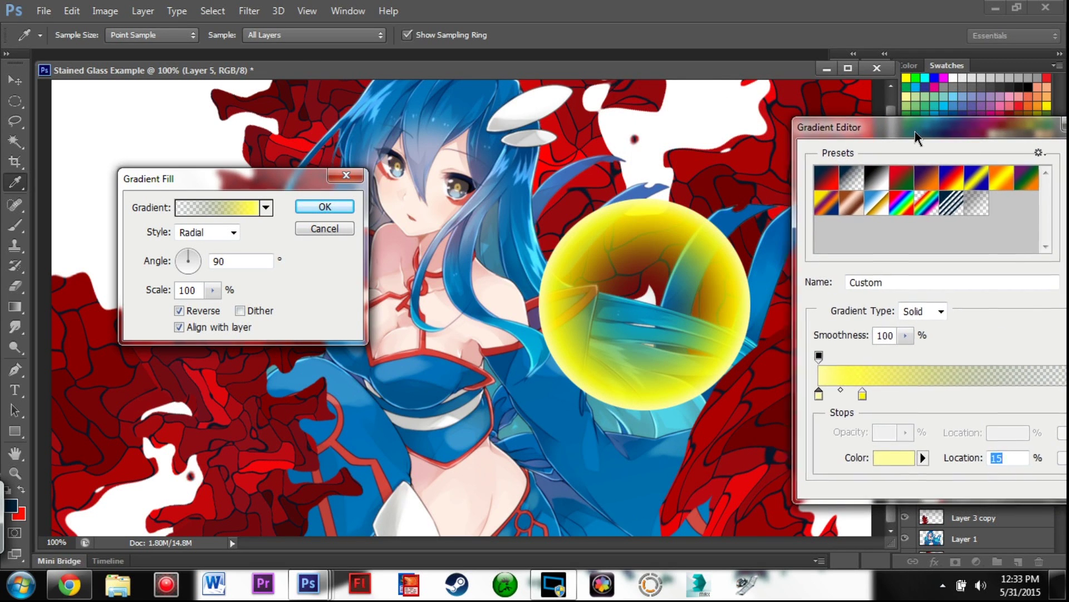
{"action": "left_click_drag", "start_coordinate": [913, 132], "coordinate": [170, 85]}
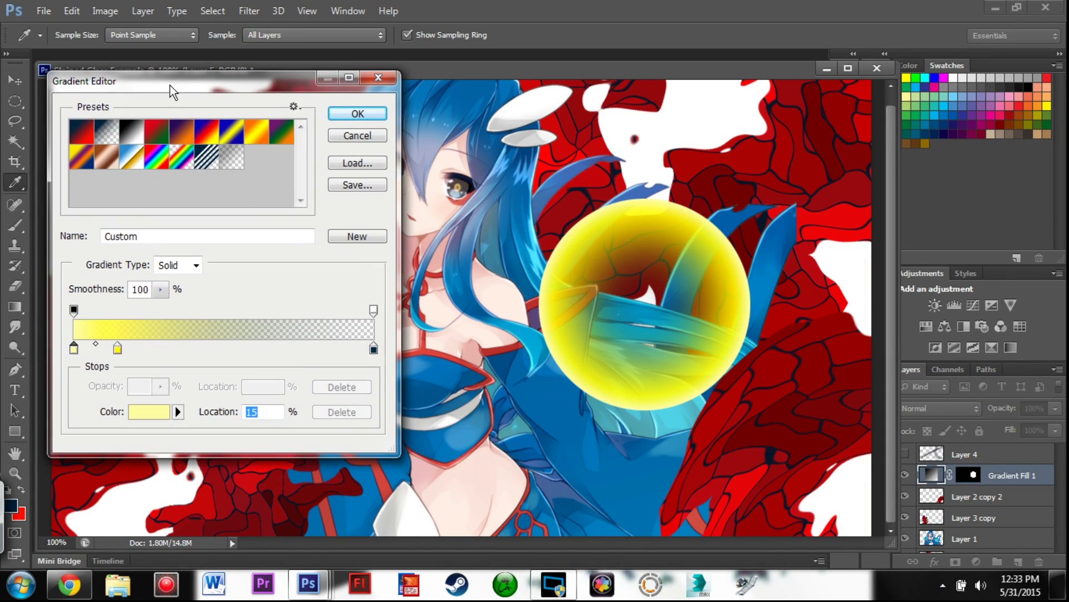
{"action": "left_click_drag", "start_coordinate": [118, 349], "coordinate": [93, 354]}
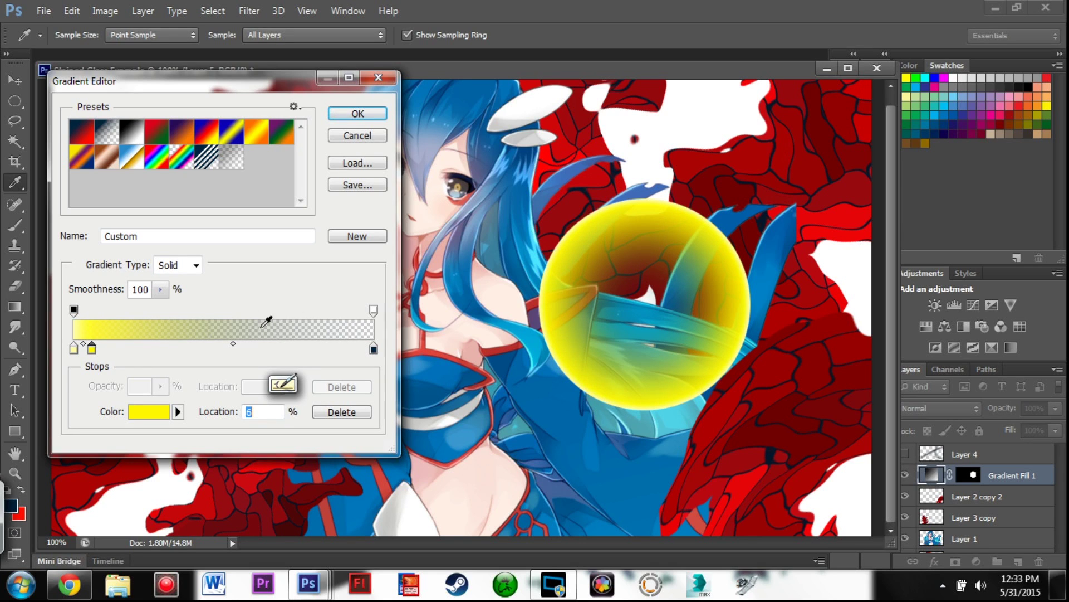
{"action": "left_click_drag", "start_coordinate": [74, 349], "coordinate": [80, 351]}
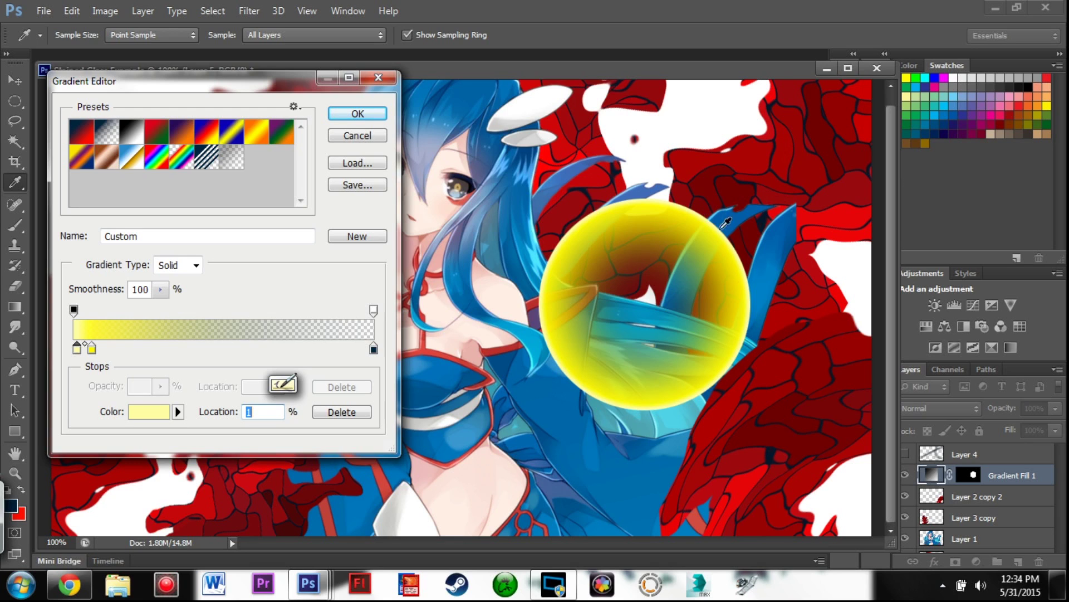
{"action": "left_click_drag", "start_coordinate": [77, 349], "coordinate": [129, 351]}
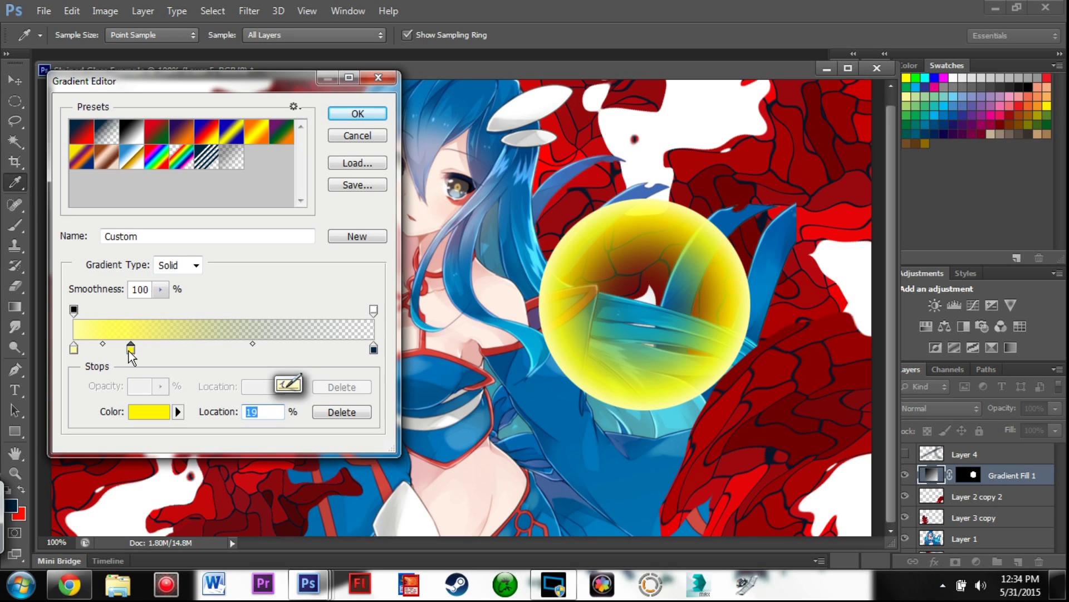
{"action": "left_click", "coordinate": [357, 115]}
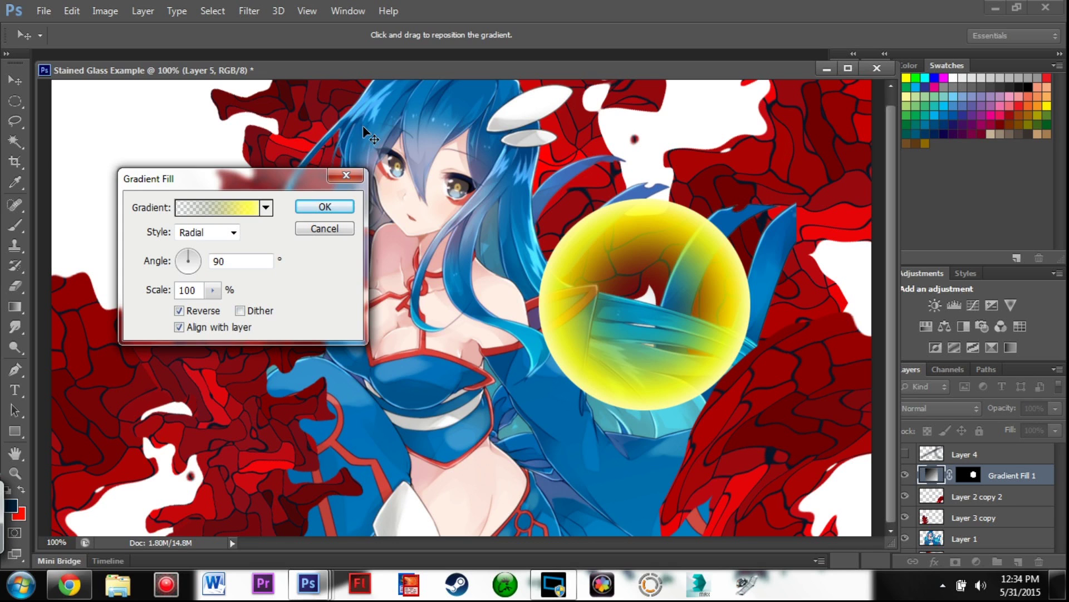
{"action": "left_click", "coordinate": [333, 206]}
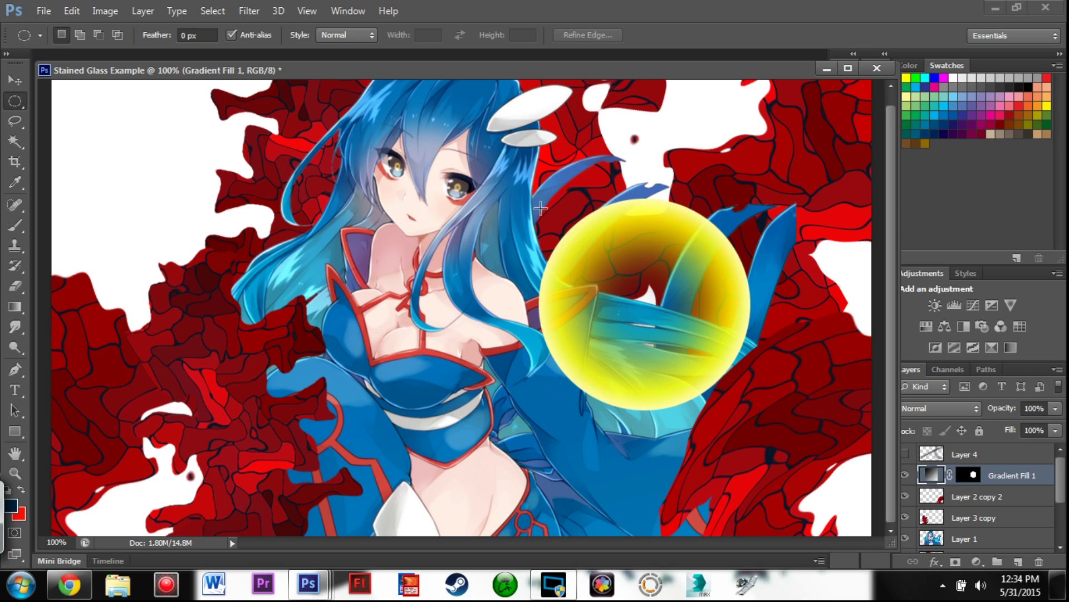
Move the yellow orb over the figure's chest and scale it down proportionally to about 72%
{"action": "left_click", "coordinate": [13, 81]}
{"action": "left_click_drag", "start_coordinate": [659, 283], "coordinate": [363, 349]}
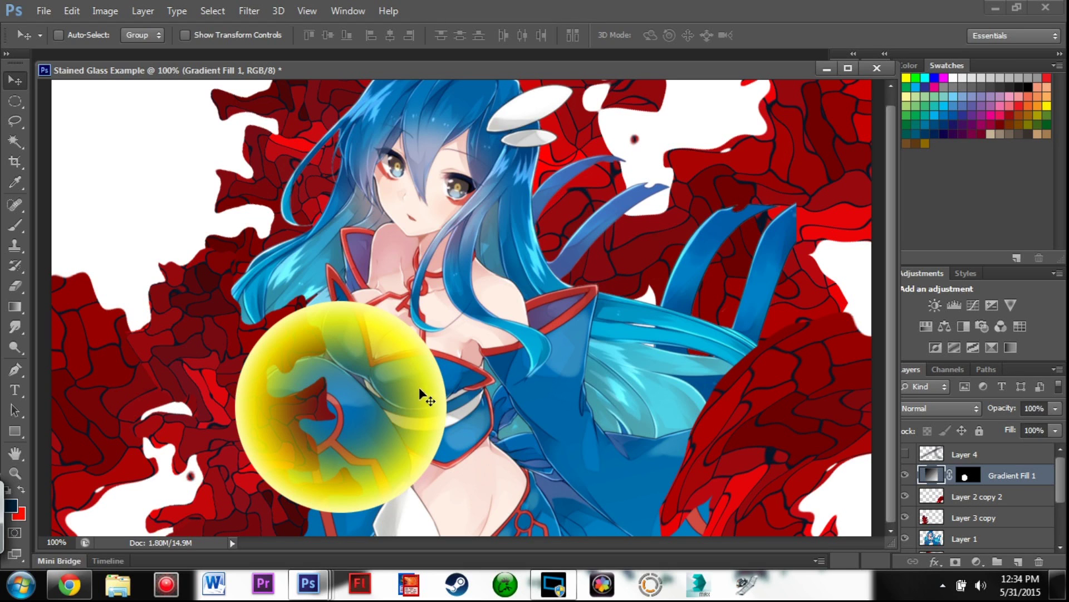
{"action": "left_click_drag", "start_coordinate": [417, 382], "coordinate": [500, 321]}
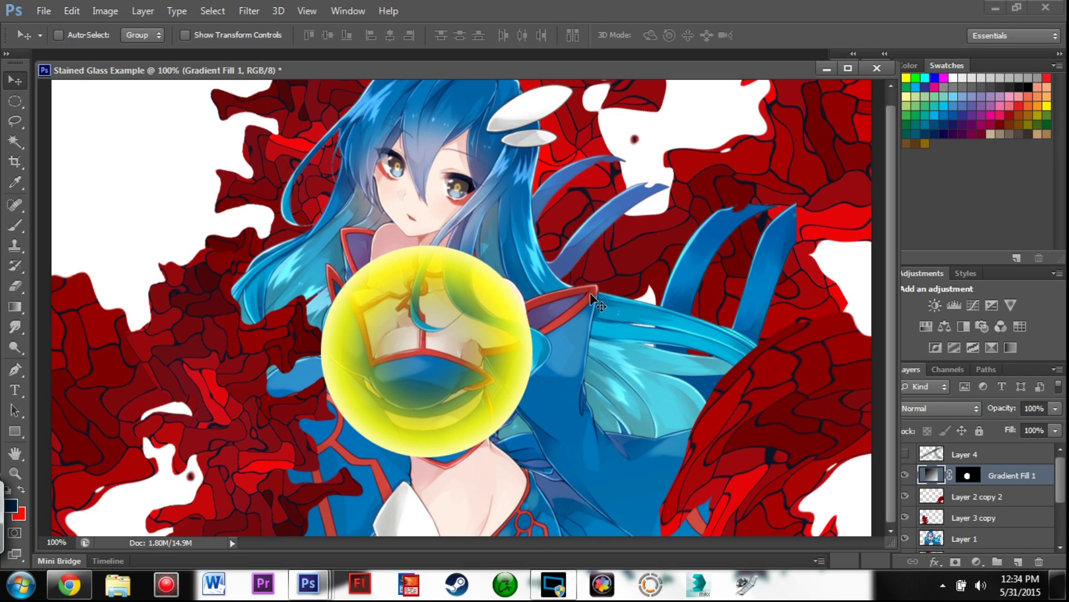
{"action": "key", "text": "ctrl+t"}
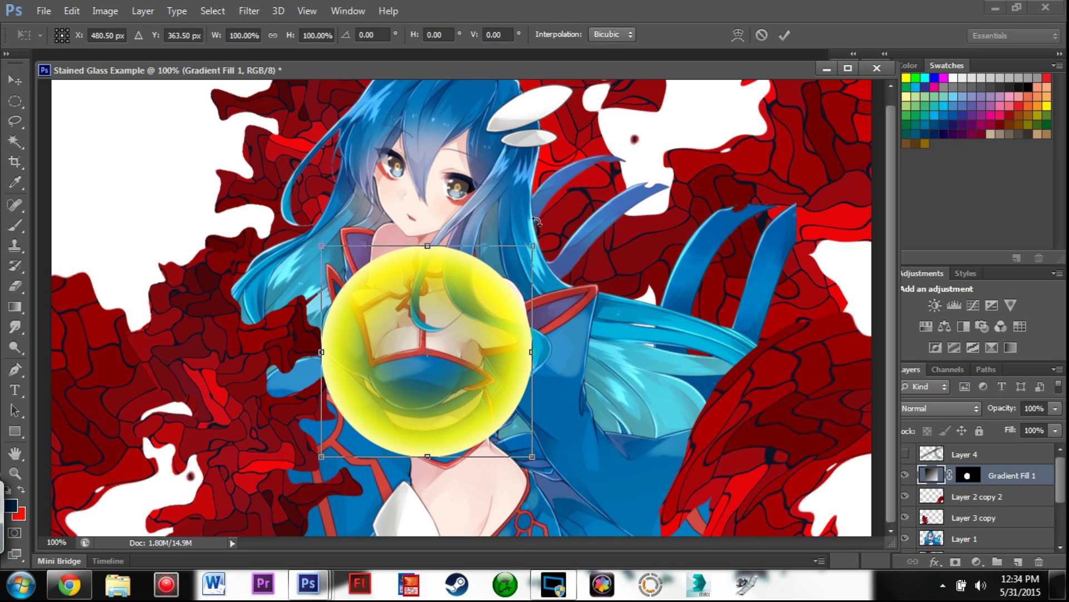
{"action": "left_click_drag", "start_coordinate": [533, 248], "coordinate": [474, 304]}
{"action": "key", "text": "Return"}
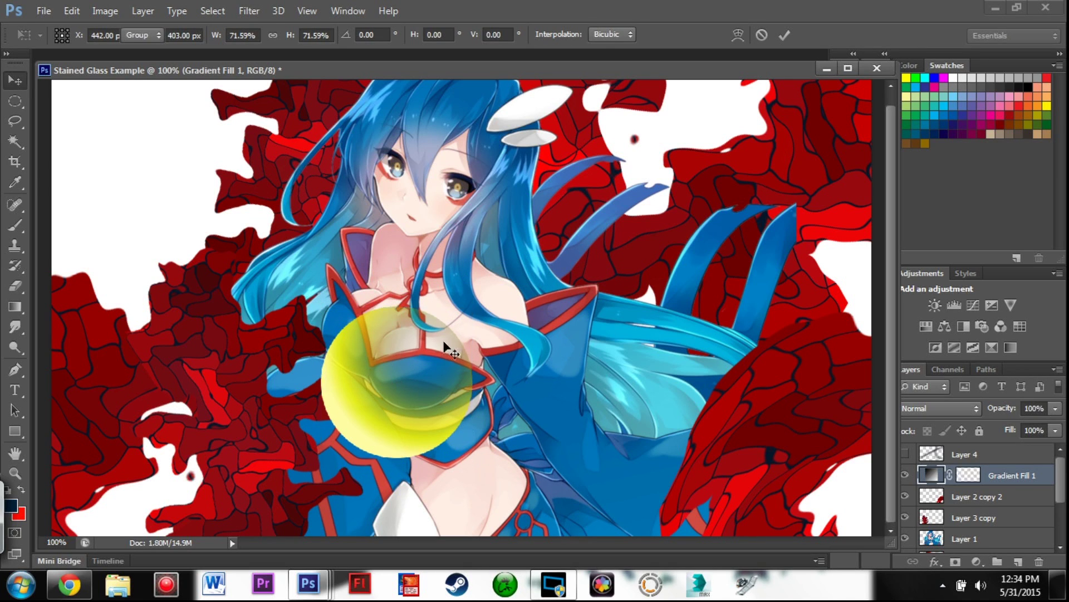
Duplicate the yellow orb, scale the copy down, and place it beside the large orb over the glass and hair
{"action": "left_click_drag", "start_coordinate": [470, 365], "coordinate": [326, 241]}
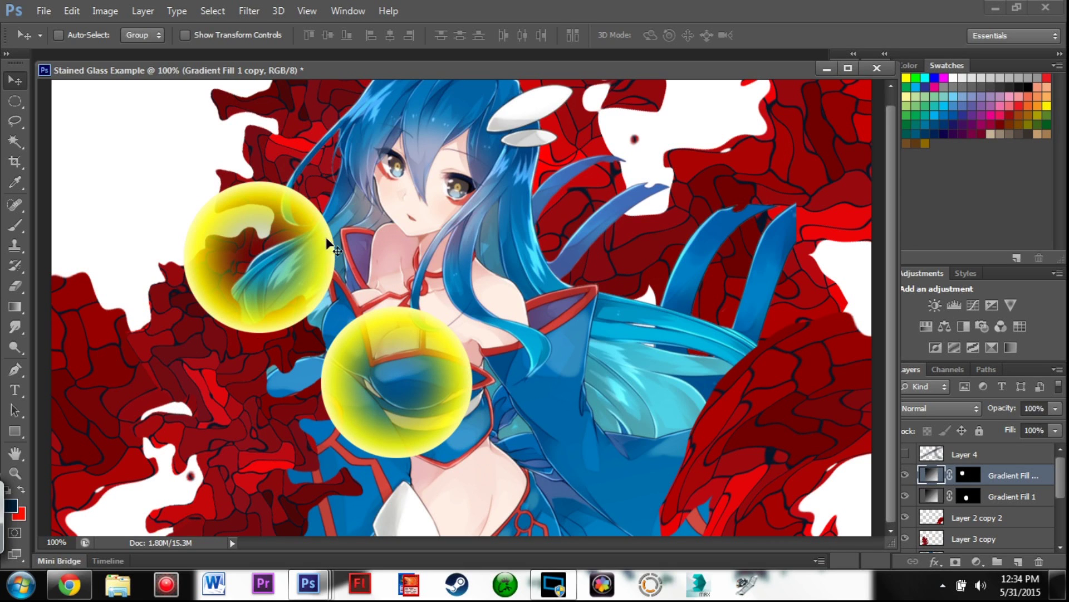
{"action": "key", "text": "ctrl+t"}
{"action": "left_click_drag", "start_coordinate": [336, 181], "coordinate": [301, 333]}
{"action": "key", "text": "Return"}
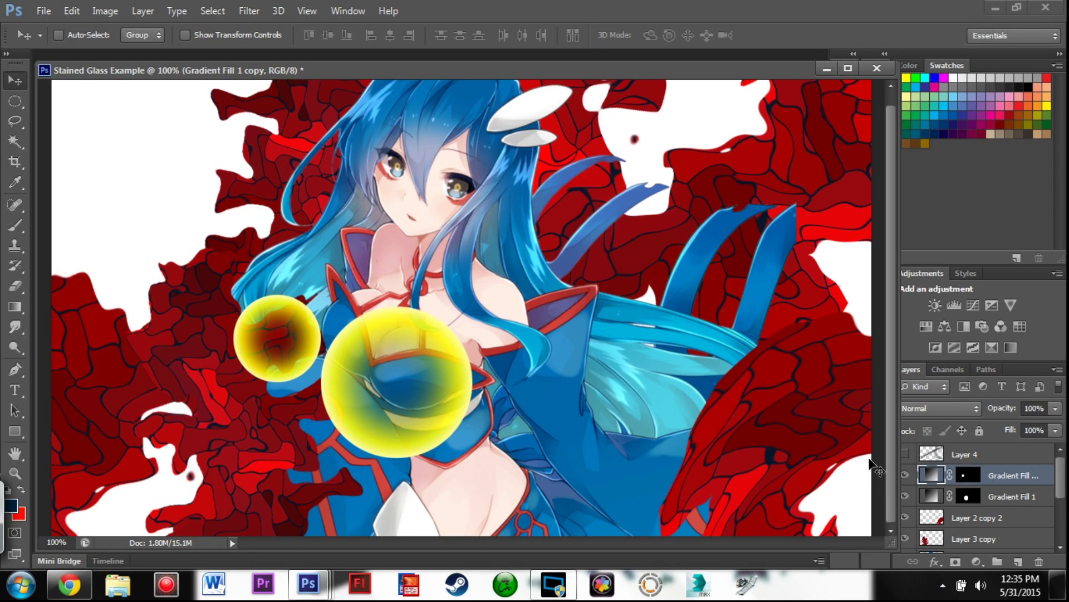
Duplicate the smaller orb, scale the copy to 50% in width and height, and place it just above and between the other two orbs
{"action": "key", "text": "ctrl+j"}
{"action": "left_click_drag", "start_coordinate": [292, 348], "coordinate": [563, 401]}
{"action": "key", "text": "ctrl+t"}
{"action": "left_click_drag", "start_coordinate": [600, 344], "coordinate": [529, 345]}
{"action": "key", "text": "ctrl+z"}
{"action": "key", "text": "ctrl+z"}
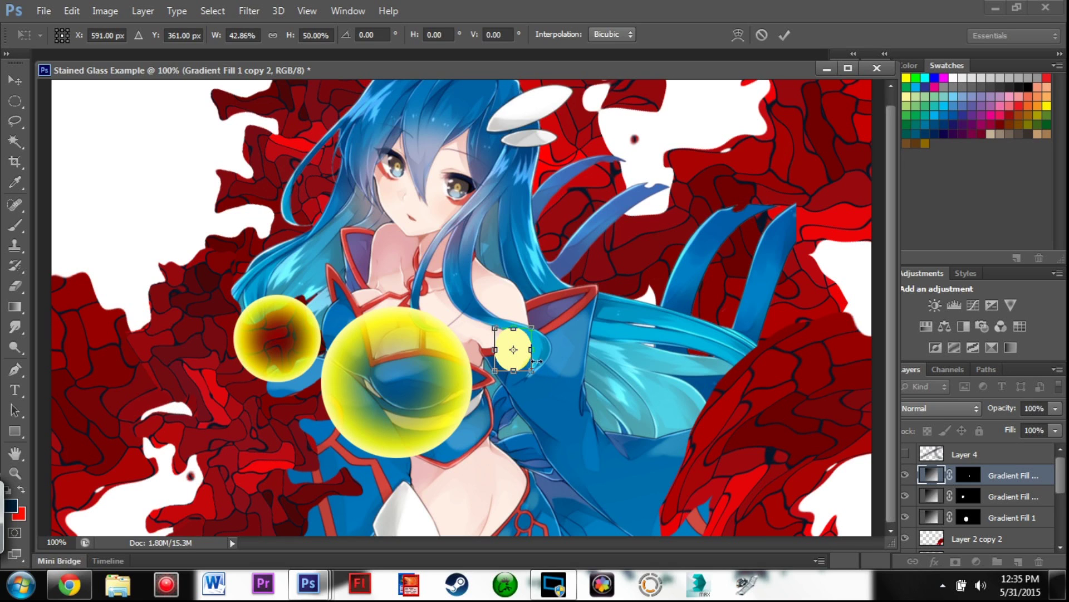
{"action": "left_click_drag", "start_coordinate": [258, 36], "coordinate": [180, 25]}
{"action": "type", "text": "50"}
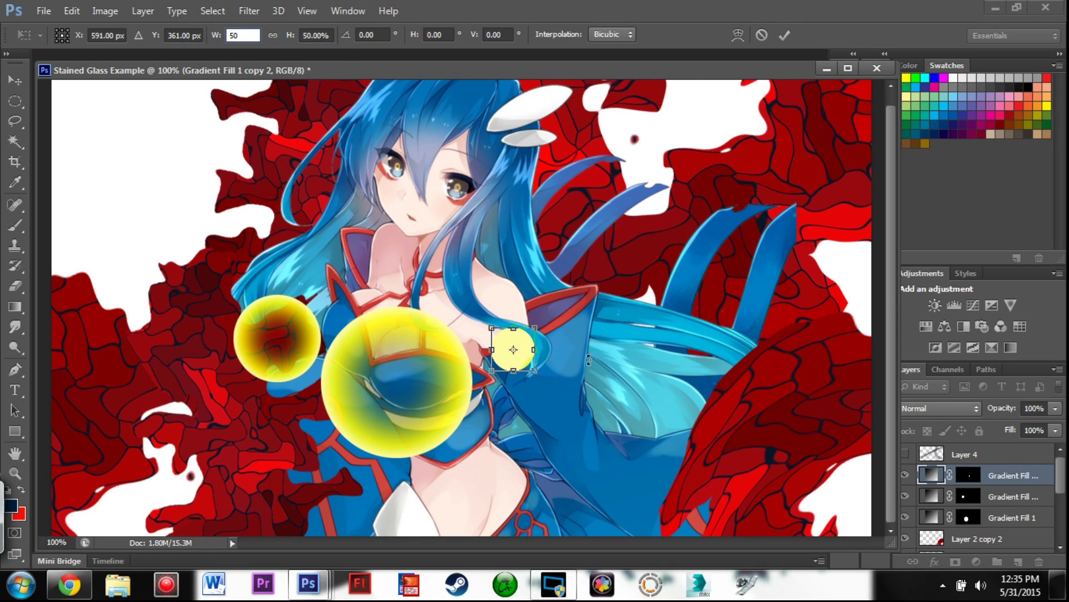
{"action": "left_click_drag", "start_coordinate": [524, 349], "coordinate": [350, 290]}
{"action": "key", "text": "Return"}
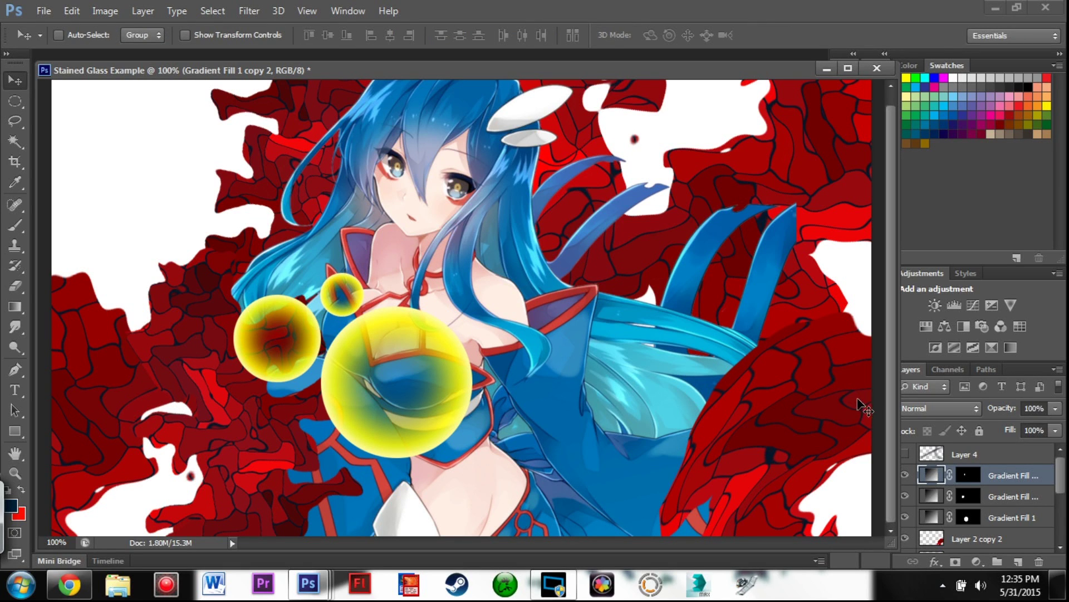
Select the large orb's Gradient Fill 1 layer and start a free transform on it
{"action": "left_click", "coordinate": [936, 512]}
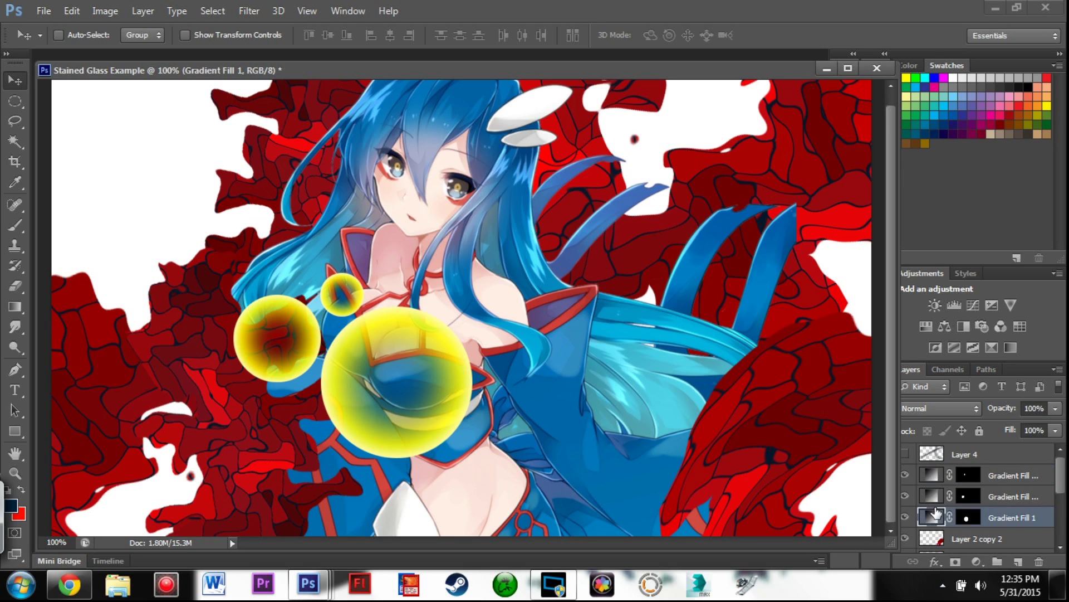
{"action": "key", "text": "ctrl+t"}
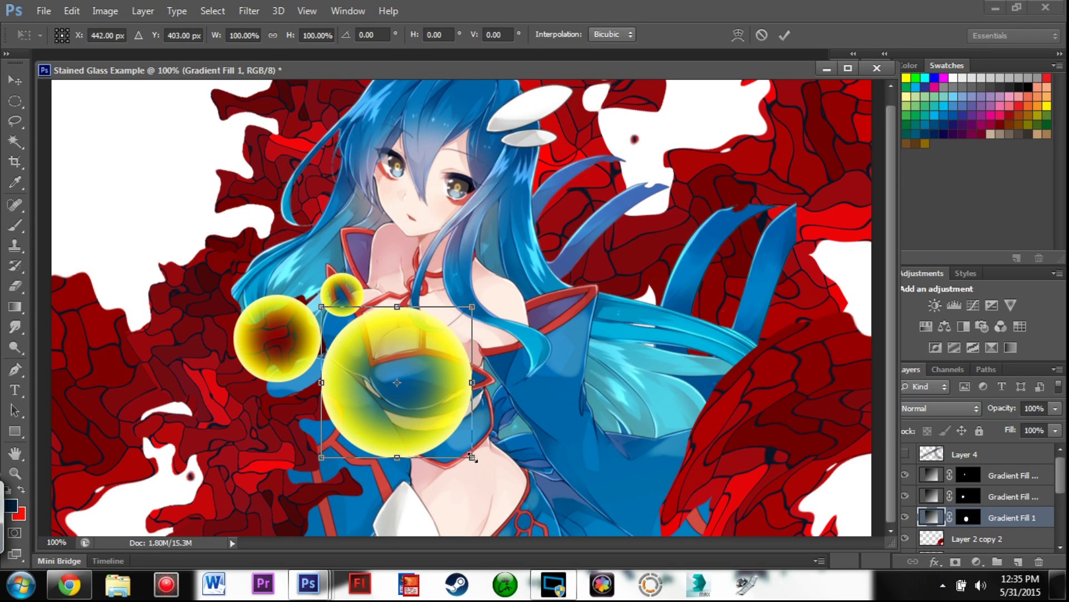
Scale the largest gradient bubble down to about half its size and fit it against the two smaller bubbles
{"action": "left_click_drag", "start_coordinate": [472, 457], "coordinate": [400, 376]}
{"action": "left_click_drag", "start_coordinate": [386, 340], "coordinate": [387, 349]}
{"action": "key", "text": "Return"}
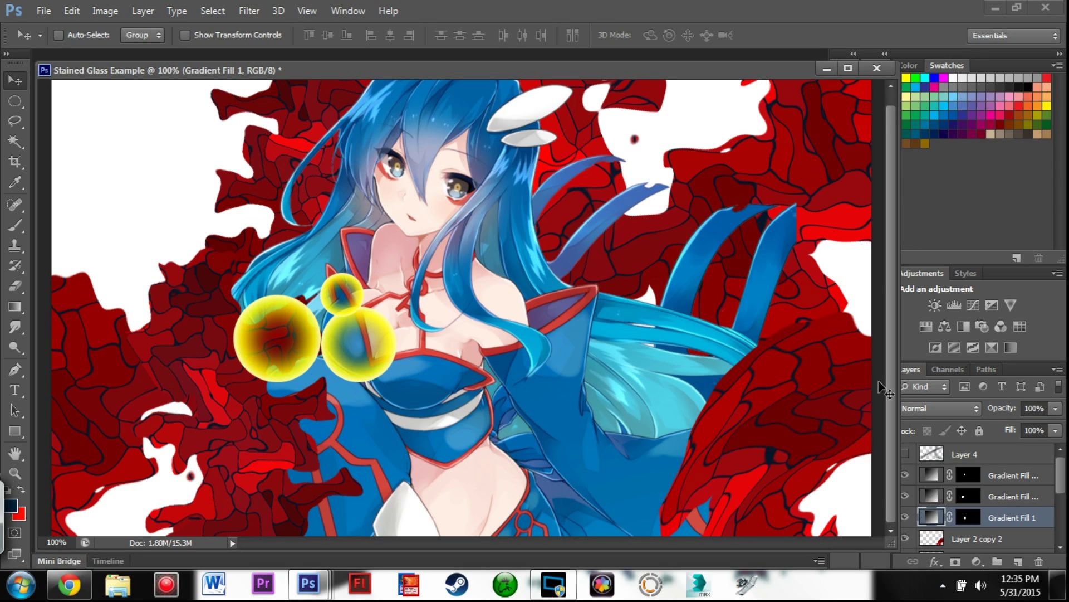
Merge the three Gradient Fill bubble layers into a single layer
{"action": "left_click", "coordinate": [974, 474], "text": "shift"}
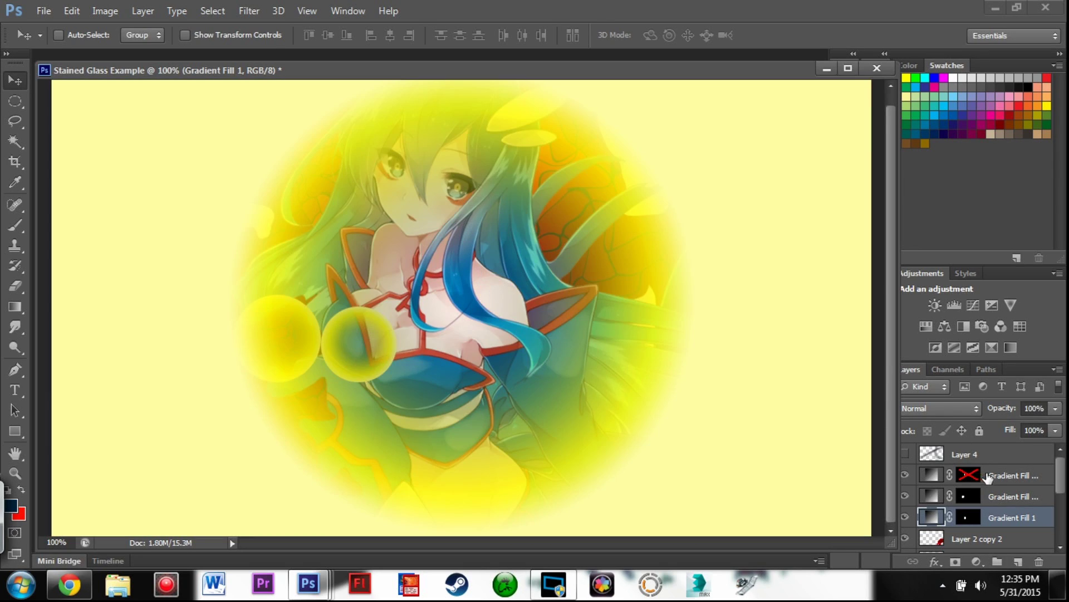
{"action": "left_click", "coordinate": [969, 474]}
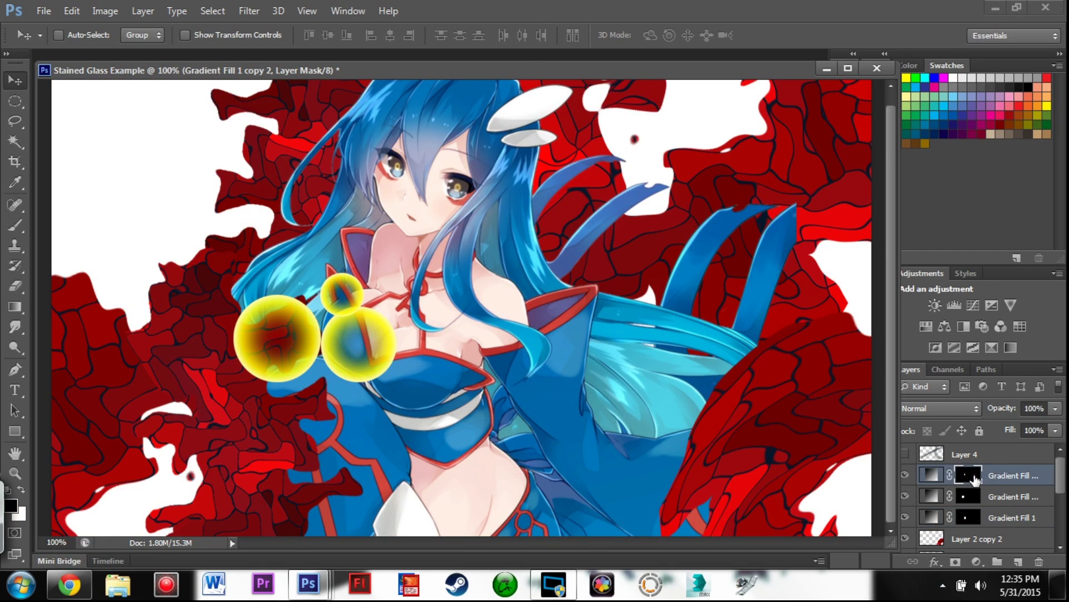
{"action": "left_click", "coordinate": [995, 520]}
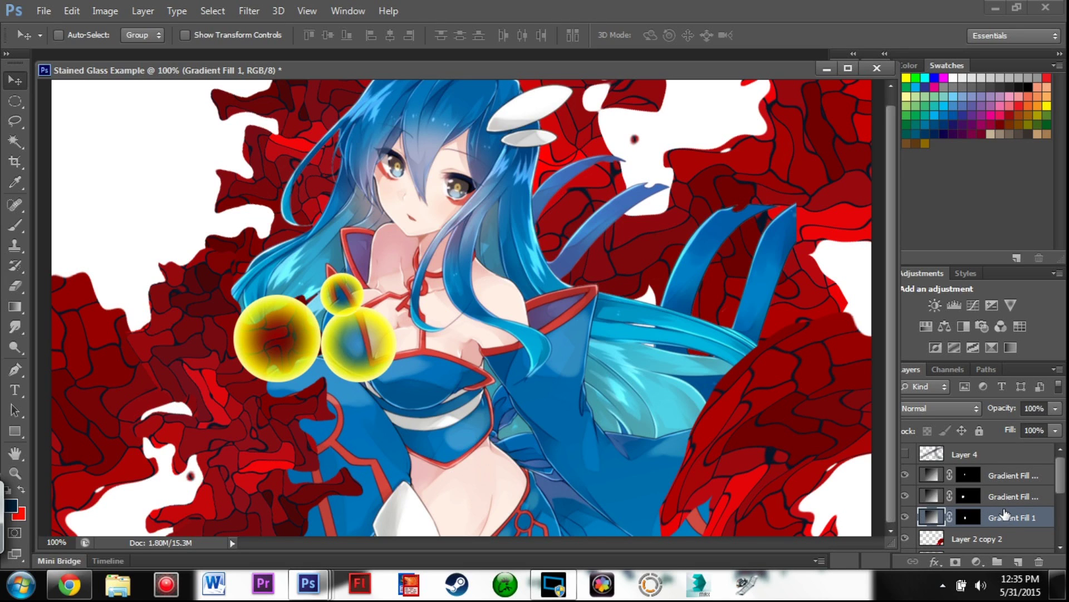
{"action": "left_click", "coordinate": [931, 477], "text": "shift"}
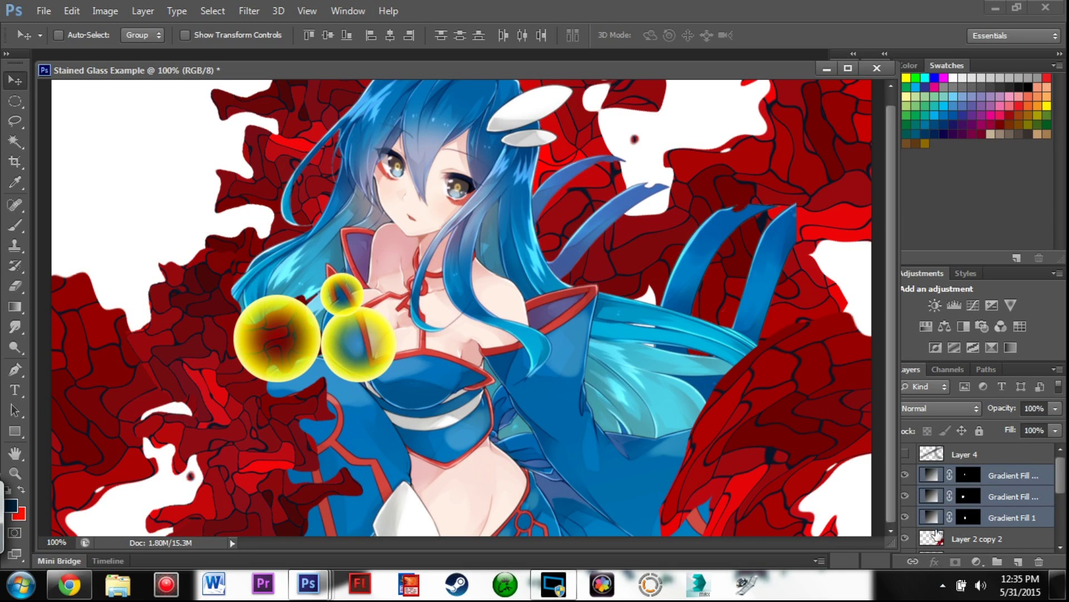
{"action": "key", "text": "ctrl+e"}
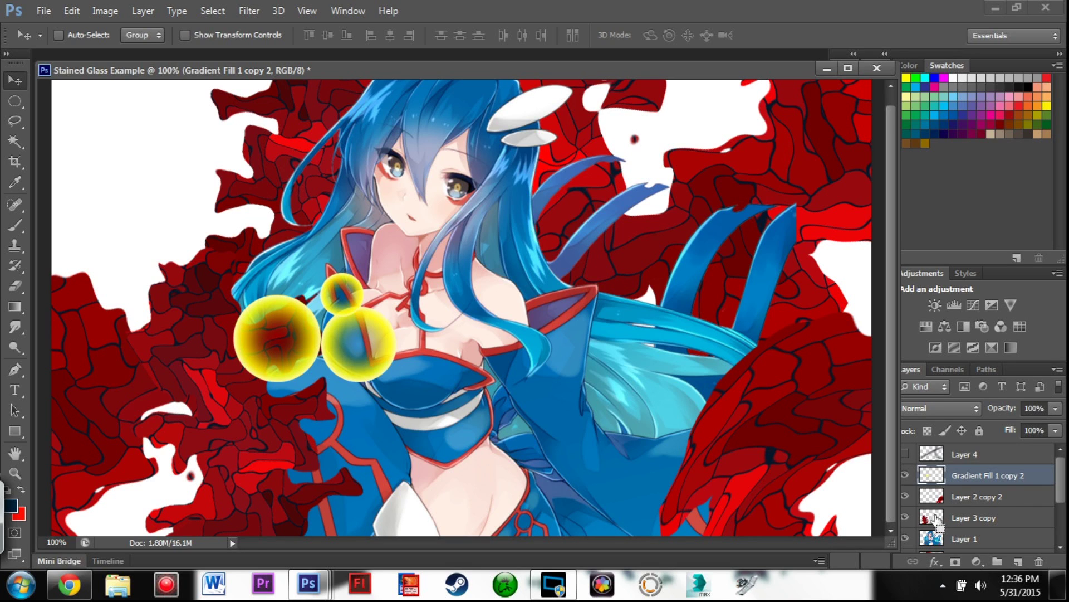
Duplicate the merged bubble cluster and transform the copy into a smaller, reoriented cluster over the character's shoulder
{"action": "left_click_drag", "start_coordinate": [378, 356], "coordinate": [523, 270], "text": "alt"}
{"action": "key", "text": "ctrl+t"}
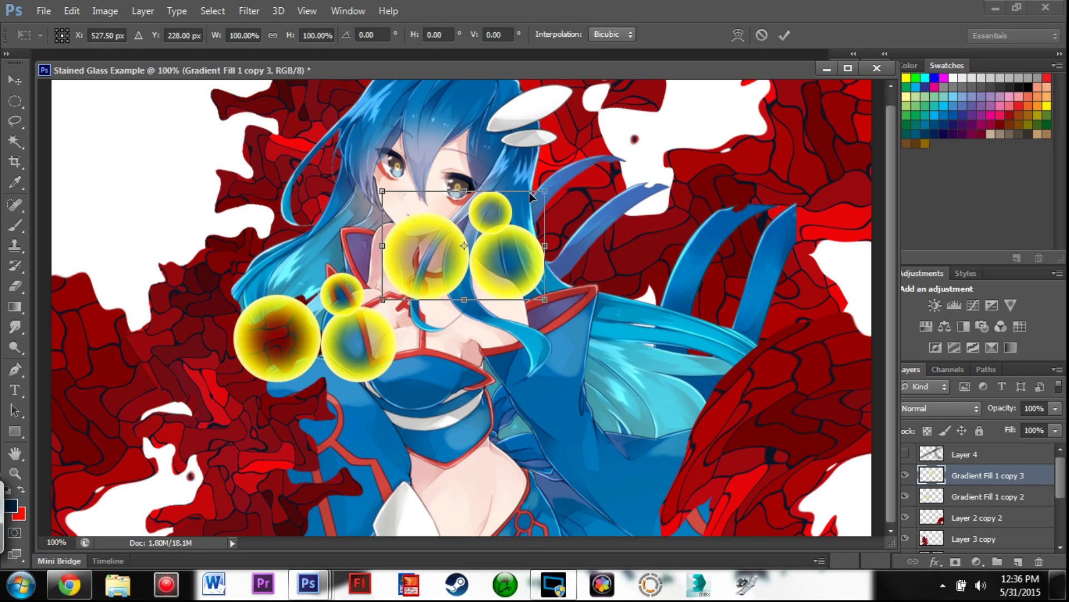
{"action": "left_click_drag", "start_coordinate": [546, 187], "coordinate": [321, 234], "text": "shift"}
{"action": "left_click_drag", "start_coordinate": [425, 232], "coordinate": [452, 269]}
{"action": "key", "text": "Return"}
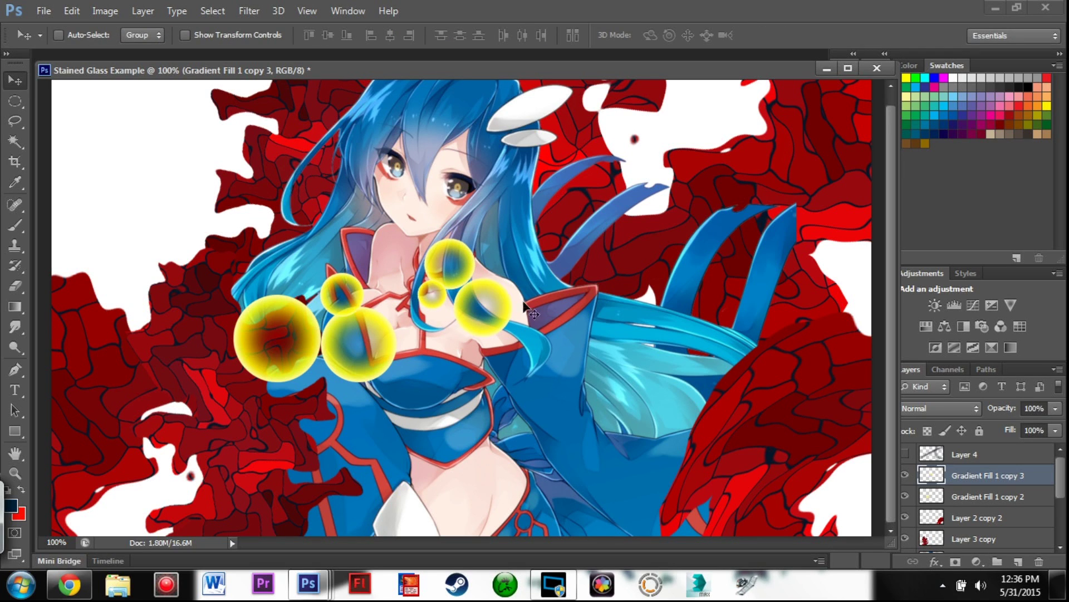
Duplicate the shoulder bubble cluster, rotate the copy to 82.10° at 67% width and height, and place it on the chest below
{"action": "key", "text": "ctrl+j"}
{"action": "left_click_drag", "start_coordinate": [488, 312], "coordinate": [488, 423]}
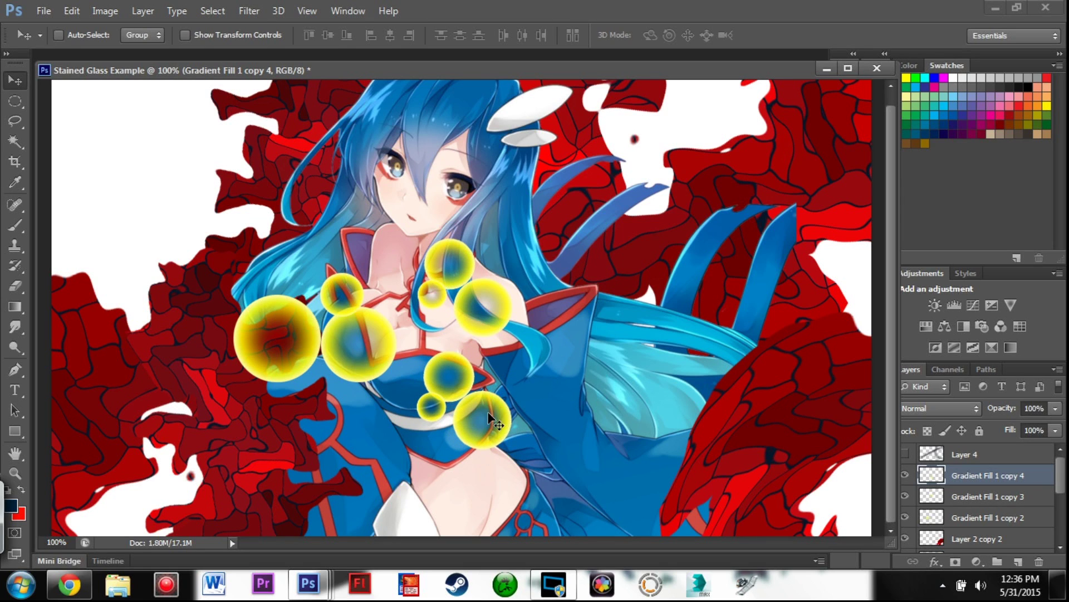
{"action": "key", "text": "ctrl+t"}
{"action": "left_click_drag", "start_coordinate": [514, 350], "coordinate": [548, 458]}
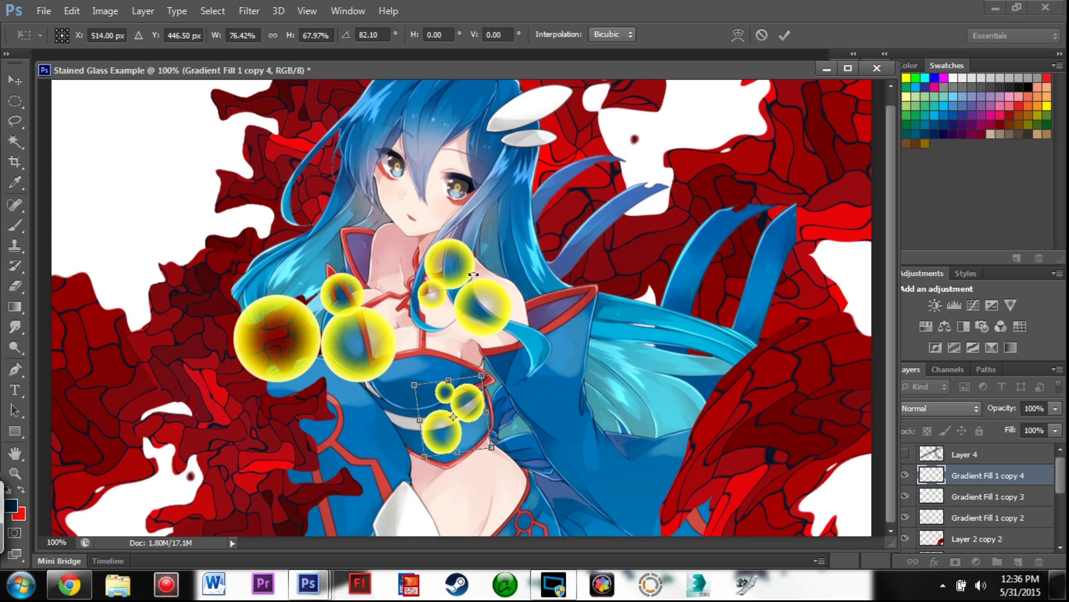
{"action": "left_click_drag", "start_coordinate": [254, 35], "coordinate": [205, 46]}
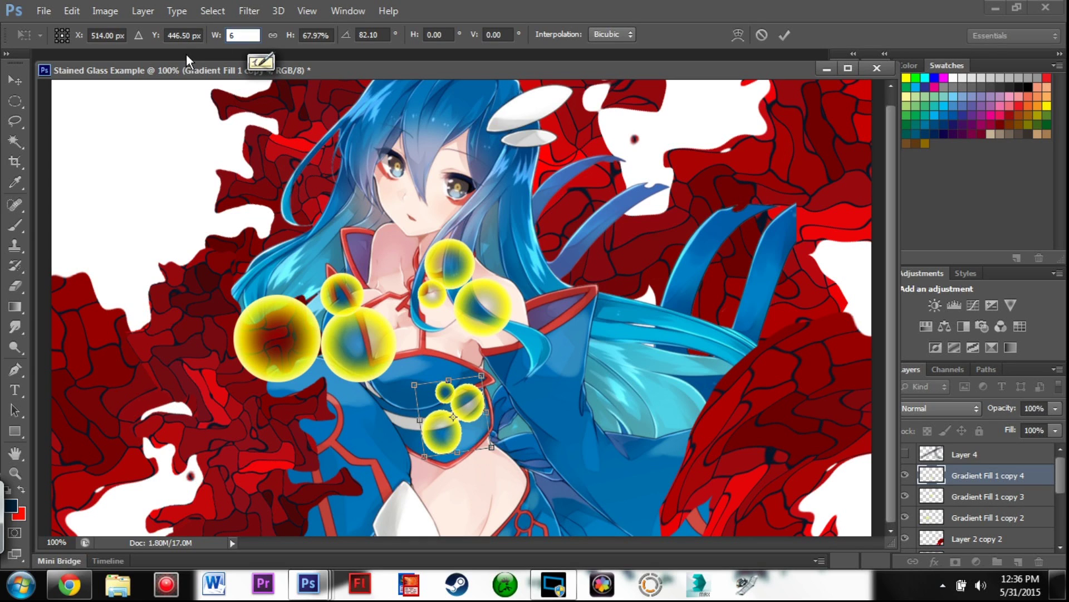
{"action": "type", "text": "67"}
{"action": "key", "text": "Tab"}
{"action": "type", "text": "67"}
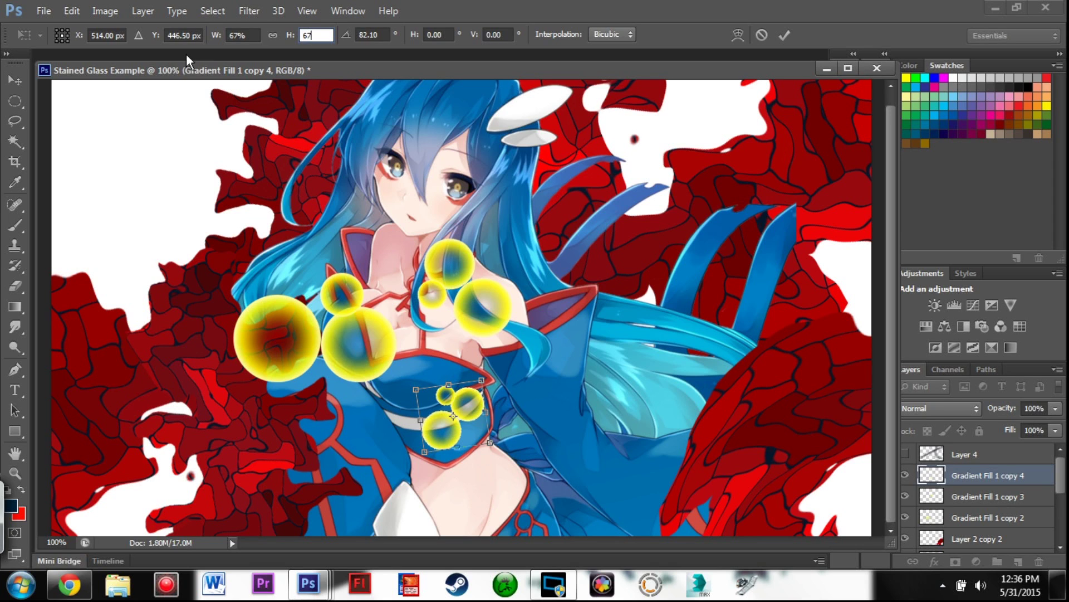
{"action": "key", "text": "Return"}
{"action": "key", "text": "Return"}
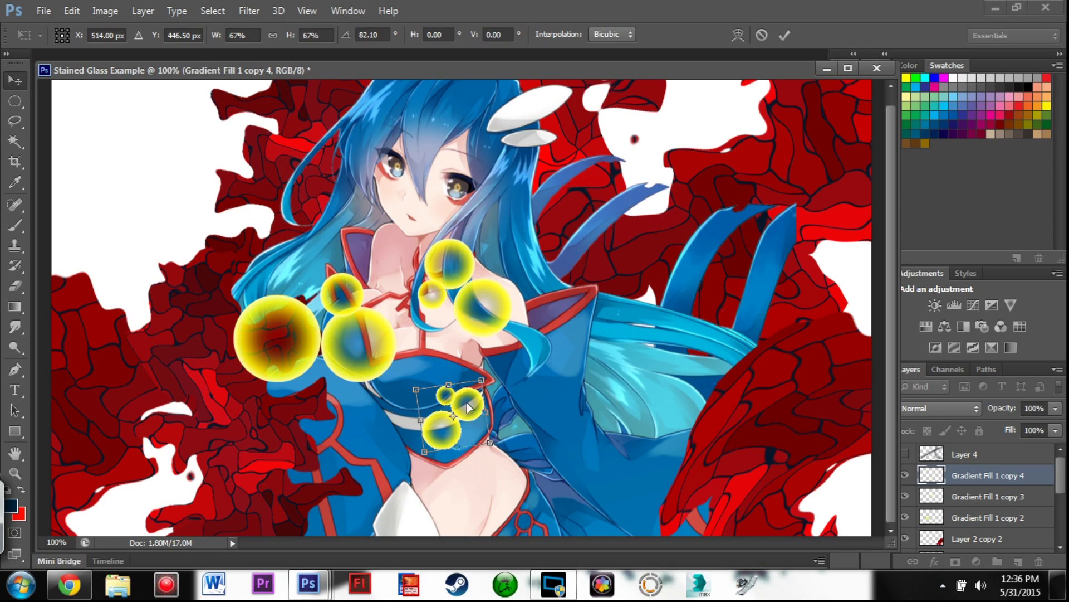
{"action": "left_click_drag", "start_coordinate": [467, 401], "coordinate": [446, 353]}
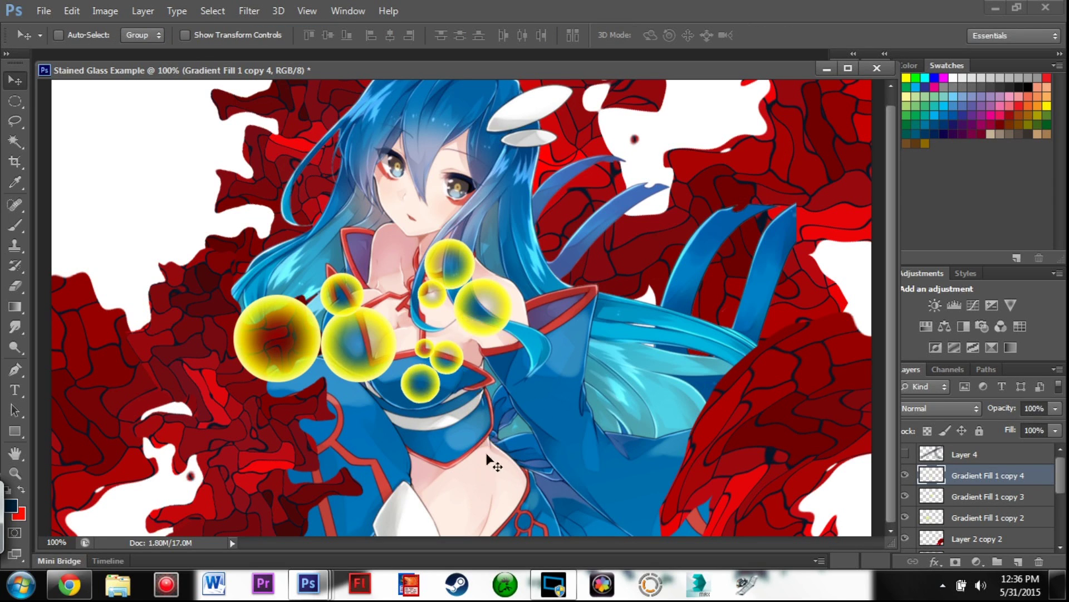
Merge the three bubble cluster layers and place the result beside the character's hair, stacked directly beneath Layer 3 copy
{"action": "left_click", "coordinate": [934, 520], "text": "shift"}
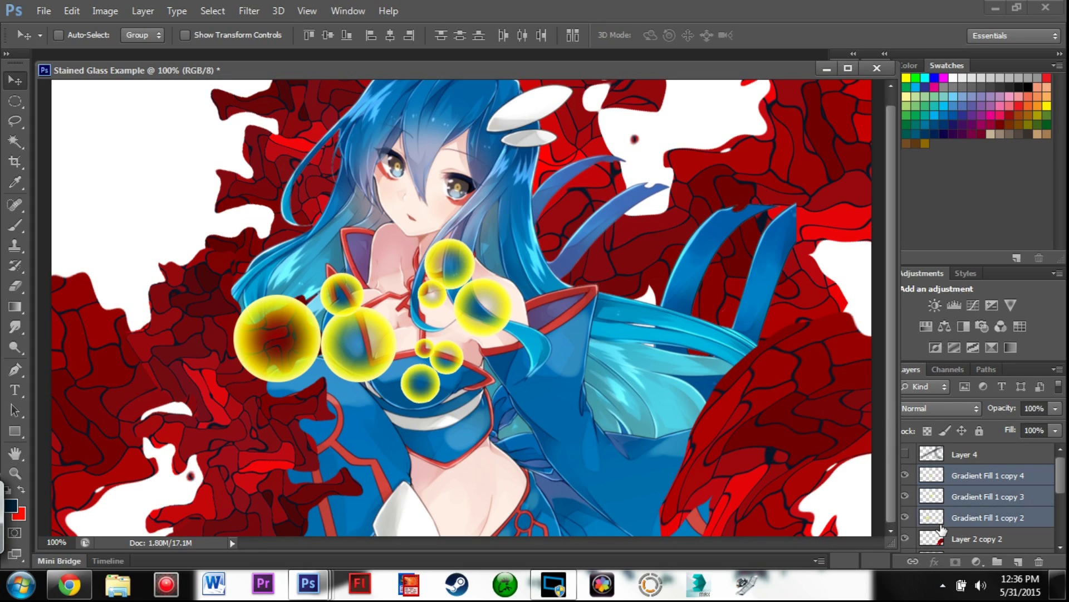
{"action": "key", "text": "ctrl+e"}
{"action": "left_click_drag", "start_coordinate": [356, 323], "coordinate": [266, 269]}
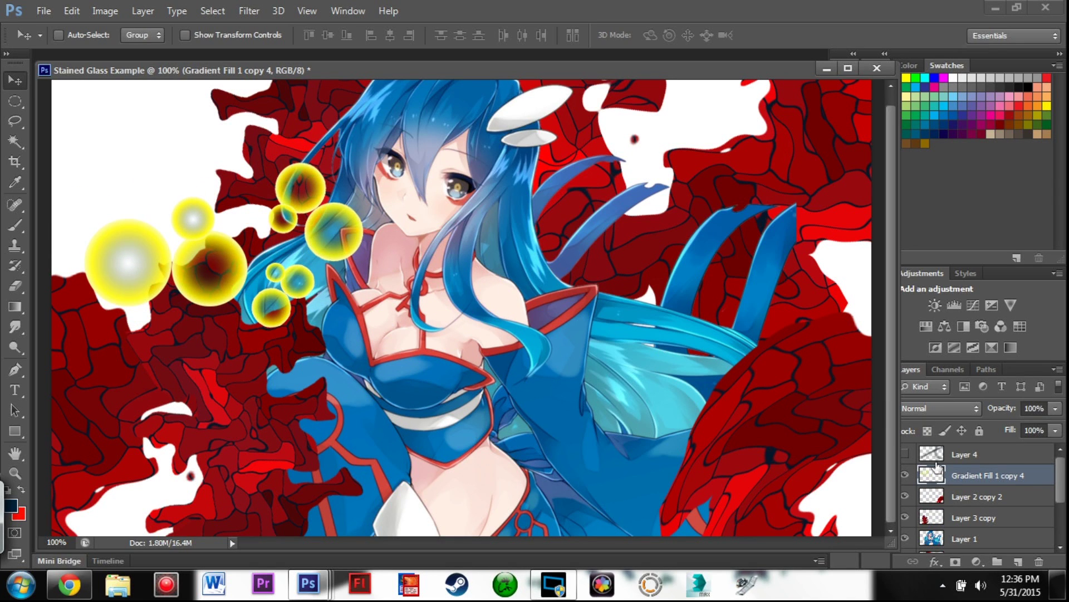
{"action": "left_click_drag", "start_coordinate": [931, 479], "coordinate": [930, 524]}
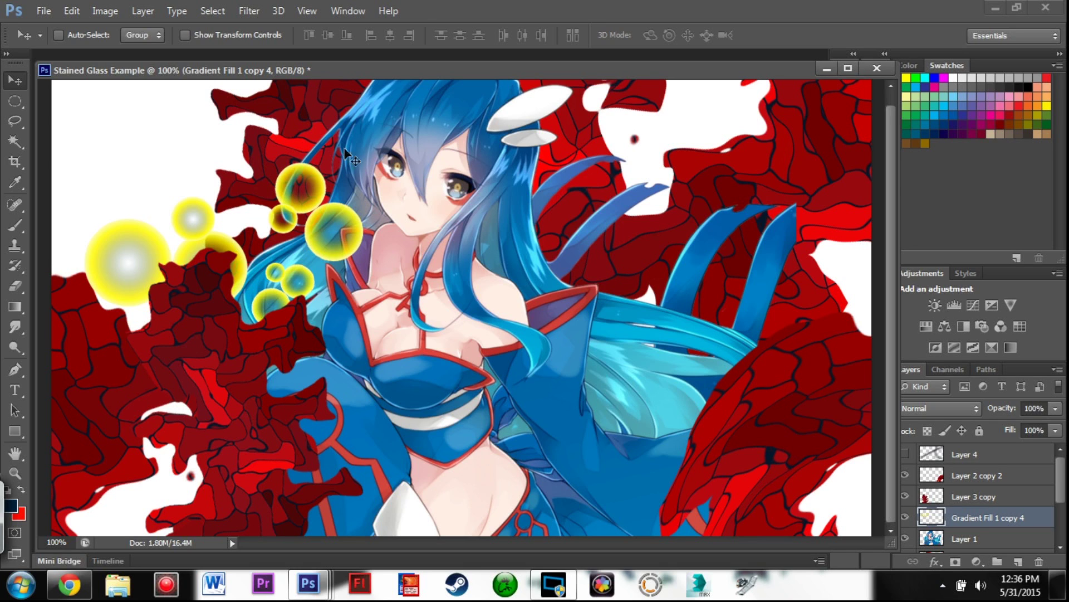
Apply a randomized sine Wave distortion to the bubble layer, with 5 generators, wavelength 10 to 120 and amplitude 5 to 35
{"action": "left_click", "coordinate": [249, 11]}
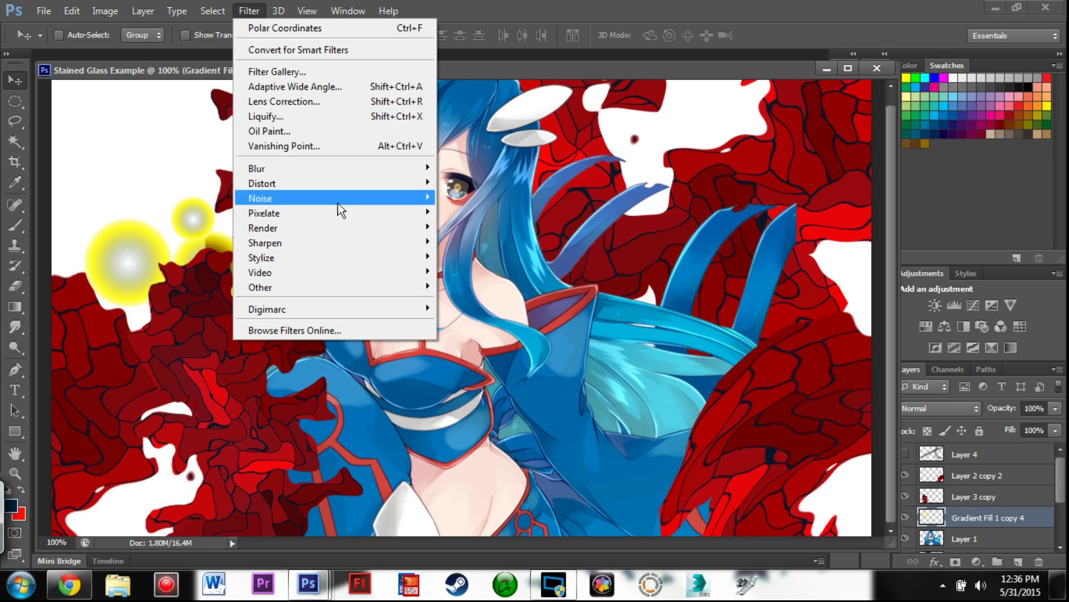
{"action": "mouse_move", "coordinate": [339, 183]}
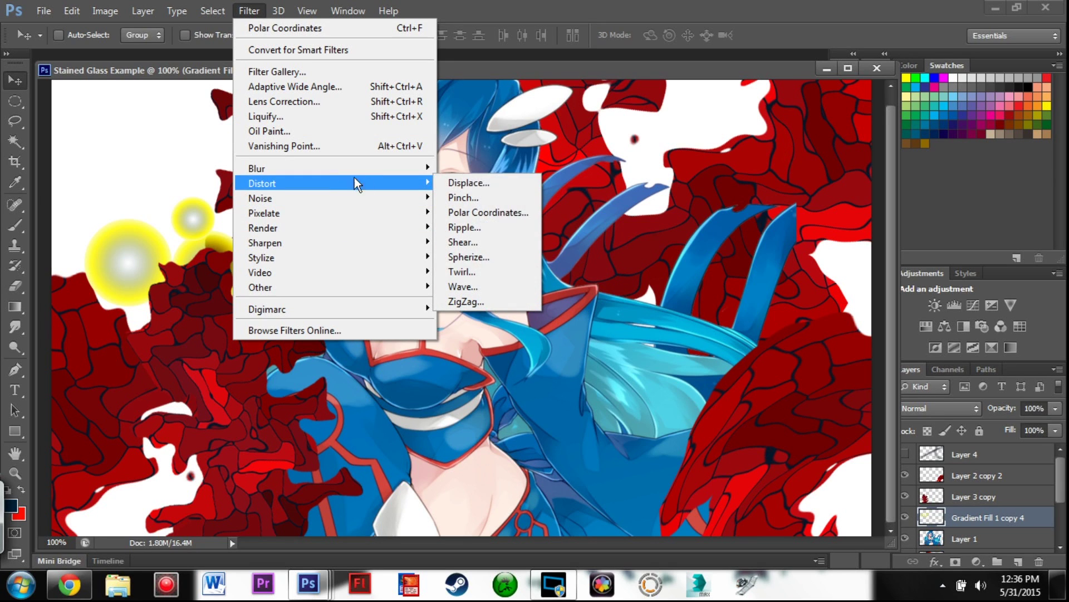
{"action": "left_click", "coordinate": [482, 286]}
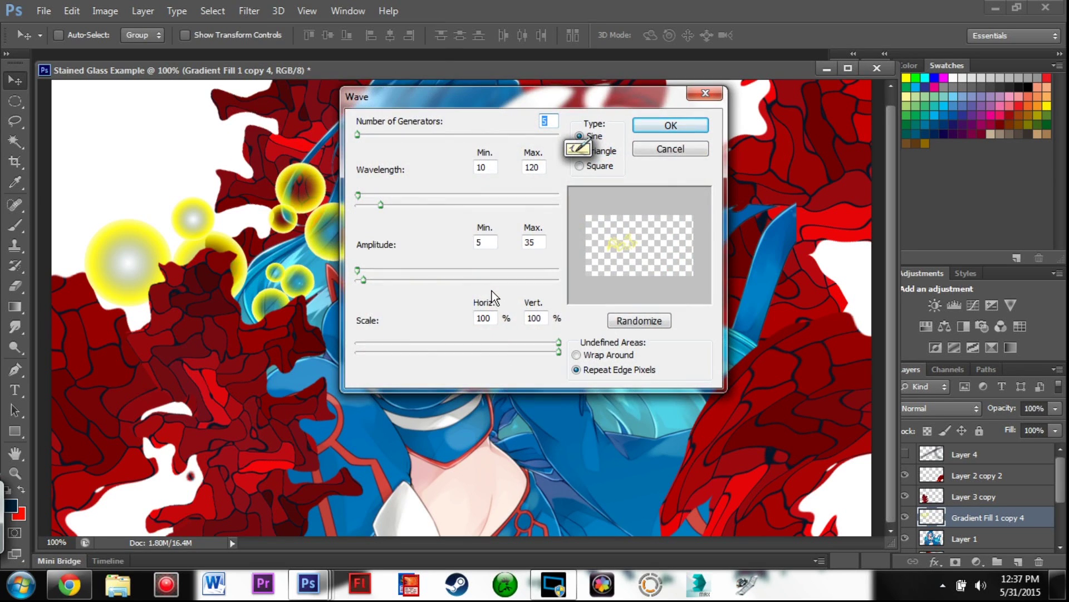
{"action": "left_click", "coordinate": [643, 318]}
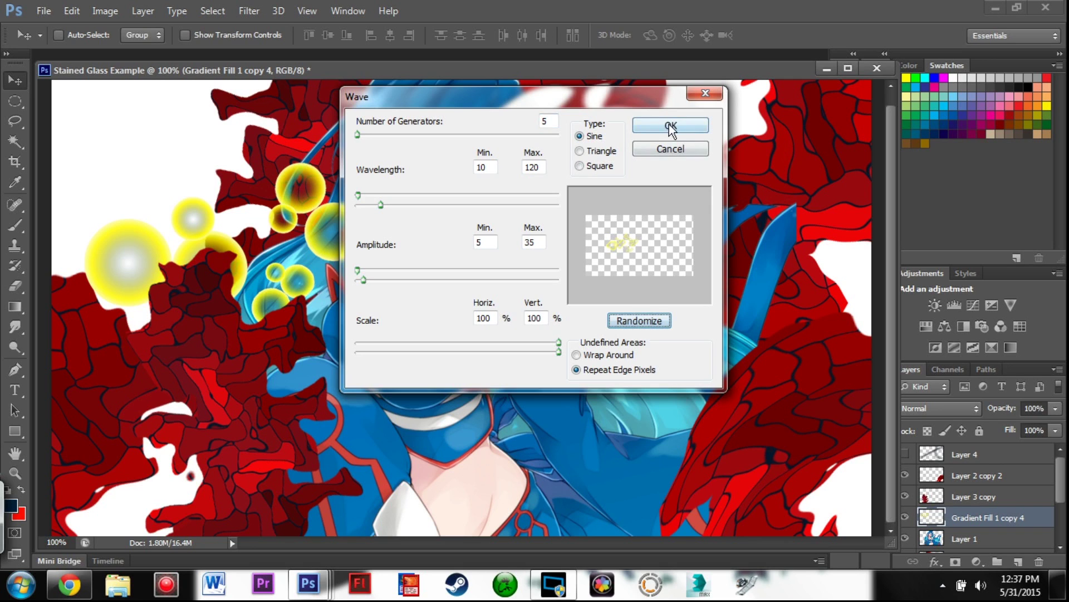
{"action": "left_click", "coordinate": [671, 126]}
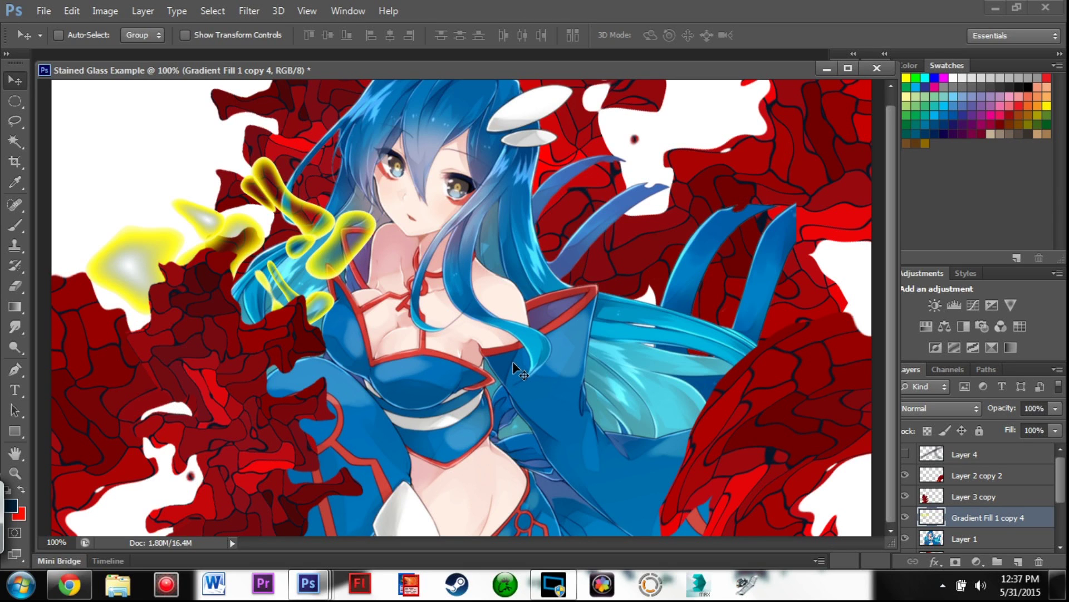
Undo the wave distortion and reapply the same filter to a duplicate of the bubble layer, hiding the original
{"action": "key", "text": "ctrl+z"}
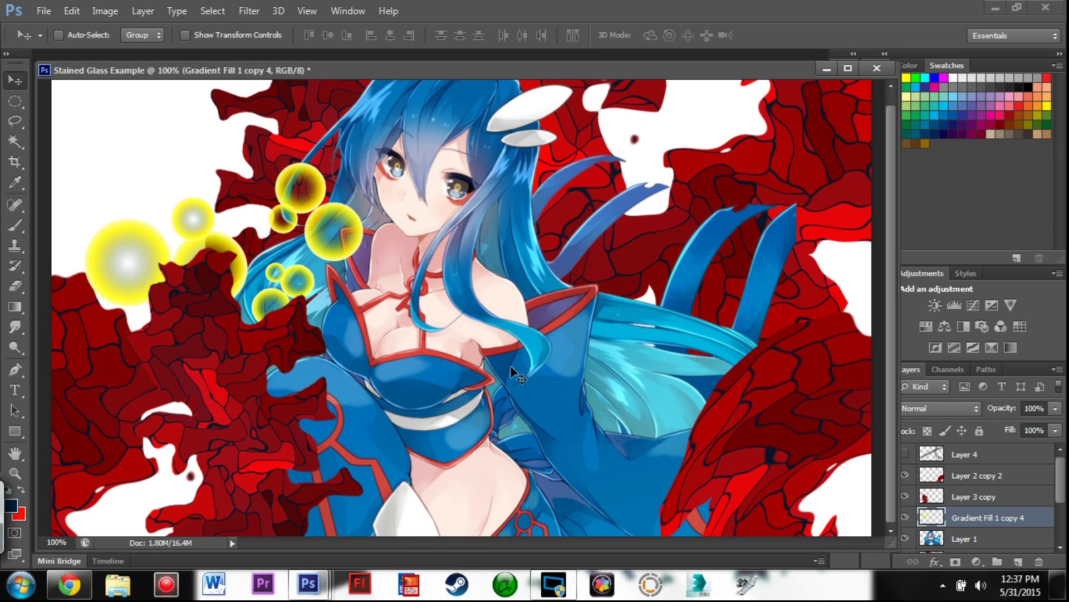
{"action": "key", "text": "ctrl+j"}
{"action": "left_click", "coordinate": [906, 539]}
{"action": "key", "text": "ctrl+f"}
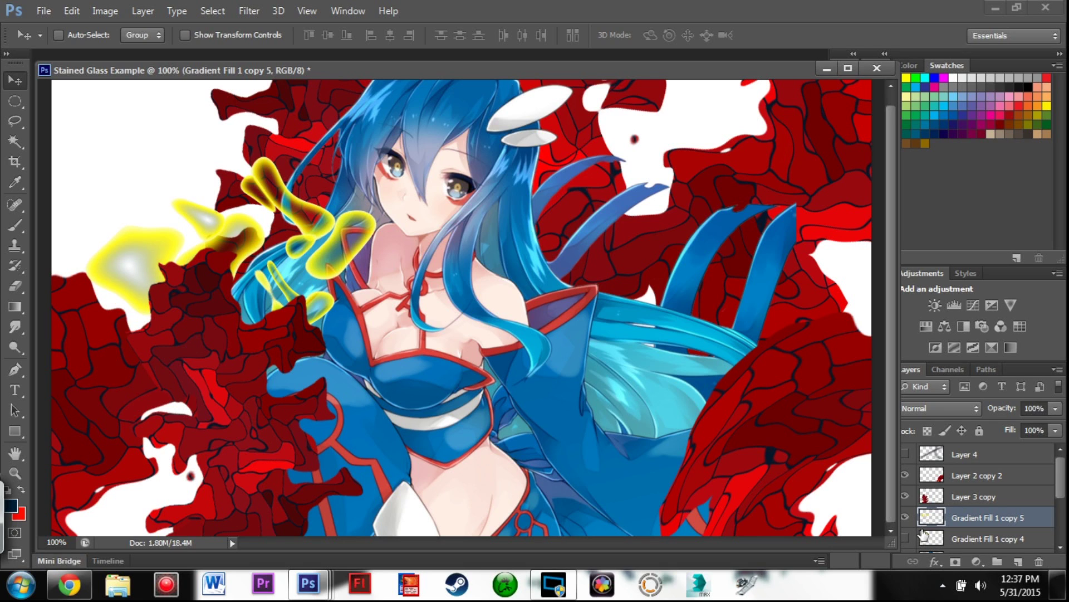
Stack the hidden round-bubble layer above the distorted copy, show it, and move its bubbles up the canvas
{"action": "left_click_drag", "start_coordinate": [945, 539], "coordinate": [947, 507]}
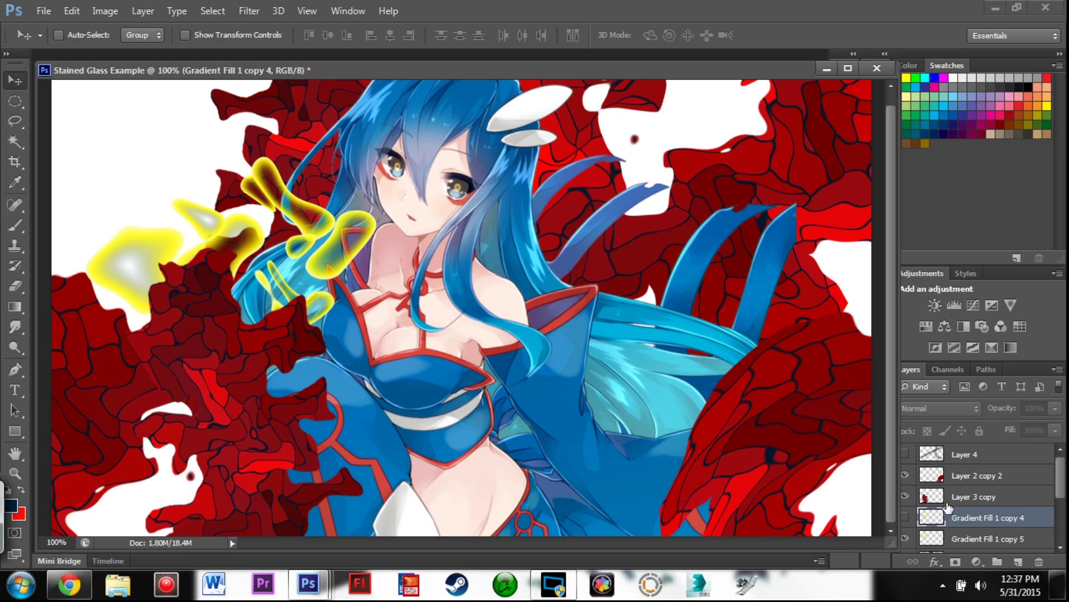
{"action": "left_click", "coordinate": [906, 518]}
{"action": "left_click_drag", "start_coordinate": [345, 287], "coordinate": [340, 194]}
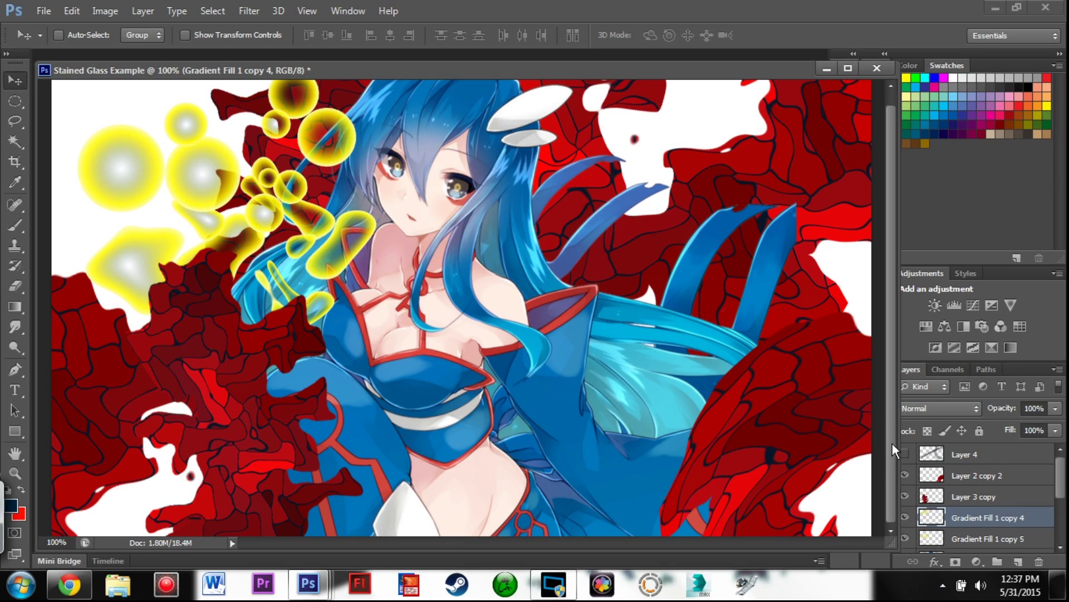
Duplicate the round-bubble layer, hide the original, scale the copy to 55% width and height, and place it just above the distorted bubbles
{"action": "key", "text": "ctrl+j"}
{"action": "left_click", "coordinate": [905, 539]}
{"action": "key", "text": "ctrl+t"}
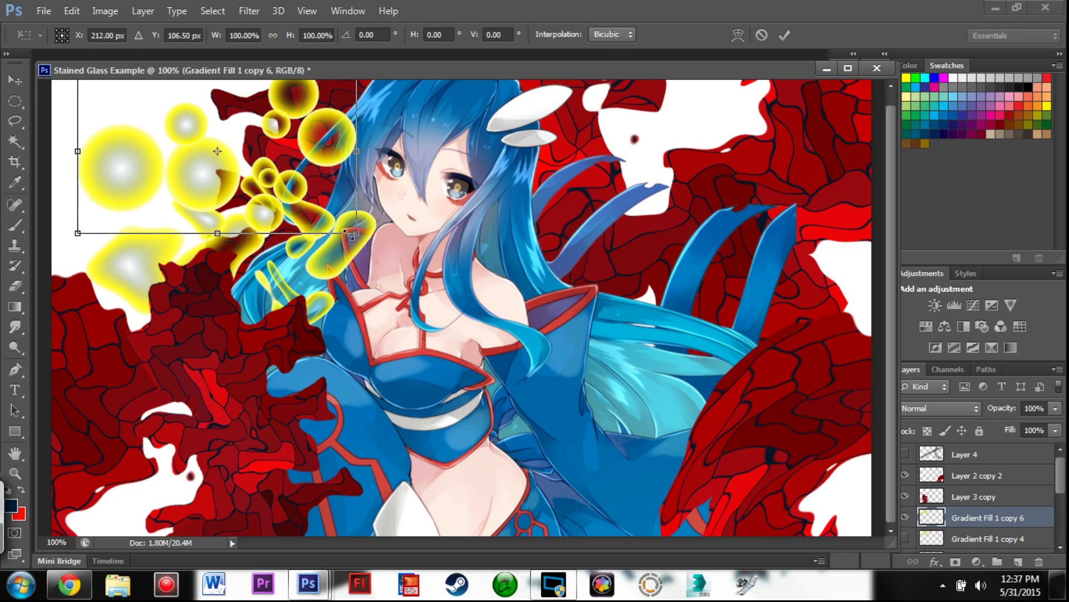
{"action": "left_click_drag", "start_coordinate": [357, 236], "coordinate": [296, 234]}
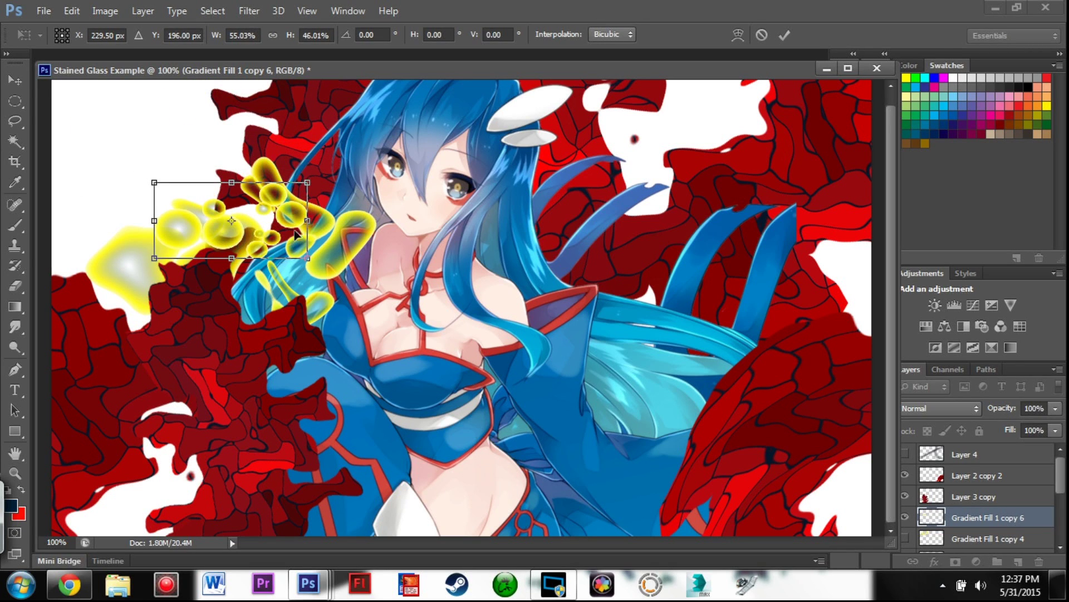
{"action": "left_click", "coordinate": [256, 37]}
{"action": "left_click_drag", "start_coordinate": [256, 33], "coordinate": [182, 31]}
{"action": "type", "text": "55"}
{"action": "key", "text": "Tab"}
{"action": "type", "text": "55"}
{"action": "key", "text": "Return"}
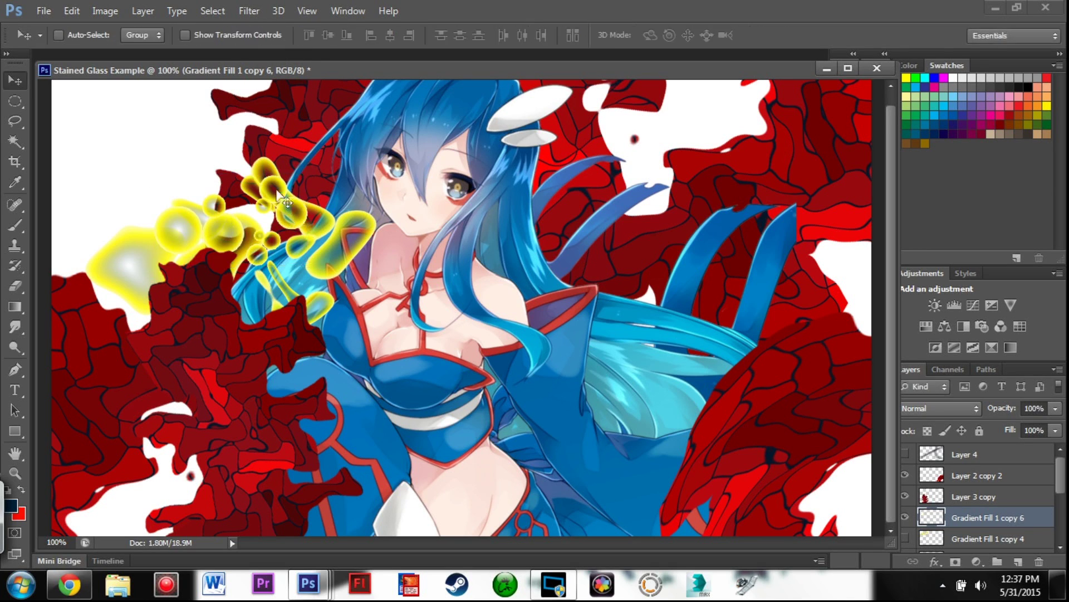
{"action": "left_click_drag", "start_coordinate": [276, 202], "coordinate": [228, 187]}
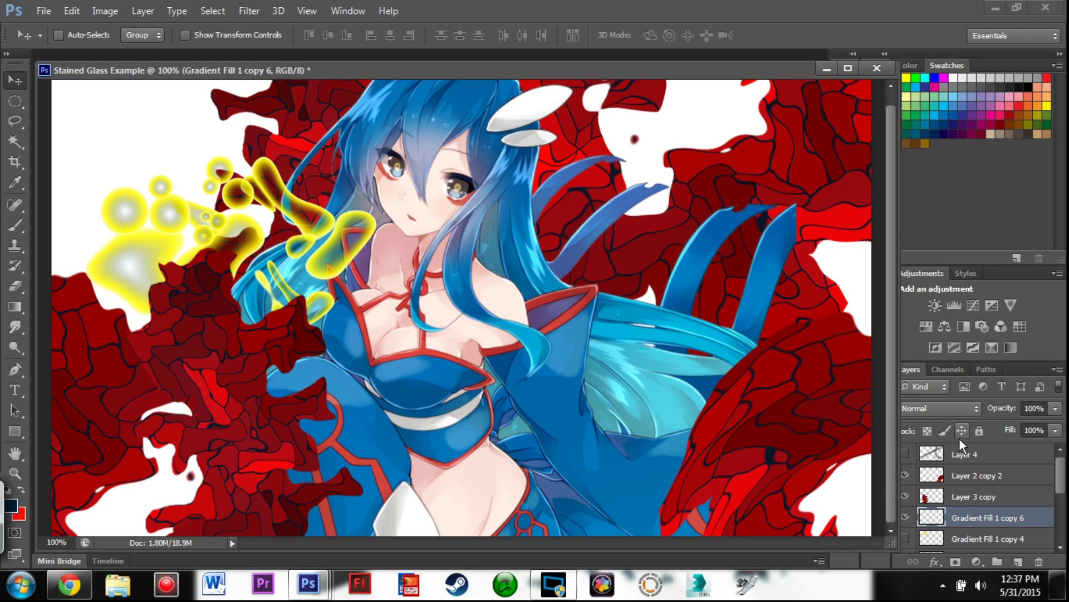
Fill the white Background layer with the dark blue foreground colour using the Paint Bucket tool
{"action": "left_click_drag", "start_coordinate": [1062, 474], "coordinate": [1061, 548]}
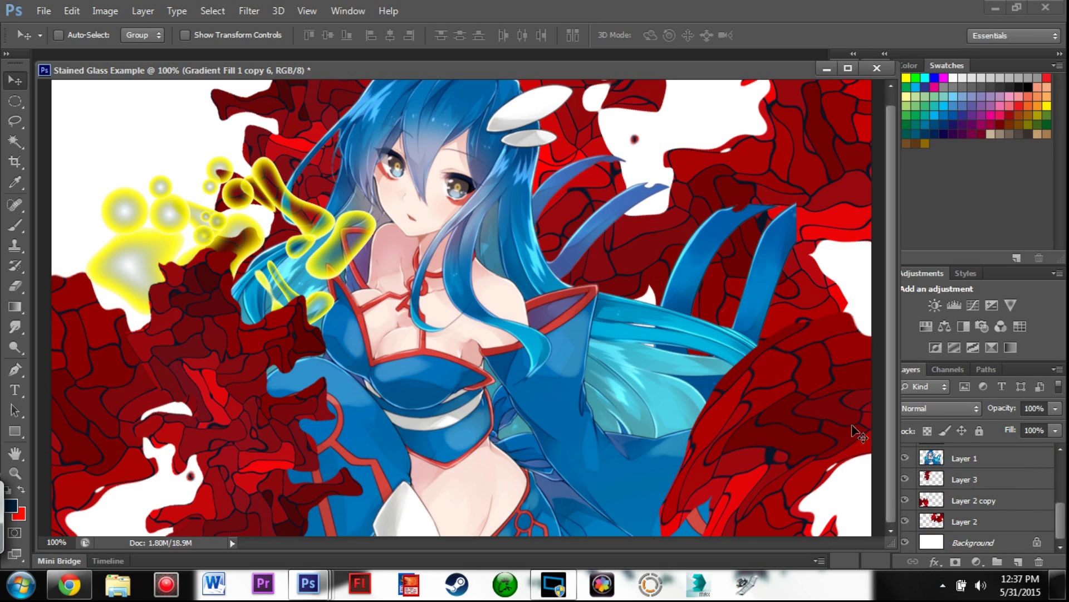
{"action": "left_click", "coordinate": [936, 543]}
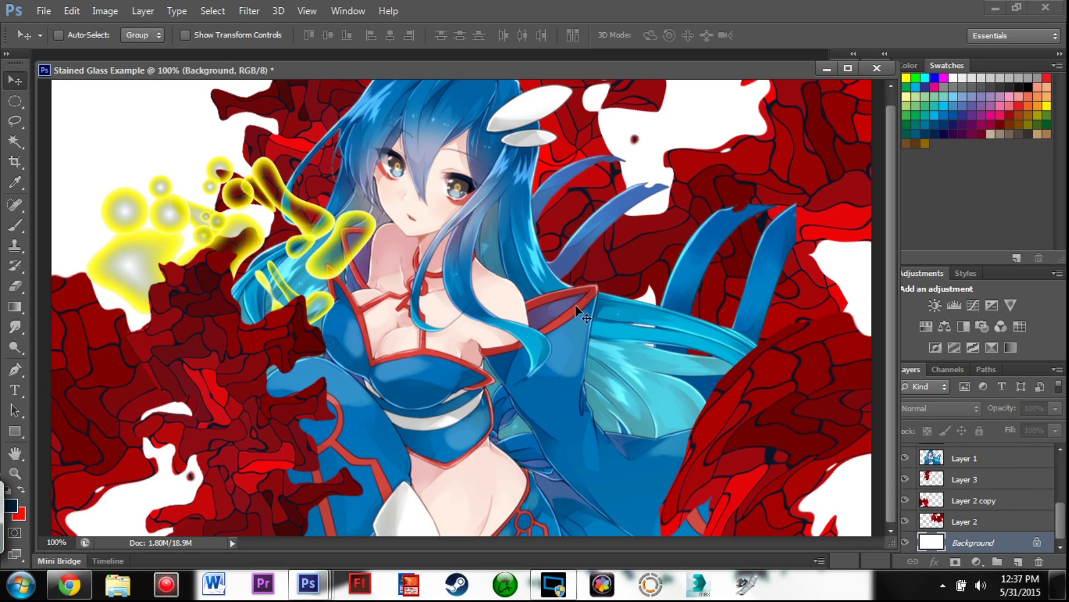
{"action": "left_click", "coordinate": [17, 307]}
{"action": "left_click", "coordinate": [68, 323]}
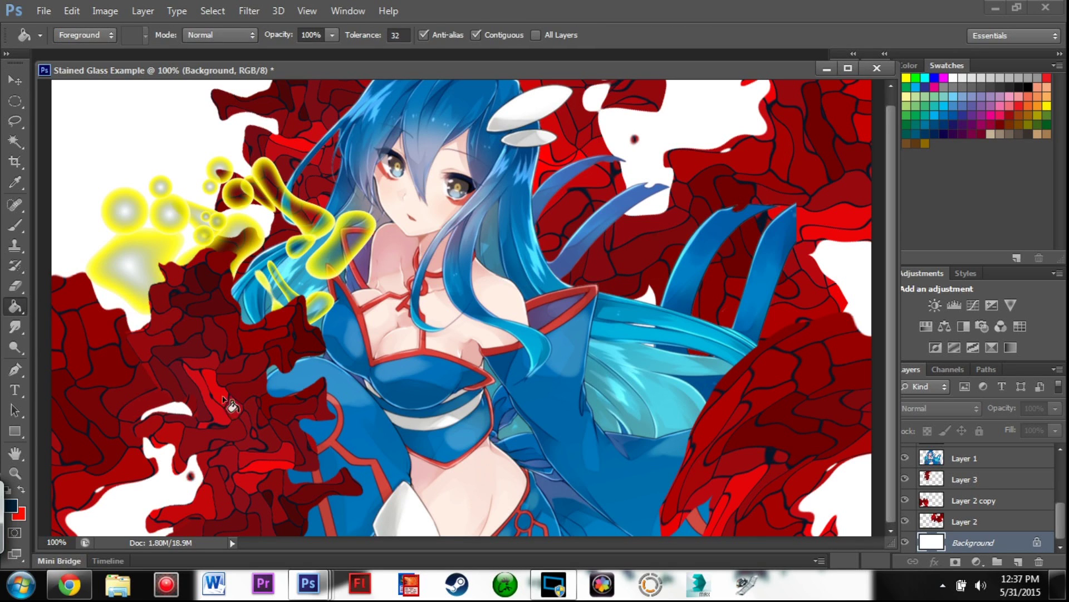
{"action": "left_click", "coordinate": [154, 137]}
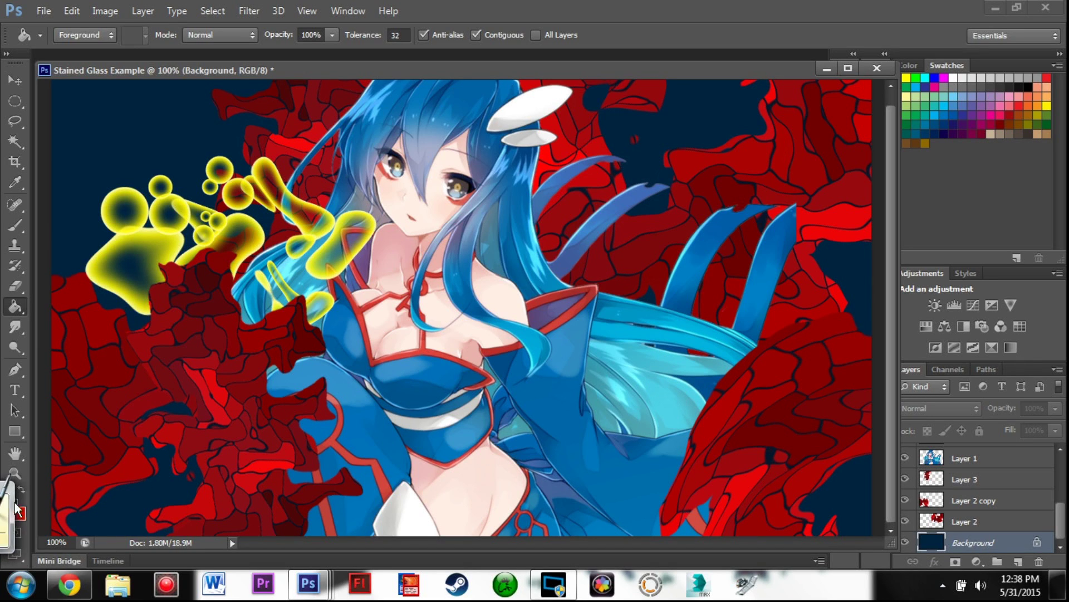
{"action": "left_click_drag", "start_coordinate": [21, 512], "coordinate": [11, 173]}
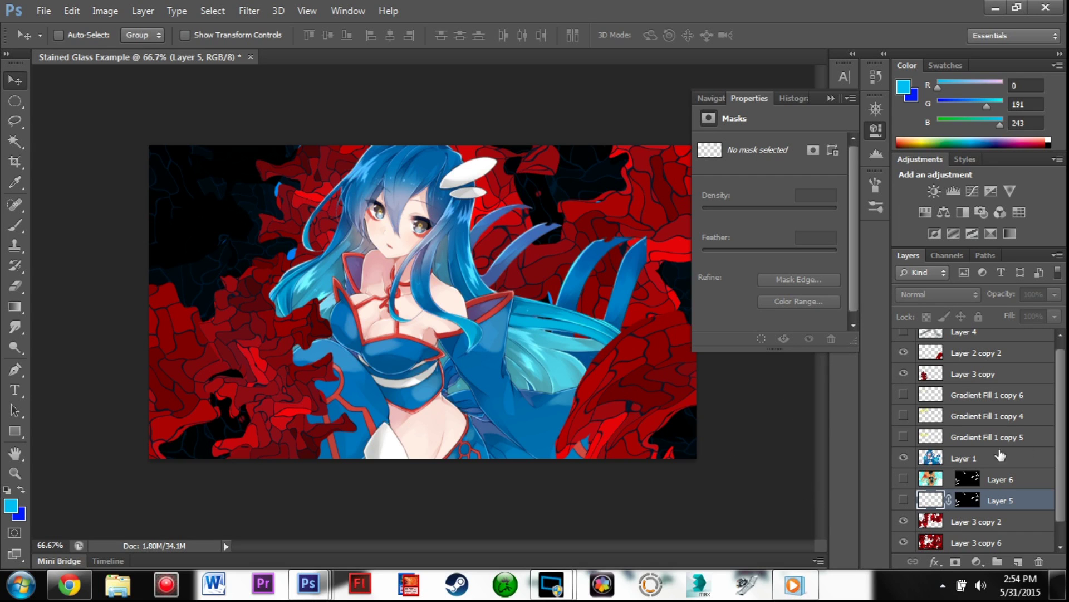
Delete the hidden masked layers Layer 6 and Layer 5, and show the bubble layers Gradient Fill 1 copy 5 and Gradient Fill 1 copy 6
{"action": "left_click_drag", "start_coordinate": [1062, 445], "coordinate": [1059, 505]}
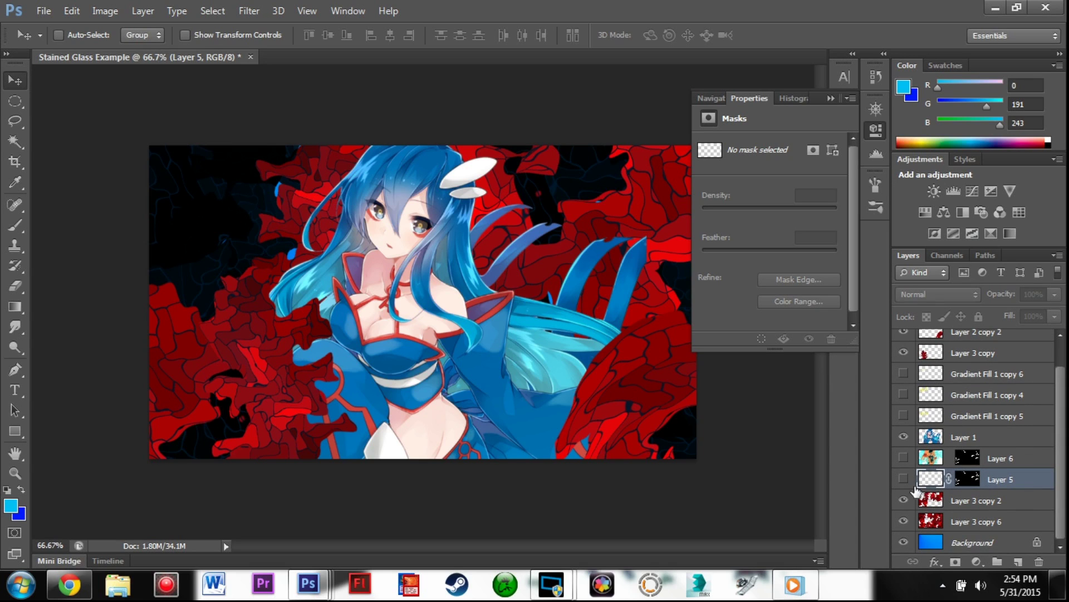
{"action": "left_click", "coordinate": [937, 524]}
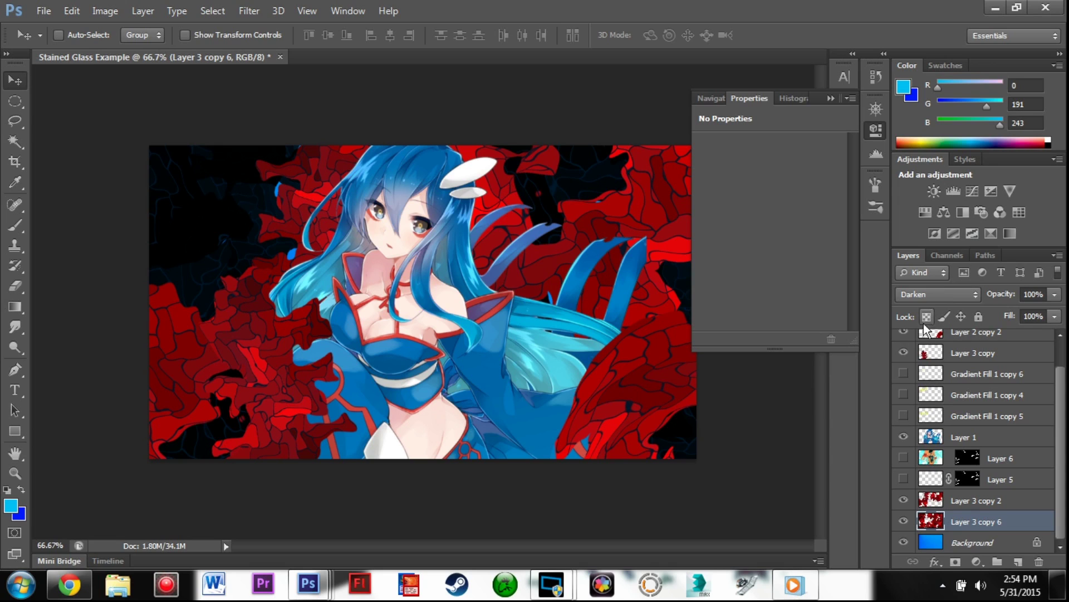
{"action": "left_click", "coordinate": [918, 545]}
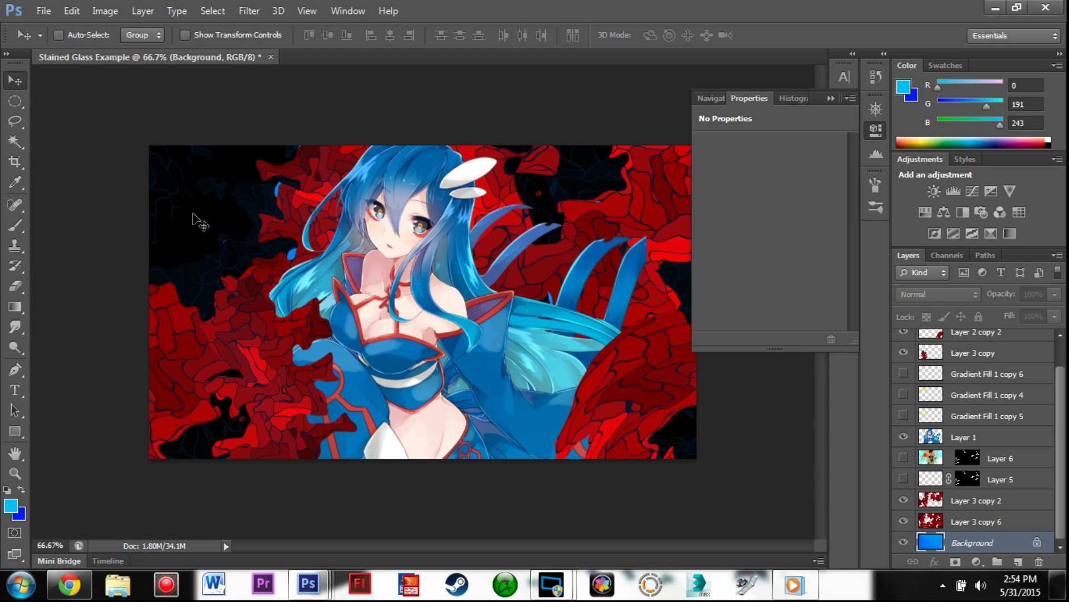
{"action": "left_click", "coordinate": [934, 462]}
{"action": "double_click", "coordinate": [930, 459]}
{"action": "left_click", "coordinate": [693, 199]}
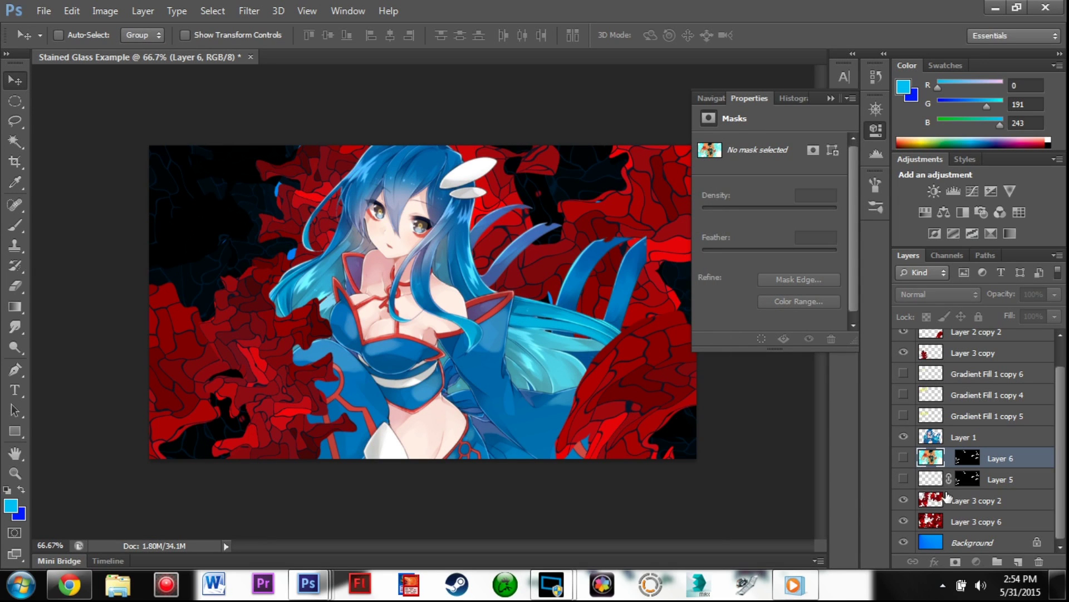
{"action": "left_click", "coordinate": [942, 487], "text": "shift"}
{"action": "left_click", "coordinate": [1038, 561]}
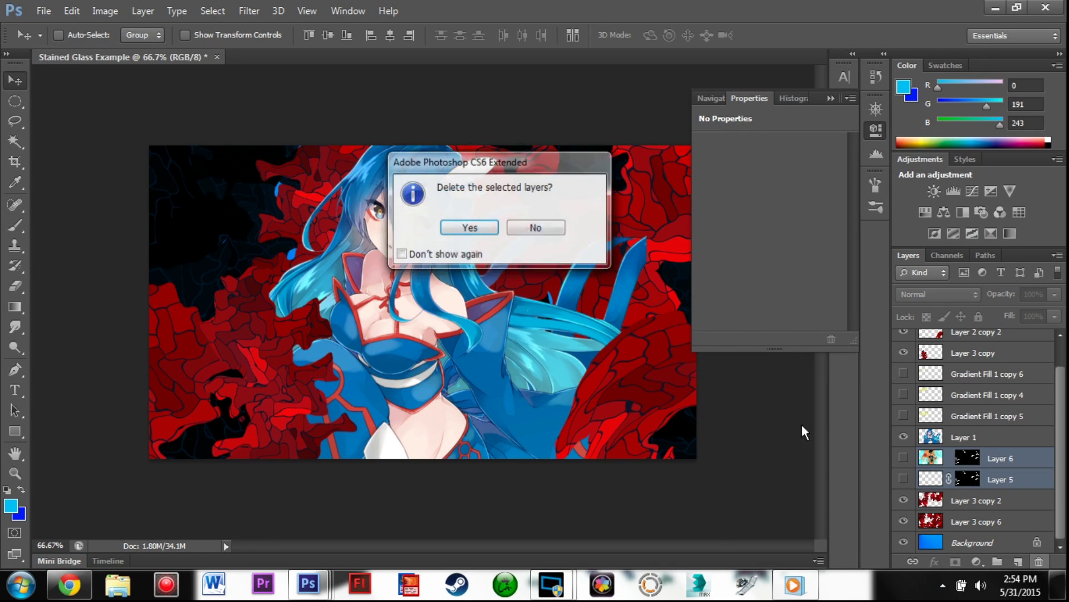
{"action": "left_click", "coordinate": [463, 229]}
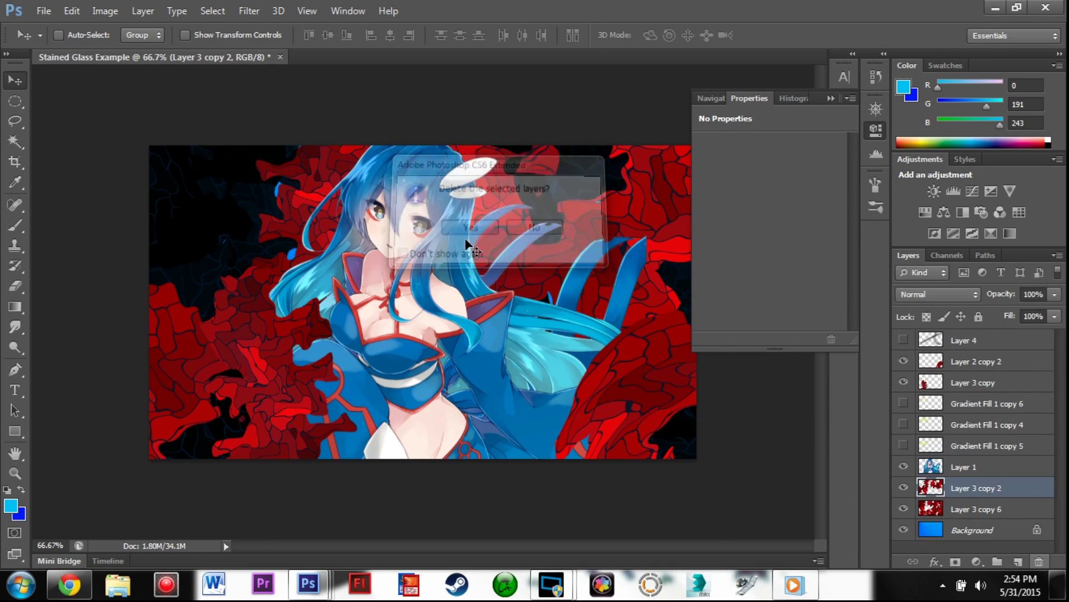
{"action": "left_click", "coordinate": [903, 446]}
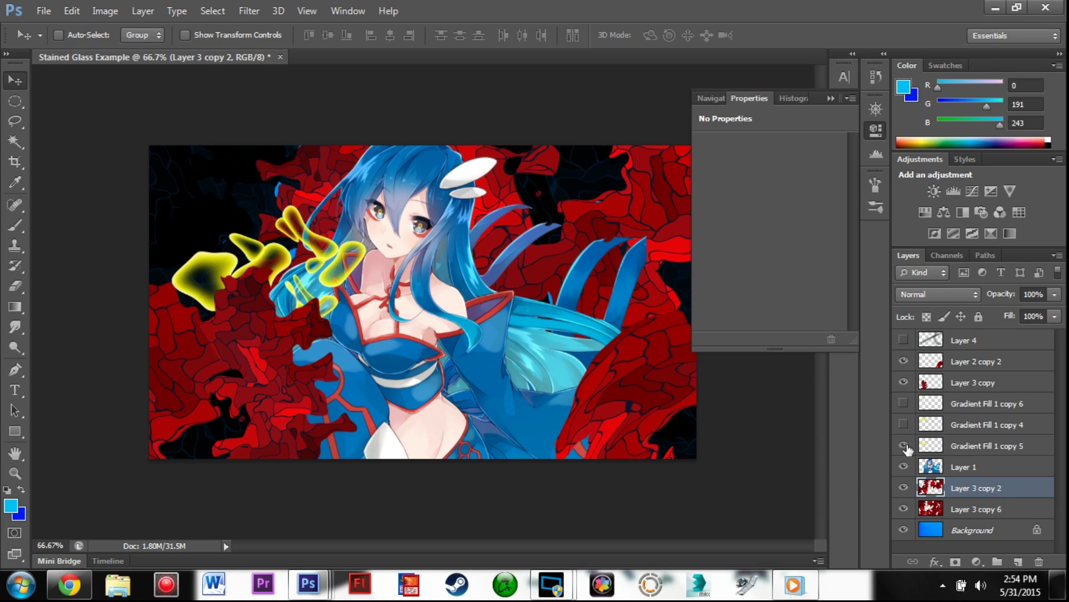
{"action": "left_click", "coordinate": [903, 403]}
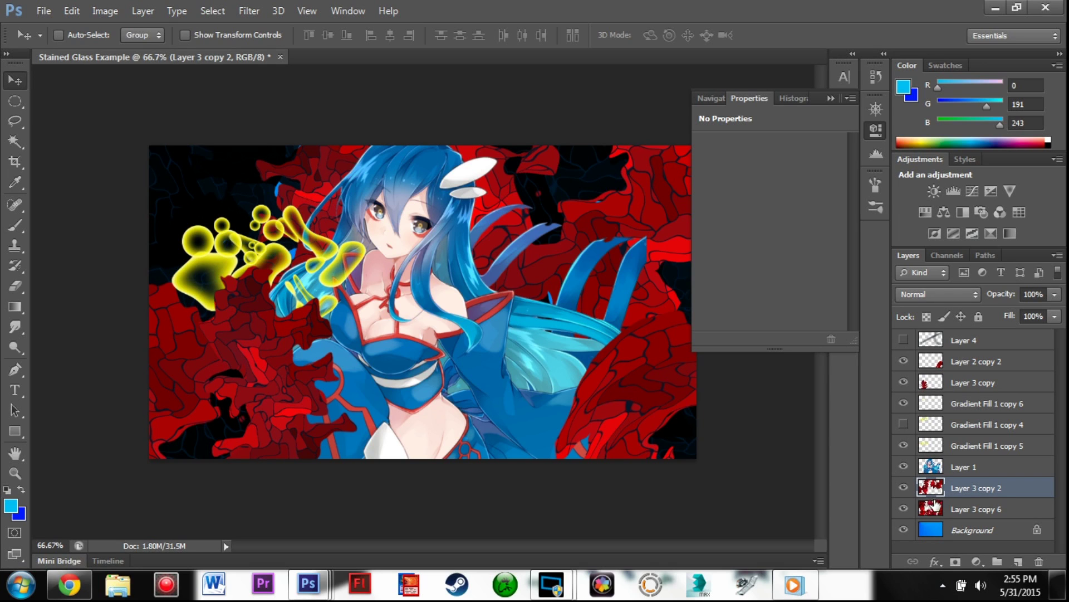
Select one red glass fragment at the canvas's left side on Layer 3 copy 2 with the Magic Wand
{"action": "key", "text": "w"}
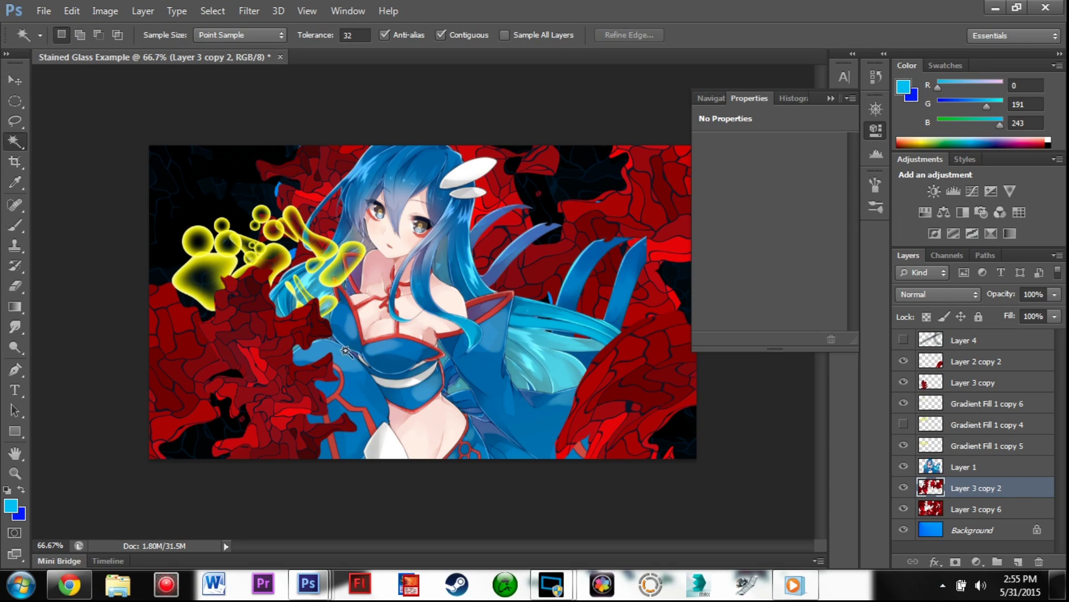
{"action": "left_click", "coordinate": [185, 348]}
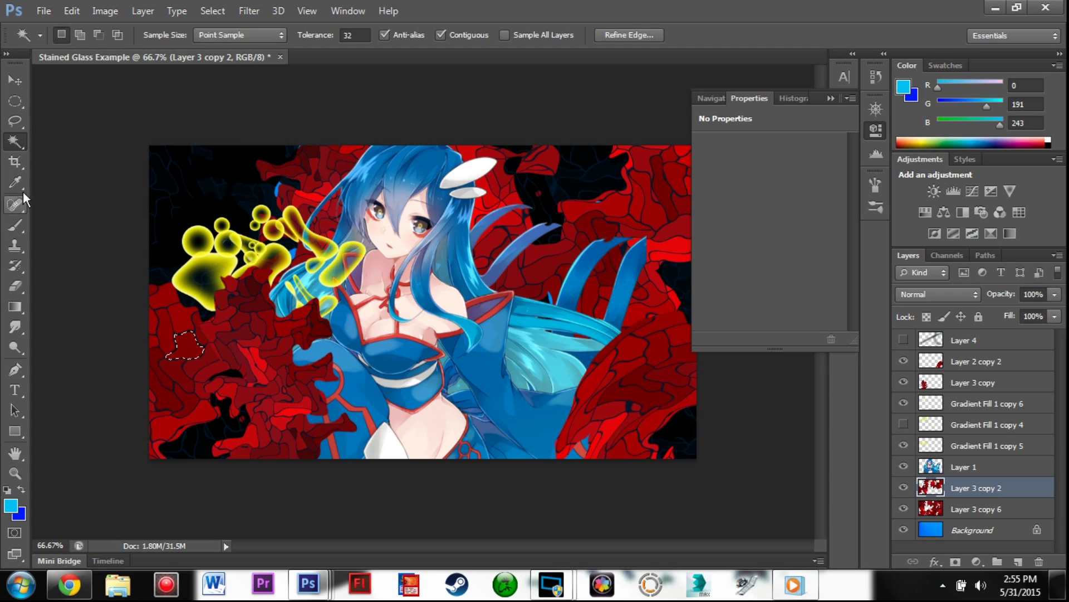
{"action": "key", "text": "shift"}
{"action": "left_click", "coordinate": [225, 352]}
{"action": "key", "text": "ctrl+z"}
Hide Layer 2 copy 2, Layer 3 copy, the character in Layer 1 and both visible bubble layers to expose the red glass
{"action": "left_click", "coordinate": [904, 488]}
{"action": "left_click", "coordinate": [904, 488]}
{"action": "left_click", "coordinate": [904, 382]}
{"action": "left_click", "coordinate": [903, 361]}
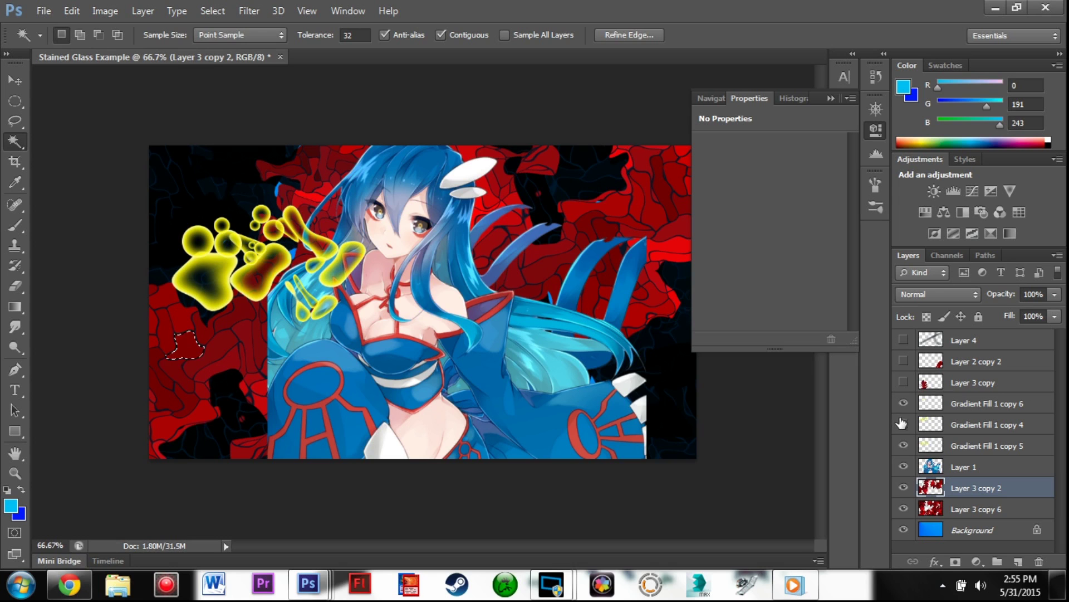
{"action": "left_click", "coordinate": [904, 467]}
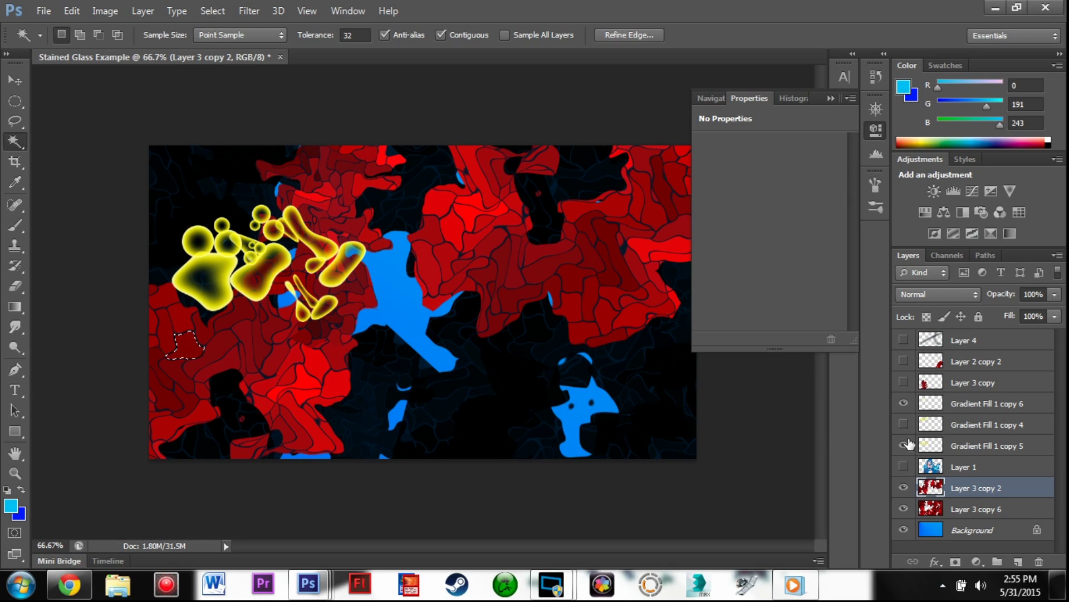
{"action": "left_click", "coordinate": [904, 405]}
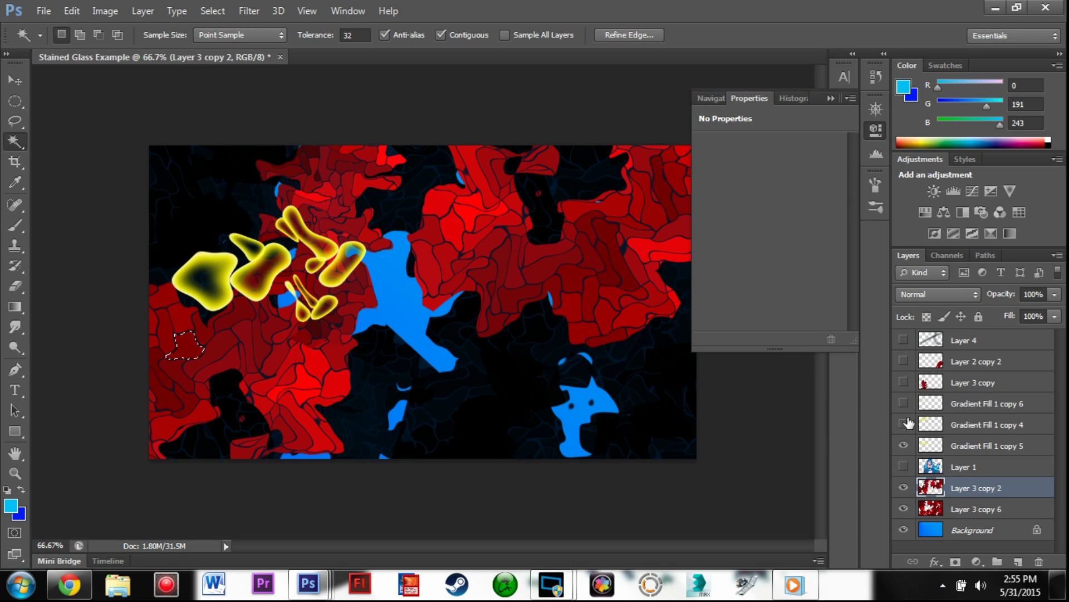
{"action": "left_click", "coordinate": [905, 445]}
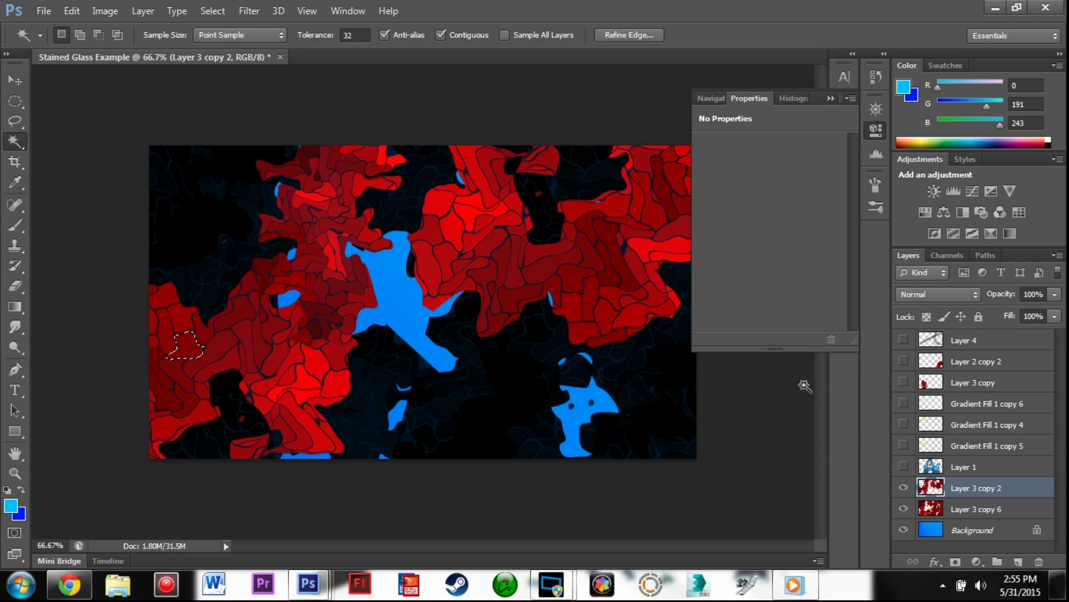
Add scattered red glass fragments across both sides of the canvas to the Magic Wand selection
{"action": "left_click", "coordinate": [245, 337], "text": "shift"}
{"action": "left_click", "coordinate": [265, 350], "text": "shift"}
{"action": "key", "text": "ctrl+z"}
{"action": "left_click", "coordinate": [279, 358], "text": "shift"}
{"action": "key", "text": "ctrl+z"}
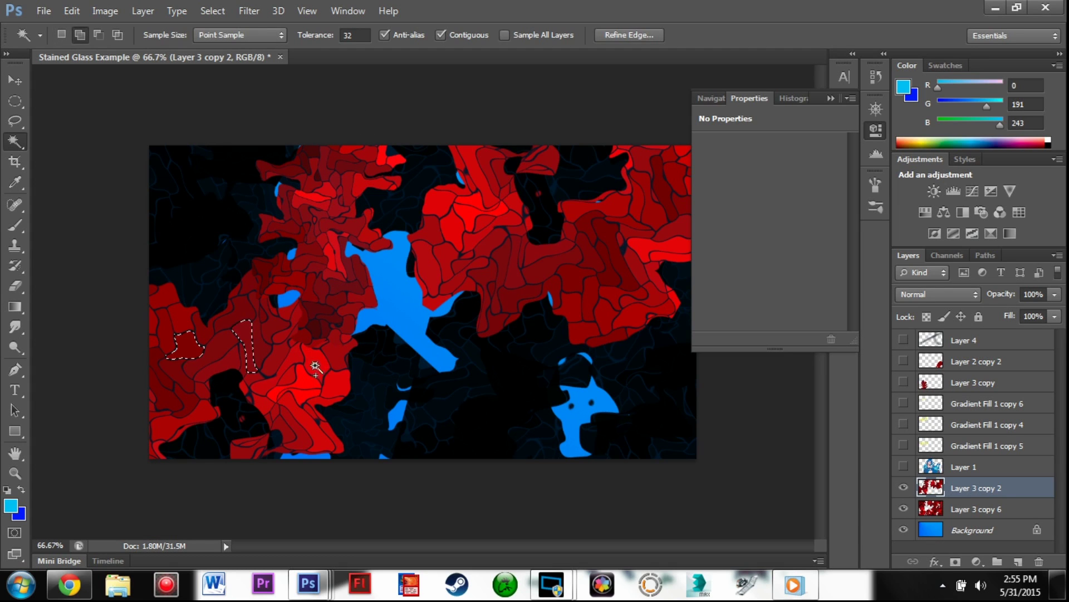
{"action": "left_click", "coordinate": [197, 414], "text": "shift"}
{"action": "left_click", "coordinate": [366, 190], "text": "shift"}
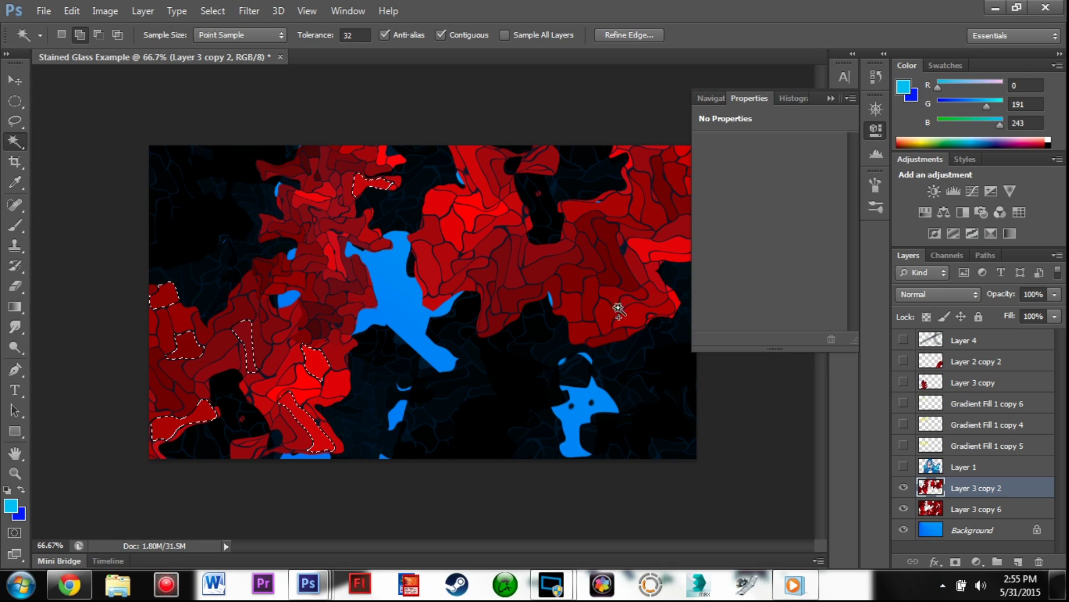
{"action": "left_click", "coordinate": [638, 316], "text": "shift"}
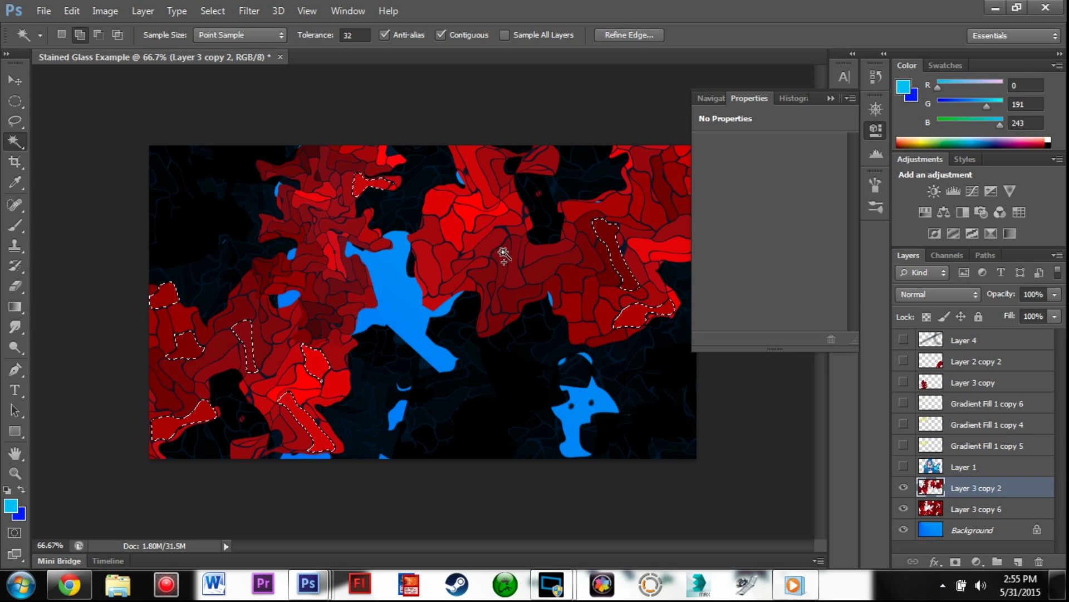
{"action": "left_click", "coordinate": [511, 219], "text": "shift"}
{"action": "left_click", "coordinate": [561, 262]}
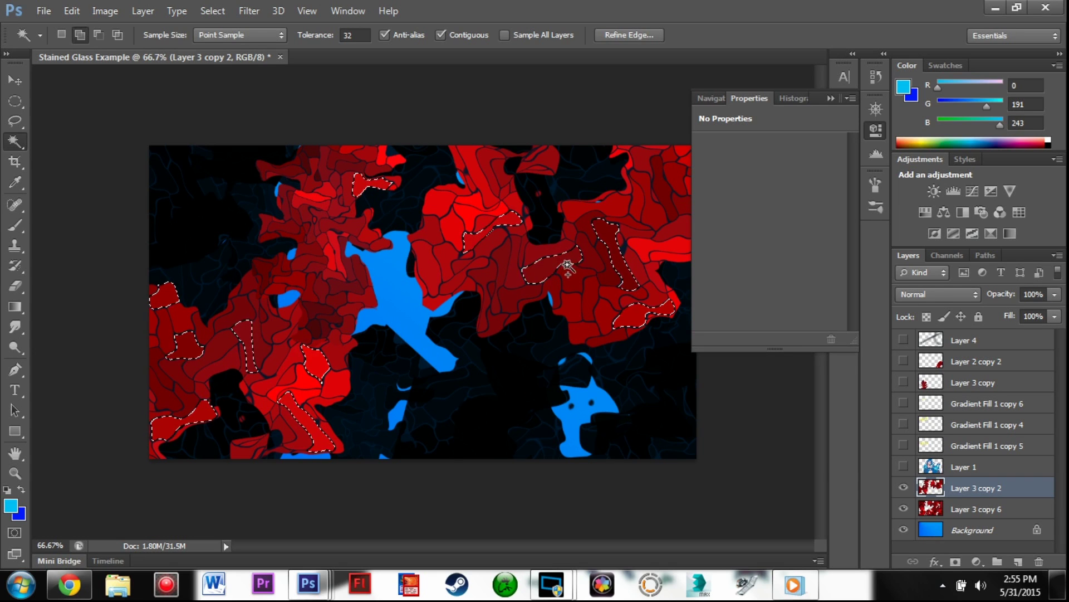
{"action": "left_click", "coordinate": [659, 190]}
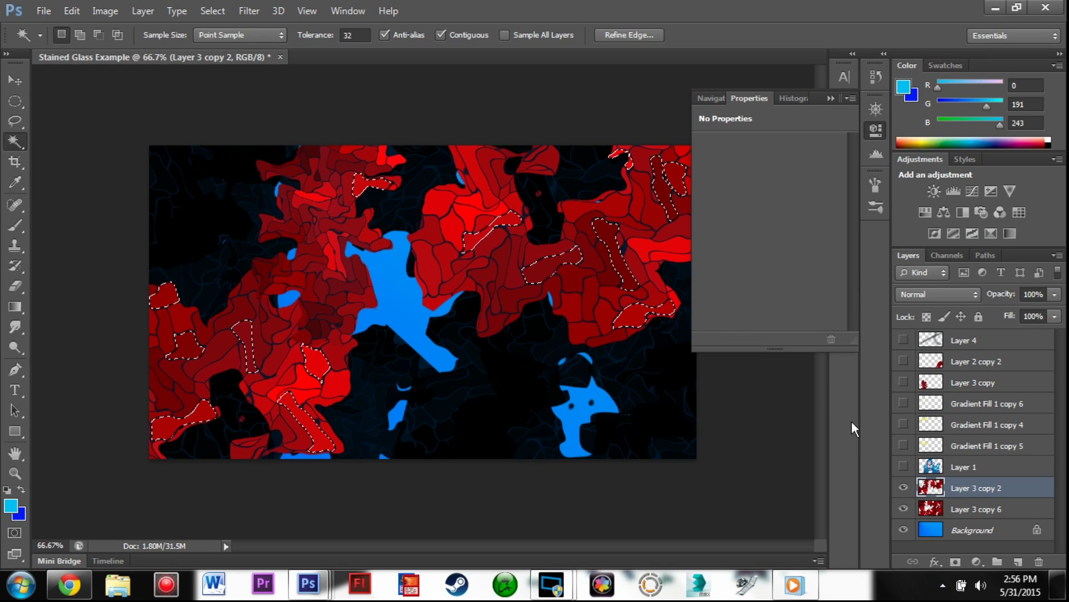
Create a new layer above Layer 3 copy 2 and fill the selected fragments with dark grey #282828 using the Paint Bucket
{"action": "left_click", "coordinate": [1018, 561]}
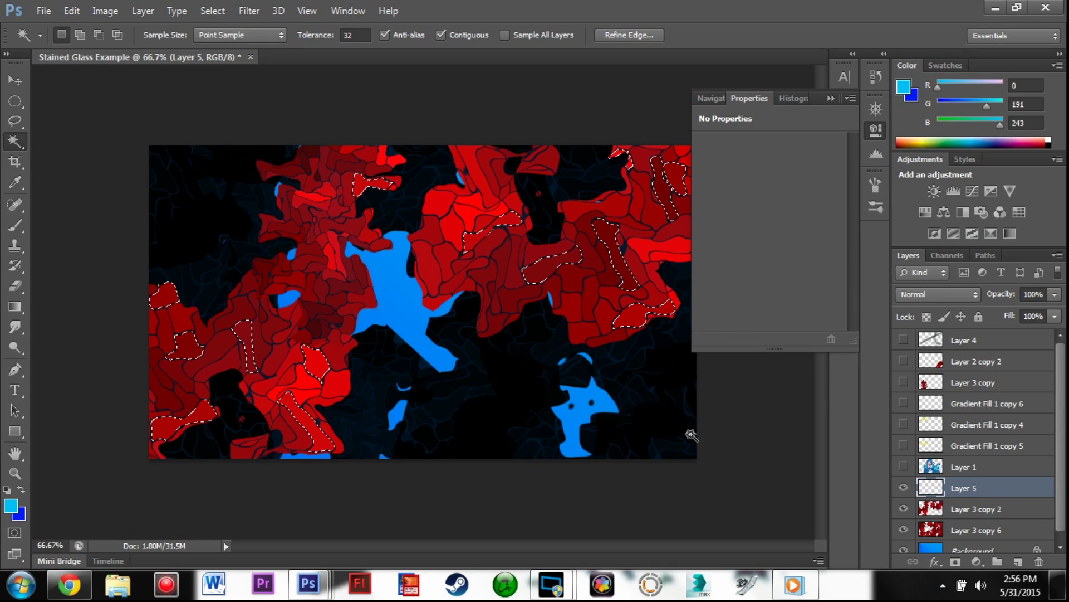
{"action": "left_click", "coordinate": [15, 307]}
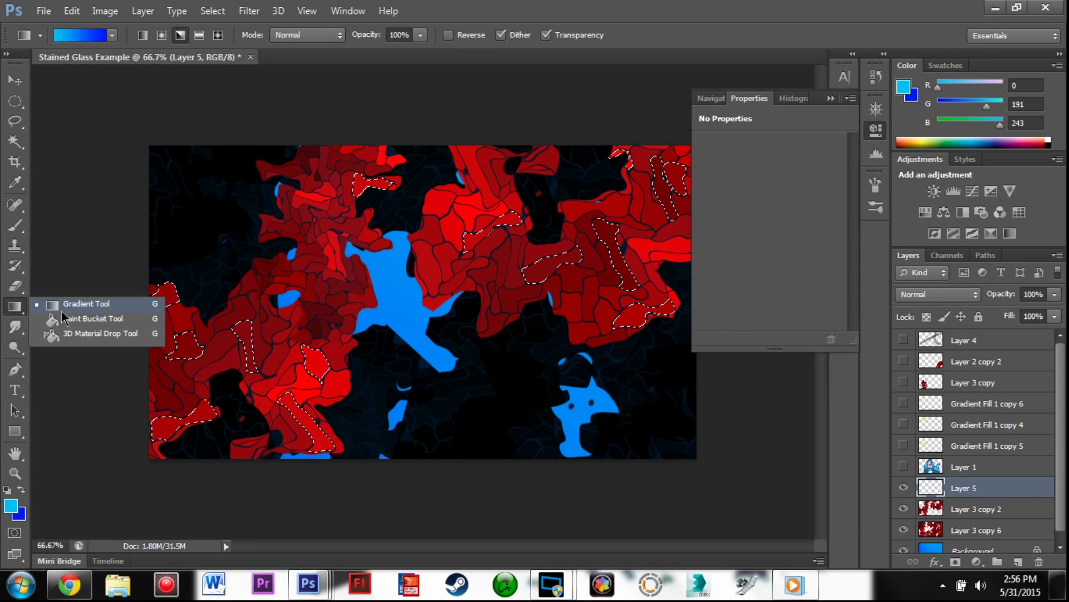
{"action": "left_click", "coordinate": [82, 321]}
{"action": "left_click", "coordinate": [10, 504]}
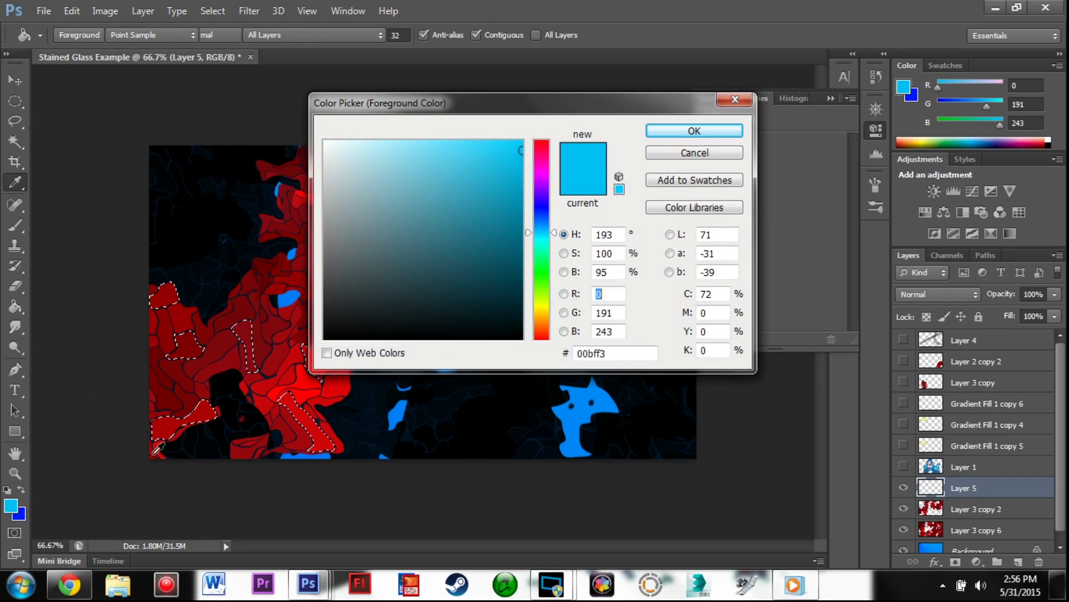
{"action": "left_click_drag", "start_coordinate": [330, 167], "coordinate": [297, 134]}
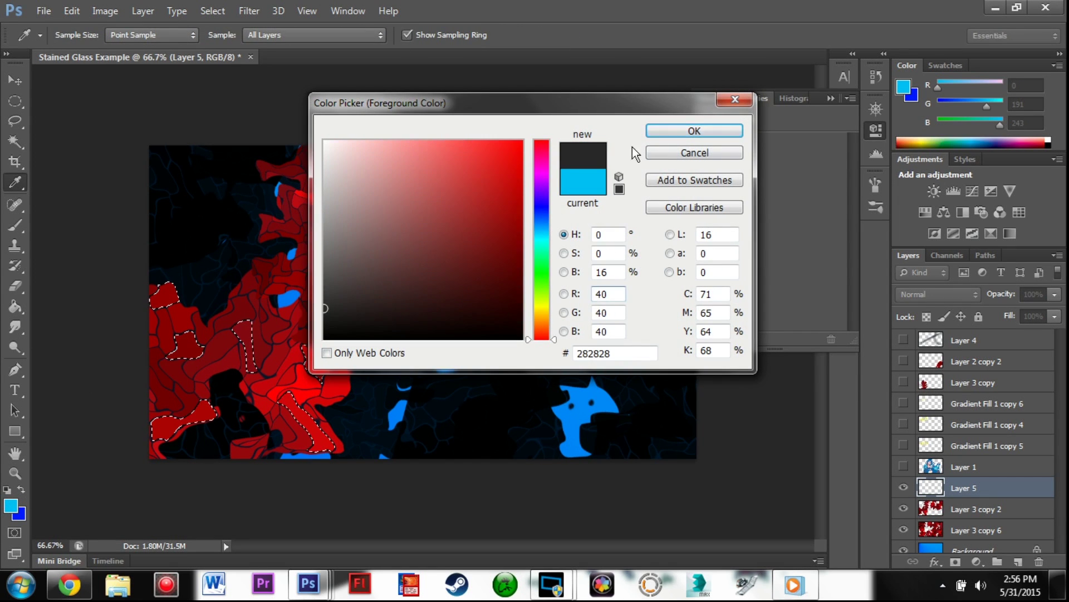
{"action": "left_click", "coordinate": [680, 133]}
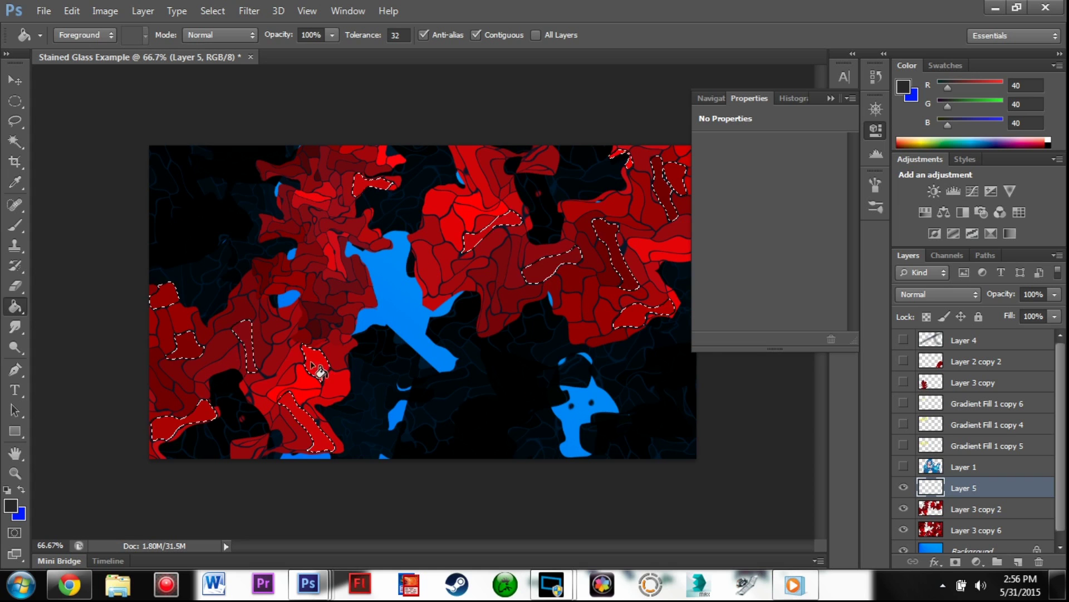
{"action": "left_click", "coordinate": [329, 424]}
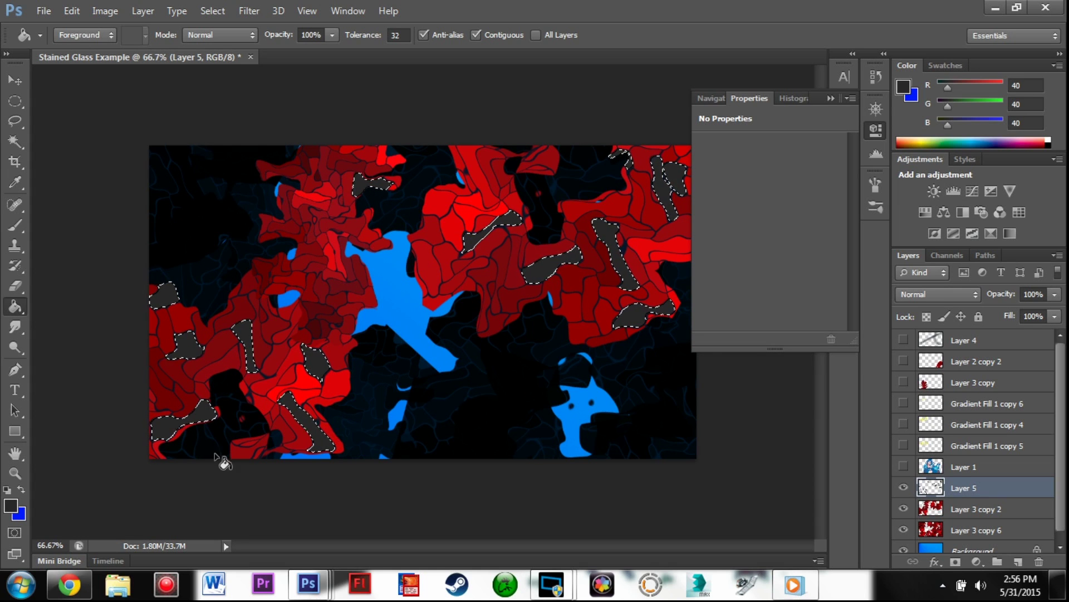
Refill the selected fragments with white on Layer 5 and clear the selection
{"action": "left_click", "coordinate": [11, 505]}
{"action": "left_click_drag", "start_coordinate": [358, 287], "coordinate": [315, 126]}
{"action": "left_click", "coordinate": [681, 130]}
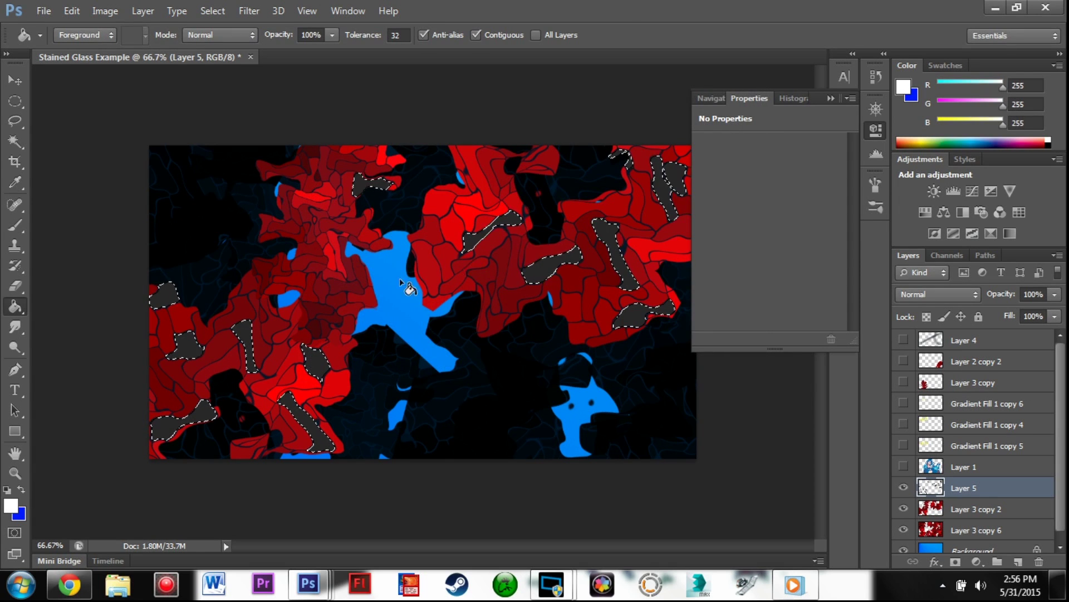
{"action": "left_click", "coordinate": [545, 269]}
{"action": "key", "text": "ctrl+z"}
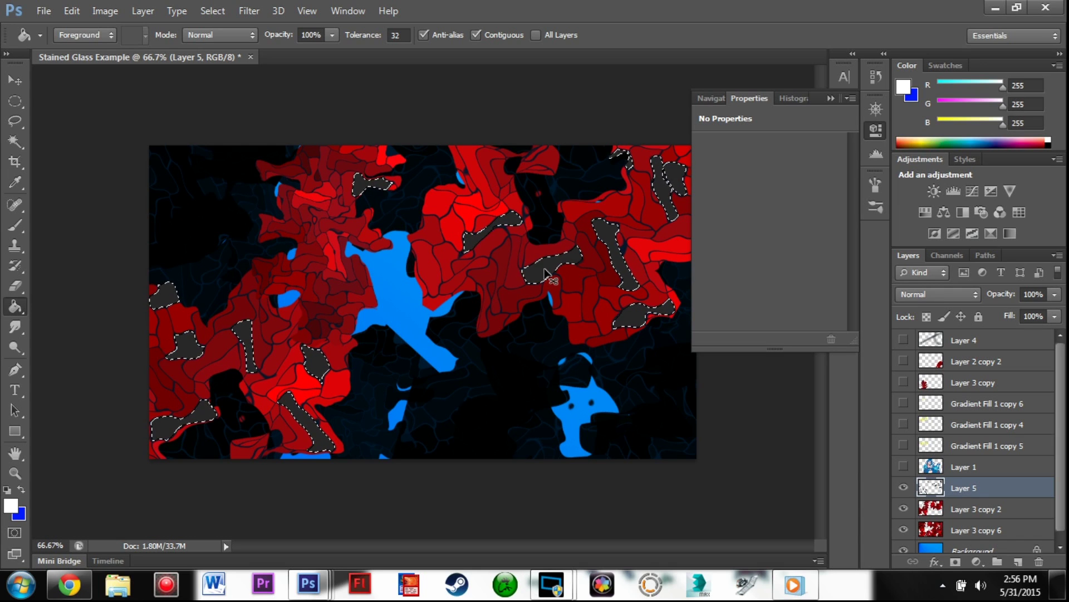
{"action": "left_click", "coordinate": [548, 272]}
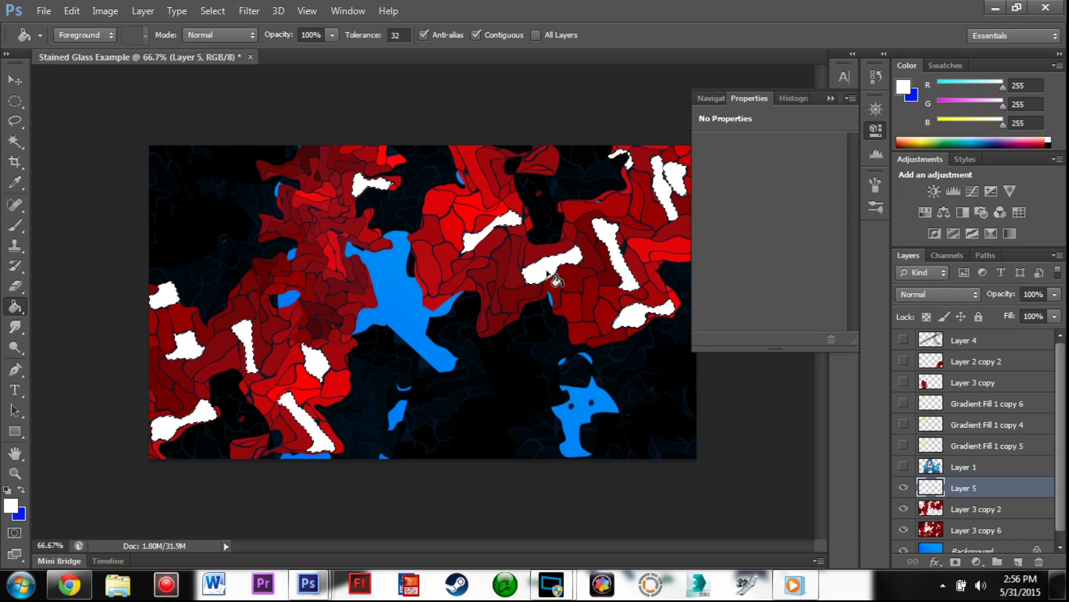
{"action": "key", "text": "ctrl+d"}
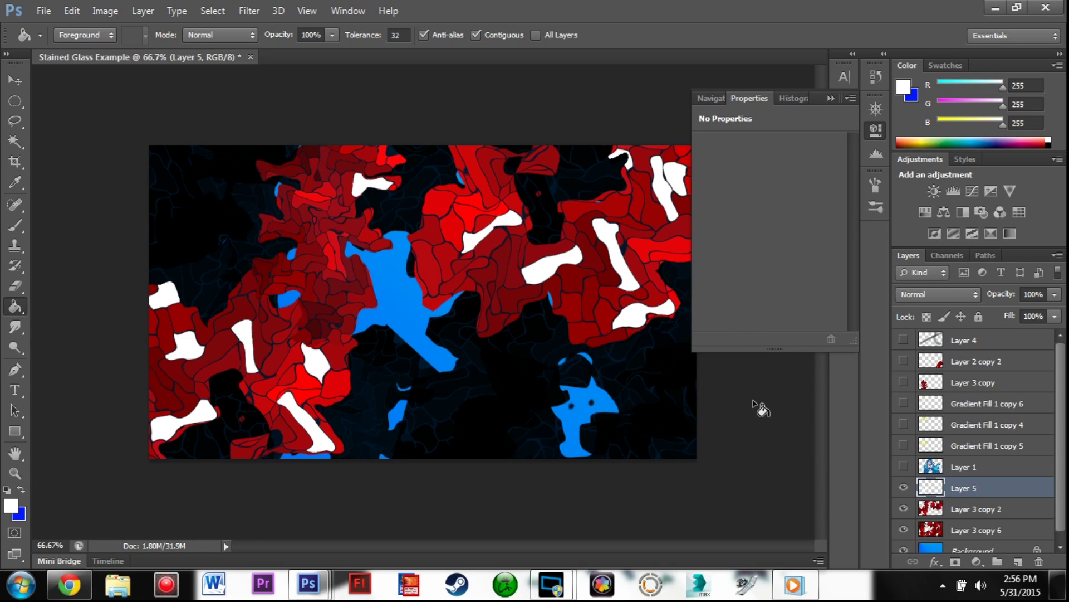
Duplicate the white fragment layer and place the copy directly beneath Layer 3 copy 2
{"action": "key", "text": "ctrl+j"}
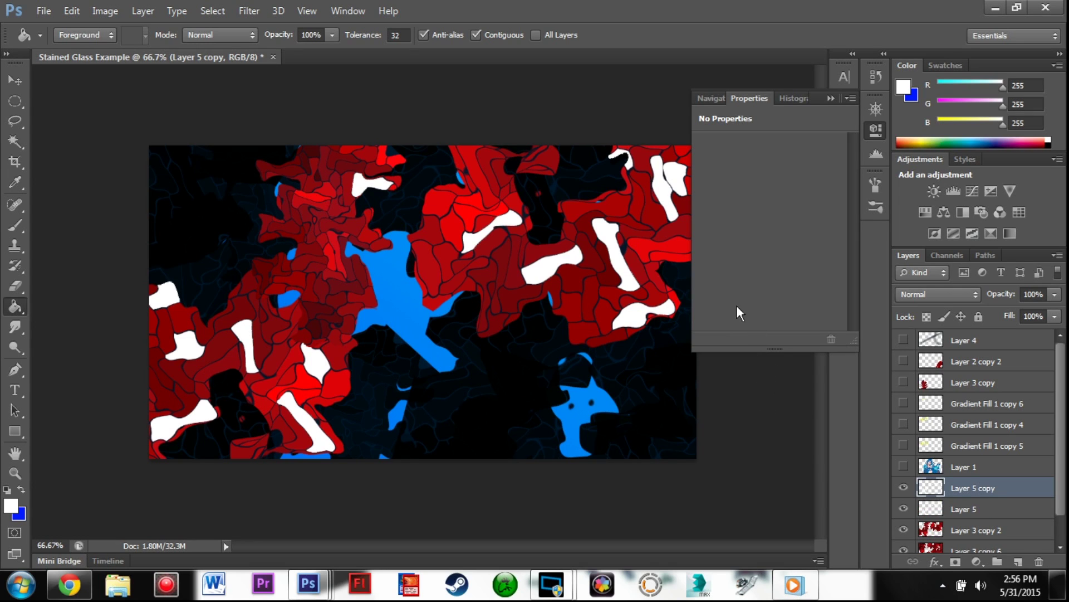
{"action": "left_click", "coordinate": [15, 80]}
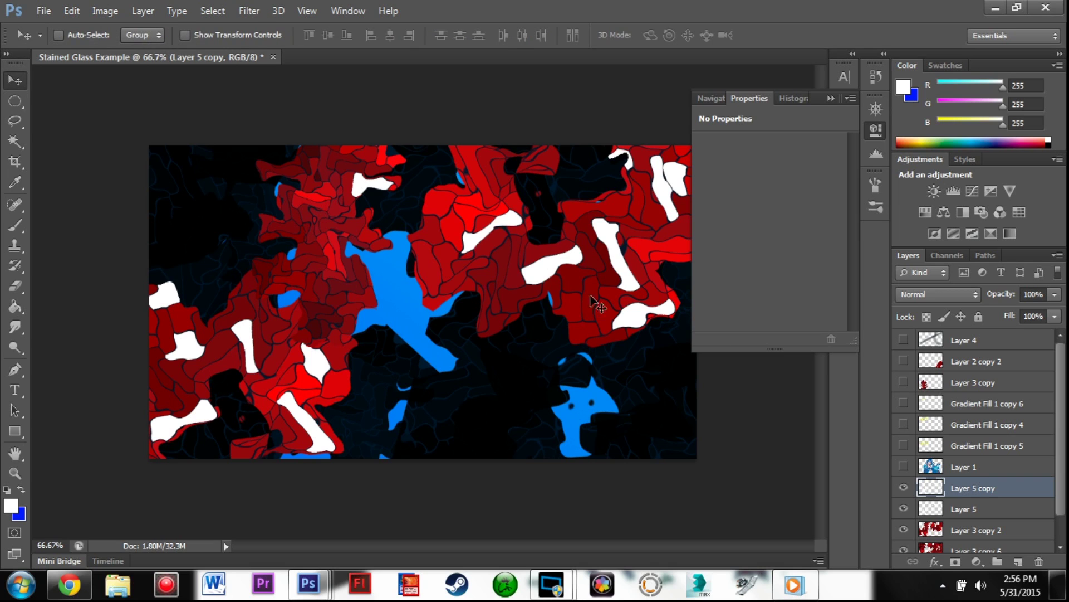
{"action": "left_click_drag", "start_coordinate": [954, 488], "coordinate": [948, 538]}
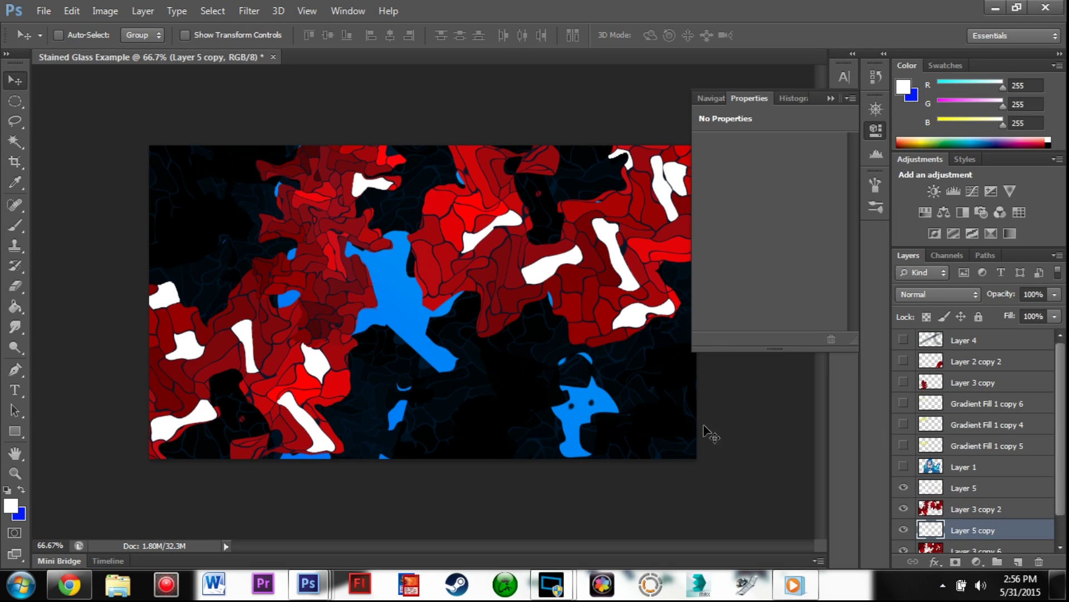
Scale Layer 5 copy to 45% width and height and place it over the canvas's upper-left area
{"action": "key", "text": "ctrl+t"}
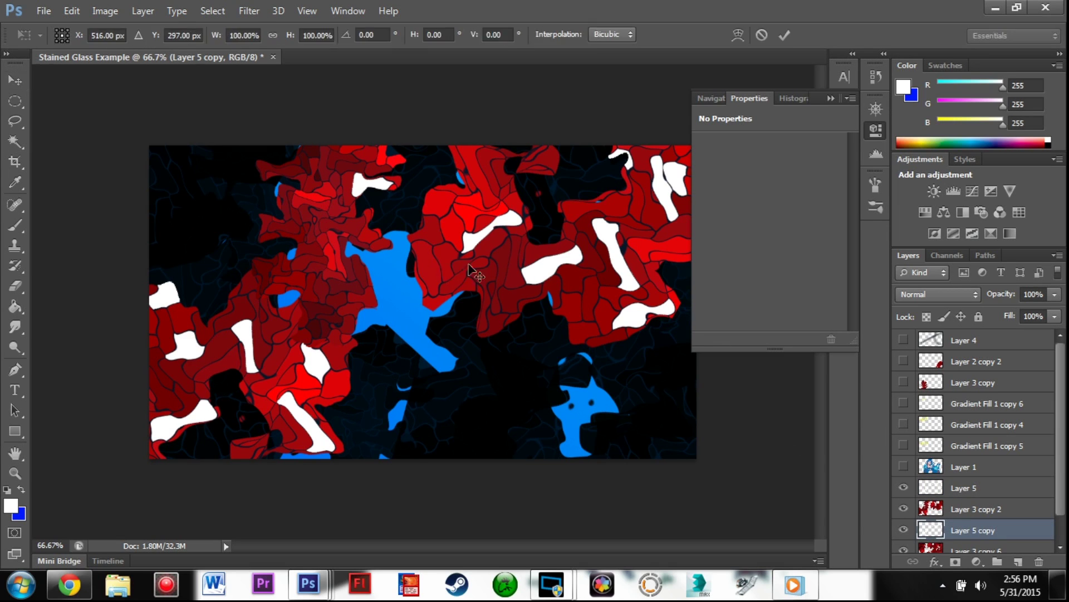
{"action": "left_click_drag", "start_coordinate": [631, 189], "coordinate": [272, 259]}
{"action": "left_click_drag", "start_coordinate": [327, 149], "coordinate": [184, 313]}
{"action": "left_click_drag", "start_coordinate": [249, 35], "coordinate": [216, 35]}
{"action": "type", "text": "45"}
{"action": "key", "text": "Tab"}
{"action": "type", "text": "45"}
{"action": "left_click_drag", "start_coordinate": [73, 357], "coordinate": [360, 213]}
{"action": "key", "text": "Return"}
Apply the Wave distortion filter to the scaled white fragments and shift them up and to the left
{"action": "left_click", "coordinate": [249, 10]}
{"action": "mouse_move", "coordinate": [322, 174]}
{"action": "left_click", "coordinate": [475, 284]}
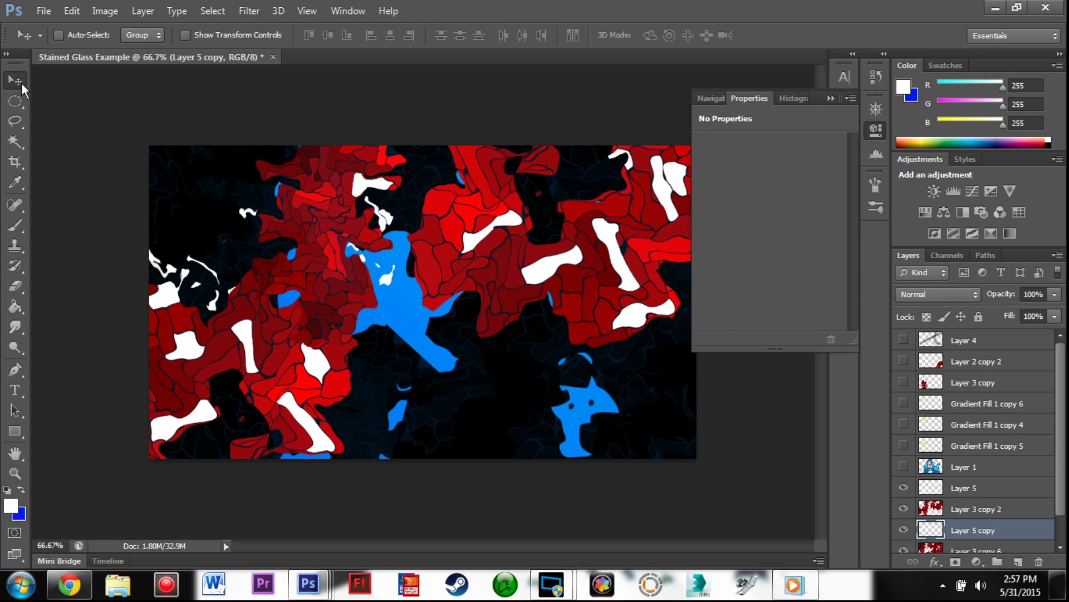
{"action": "left_click_drag", "start_coordinate": [290, 239], "coordinate": [200, 221]}
Duplicate the distorted white fragments, free-transform the copy and move it up around the red glass in the upper-left area
{"action": "key", "text": "ctrl+j"}
{"action": "key", "text": "ctrl+t"}
{"action": "left_click_drag", "start_coordinate": [317, 335], "coordinate": [267, 114]}
{"action": "left_click_drag", "start_coordinate": [224, 230], "coordinate": [296, 323]}
{"action": "key", "text": "Return"}
{"action": "left_click_drag", "start_coordinate": [312, 223], "coordinate": [317, 166]}
{"action": "left_click", "coordinate": [975, 508]}
{"action": "key", "text": "ctrl+t"}
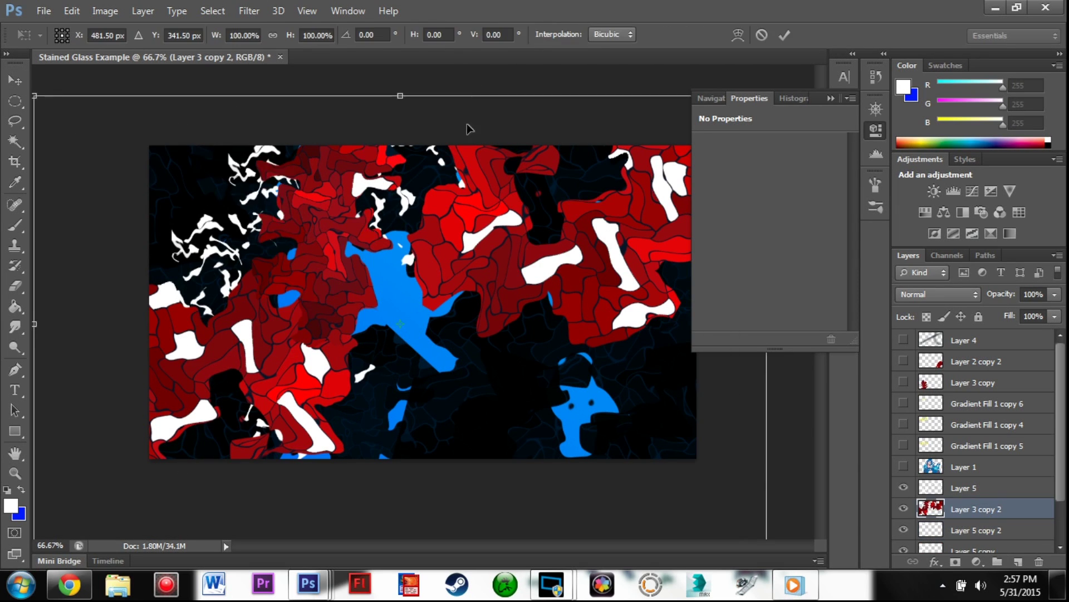
{"action": "left_click_drag", "start_coordinate": [468, 126], "coordinate": [621, 358]}
{"action": "key", "text": "Escape"}
Duplicate the distorted white fragments twice, spread the copies toward the canvas's lower-right area and merge the fragment copies into one layer
{"action": "left_click", "coordinate": [973, 529]}
{"action": "key", "text": "ctrl+j"}
{"action": "left_click_drag", "start_coordinate": [210, 214], "coordinate": [291, 289]}
{"action": "key", "text": "ctrl+j"}
{"action": "left_click_drag", "start_coordinate": [240, 228], "coordinate": [688, 428]}
{"action": "key", "text": "ctrl+e"}
Duplicate the merged white fragments layer and apply a Gaussian Blur to the copy for a glow
{"action": "left_click_drag", "start_coordinate": [1060, 413], "coordinate": [1058, 444]}
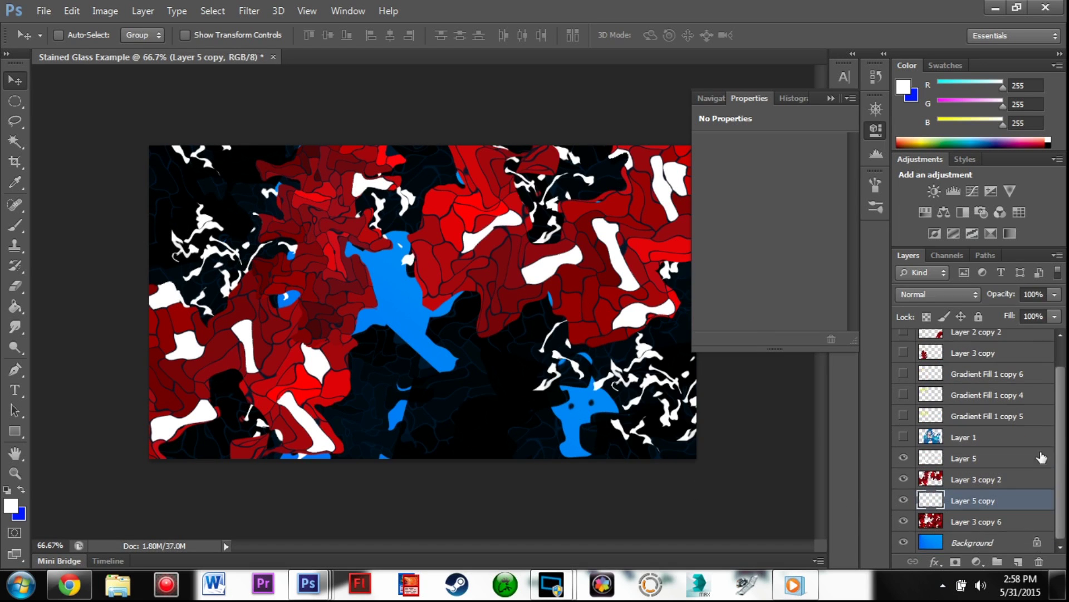
{"action": "key", "text": "ctrl+e"}
{"action": "left_click", "coordinate": [249, 11]}
{"action": "key", "text": "ctrl+z"}
{"action": "left_click", "coordinate": [249, 10]}
{"action": "mouse_move", "coordinate": [295, 168]}
{"action": "left_click", "coordinate": [490, 279]}
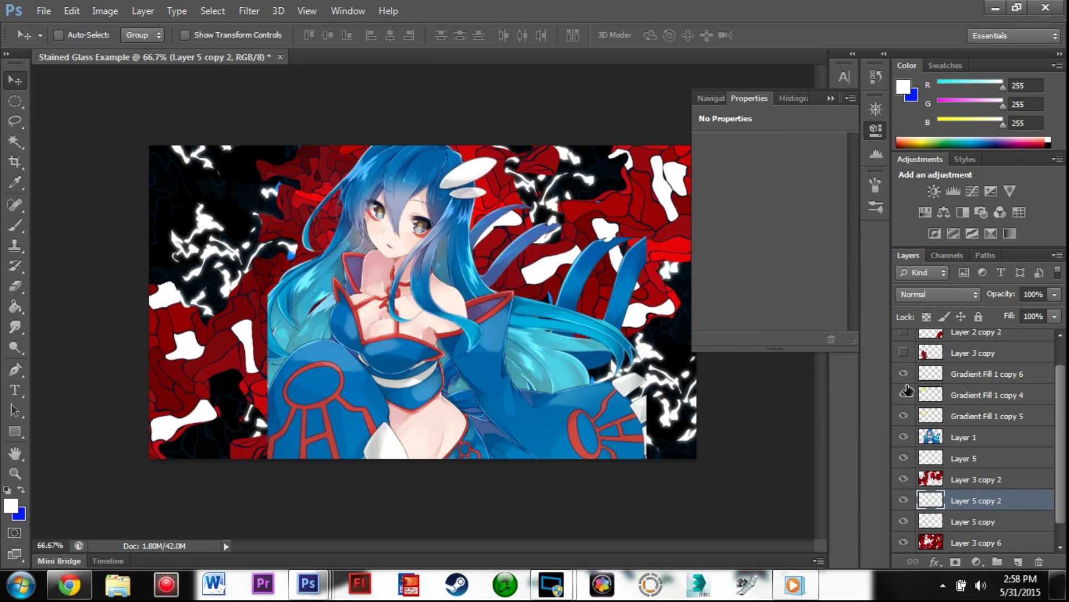
Merge Layer 3 copy with Layer 2 copy 2 and select scattered cells of the foreground red glass with the Magic Wand
{"action": "left_click", "coordinate": [959, 388], "text": "ctrl"}
{"action": "key", "text": "ctrl+e"}
{"action": "key", "text": "w"}
{"action": "left_click", "coordinate": [258, 305], "text": "shift"}
{"action": "left_click", "coordinate": [214, 330], "text": "shift"}
{"action": "left_click", "coordinate": [278, 346], "text": "shift"}
{"action": "left_click", "coordinate": [253, 362], "text": "shift"}
{"action": "left_click", "coordinate": [638, 395], "text": "shift"}
{"action": "left_click", "coordinate": [688, 384], "text": "shift"}
{"action": "left_click", "coordinate": [634, 443], "text": "shift"}
Fill the selected glass cells with white on a new layer and clear the selection
{"action": "left_click", "coordinate": [1018, 561]}
{"action": "left_click", "coordinate": [15, 306]}
{"action": "left_click", "coordinate": [258, 371]}
{"action": "key", "text": "ctrl+d"}
Duplicate the new white cells layer and Layer 5, reapplying the last blur filter to each copy
{"action": "key", "text": "ctrl+j"}
{"action": "left_click", "coordinate": [249, 12]}
{"action": "left_click", "coordinate": [267, 26]}
{"action": "scroll", "coordinate": [1003, 420], "scroll_direction": "down", "scroll_amount": 1}
{"action": "left_click", "coordinate": [969, 492]}
{"action": "key", "text": "ctrl+j"}
{"action": "key", "text": "ctrl+f"}
Hide Gradient Fill 1 copy 6 and copy 4, and select Gradient Fill 1 copy 5
{"action": "scroll", "coordinate": [974, 482], "scroll_direction": "up", "scroll_amount": 1}
{"action": "left_click", "coordinate": [904, 425]}
{"action": "left_click", "coordinate": [904, 467]}
{"action": "left_click", "coordinate": [904, 467]}
{"action": "left_click", "coordinate": [986, 467]}
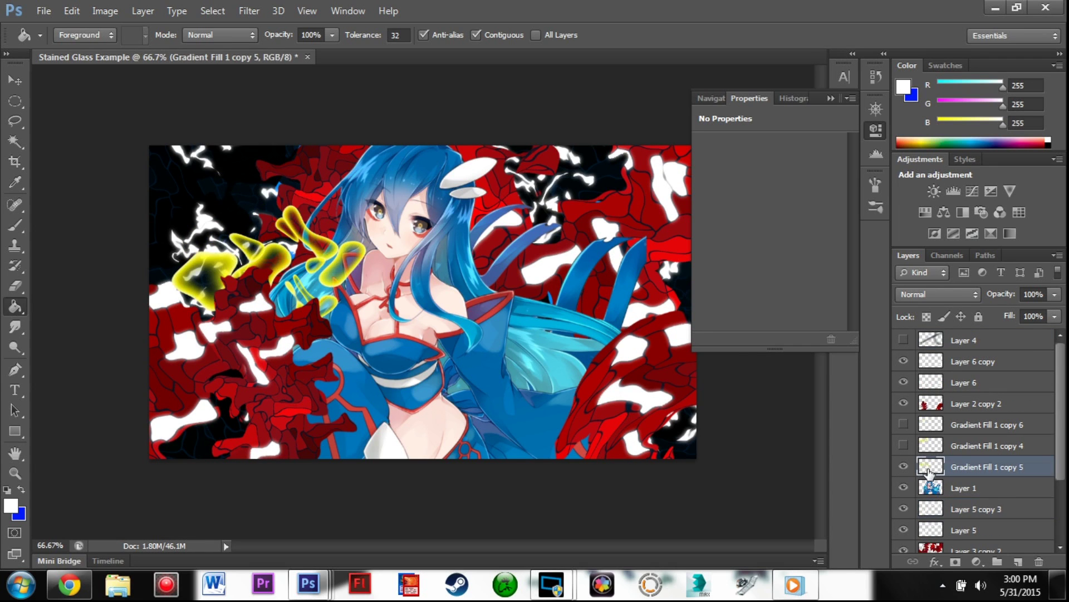
Duplicate the yellow bubbles of Gradient Fill 1 copy 5, move the copy to the character's lower right and free-transform it
{"action": "key", "text": "ctrl+j"}
{"action": "key", "text": "v"}
{"action": "left_click_drag", "start_coordinate": [319, 283], "coordinate": [628, 355]}
{"action": "key", "text": "ctrl+t"}
{"action": "left_click_drag", "start_coordinate": [612, 402], "coordinate": [619, 401]}
{"action": "left_click", "coordinate": [831, 99]}
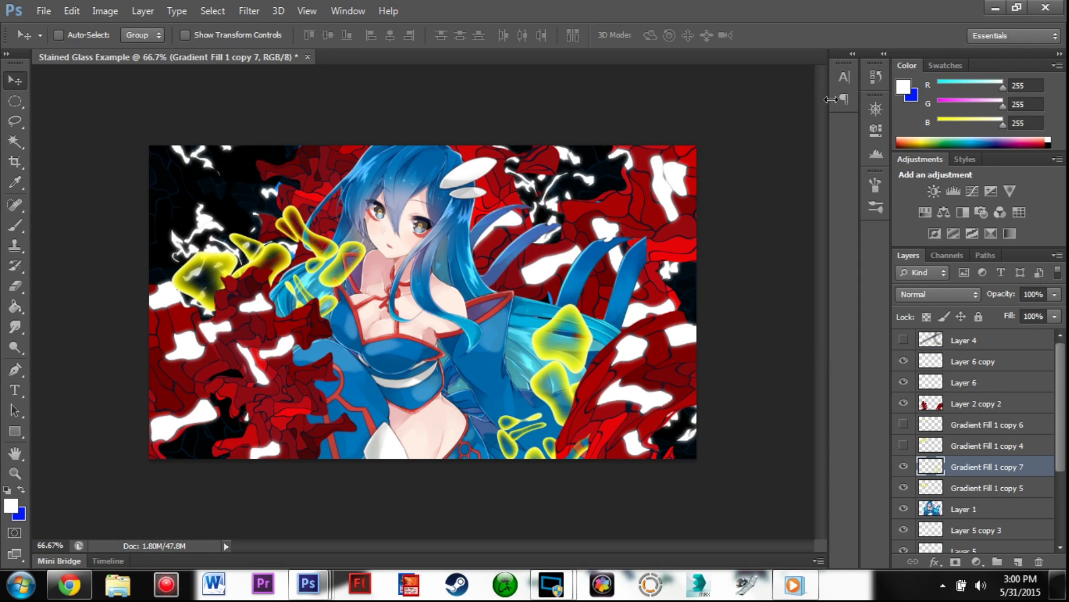
Duplicate the lower-right bubbles, raise the copy above Layer 6 copy and rotate it over the lower-left red glass
{"action": "key", "text": "ctrl+j"}
{"action": "left_click_drag", "start_coordinate": [978, 466], "coordinate": [978, 393]}
{"action": "left_click_drag", "start_coordinate": [563, 384], "coordinate": [237, 405]}
{"action": "left_click_drag", "start_coordinate": [954, 402], "coordinate": [956, 352]}
{"action": "key", "text": "ctrl+t"}
{"action": "left_click_drag", "start_coordinate": [289, 325], "coordinate": [260, 373]}
{"action": "key", "text": "Return"}
Duplicate and free-transform the lower-left bubbles, and merge both bubble layers
{"action": "key", "text": "ctrl+j"}
{"action": "key", "text": "ctrl+t"}
{"action": "left_click_drag", "start_coordinate": [229, 434], "coordinate": [263, 357]}
{"action": "key", "text": "Return"}
{"action": "left_click", "coordinate": [969, 383], "text": "shift"}
{"action": "key", "text": "ctrl+e"}
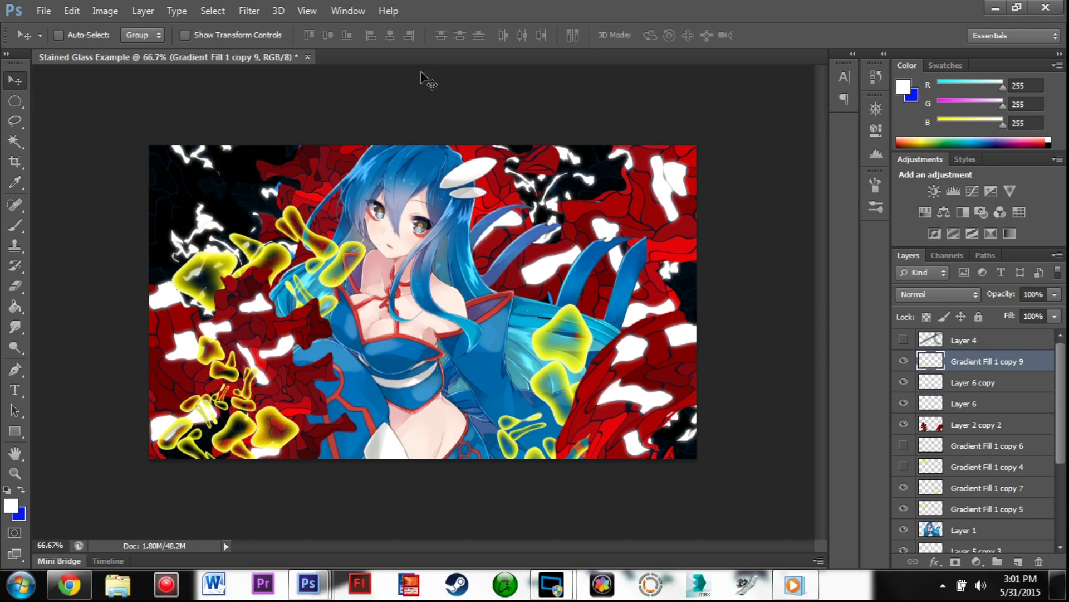
Warp the merged lower-left bubbles into irregular shapes with Liquify and shift them slightly down
{"action": "left_click", "coordinate": [249, 10]}
{"action": "left_click", "coordinate": [267, 120]}
{"action": "left_click_drag", "start_coordinate": [121, 430], "coordinate": [178, 463]}
{"action": "left_click_drag", "start_coordinate": [217, 445], "coordinate": [239, 417]}
{"action": "left_click_drag", "start_coordinate": [127, 362], "coordinate": [117, 331]}
{"action": "left_click_drag", "start_coordinate": [114, 474], "coordinate": [131, 507]}
{"action": "left_click", "coordinate": [937, 41]}
{"action": "left_click_drag", "start_coordinate": [247, 389], "coordinate": [250, 404]}
Place a copy of Gradient Fill 1 copy 7 beneath Layer 1, move it up beside the character's head and free-transform it
{"action": "left_click", "coordinate": [938, 485]}
{"action": "left_click_drag", "start_coordinate": [938, 484], "coordinate": [940, 532]}
{"action": "left_click_drag", "start_coordinate": [563, 334], "coordinate": [538, 231]}
{"action": "key", "text": "ctrl+t"}
{"action": "key", "text": "Return"}
Open Liquify on the bubbles behind the character, adjust the brush and dab them with two different distortion tools
{"action": "left_click", "coordinate": [249, 10]}
{"action": "left_click", "coordinate": [248, 11]}
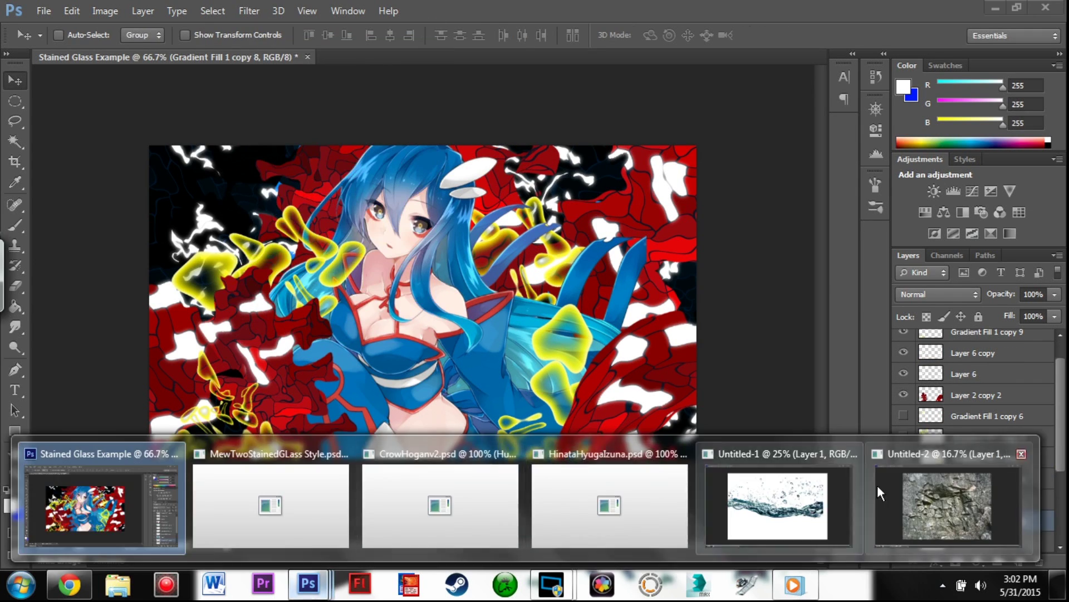
{"action": "left_click", "coordinate": [249, 10]}
{"action": "left_click", "coordinate": [267, 120]}
{"action": "left_click", "coordinate": [22, 76]}
{"action": "left_click", "coordinate": [974, 141]}
{"action": "mouse_move", "coordinate": [896, 160]}
{"action": "left_mouse_down"}
{"action": "mouse_move", "coordinate": [952, 161]}
{"action": "mouse_move", "coordinate": [919, 161]}
{"action": "left_mouse_up"}
{"action": "left_click", "coordinate": [542, 206]}
{"action": "left_click", "coordinate": [22, 93]}
{"action": "left_click", "coordinate": [507, 209]}
Stretch the bubbles behind the character with Liquify's warp tool, apply the distortion and nudge them down to the right
{"action": "left_click", "coordinate": [22, 39]}
{"action": "left_click_drag", "start_coordinate": [513, 209], "coordinate": [489, 228]}
{"action": "left_click", "coordinate": [973, 141]}
{"action": "left_click_drag", "start_coordinate": [919, 160], "coordinate": [896, 160]}
{"action": "mouse_move", "coordinate": [511, 202]}
{"action": "left_mouse_down"}
{"action": "mouse_move", "coordinate": [515, 239]}
{"action": "mouse_move", "coordinate": [585, 257]}
{"action": "left_mouse_up"}
{"action": "left_click", "coordinate": [936, 42]}
{"action": "left_click_drag", "start_coordinate": [615, 295], "coordinate": [627, 301]}
Duplicate Gradient Fill 1 copy 6 and scale the copy to 30% width and height in the canvas's upper-left area
{"action": "left_click", "coordinate": [904, 416]}
{"action": "left_click", "coordinate": [903, 416]}
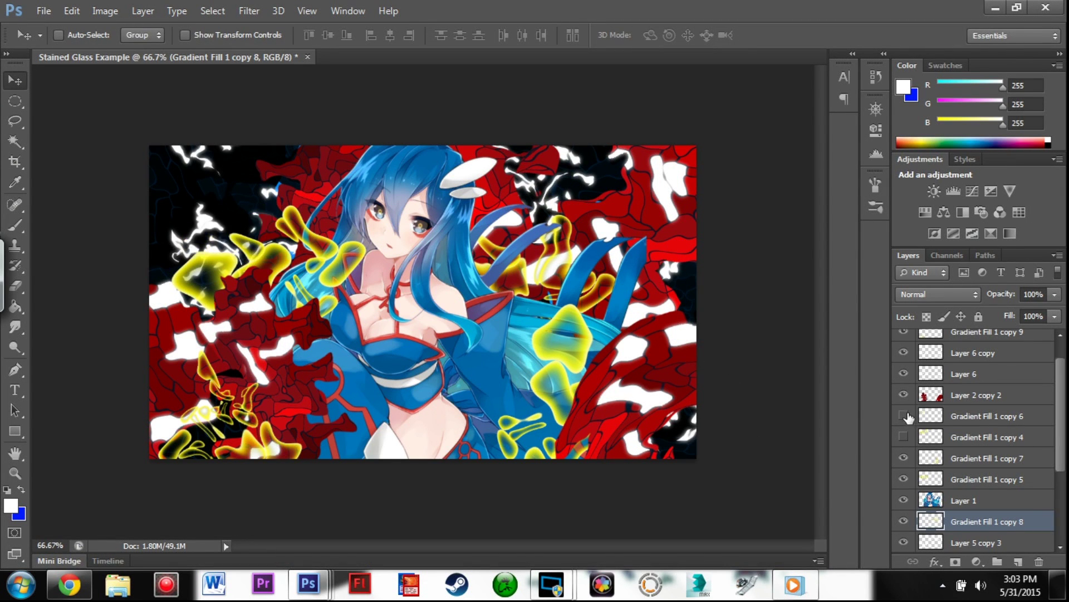
{"action": "left_click", "coordinate": [987, 416]}
{"action": "key", "text": "ctrl+j"}
{"action": "left_click_drag", "start_coordinate": [216, 240], "coordinate": [235, 200]}
{"action": "key", "text": "ctrl+t"}
{"action": "left_click_drag", "start_coordinate": [301, 156], "coordinate": [244, 191]}
{"action": "left_click", "coordinate": [243, 35]}
{"action": "type", "text": "30"}
{"action": "key", "text": "Tab"}
{"action": "type", "text": "30"}
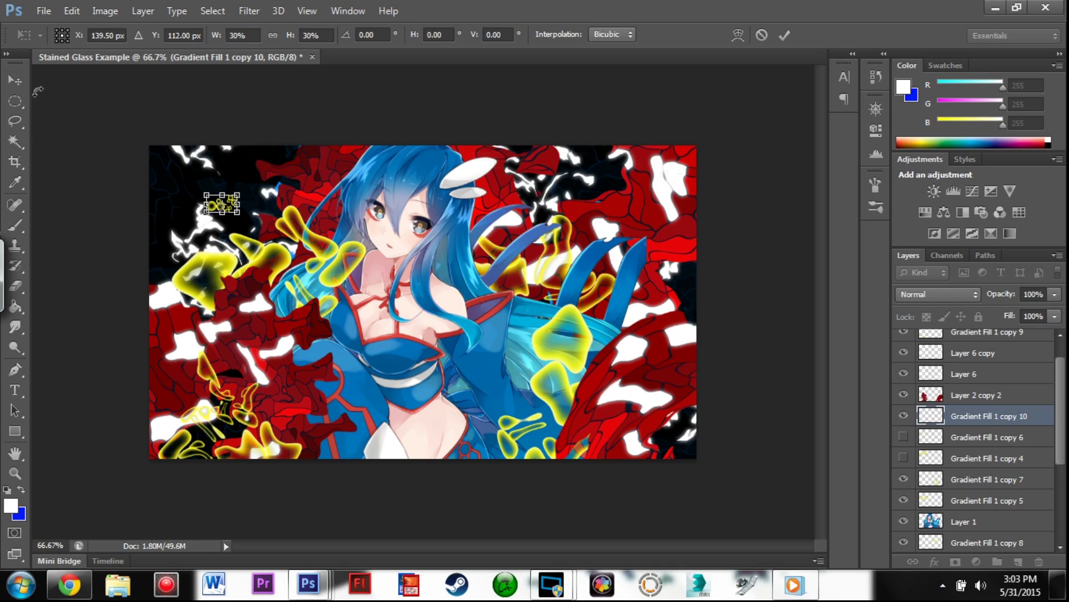
{"action": "key", "text": "Return"}
Place a copy of the small round bubbles beside the character's hair above the glowing shapes and free-transform it
{"action": "left_click_drag", "start_coordinate": [216, 242], "coordinate": [346, 241]}
{"action": "key", "text": "ctrl+t"}
{"action": "left_click_drag", "start_coordinate": [359, 189], "coordinate": [388, 280]}
{"action": "key", "text": "ctrl+plus"}
{"action": "key", "text": "ctrl+plus"}
{"action": "left_click_drag", "start_coordinate": [675, 480], "coordinate": [898, 547]}
{"action": "key", "text": "Return"}
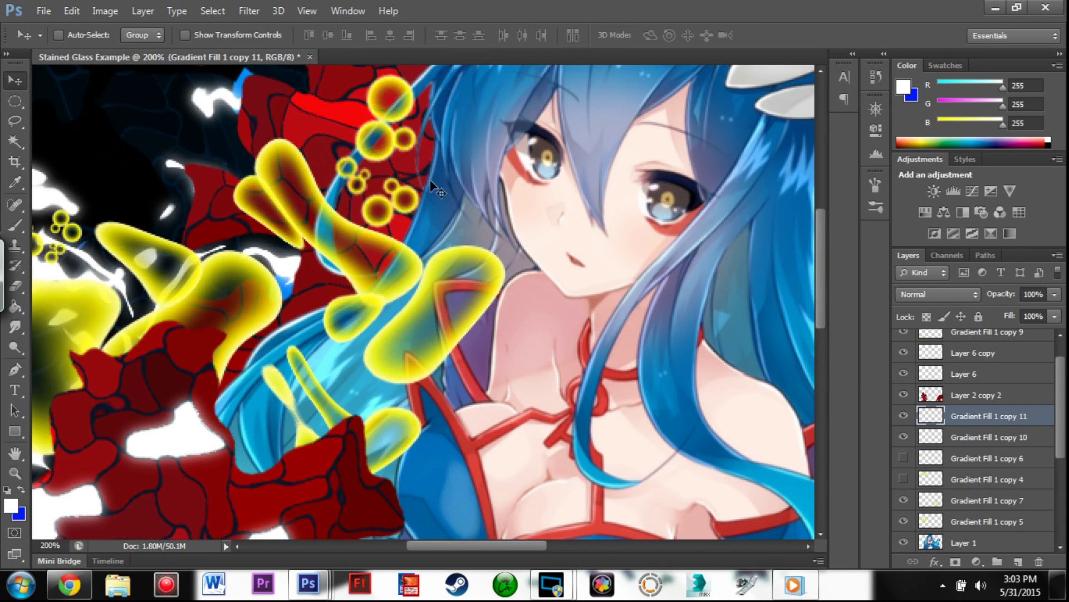
Merge Gradient Fill 1 copy 10 and copy 11 into one layer
{"action": "key", "text": "ctrl+minus"}
{"action": "key", "text": "ctrl+minus"}
{"action": "left_click", "coordinate": [933, 440], "text": "shift"}
{"action": "key", "text": "ctrl+e"}
Duplicate the merged small bubbles, move the copy across to the right of the character's head and free-transform it
{"action": "key", "text": "ctrl+j"}
{"action": "left_click_drag", "start_coordinate": [325, 242], "coordinate": [591, 246]}
{"action": "key", "text": "ctrl+t"}
{"action": "left_click_drag", "start_coordinate": [447, 280], "coordinate": [493, 259]}
{"action": "left_click_drag", "start_coordinate": [531, 253], "coordinate": [512, 223]}
{"action": "key", "text": "Return"}
Duplicate and free-transform the small bubbles right of the head, and merge the two layers
{"action": "key", "text": "ctrl+j"}
{"action": "key", "text": "ctrl+t"}
{"action": "key", "text": "Return"}
{"action": "left_click", "coordinate": [936, 437], "text": "shift"}
{"action": "key", "text": "ctrl+e"}
Spread three more copies of the small bubbles over the lower right and lower left, raising the last above Layer 2 copy 2
{"action": "key", "text": "ctrl+j"}
{"action": "left_click_drag", "start_coordinate": [610, 282], "coordinate": [604, 476]}
{"action": "key", "text": "ctrl+j"}
{"action": "left_click_drag", "start_coordinate": [528, 445], "coordinate": [255, 387]}
{"action": "key", "text": "ctrl+j"}
{"action": "left_click_drag", "start_coordinate": [933, 416], "coordinate": [933, 385]}
{"action": "left_click_drag", "start_coordinate": [317, 394], "coordinate": [355, 436]}
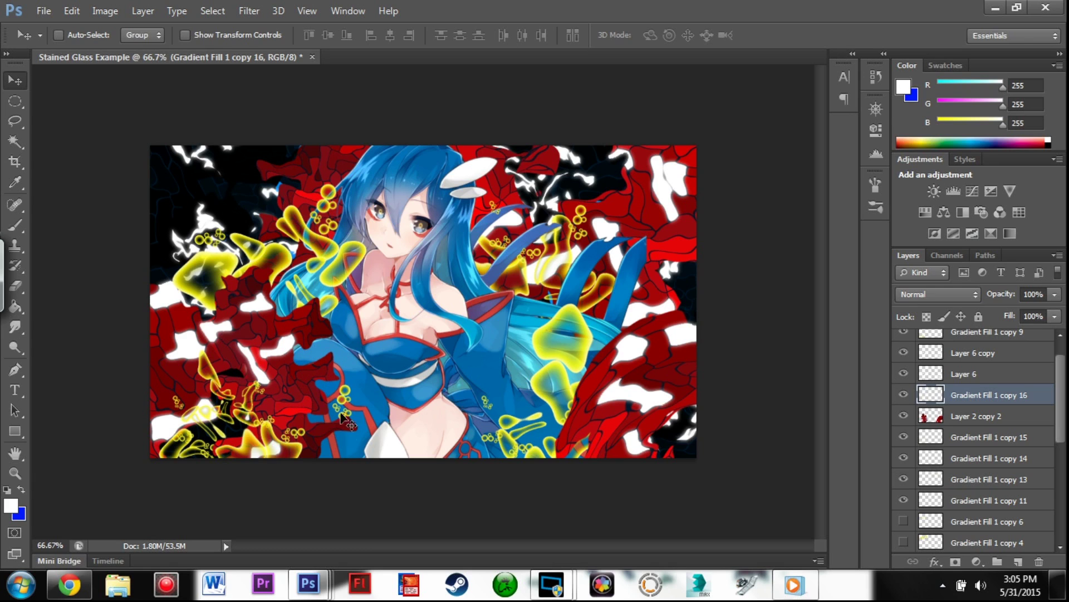
Rename Layer 6 as "White FG" and Layer 6 copy as "White FG Glow"
{"action": "scroll", "coordinate": [913, 375], "scroll_direction": "up", "scroll_amount": 1}
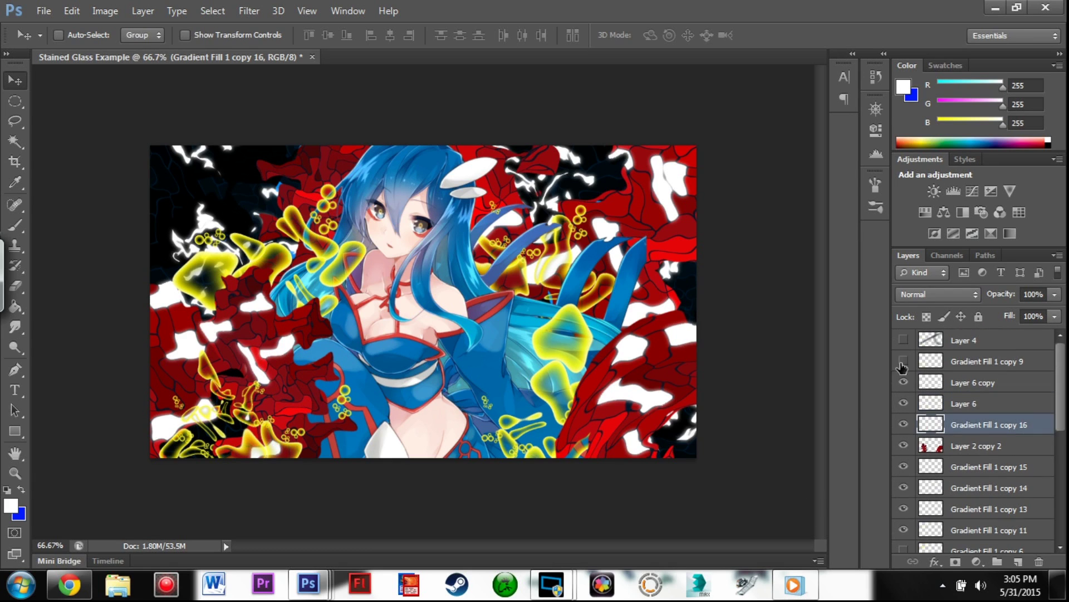
{"action": "double_click", "coordinate": [963, 403]}
{"action": "type", "text": "White FG"}
{"action": "key", "text": "Return"}
{"action": "double_click", "coordinate": [966, 381]}
{"action": "type", "text": "White FG Glow"}
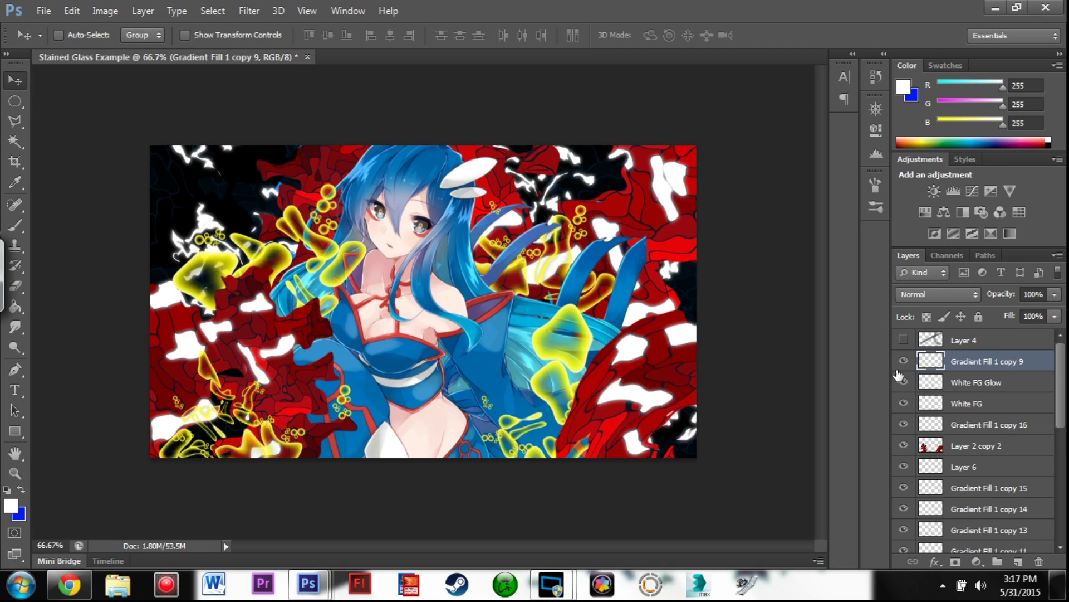
Compare the composition with Gradient Fill 1 copy 9 and White FG Glow shown and hidden
{"action": "left_click", "coordinate": [903, 363]}
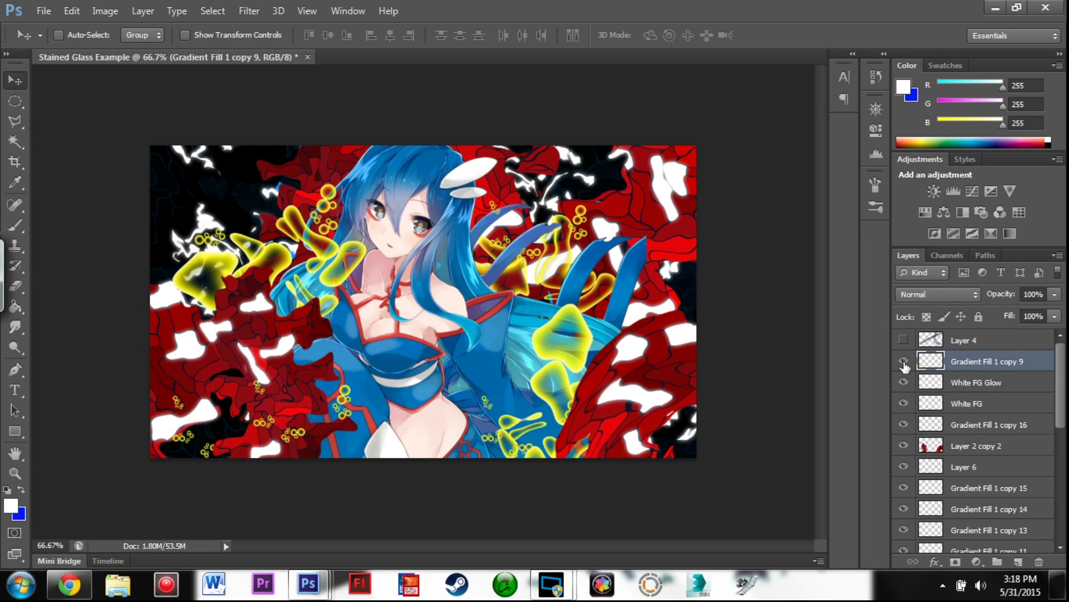
{"action": "left_click", "coordinate": [904, 363]}
{"action": "left_click", "coordinate": [905, 384]}
{"action": "left_click", "coordinate": [904, 384]}
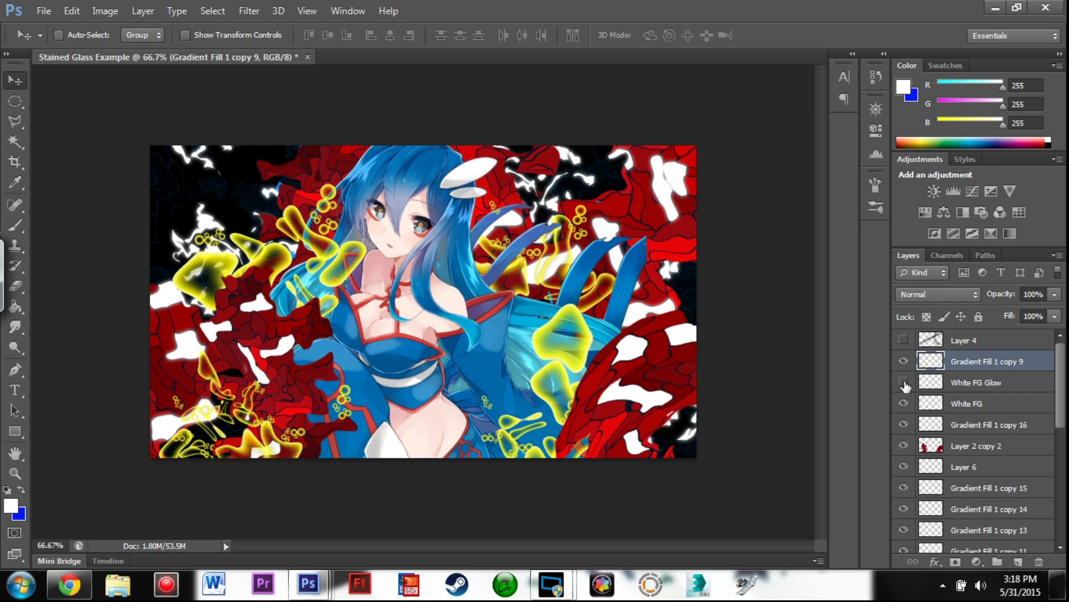
{"action": "left_click", "coordinate": [904, 384]}
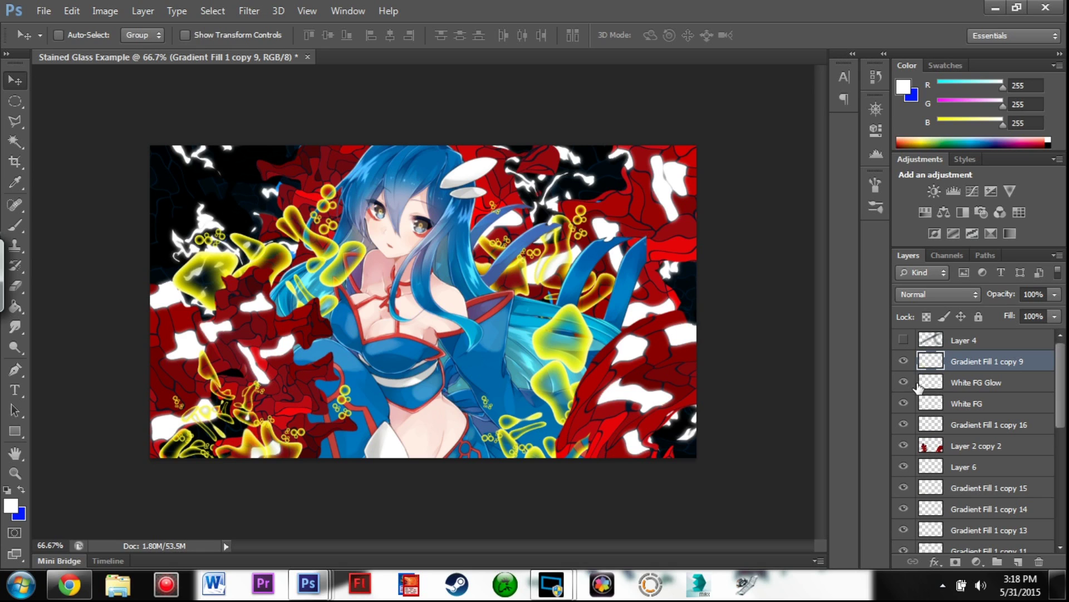
{"action": "left_click", "coordinate": [903, 361]}
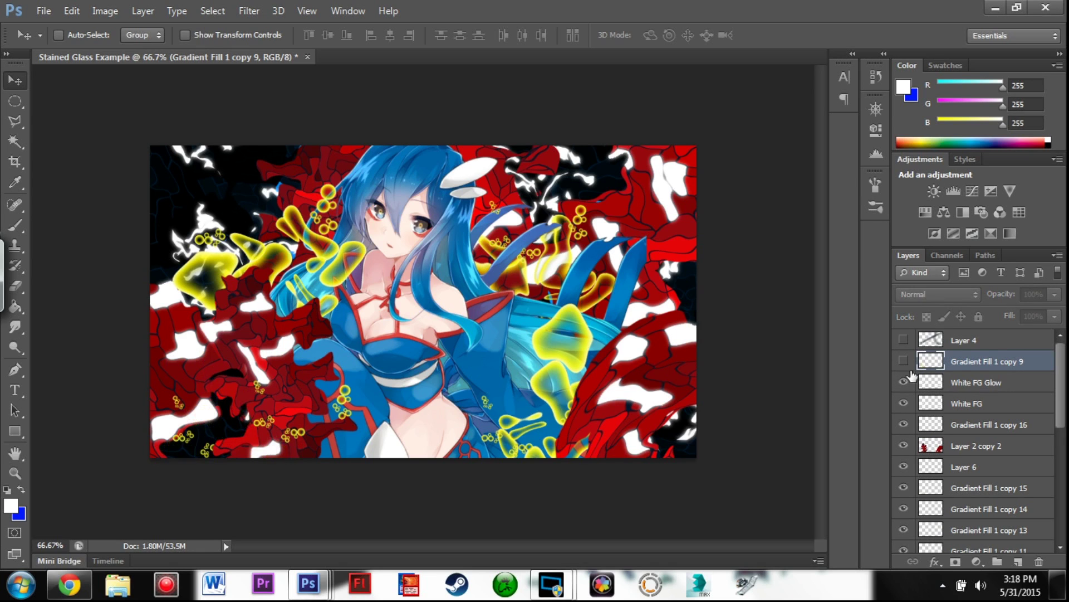
{"action": "left_click", "coordinate": [904, 362]}
Hide the White FG Glow layer and examine the White FG layer's effect by toggling its visibility
{"action": "left_click", "coordinate": [933, 383]}
{"action": "left_click", "coordinate": [904, 382]}
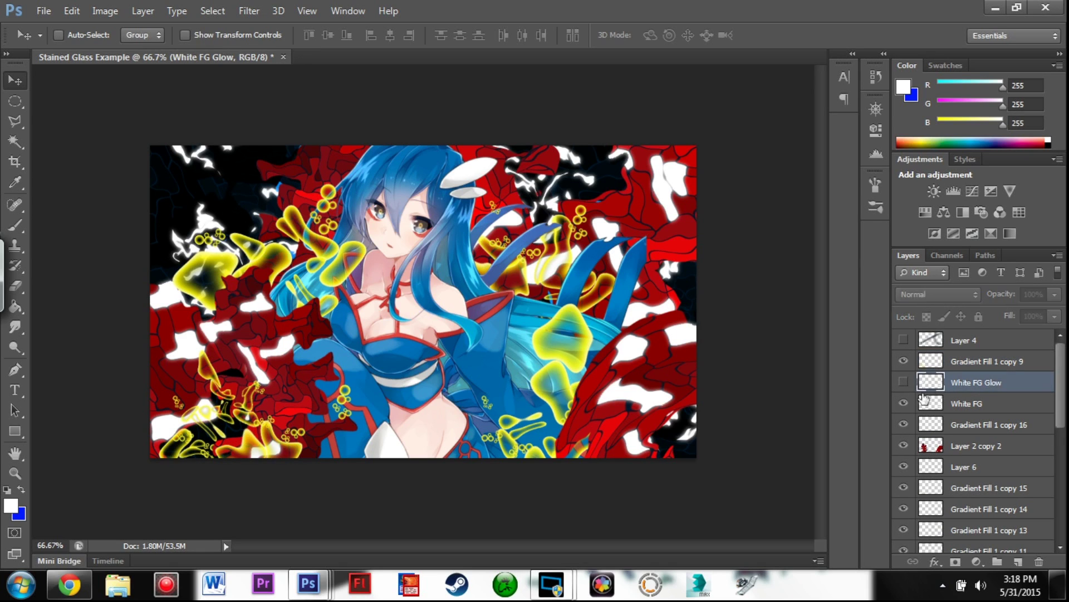
{"action": "left_click", "coordinate": [934, 407]}
{"action": "left_click", "coordinate": [905, 403]}
{"action": "left_click", "coordinate": [905, 404]}
{"action": "left_click", "coordinate": [905, 403]}
{"action": "left_click", "coordinate": [905, 403]}
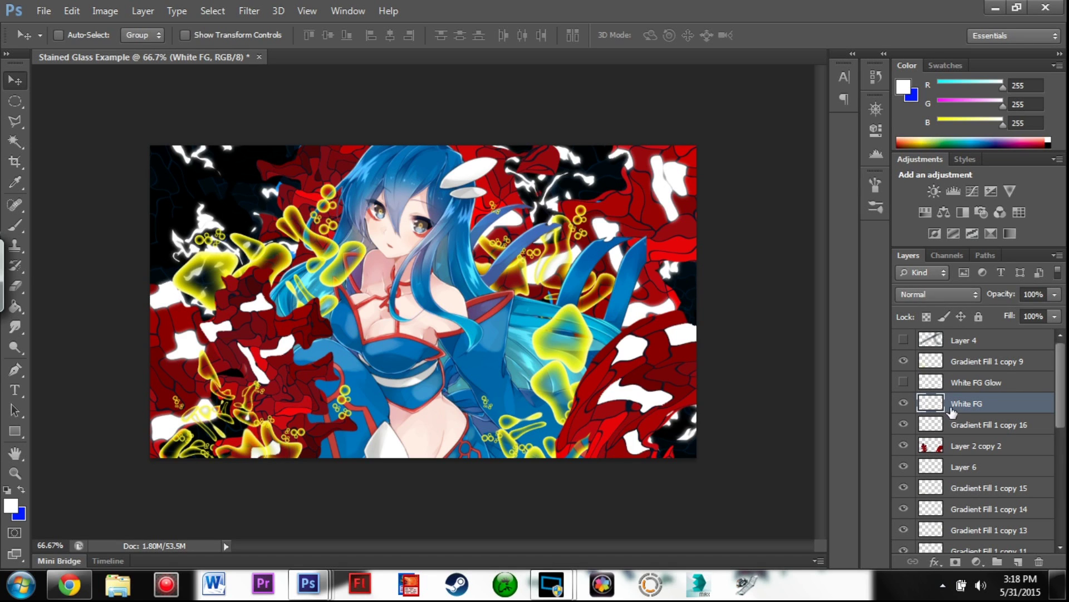
{"action": "key", "text": "ctrl+j"}
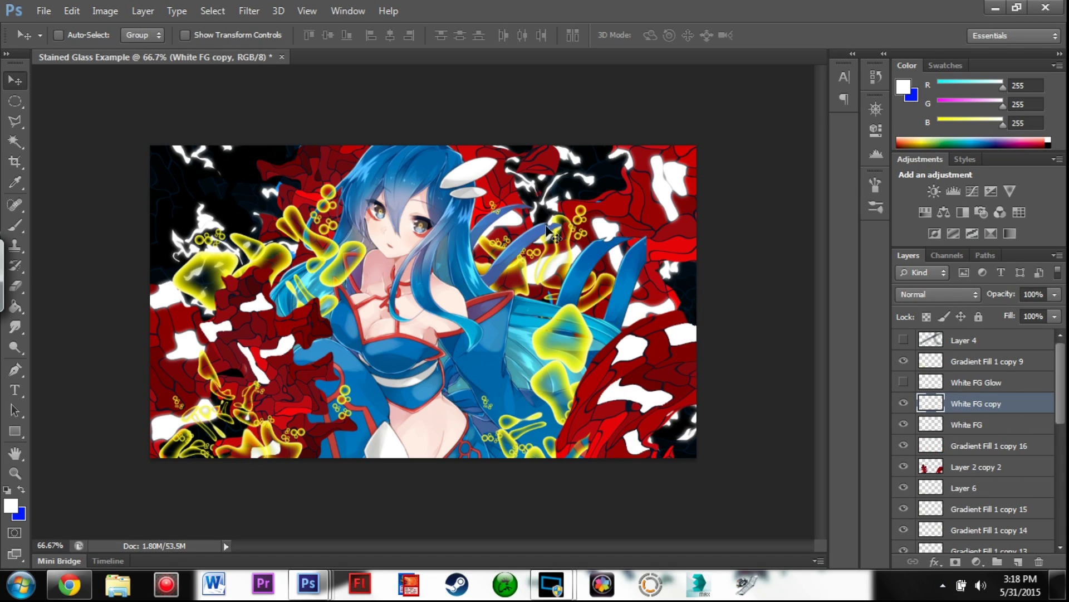
{"action": "left_click", "coordinate": [251, 11]}
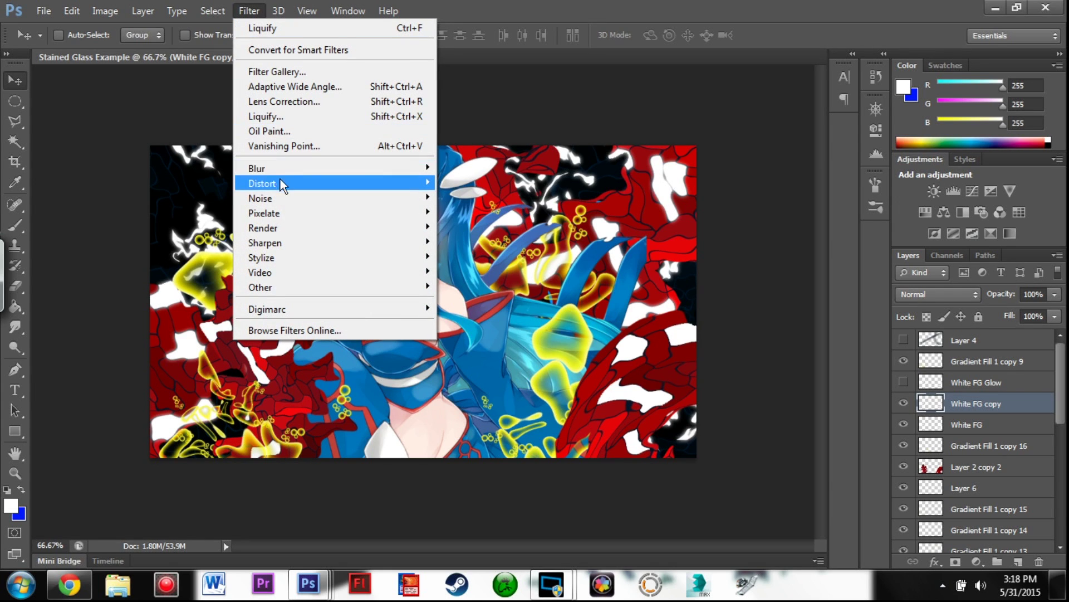
{"action": "mouse_move", "coordinate": [328, 170]}
{"action": "left_click", "coordinate": [484, 279]}
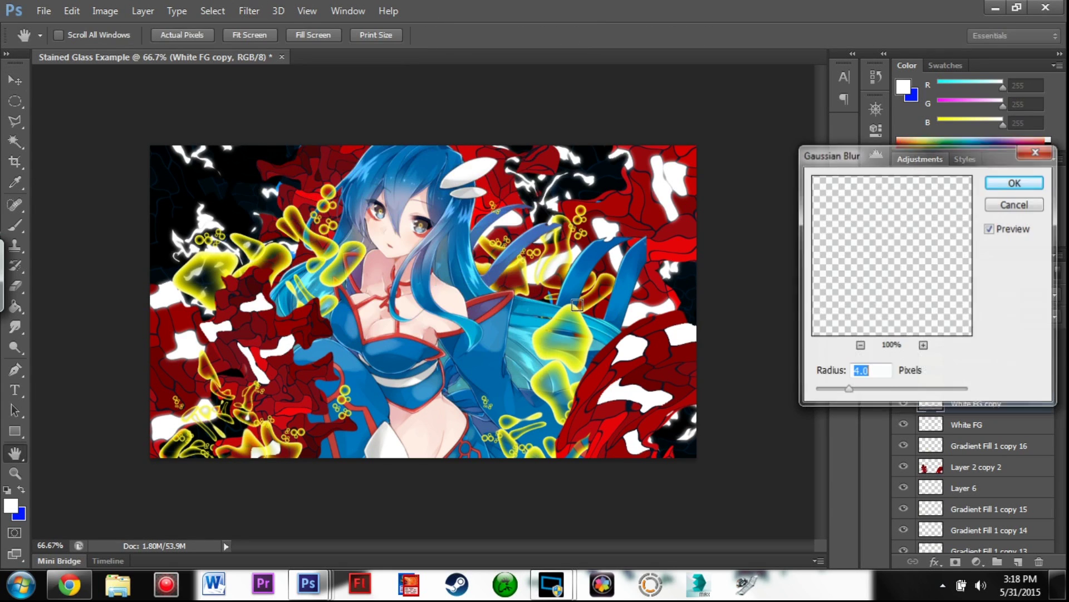
{"action": "left_click", "coordinate": [1015, 208]}
{"action": "left_click", "coordinate": [1038, 562]}
{"action": "left_click", "coordinate": [470, 228]}
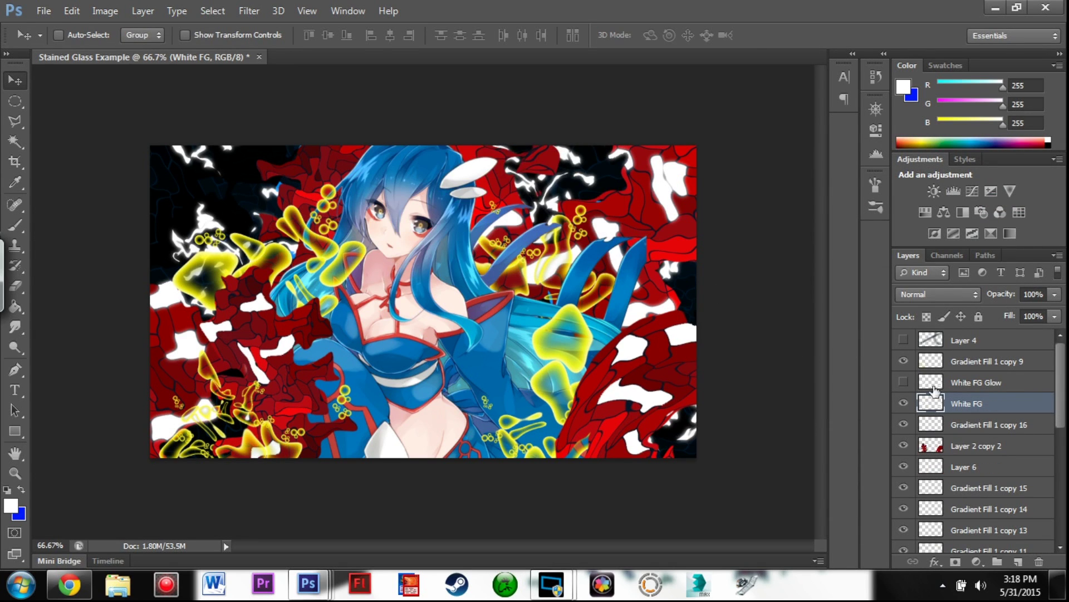
Show the White FG Glow layer again and check Gradient Fill 1 copy 9 through its visibility
{"action": "left_click", "coordinate": [911, 383]}
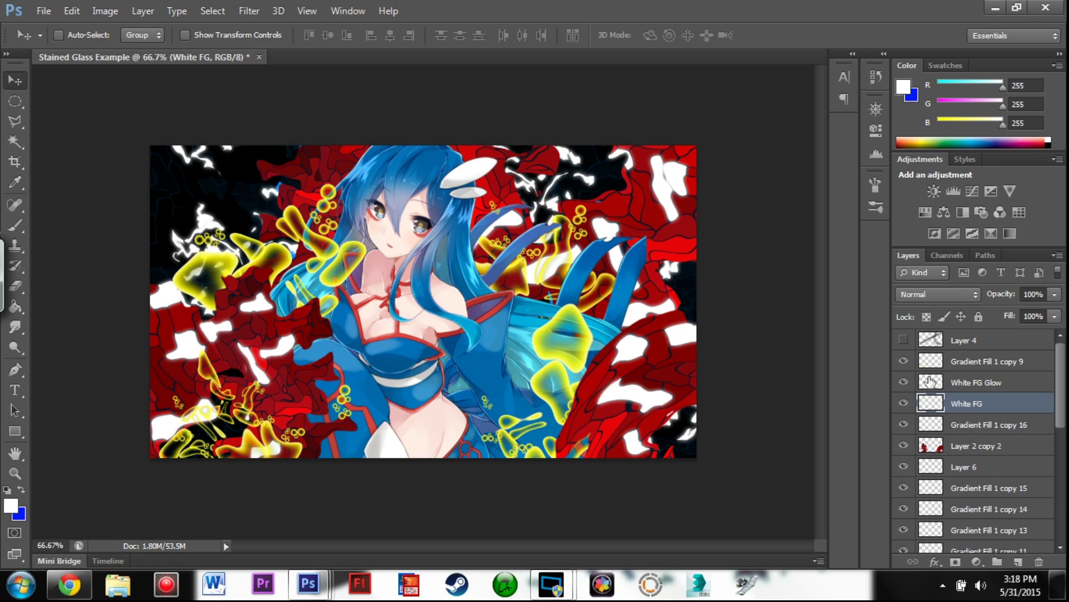
{"action": "left_click", "coordinate": [904, 362]}
Duplicate the Gradient Fill 1 copy 9 layer and check the duplicate by toggling its visibility
{"action": "left_click", "coordinate": [941, 364]}
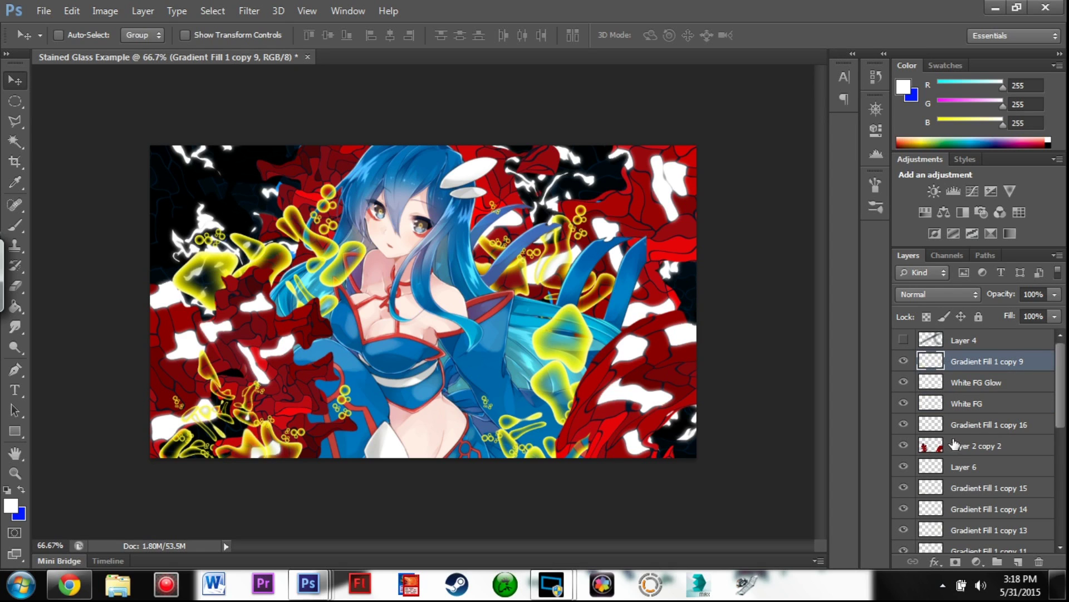
{"action": "key", "text": "ctrl+j"}
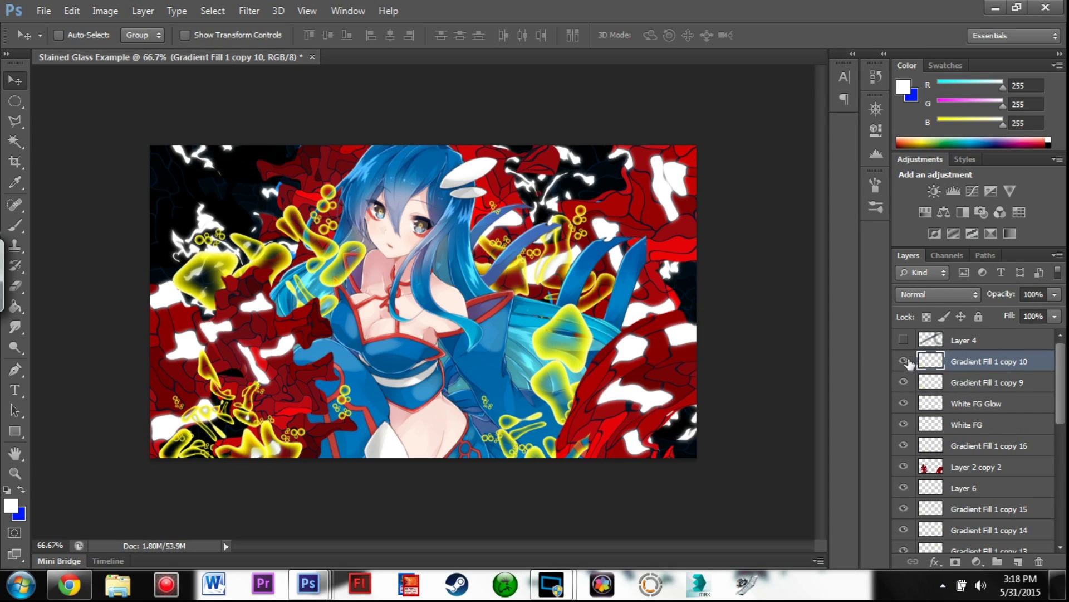
{"action": "left_click", "coordinate": [905, 364]}
{"action": "left_click", "coordinate": [904, 363]}
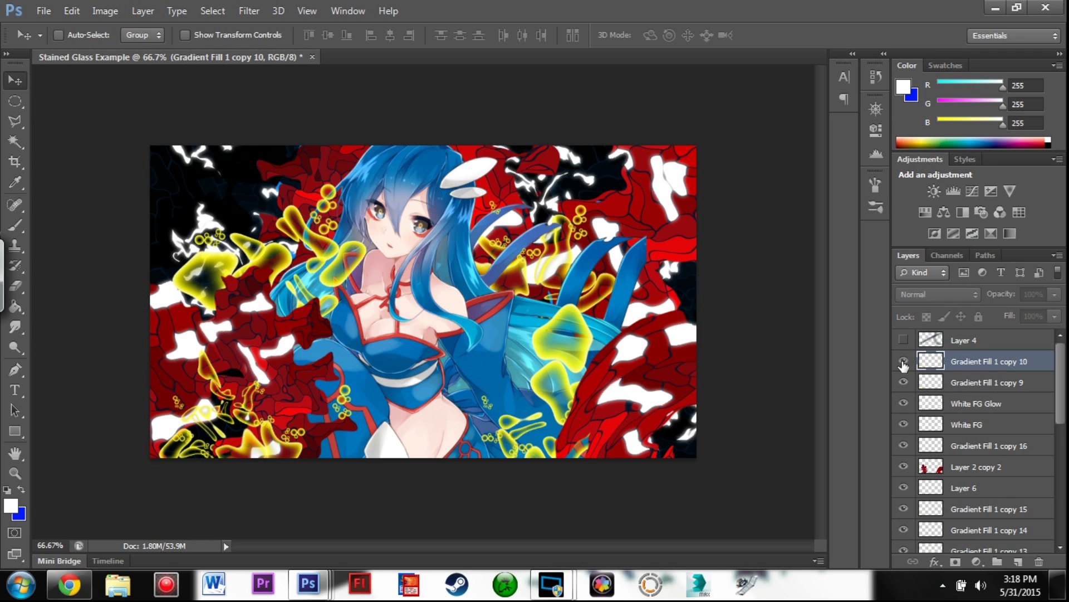
{"action": "left_click", "coordinate": [903, 364]}
Open the duplicated bubble layer in Liquify and warp its yellow shapes with the size 151 brush
{"action": "left_click", "coordinate": [250, 12]}
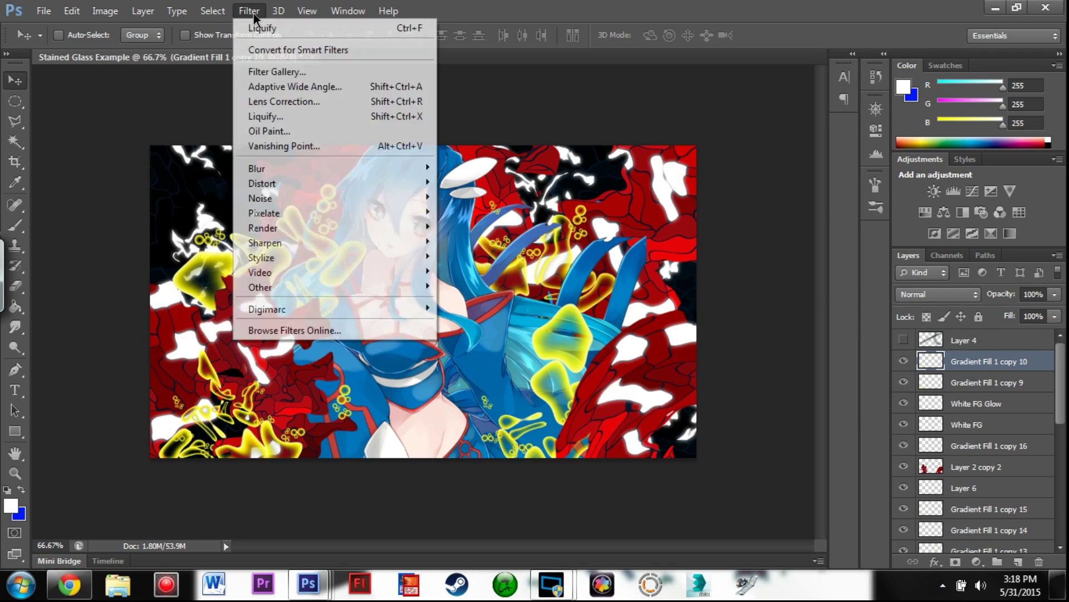
{"action": "left_click", "coordinate": [301, 116]}
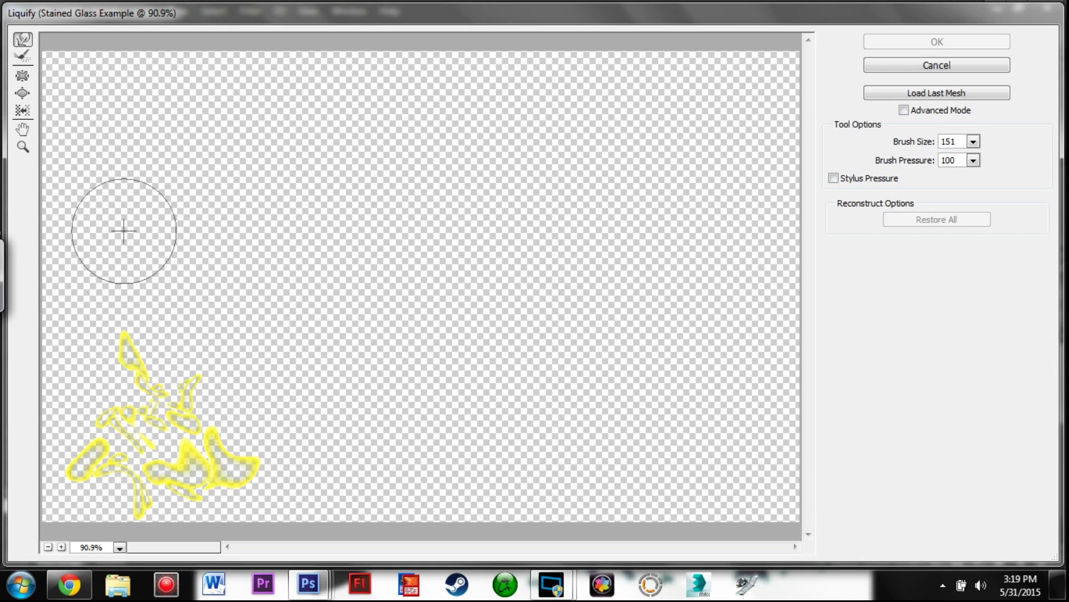
{"action": "mouse_move", "coordinate": [180, 438]}
{"action": "left_mouse_down"}
{"action": "mouse_move", "coordinate": [131, 445]}
{"action": "mouse_move", "coordinate": [144, 464]}
{"action": "mouse_move", "coordinate": [200, 440]}
{"action": "left_mouse_up"}
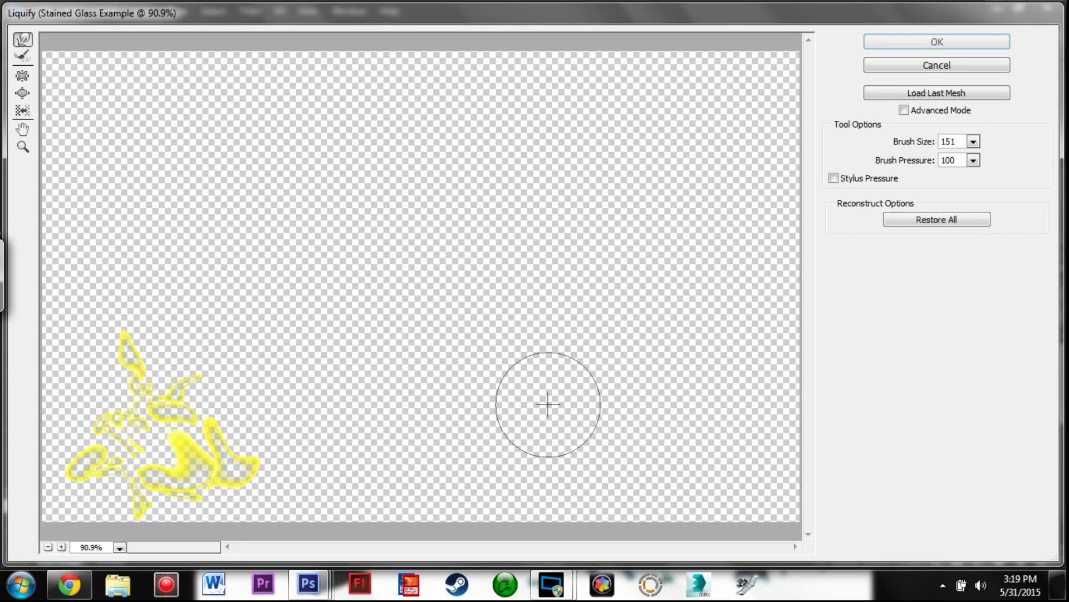
Set the Liquify brush size to 70 and pull the edges of the yellow shapes outward in several directions
{"action": "left_click", "coordinate": [973, 143]}
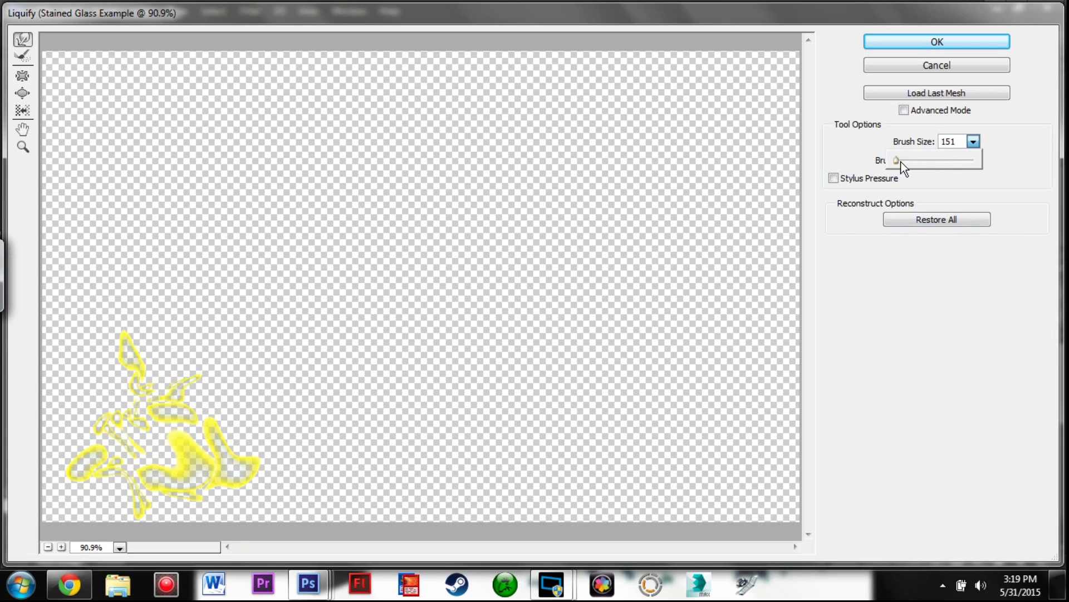
{"action": "left_click_drag", "start_coordinate": [890, 162], "coordinate": [897, 161]}
{"action": "left_click", "coordinate": [959, 143]}
{"action": "left_click_drag", "start_coordinate": [958, 143], "coordinate": [905, 151]}
{"action": "type", "text": "70"}
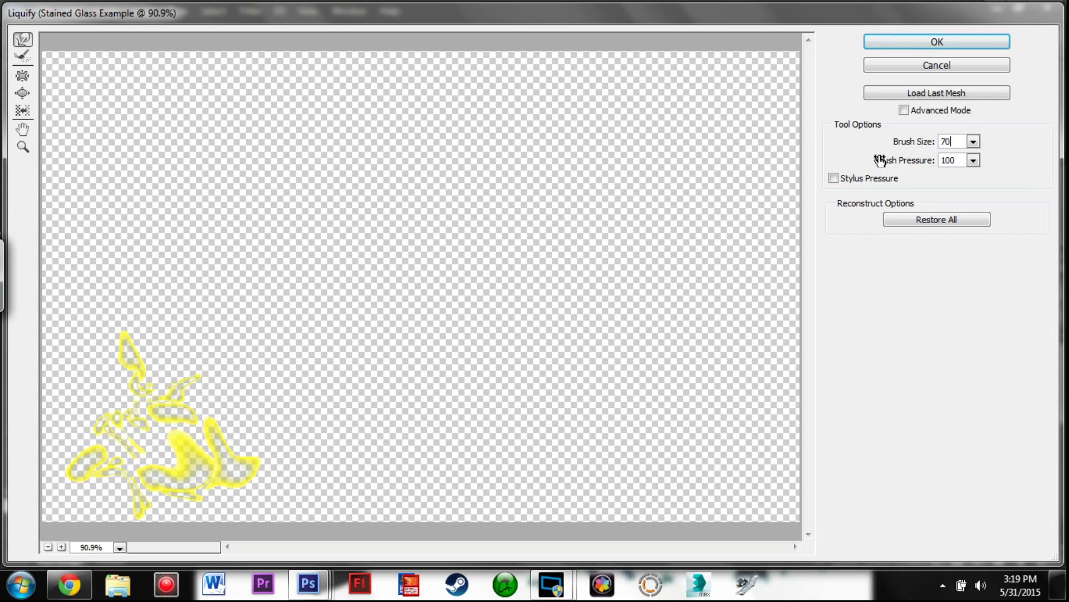
{"action": "left_click_drag", "start_coordinate": [178, 404], "coordinate": [226, 337]}
{"action": "left_click_drag", "start_coordinate": [184, 381], "coordinate": [234, 370]}
{"action": "left_click_drag", "start_coordinate": [193, 422], "coordinate": [233, 436]}
{"action": "mouse_move", "coordinate": [235, 475]}
{"action": "left_mouse_down"}
{"action": "mouse_move", "coordinate": [241, 446]}
{"action": "mouse_move", "coordinate": [219, 411]}
{"action": "left_mouse_up"}
{"action": "left_click_drag", "start_coordinate": [131, 372], "coordinate": [94, 384]}
{"action": "mouse_move", "coordinate": [120, 424]}
{"action": "left_mouse_down"}
{"action": "mouse_move", "coordinate": [96, 427]}
{"action": "mouse_move", "coordinate": [84, 398]}
{"action": "left_mouse_up"}
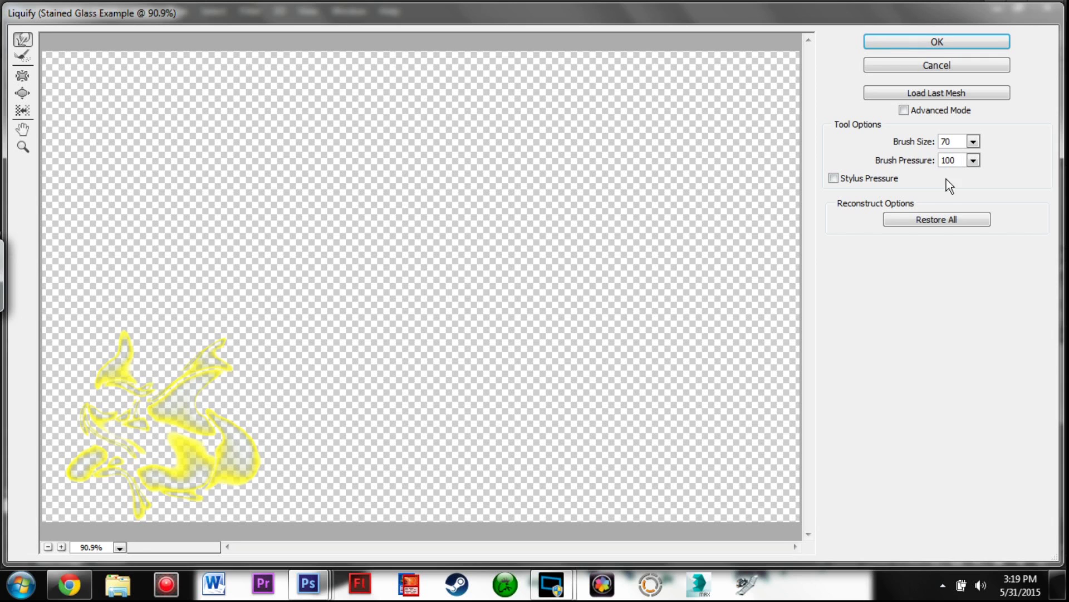
Apply the Liquify warp and delete the warped duplicate layer
{"action": "left_click", "coordinate": [954, 44]}
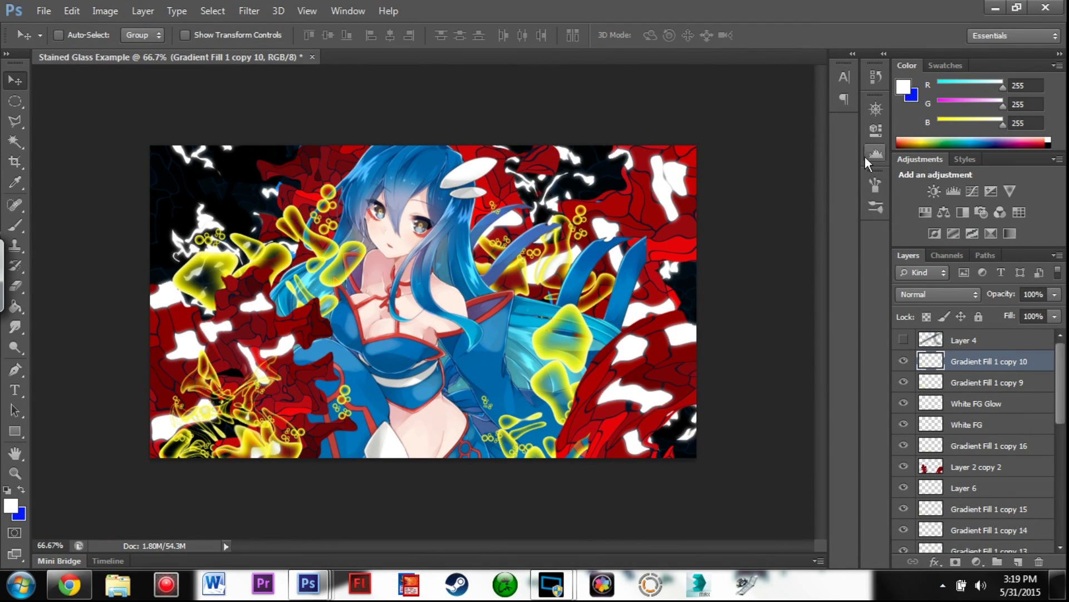
{"action": "left_click_drag", "start_coordinate": [935, 360], "coordinate": [1040, 561]}
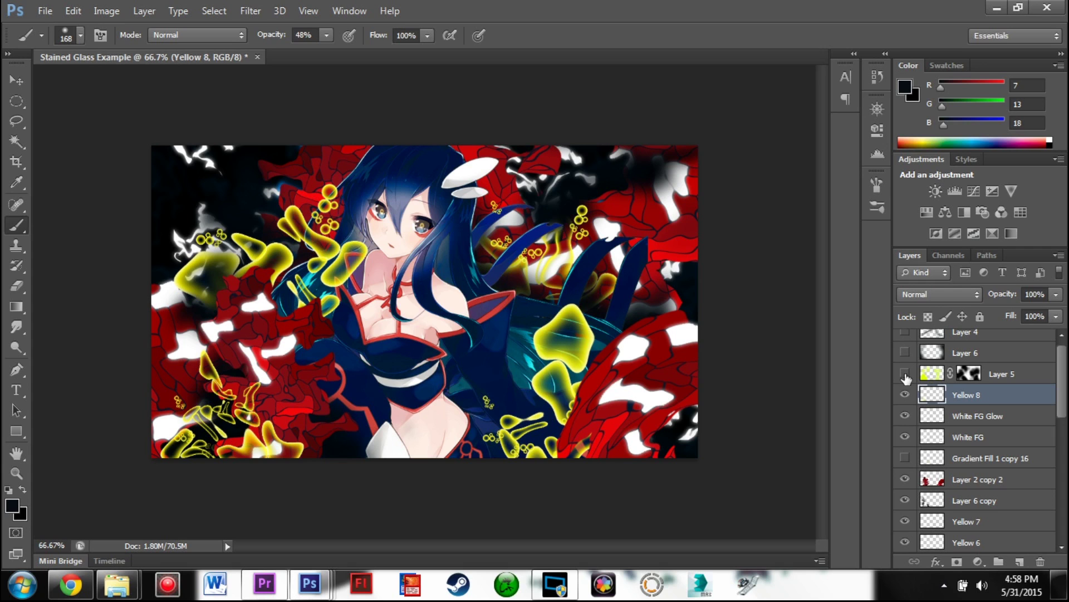
Hide the Selective Color 2 adjustment clipped to the Selective Color 1 character layer
{"action": "left_click_drag", "start_coordinate": [1065, 416], "coordinate": [1051, 517]}
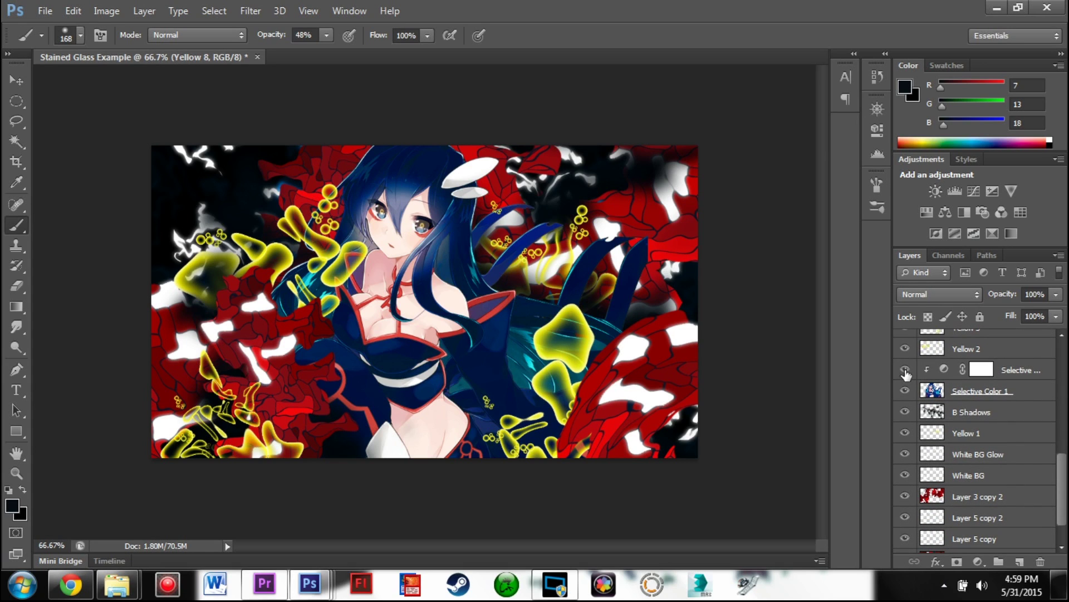
{"action": "left_click", "coordinate": [943, 372]}
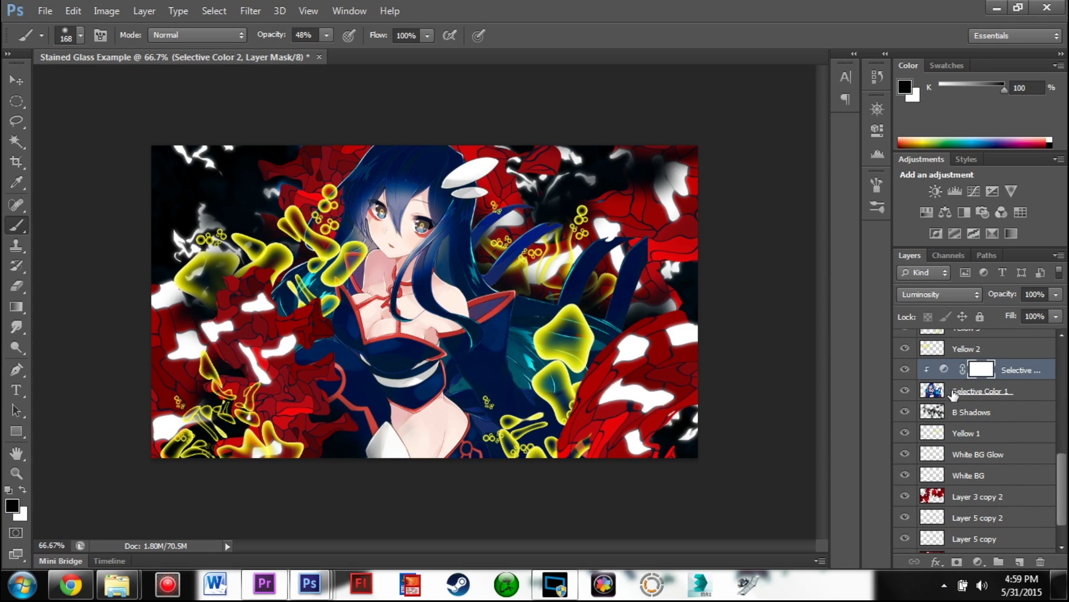
{"action": "left_click", "coordinate": [904, 369]}
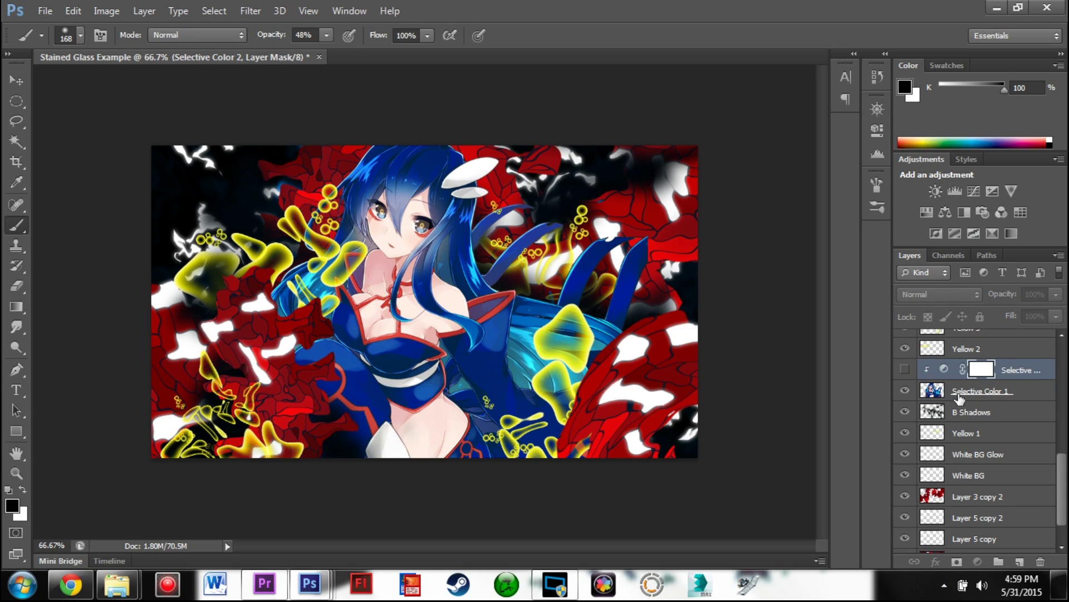
Add a new Selective Color adjustment above the Selective Color 1 layer, with Black at +100% for both Blues and Cyans
{"action": "left_click", "coordinate": [955, 395]}
{"action": "left_click", "coordinate": [978, 563]}
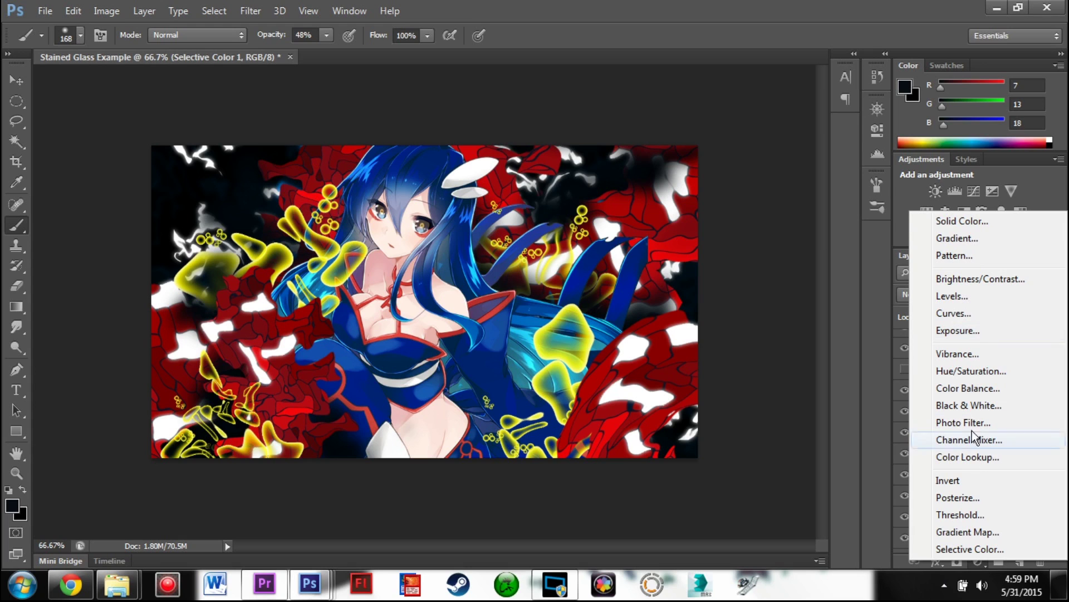
{"action": "left_click", "coordinate": [970, 550]}
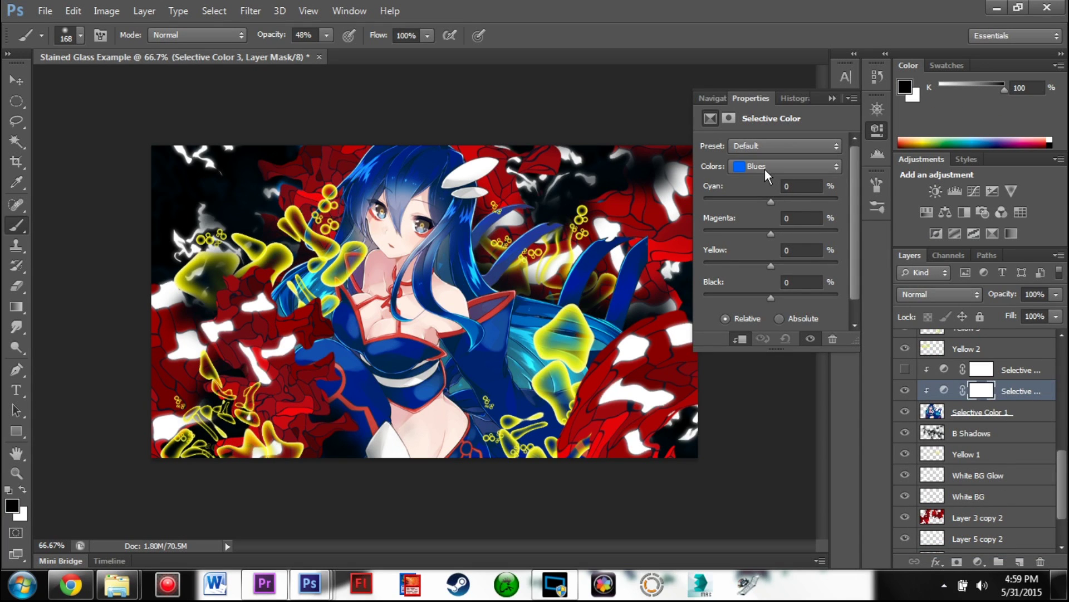
{"action": "left_click_drag", "start_coordinate": [770, 298], "coordinate": [843, 303]}
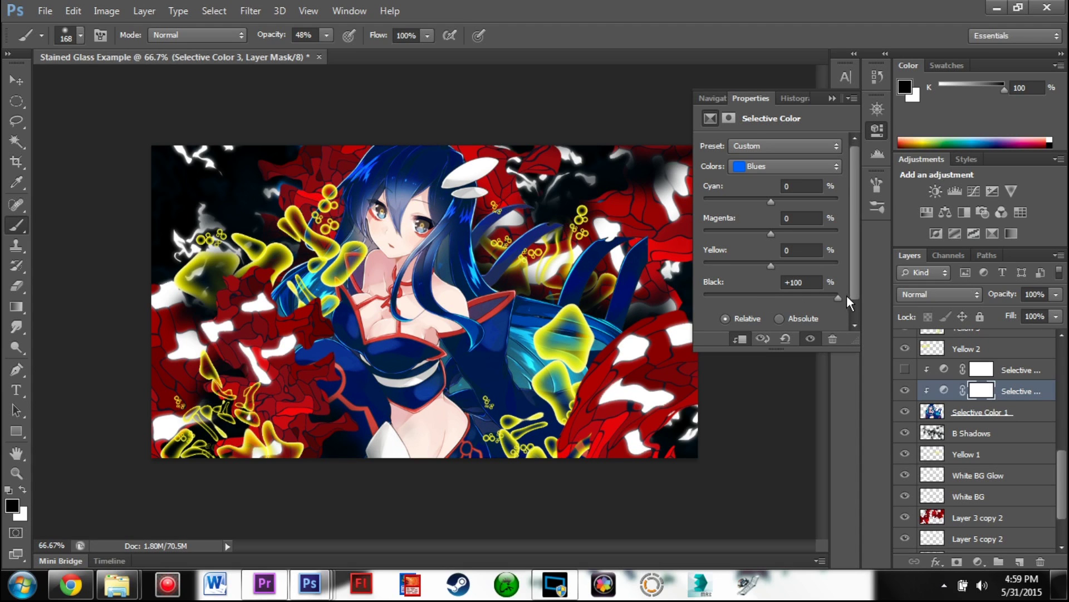
{"action": "left_click", "coordinate": [784, 167]}
{"action": "left_click", "coordinate": [768, 221]}
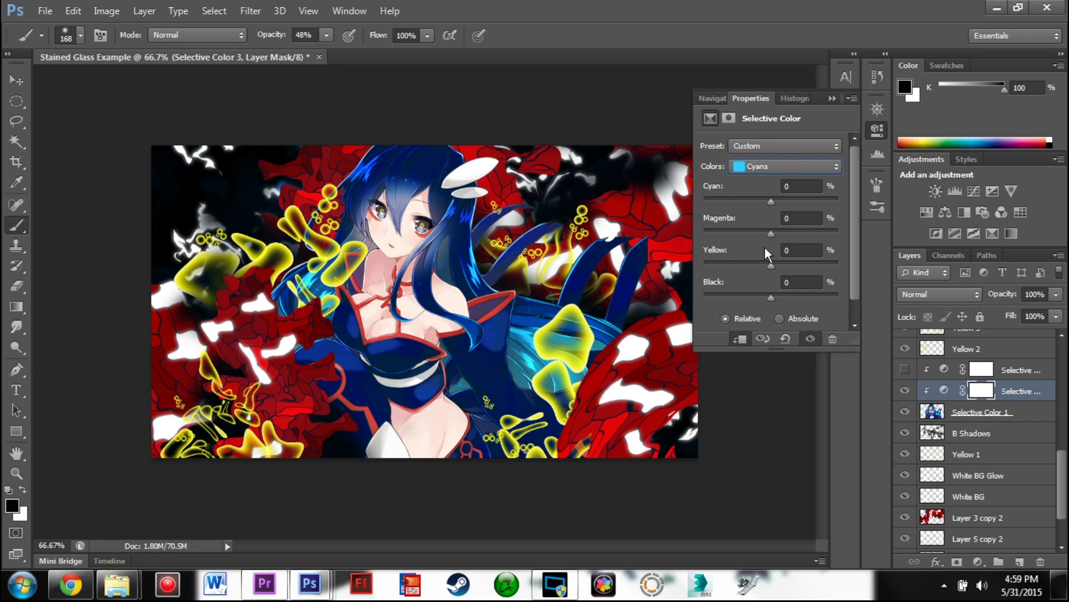
{"action": "left_click_drag", "start_coordinate": [770, 297], "coordinate": [841, 296]}
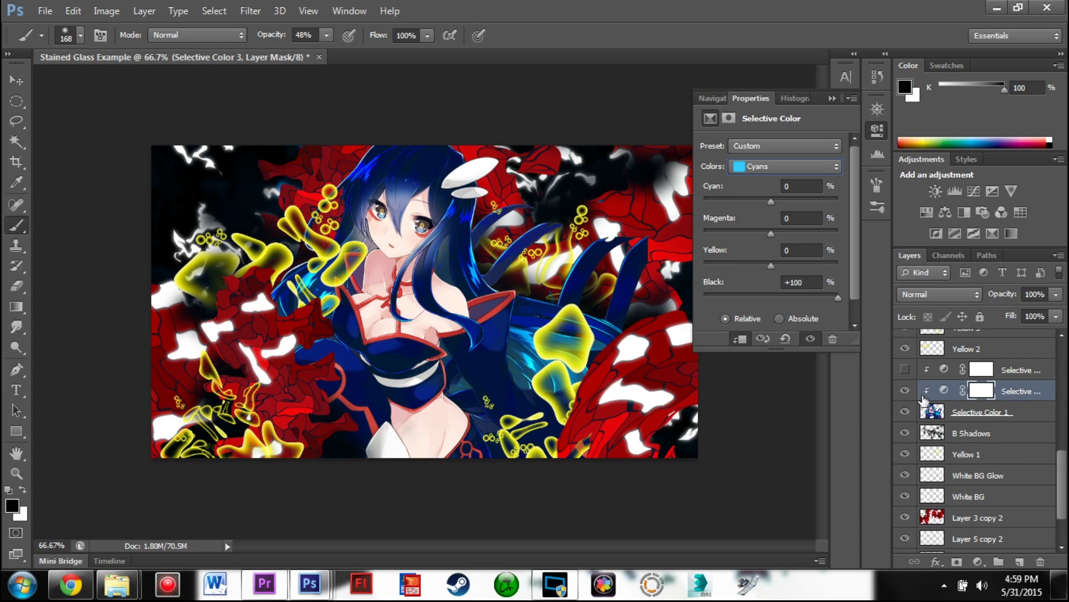
Place Selective Color 2 below the character layer and clip the new Selective Color adjustment to the character layer
{"action": "left_click_drag", "start_coordinate": [940, 394], "coordinate": [940, 422]}
{"action": "mouse_move", "coordinate": [943, 372]}
{"action": "left_mouse_down"}
{"action": "mouse_move", "coordinate": [940, 401]}
{"action": "mouse_move", "coordinate": [937, 365]}
{"action": "left_mouse_up"}
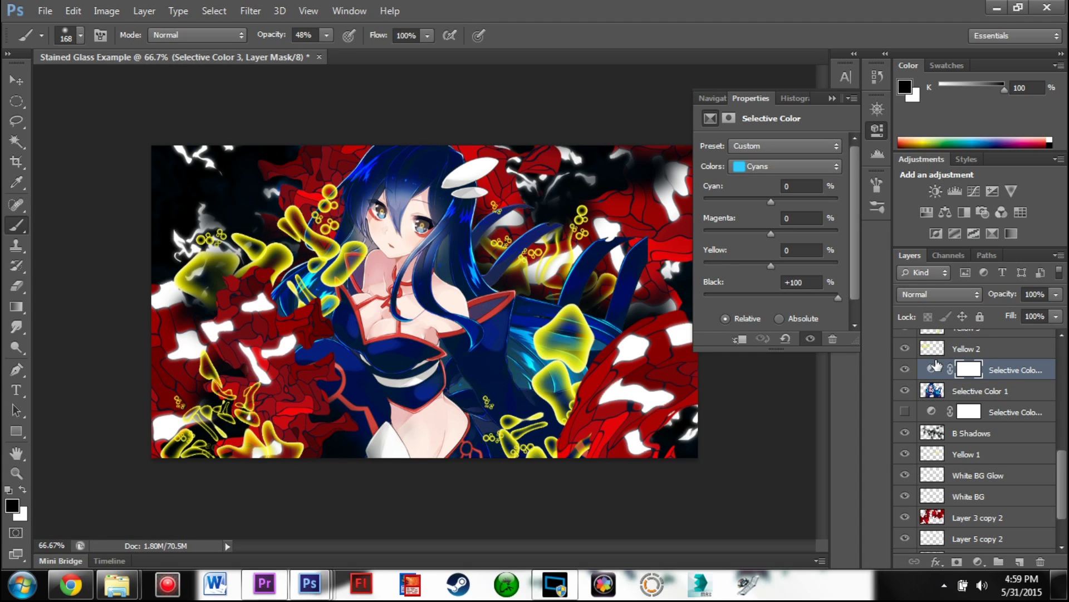
{"action": "left_click", "coordinate": [936, 357], "text": "alt"}
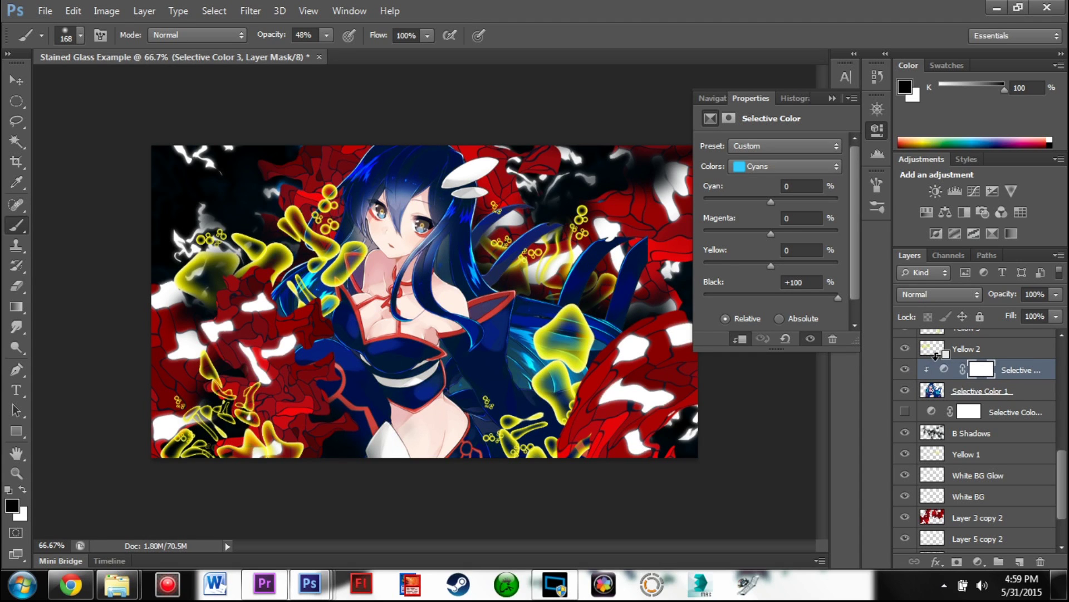
Move Selective Color 2 back above the new adjustment and create a clipping mask for it
{"action": "left_click_drag", "start_coordinate": [931, 416], "coordinate": [931, 365]}
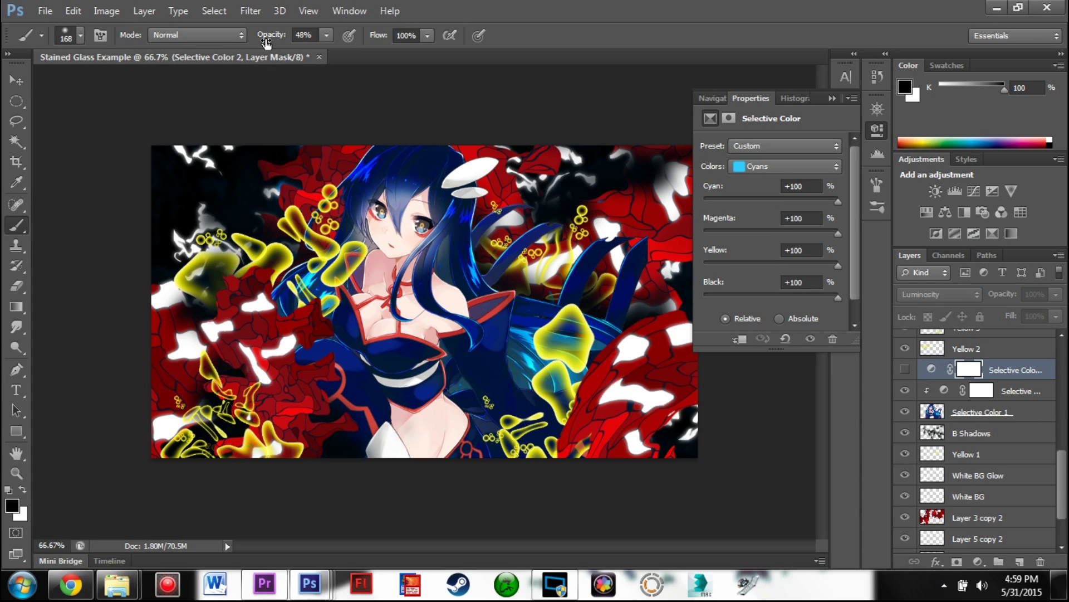
{"action": "left_click", "coordinate": [149, 11]}
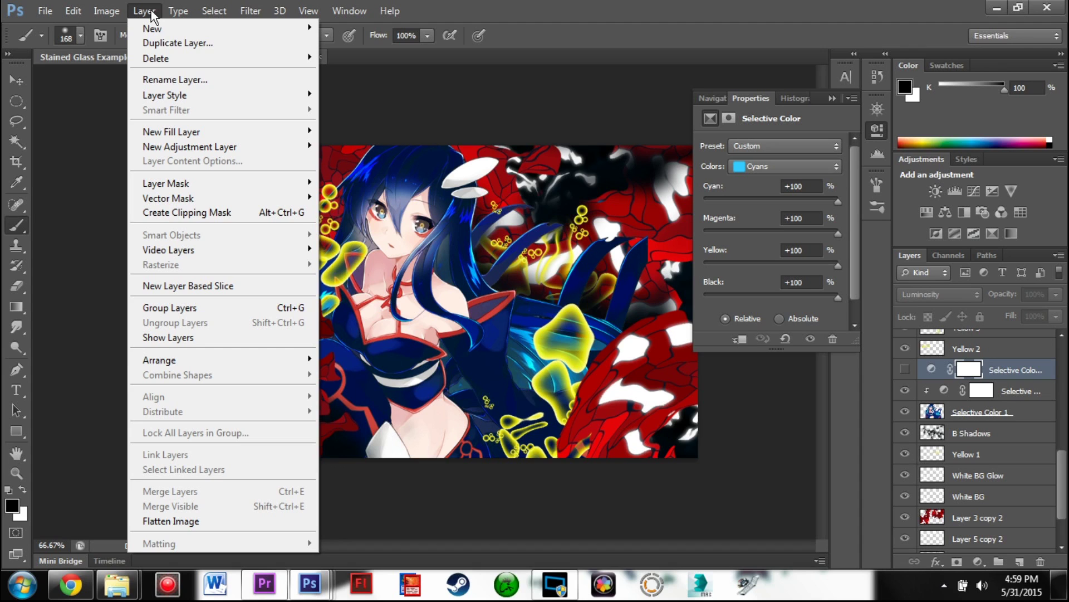
{"action": "left_click", "coordinate": [212, 215]}
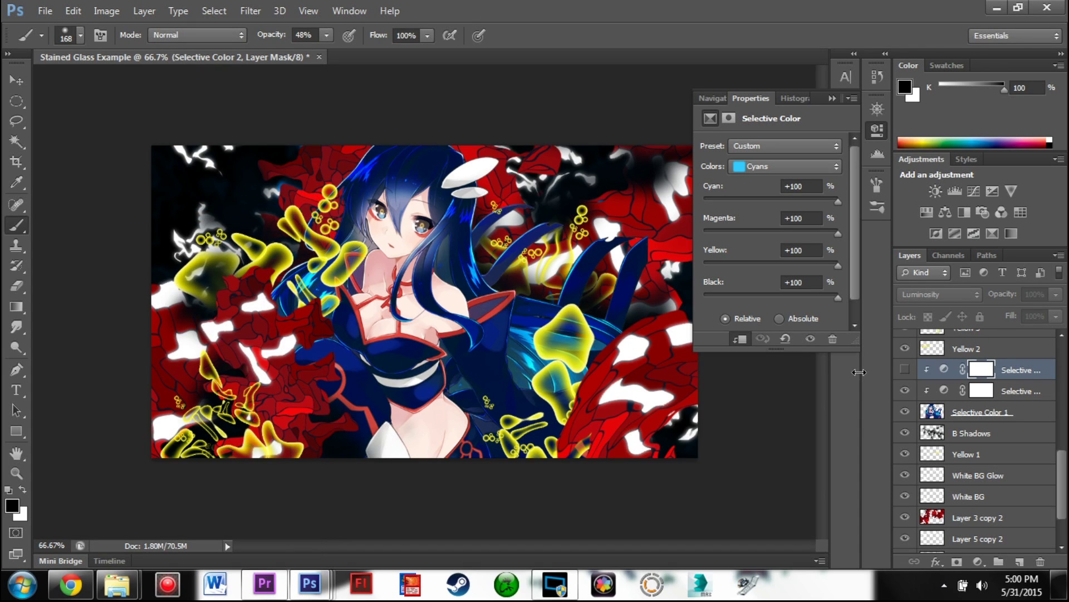
Show the Selective Color 2 adjustment and delete the newly added Selective Color adjustment beneath it
{"action": "left_click", "coordinate": [904, 370]}
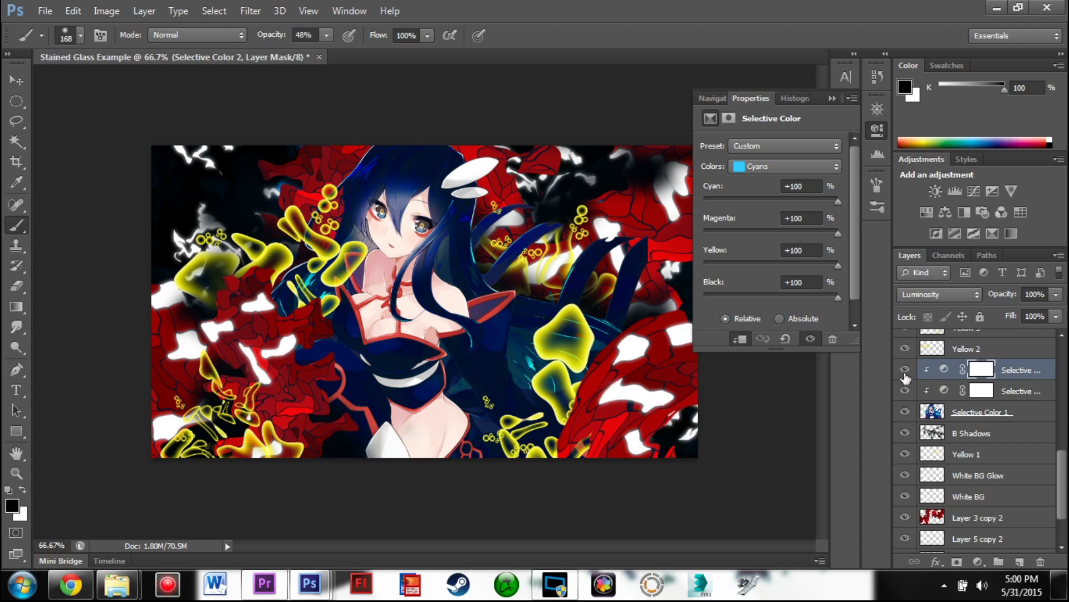
{"action": "left_click_drag", "start_coordinate": [941, 395], "coordinate": [1039, 562]}
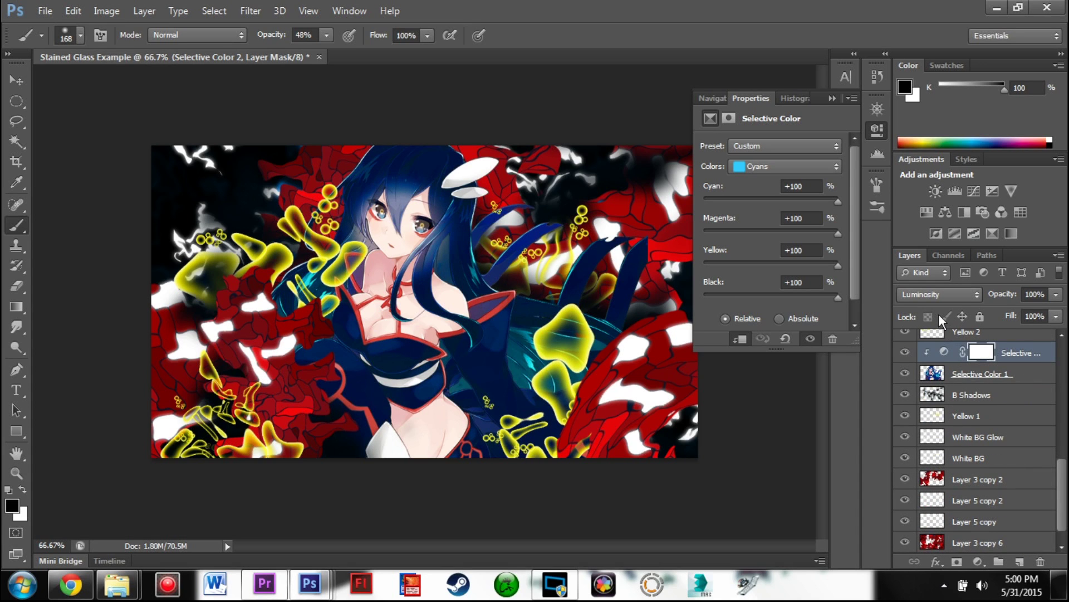
Examine the Selective Color 2 adjustment's settings for the Blues, Cyans and Reds
{"action": "left_click", "coordinate": [945, 354]}
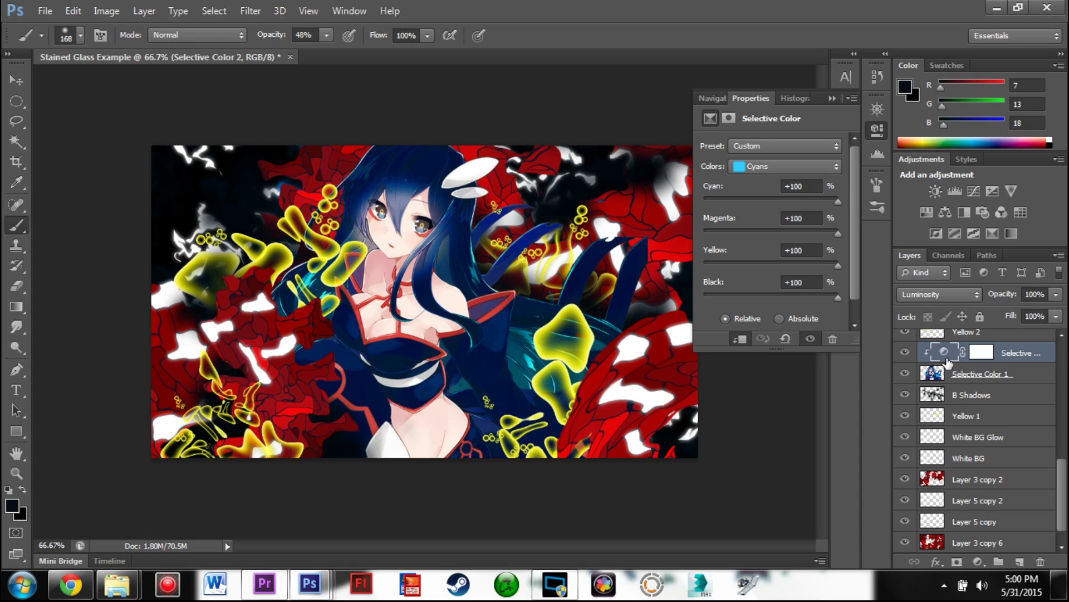
{"action": "left_click", "coordinate": [751, 161]}
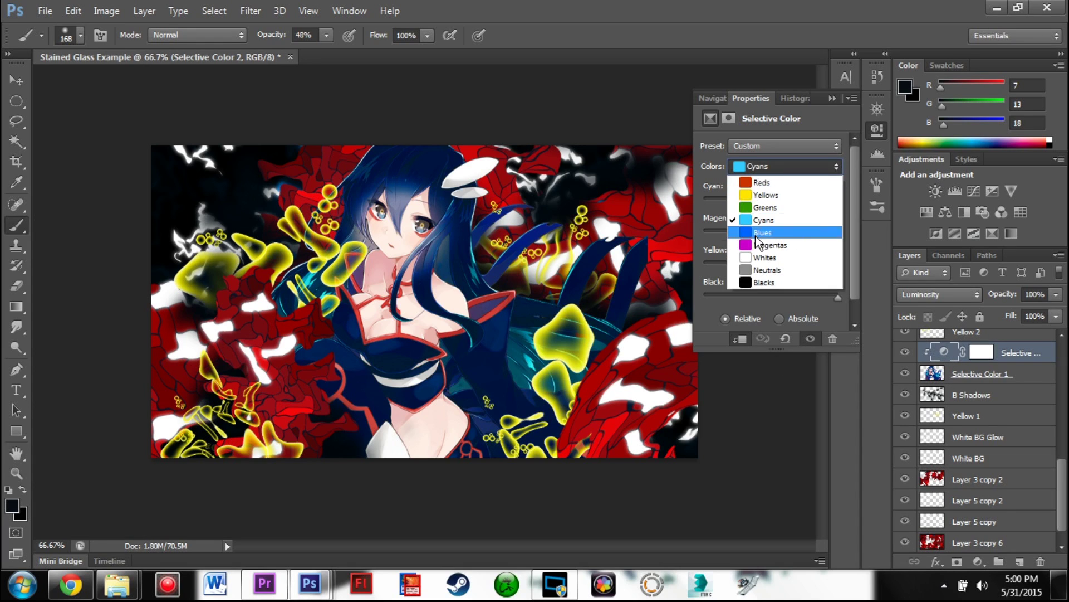
{"action": "left_click", "coordinate": [755, 235]}
{"action": "left_click", "coordinate": [767, 161]}
{"action": "left_click", "coordinate": [763, 204]}
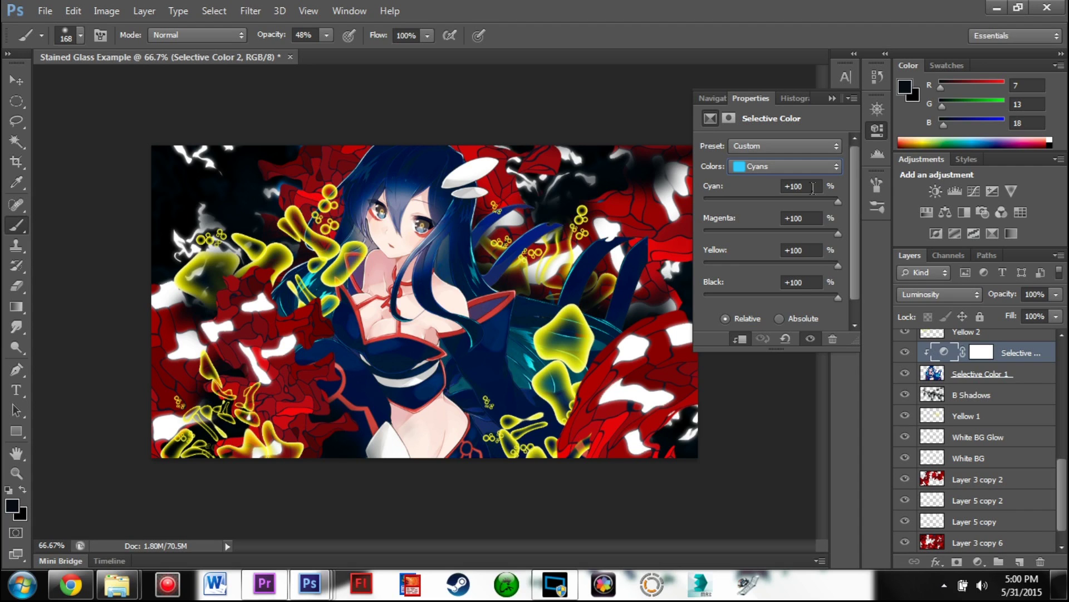
{"action": "left_click", "coordinate": [798, 165]}
{"action": "left_click", "coordinate": [778, 180]}
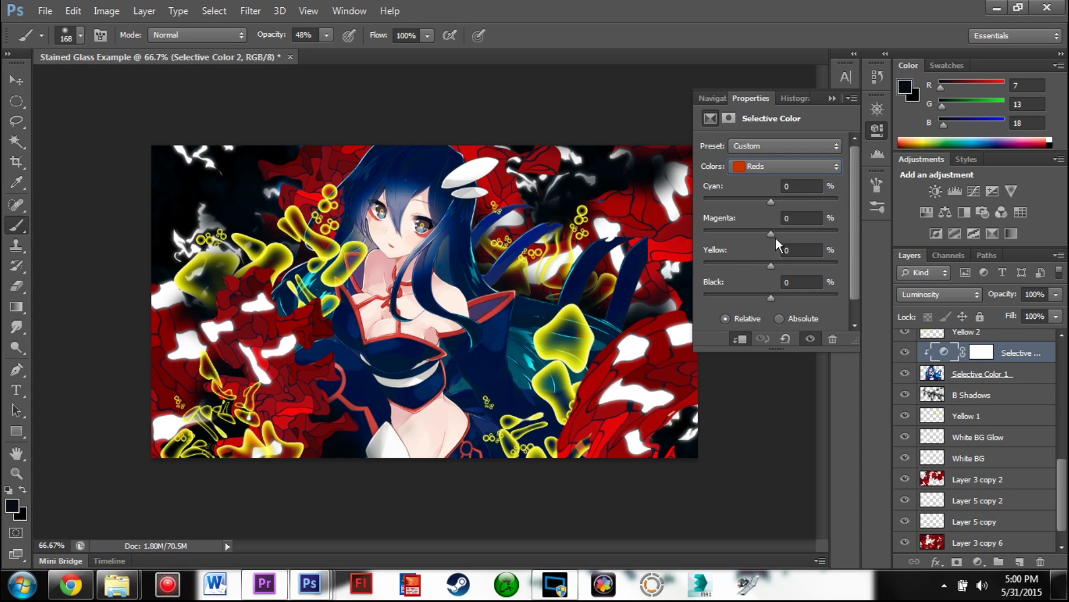
Set Cyan, Magenta and Yellow to +100% for the Reds in the Selective Color 2 adjustment
{"action": "mouse_move", "coordinate": [771, 296]}
{"action": "left_mouse_down"}
{"action": "mouse_move", "coordinate": [794, 297]}
{"action": "mouse_move", "coordinate": [804, 316]}
{"action": "mouse_move", "coordinate": [740, 305]}
{"action": "mouse_move", "coordinate": [772, 305]}
{"action": "left_mouse_up"}
{"action": "left_click_drag", "start_coordinate": [773, 231], "coordinate": [836, 229]}
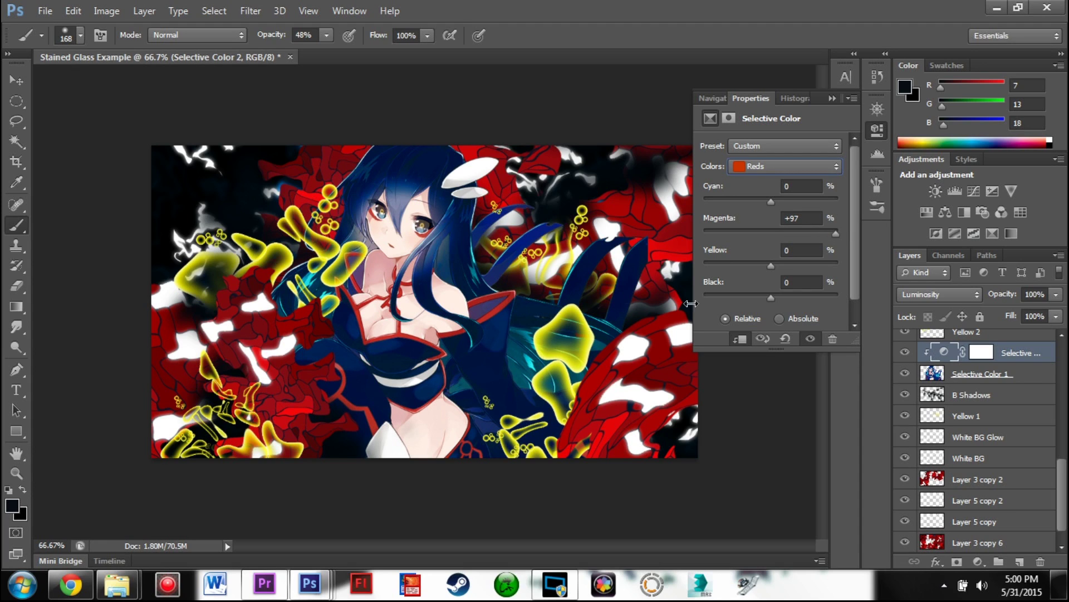
{"action": "left_click_drag", "start_coordinate": [837, 236], "coordinate": [850, 237]}
{"action": "left_click_drag", "start_coordinate": [762, 273], "coordinate": [855, 272]}
{"action": "left_click_drag", "start_coordinate": [772, 204], "coordinate": [840, 207]}
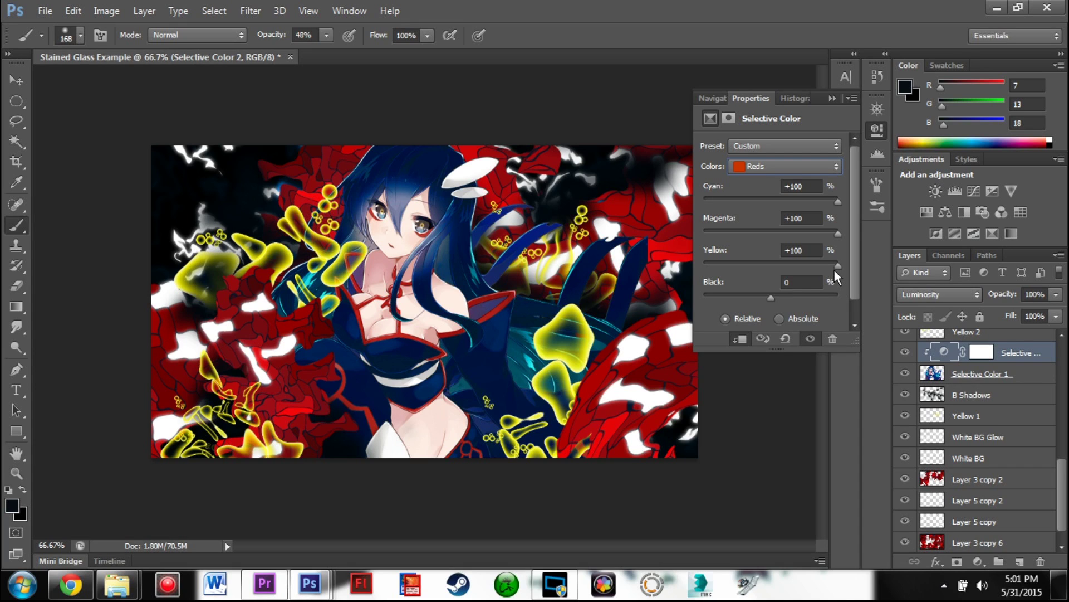
Compare the character with and without the Selective Color 2 adjustment and display its Cyans settings
{"action": "left_click", "coordinate": [905, 353]}
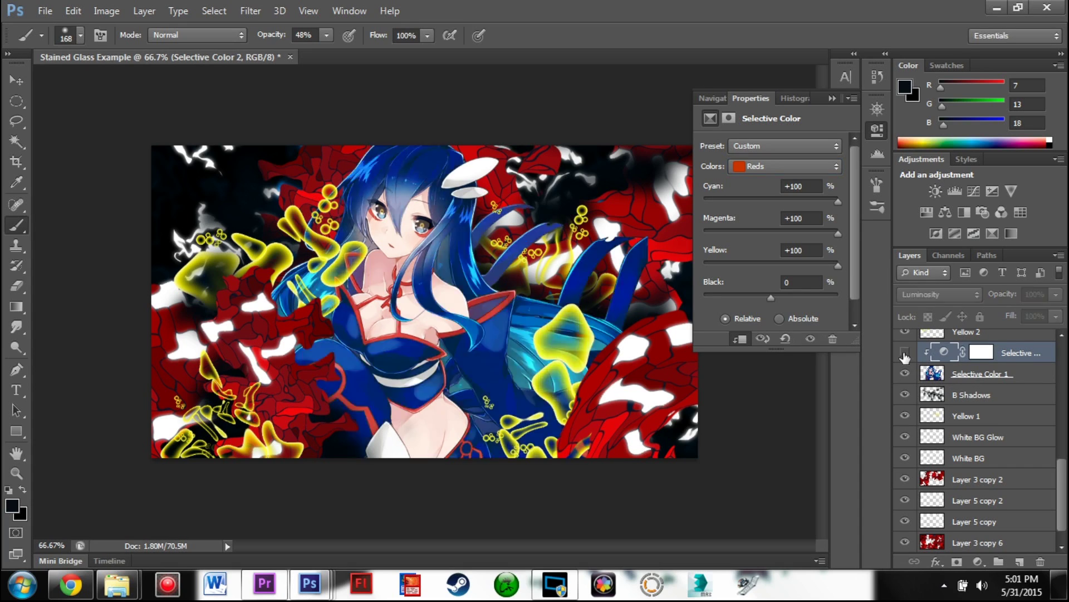
{"action": "left_click", "coordinate": [905, 352]}
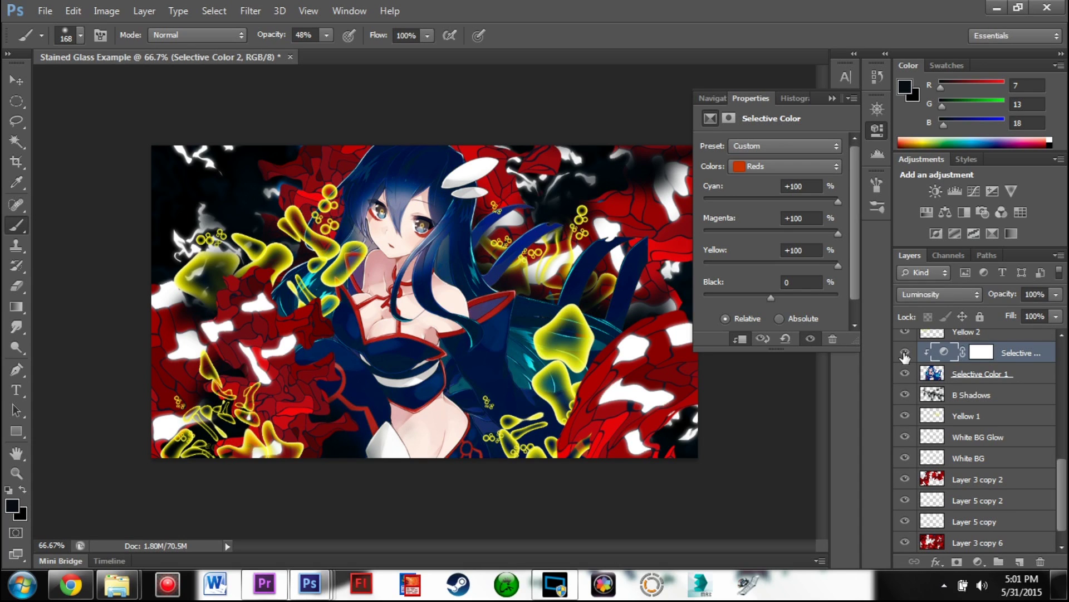
{"action": "left_click", "coordinate": [791, 164]}
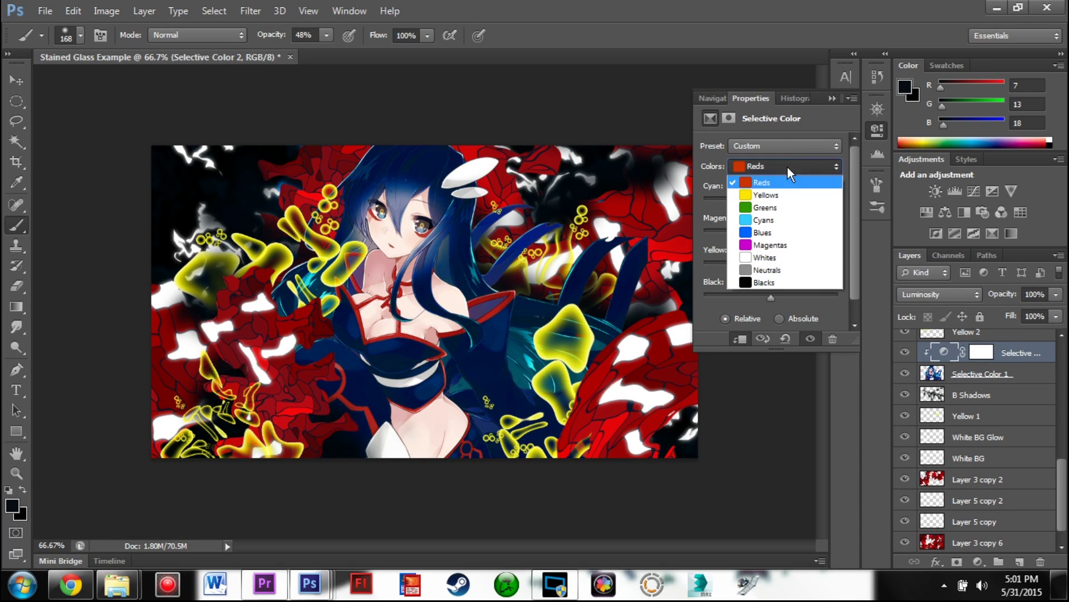
{"action": "left_click", "coordinate": [771, 220]}
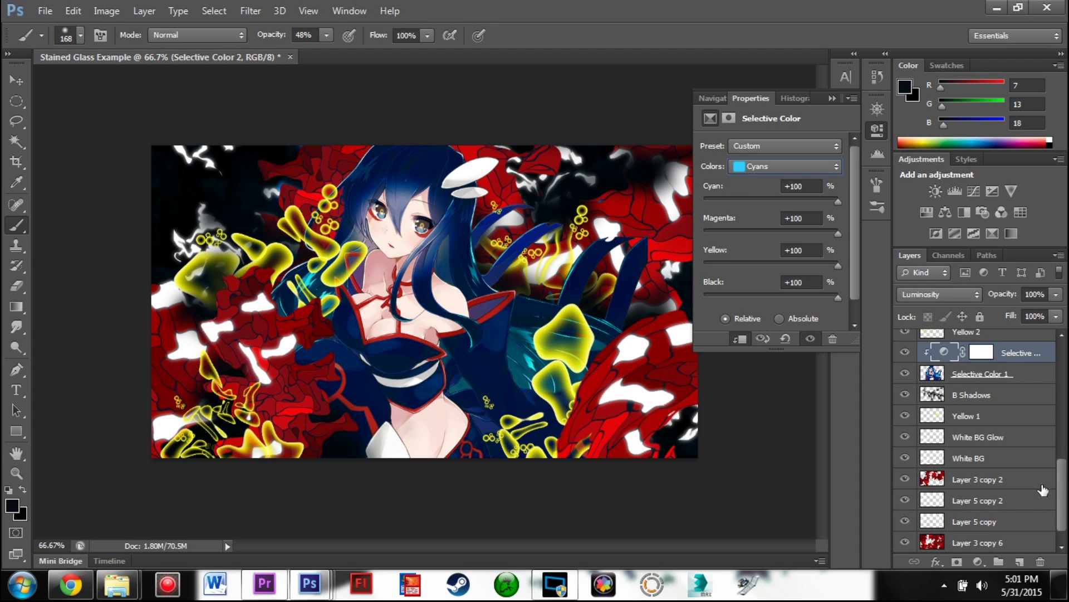
Check the Yellow 2 layer's effect by hiding and showing it, select it and look over the Sharpen filters
{"action": "left_click_drag", "start_coordinate": [1064, 492], "coordinate": [1056, 429]}
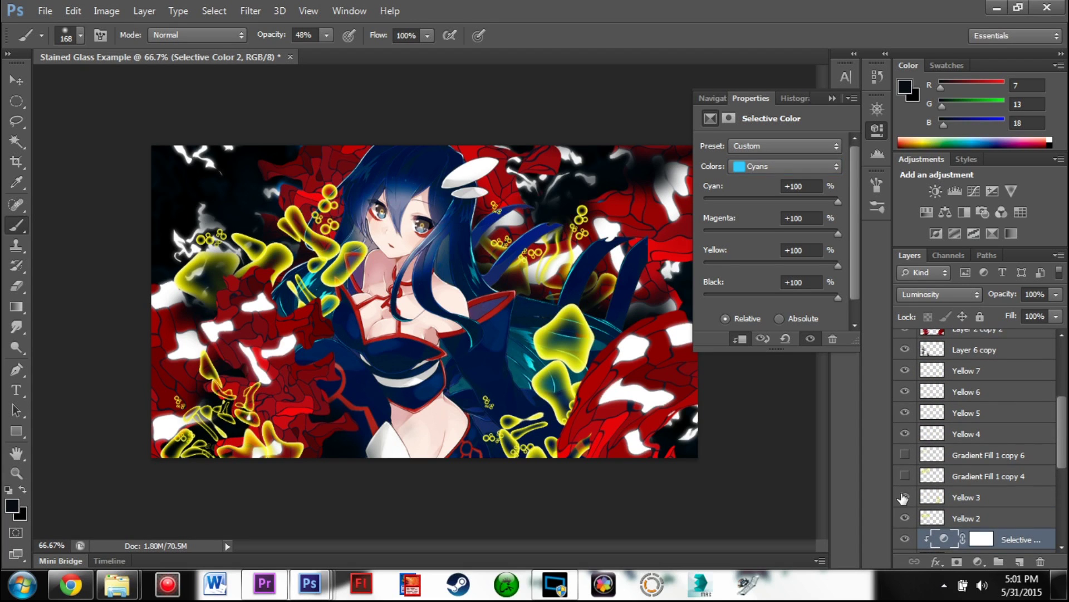
{"action": "left_click", "coordinate": [906, 518]}
{"action": "left_click", "coordinate": [905, 518]}
{"action": "left_click", "coordinate": [938, 518]}
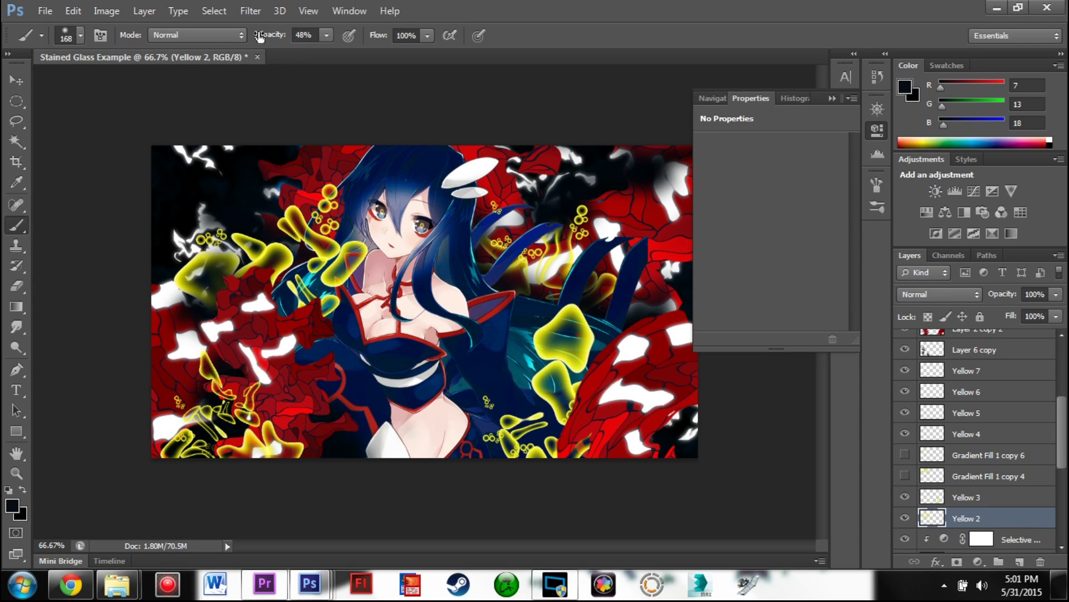
{"action": "left_click", "coordinate": [250, 11]}
{"action": "mouse_move", "coordinate": [293, 242]}
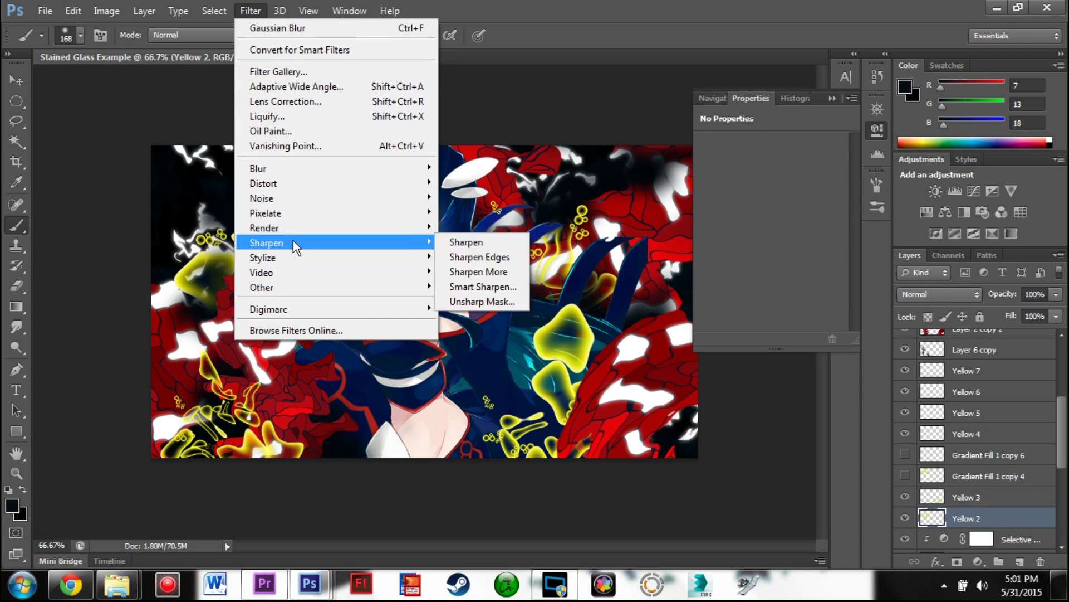
{"action": "left_click", "coordinate": [100, 130]}
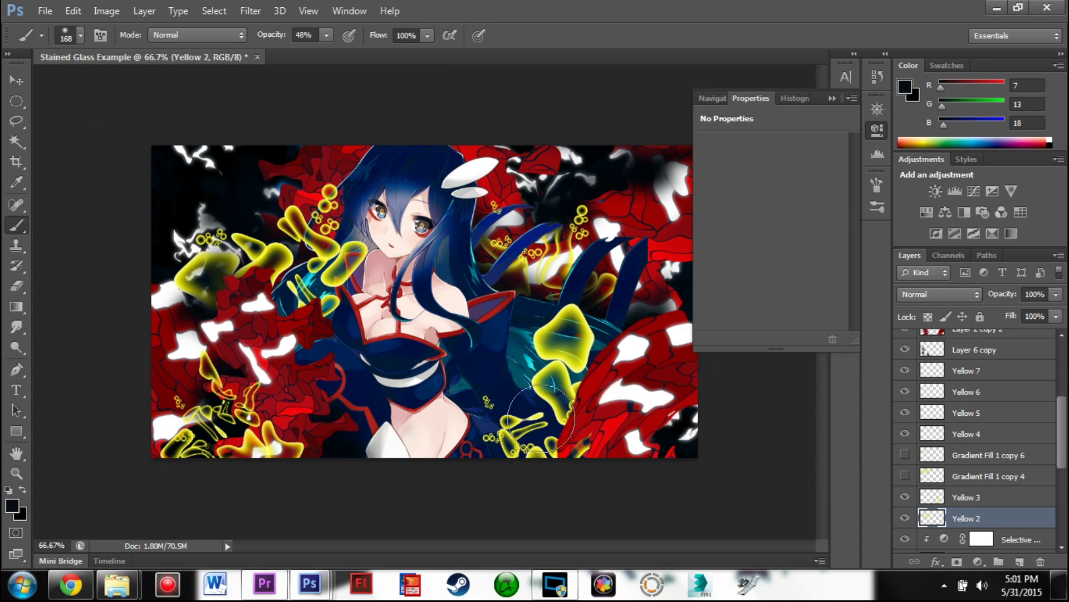
Select Layer 3 copy 6 near the base of the layer stack and compare the image with and without it
{"action": "scroll", "coordinate": [952, 473], "scroll_direction": "down", "scroll_amount": 5}
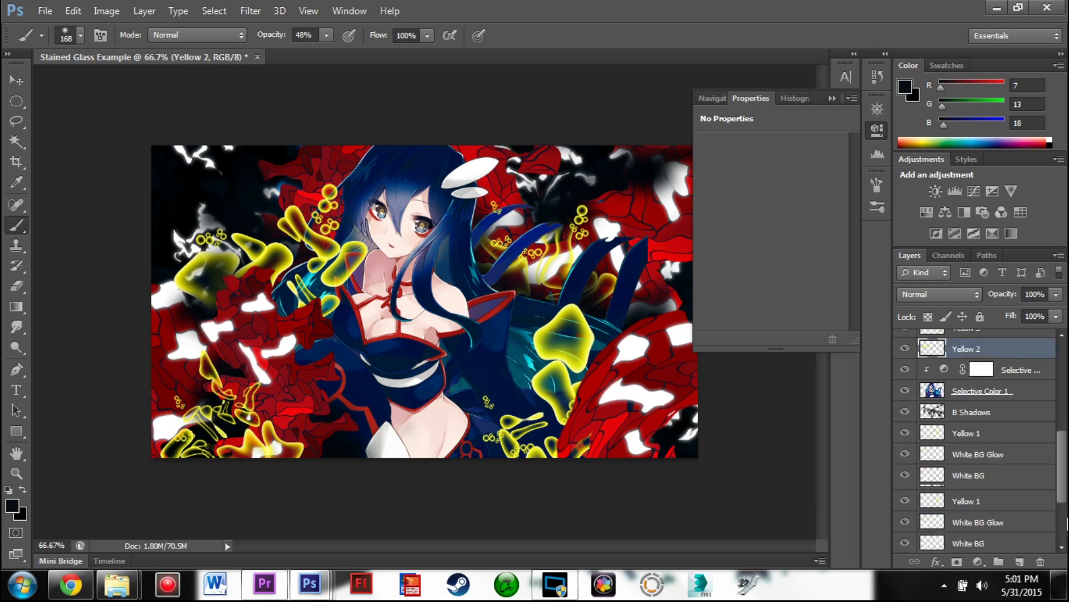
{"action": "left_click", "coordinate": [945, 522]}
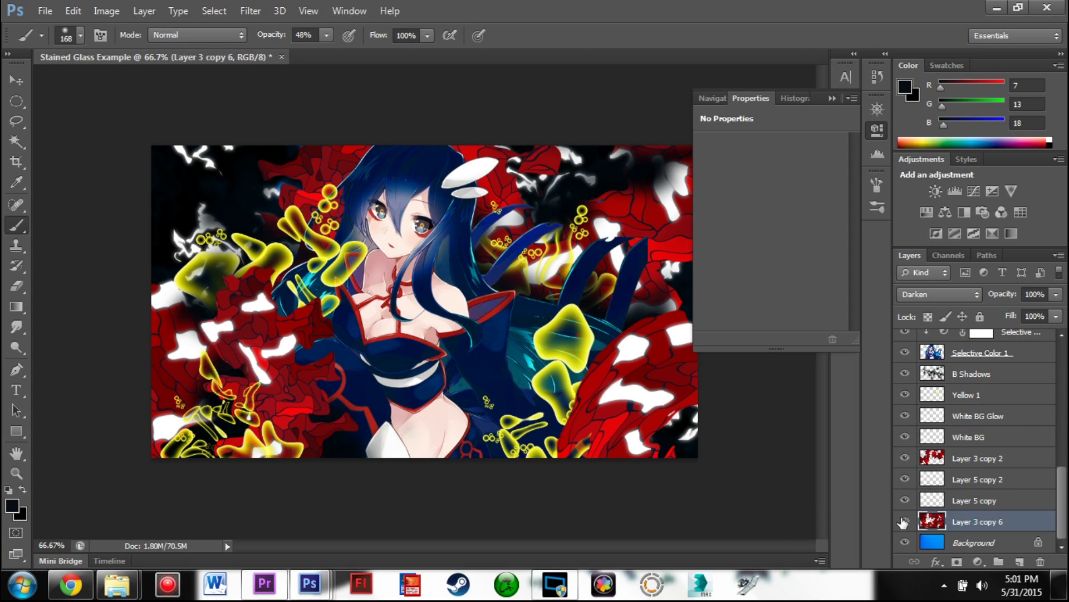
{"action": "left_click", "coordinate": [901, 526]}
{"action": "left_click", "coordinate": [903, 527]}
Compare the composition with and without the B Shadows layer
{"action": "scroll", "coordinate": [903, 490], "scroll_direction": "up", "scroll_amount": 3}
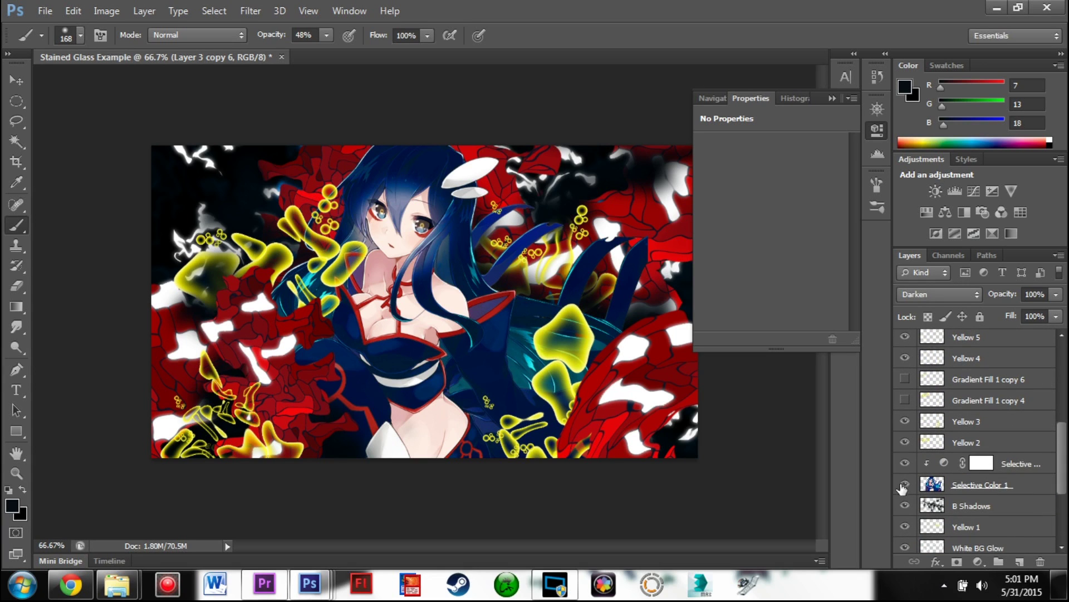
{"action": "left_click", "coordinate": [904, 507]}
{"action": "left_click", "coordinate": [905, 507]}
{"action": "left_click", "coordinate": [905, 506]}
{"action": "left_click", "coordinate": [904, 507]}
{"action": "left_click", "coordinate": [904, 506]}
Show Layer 5 and select its yellow-green artwork rather than its mask
{"action": "scroll", "coordinate": [1061, 440], "scroll_direction": "up", "scroll_amount": 1}
{"action": "left_click_drag", "start_coordinate": [1060, 436], "coordinate": [1058, 354]}
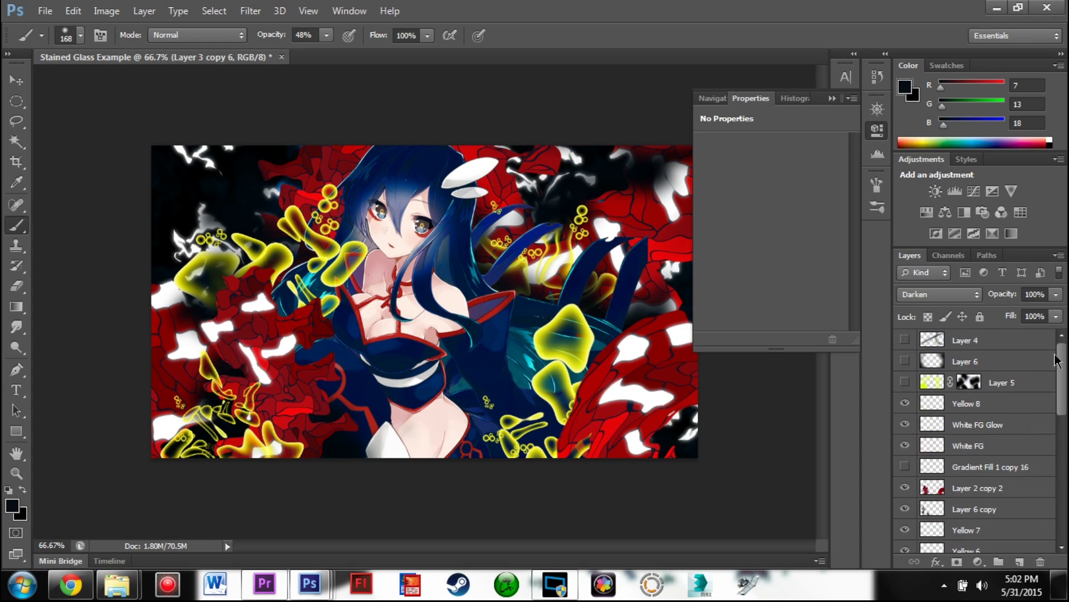
{"action": "left_click", "coordinate": [904, 383]}
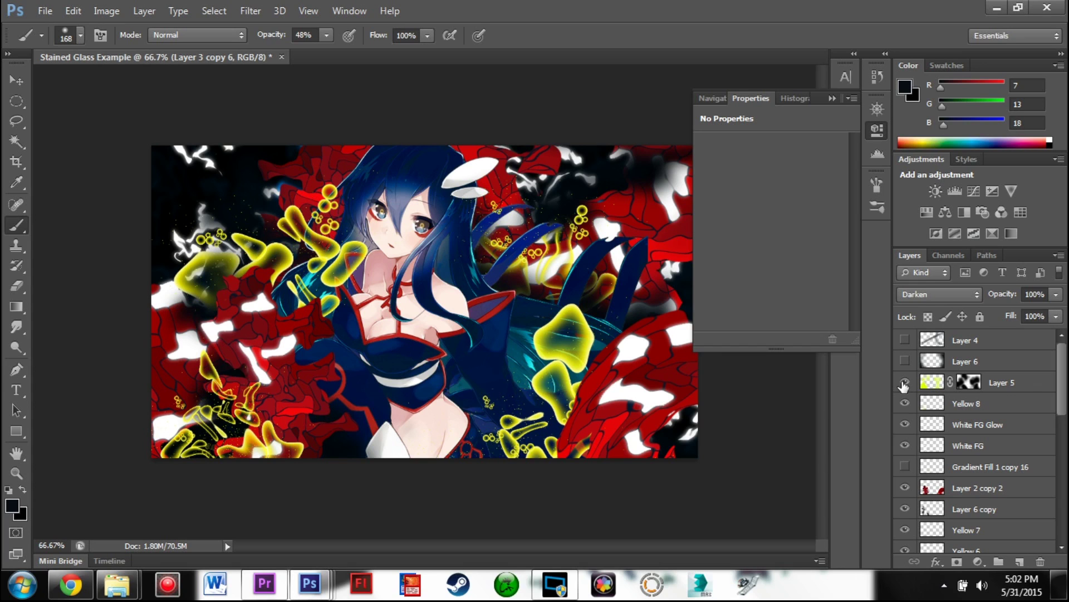
{"action": "left_click", "coordinate": [932, 382]}
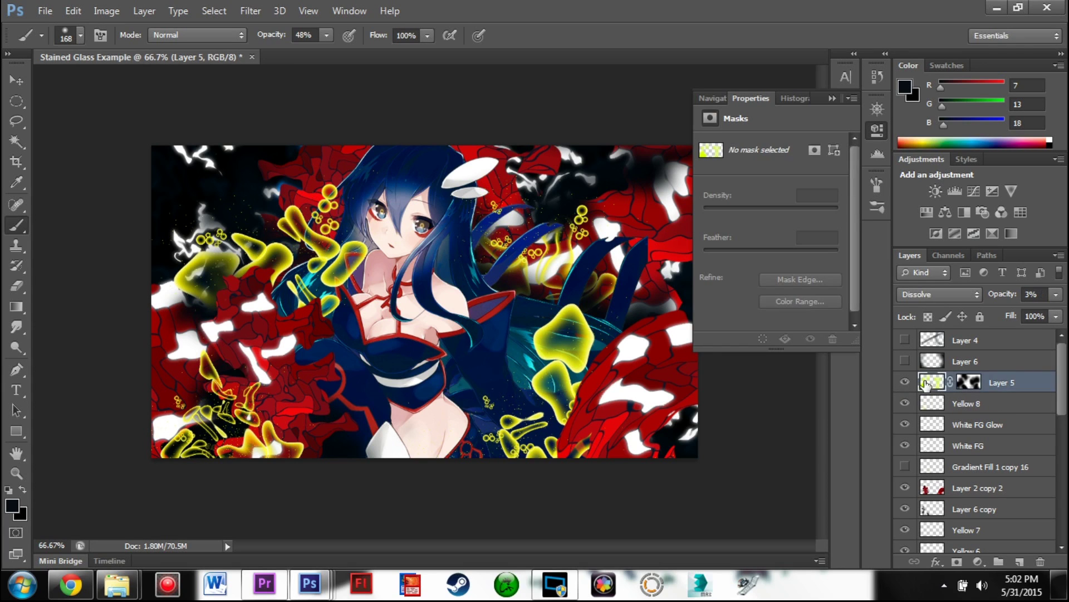
Set Layer 5's blend mode to Normal and its opacity to 100%, and look at the brush presets
{"action": "left_click", "coordinate": [928, 297]}
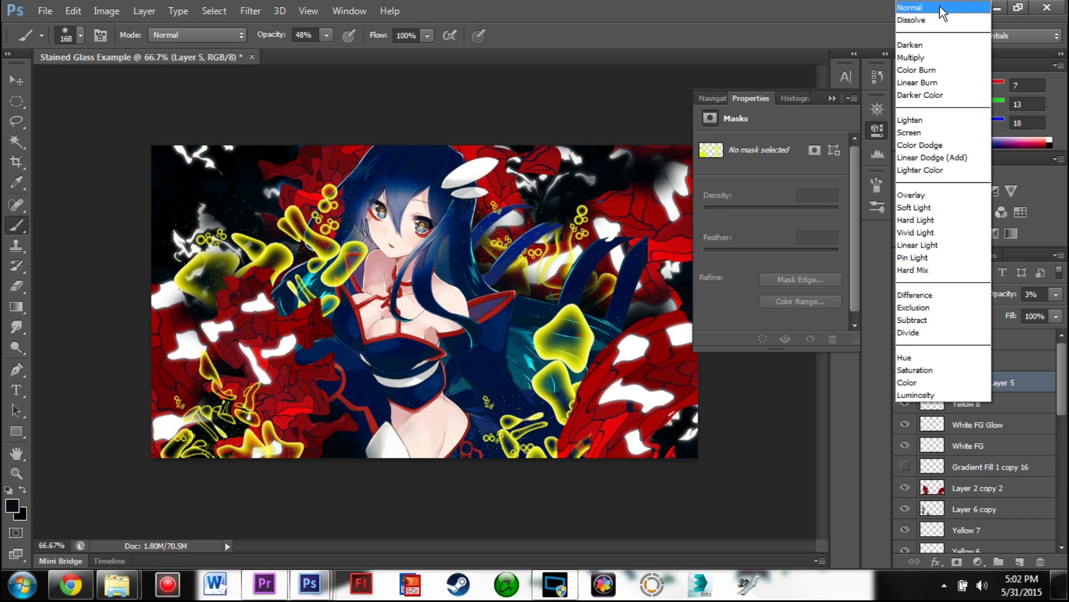
{"action": "left_click", "coordinate": [940, 7]}
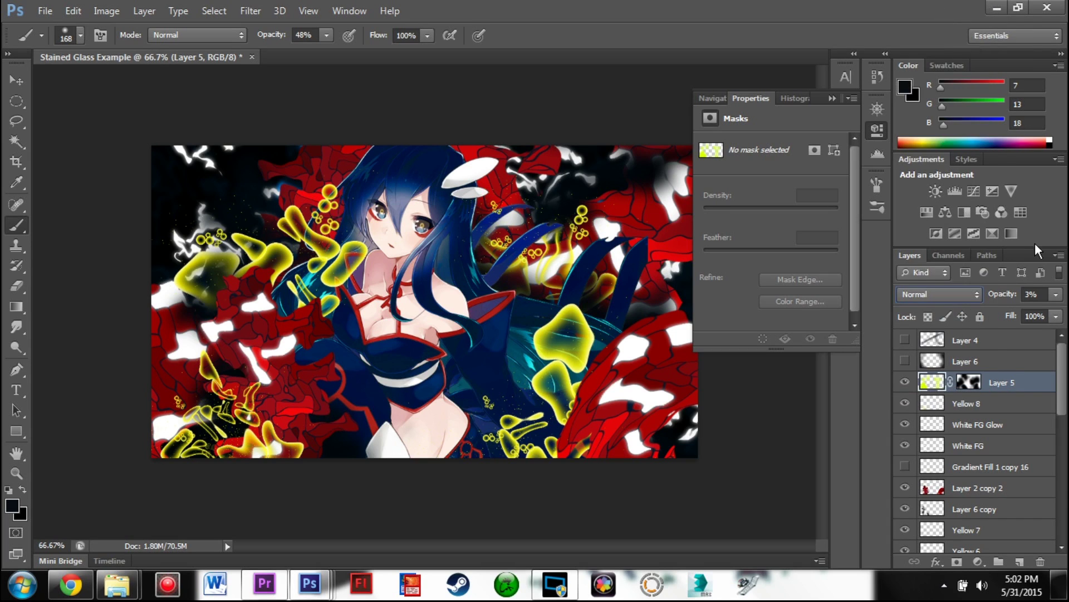
{"action": "left_click", "coordinate": [1056, 294]}
{"action": "left_click", "coordinate": [1061, 314]}
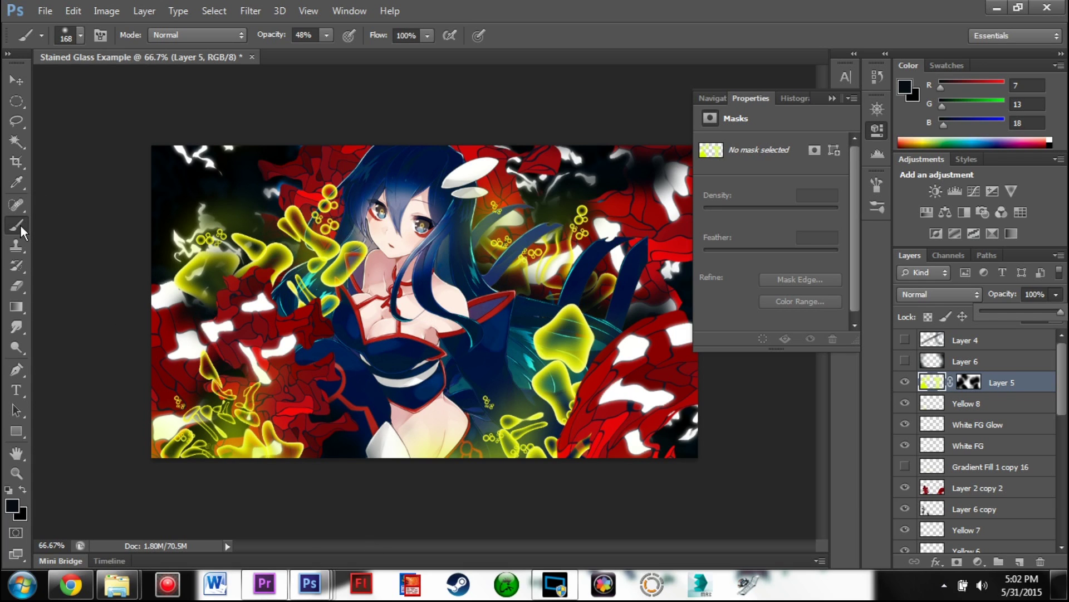
{"action": "left_click", "coordinate": [76, 35]}
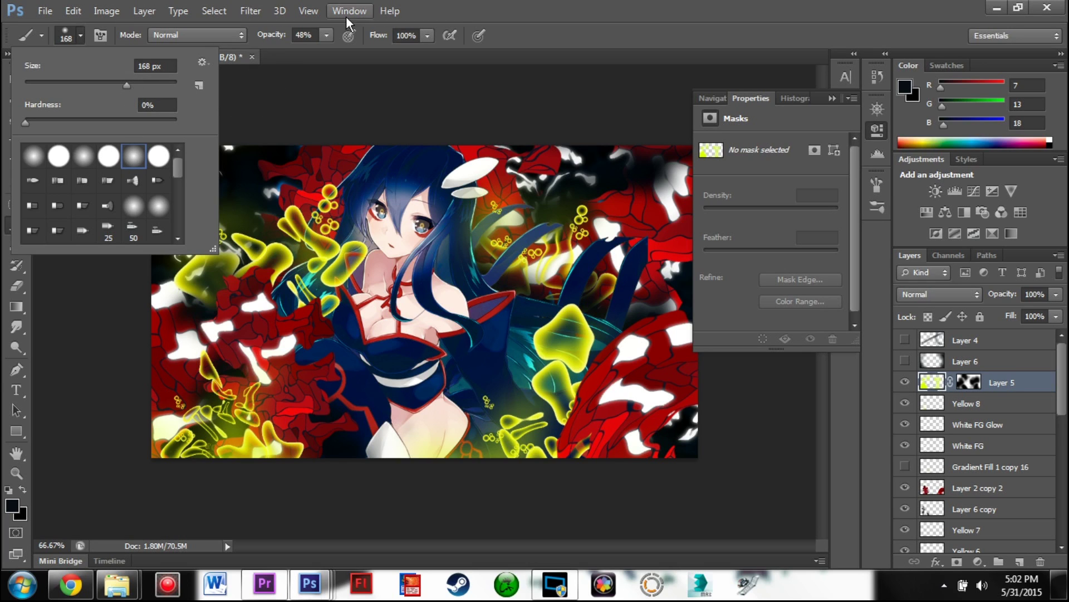
{"action": "left_click", "coordinate": [311, 73]}
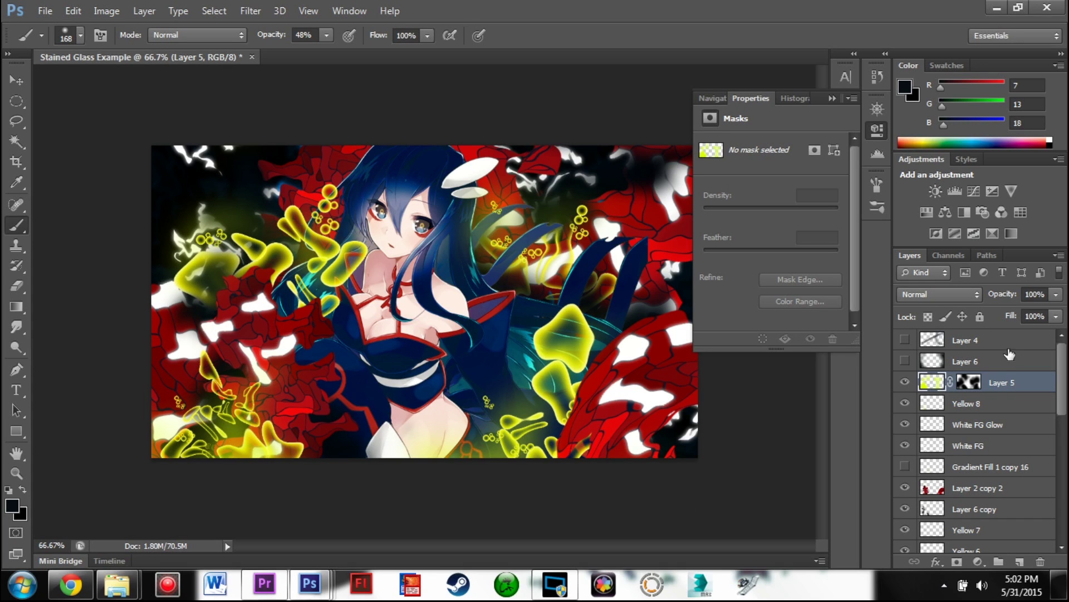
Set Layer 5's blend mode to Dissolve and its opacity to 3%
{"action": "left_click", "coordinate": [935, 293]}
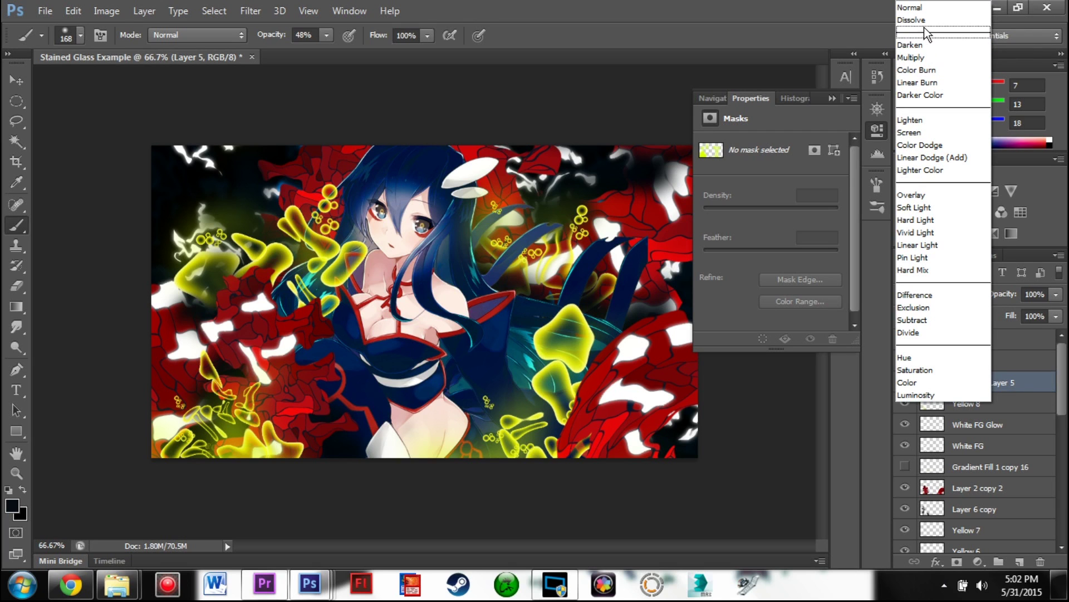
{"action": "left_click", "coordinate": [923, 20]}
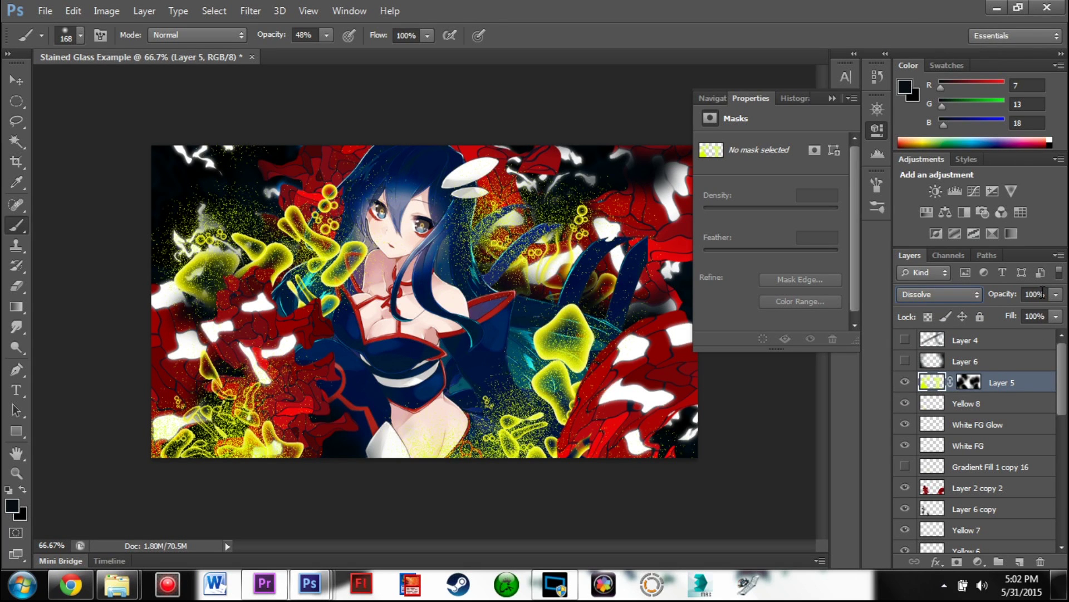
{"action": "left_click", "coordinate": [1042, 294]}
{"action": "type", "text": "3"}
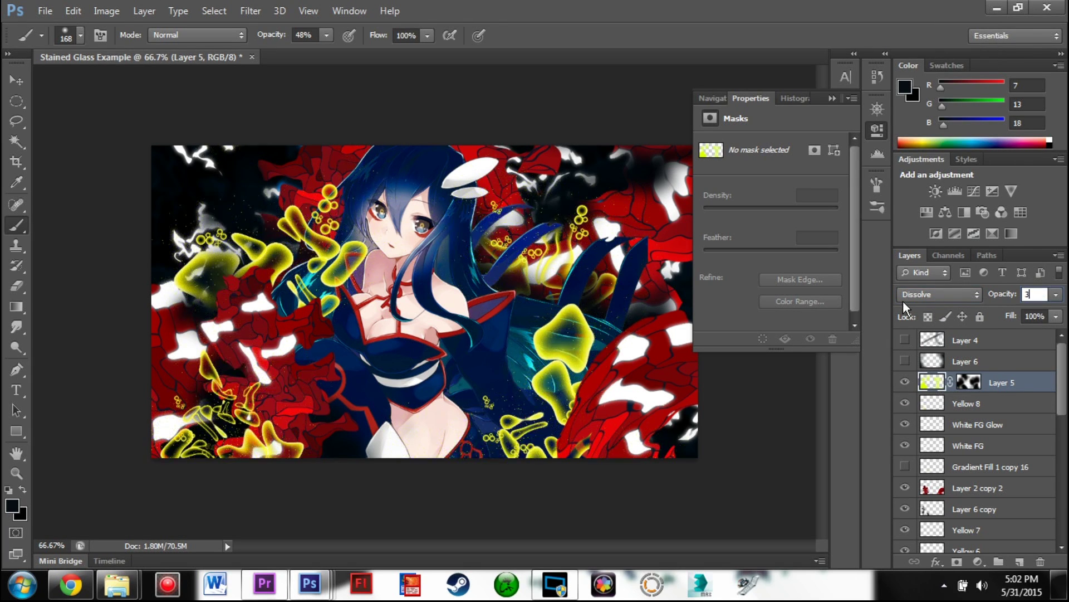
{"action": "key", "text": "Return"}
Display Layer 5's mask alone on the canvas without a selection, examine its painted areas and return to the full image
{"action": "left_click", "coordinate": [967, 382]}
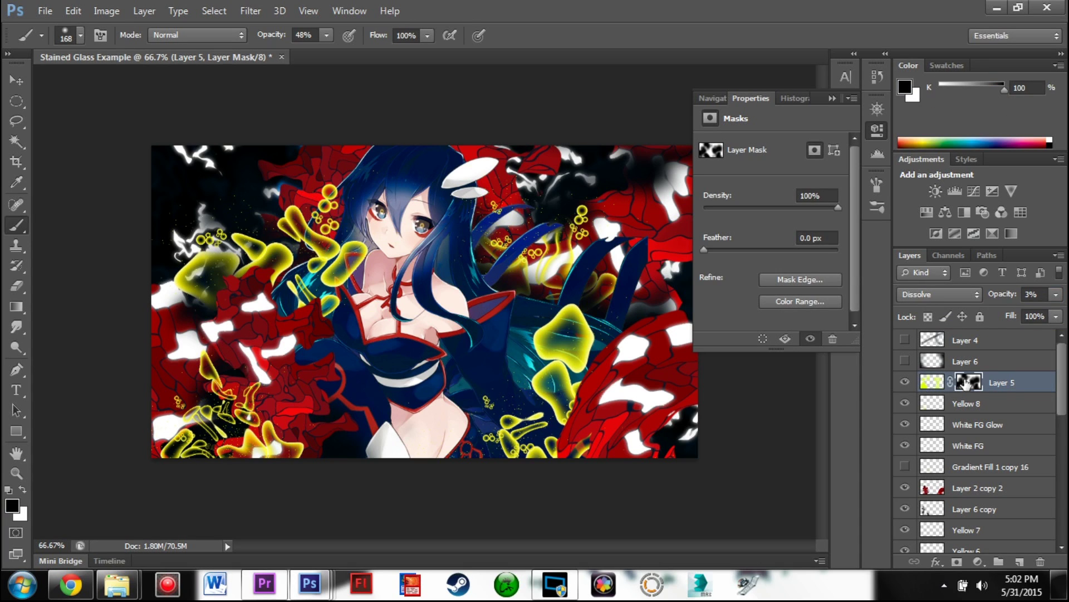
{"action": "right_click", "coordinate": [964, 380]}
{"action": "left_click", "coordinate": [964, 380]}
{"action": "right_click", "coordinate": [965, 380]}
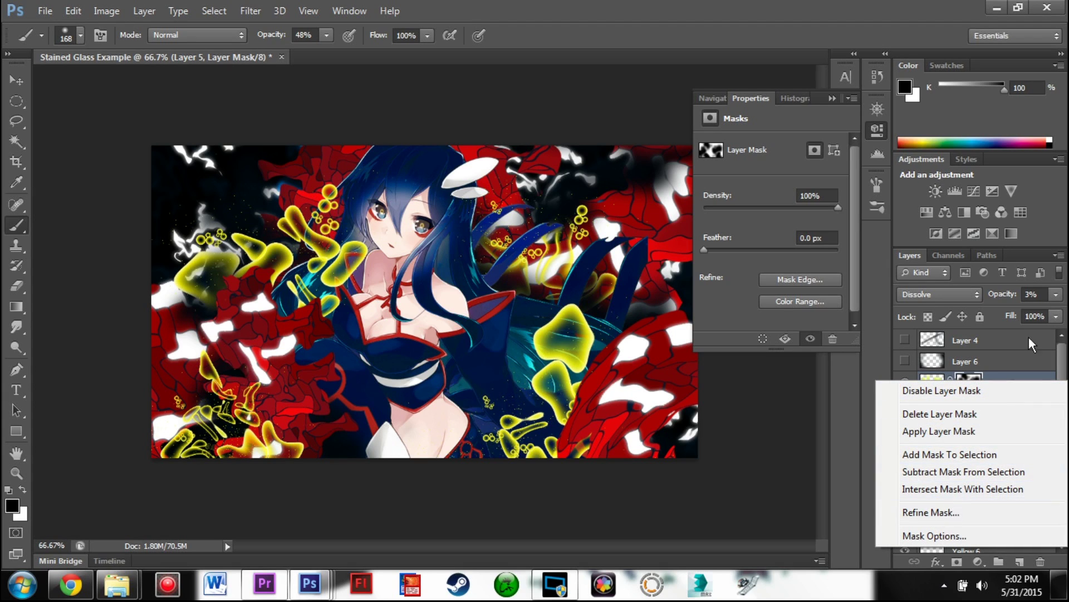
{"action": "left_click", "coordinate": [985, 377]}
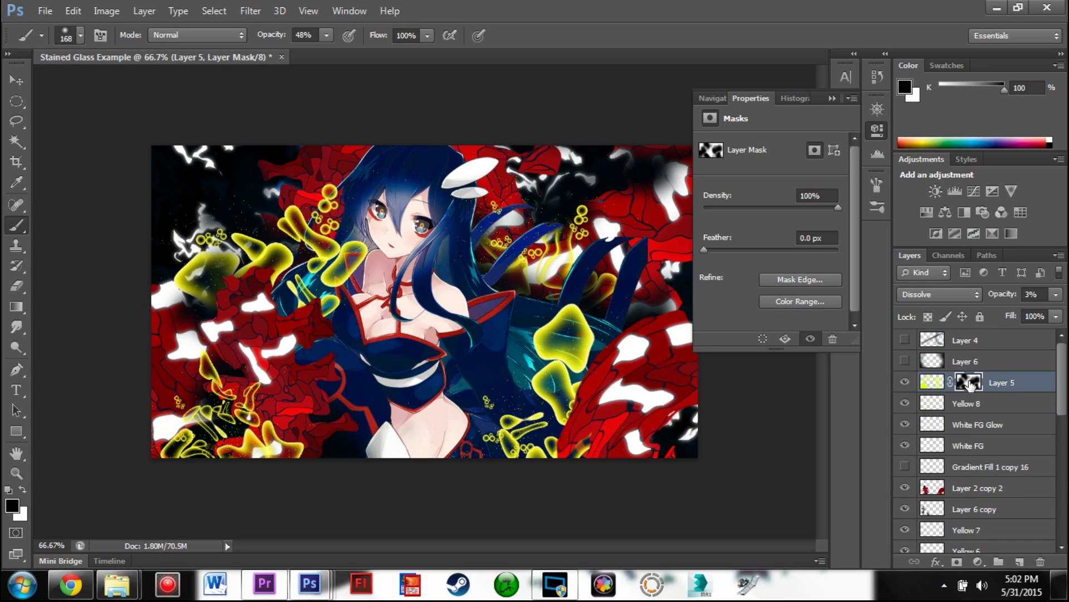
{"action": "left_click", "coordinate": [970, 384], "text": "ctrl"}
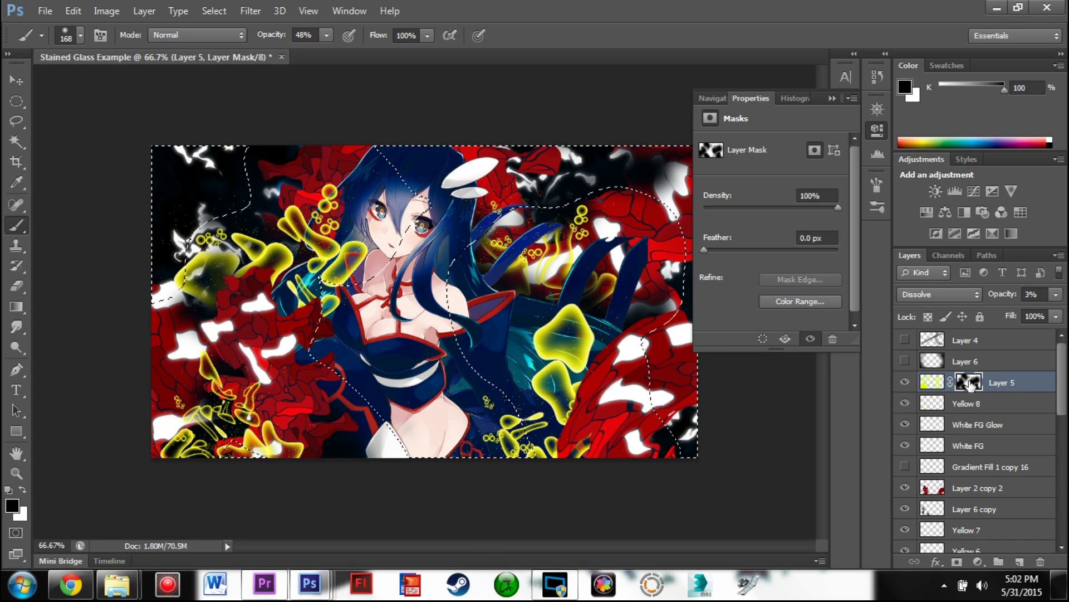
{"action": "left_click", "coordinate": [970, 385], "text": "alt"}
{"action": "key", "text": "ctrl+d"}
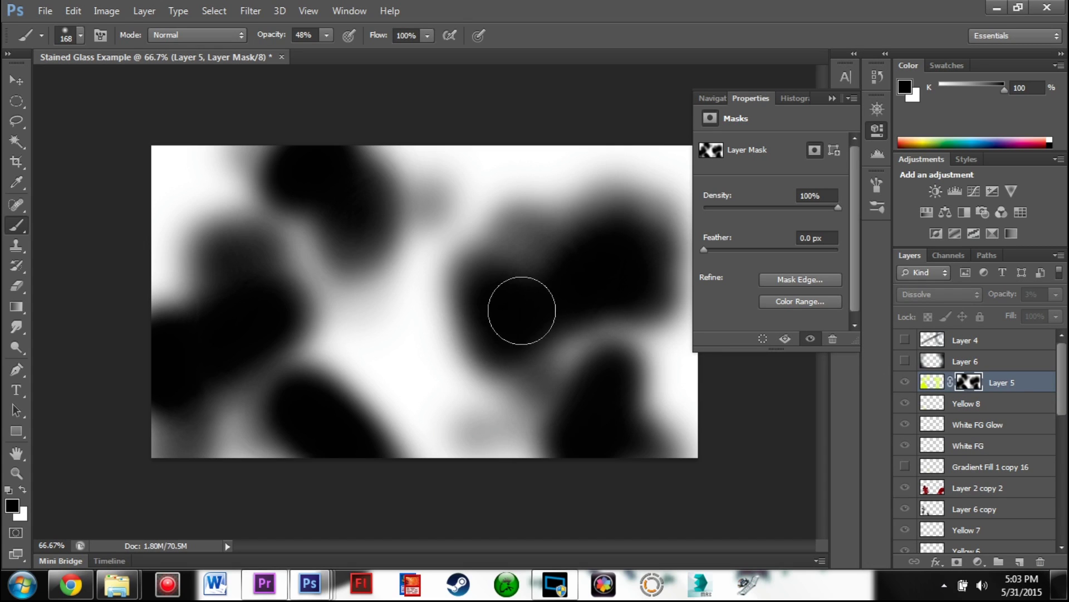
{"action": "left_click", "coordinate": [972, 388], "text": "alt"}
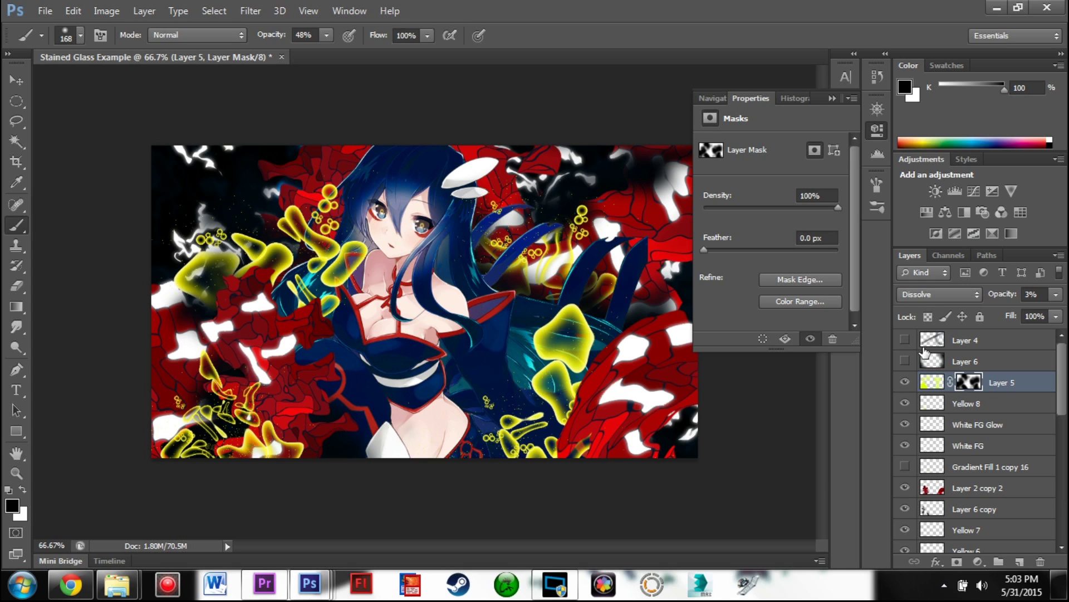
Preview the dark vignette on Layer 6 by showing the layer and hiding it again
{"action": "left_click", "coordinate": [935, 363]}
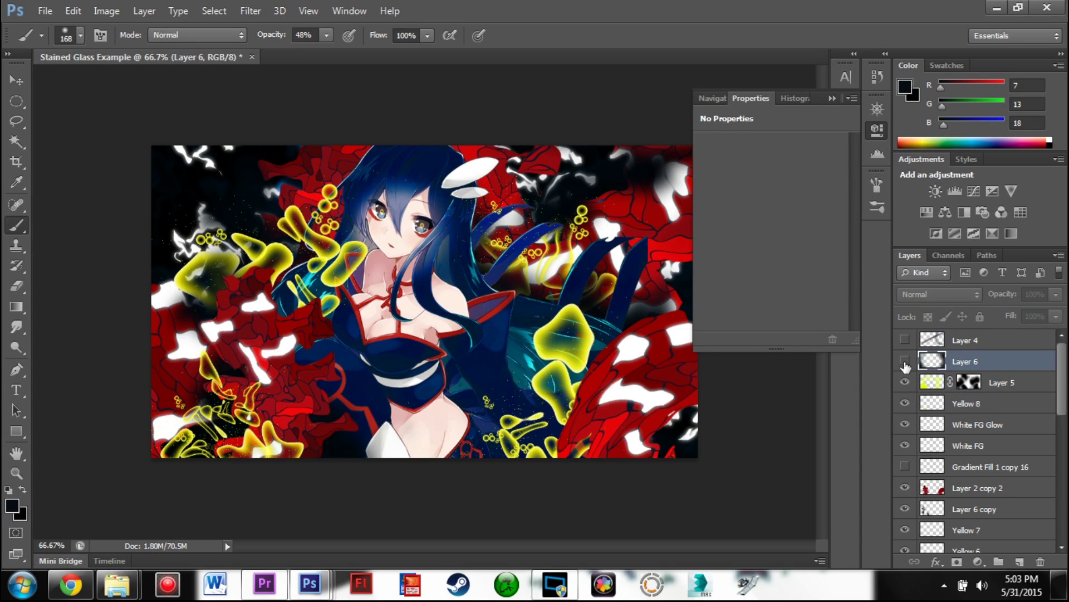
{"action": "left_click", "coordinate": [905, 362]}
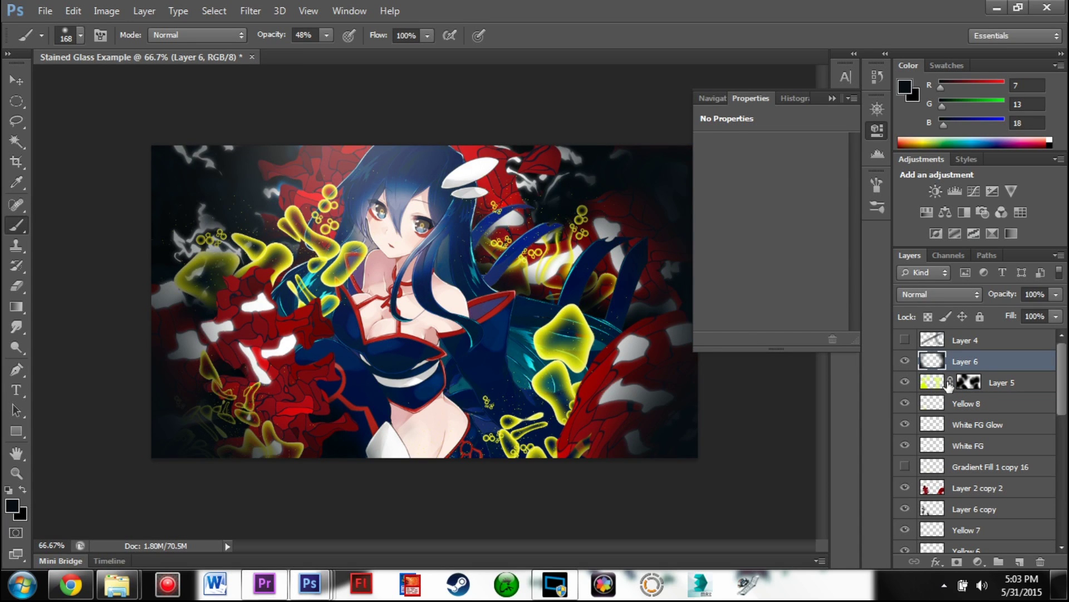
{"action": "left_click", "coordinate": [905, 362]}
Draw a radial gradient from white (#ffffff) to transparent on a new layer above Layer 5, from above the character's head down her body
{"action": "left_click", "coordinate": [926, 383]}
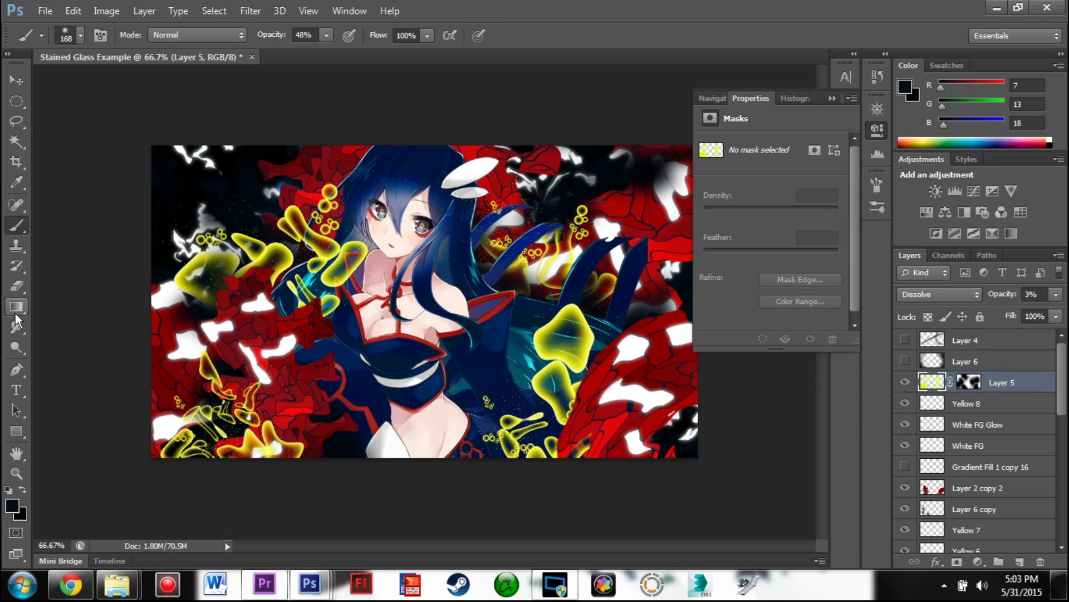
{"action": "left_click", "coordinate": [15, 312]}
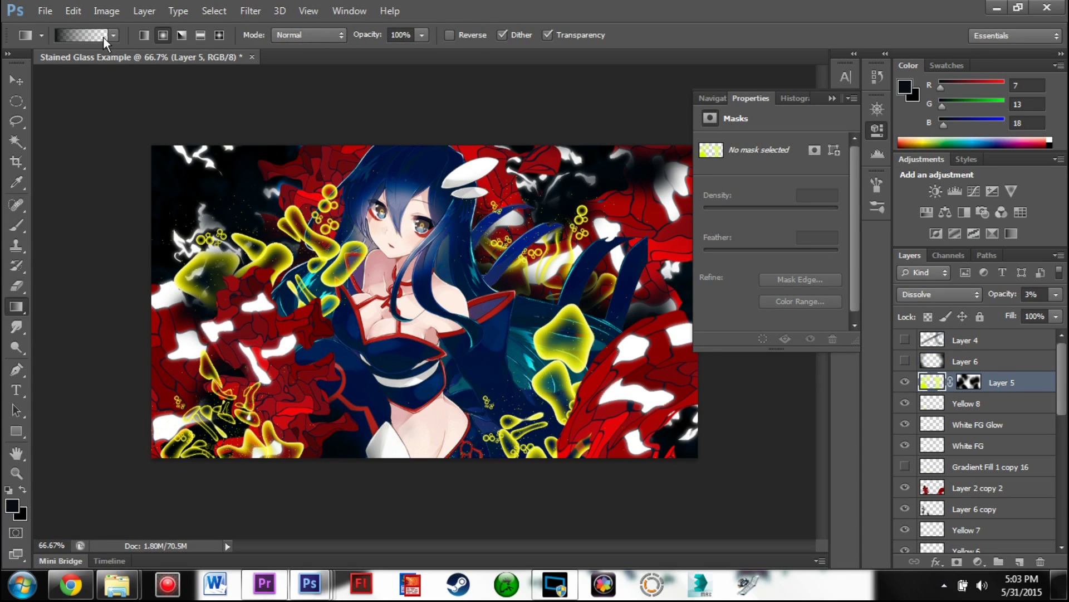
{"action": "left_click", "coordinate": [103, 35]}
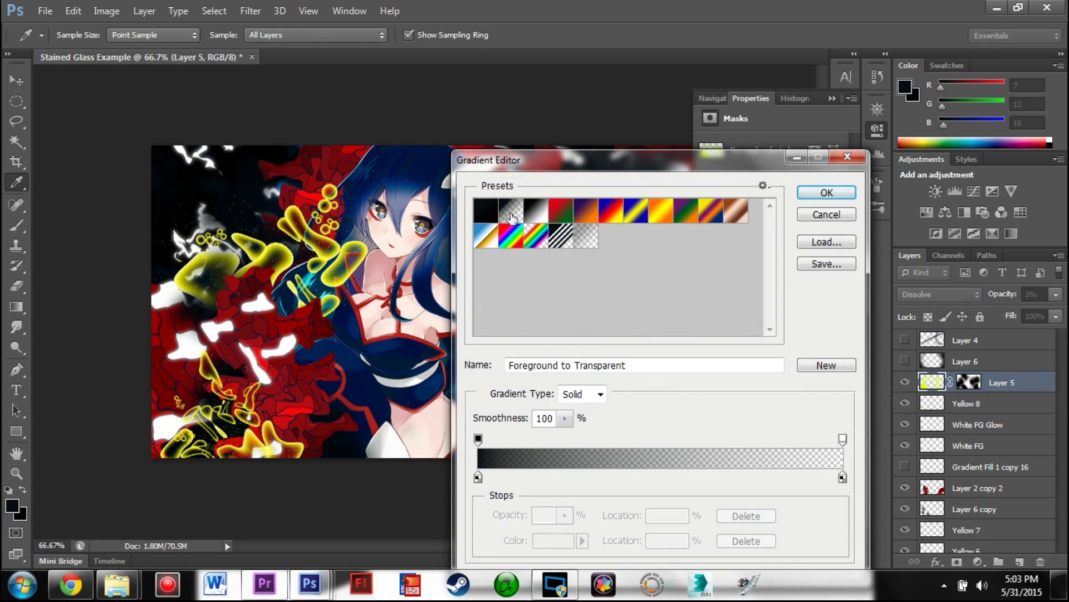
{"action": "double_click", "coordinate": [478, 480]}
{"action": "left_click", "coordinate": [346, 146]}
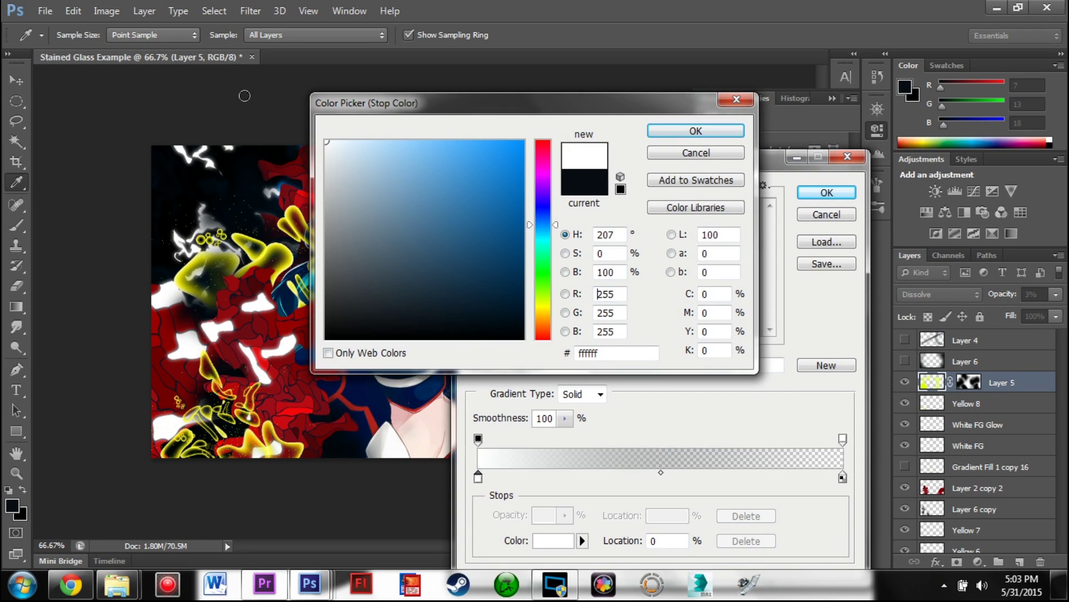
{"action": "left_click", "coordinate": [691, 137]}
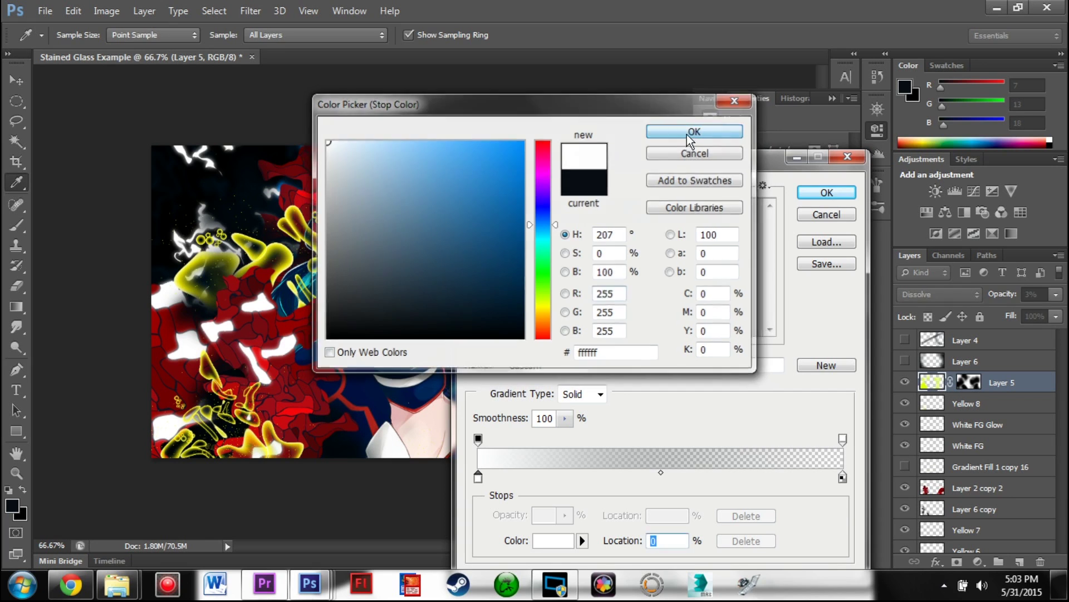
{"action": "left_click", "coordinate": [826, 192]}
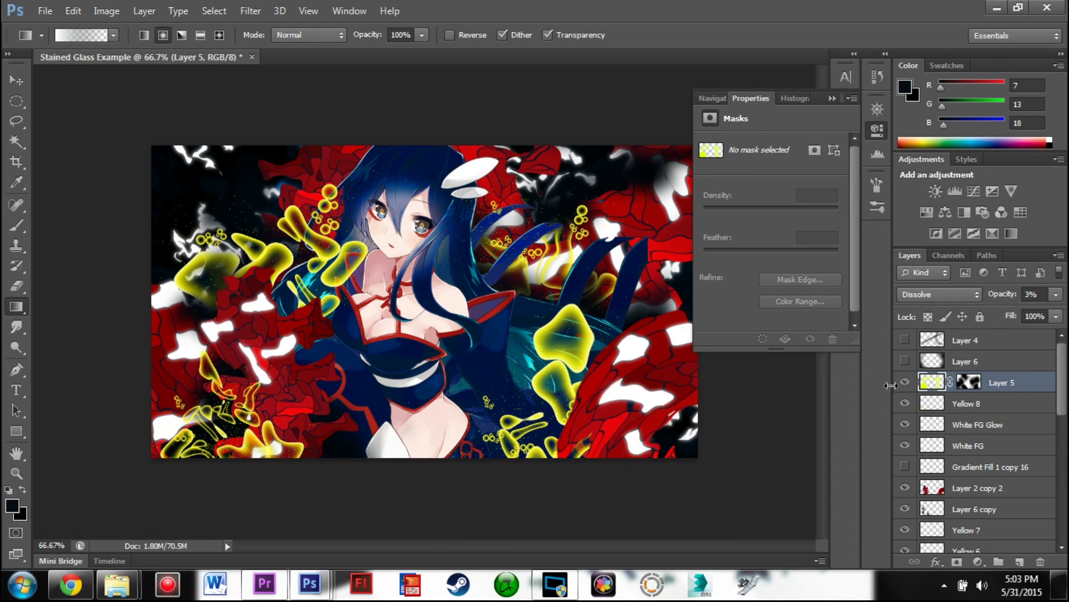
{"action": "left_click", "coordinate": [1020, 562]}
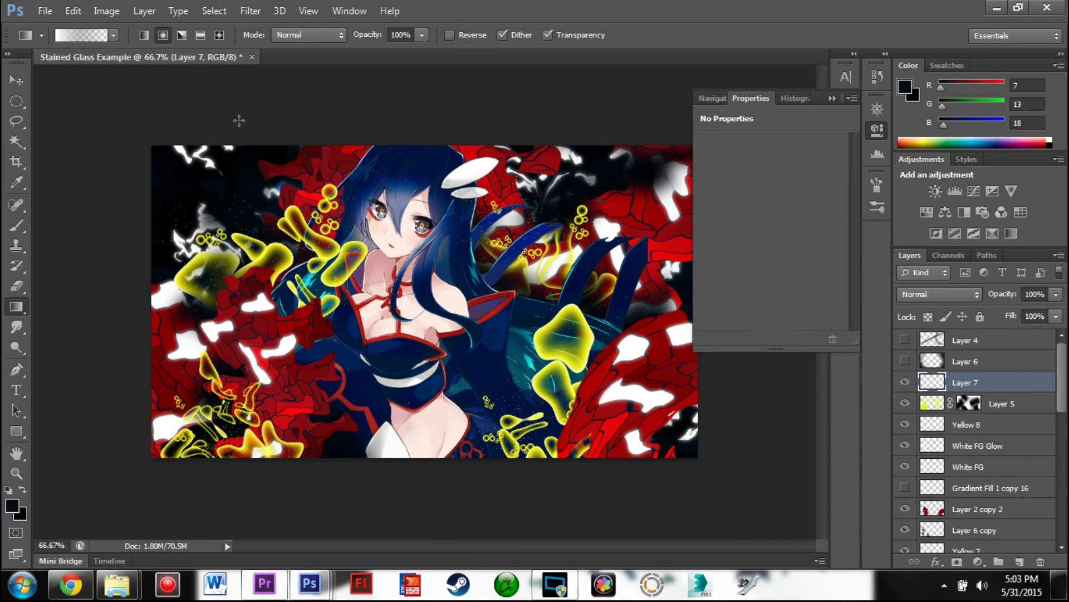
{"action": "left_click_drag", "start_coordinate": [314, 129], "coordinate": [381, 426]}
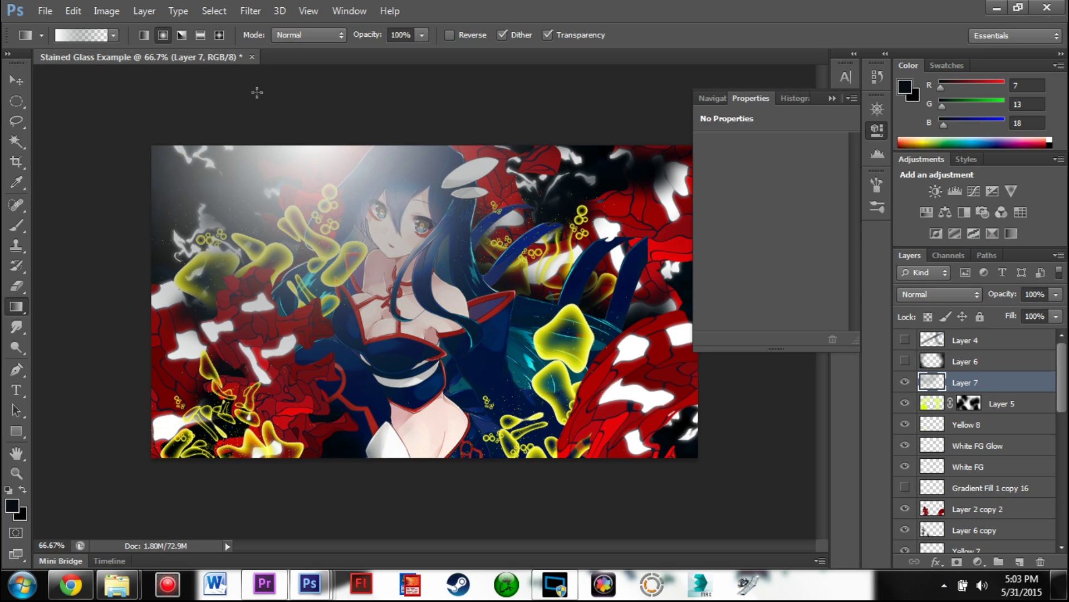
{"action": "left_click", "coordinate": [251, 11]}
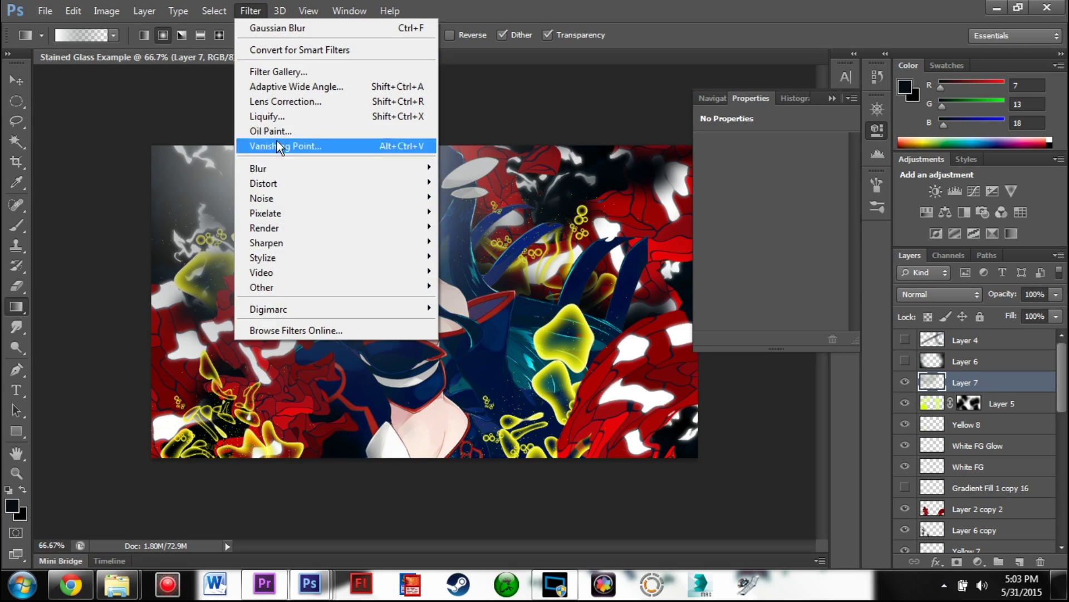
{"action": "mouse_move", "coordinate": [272, 168]}
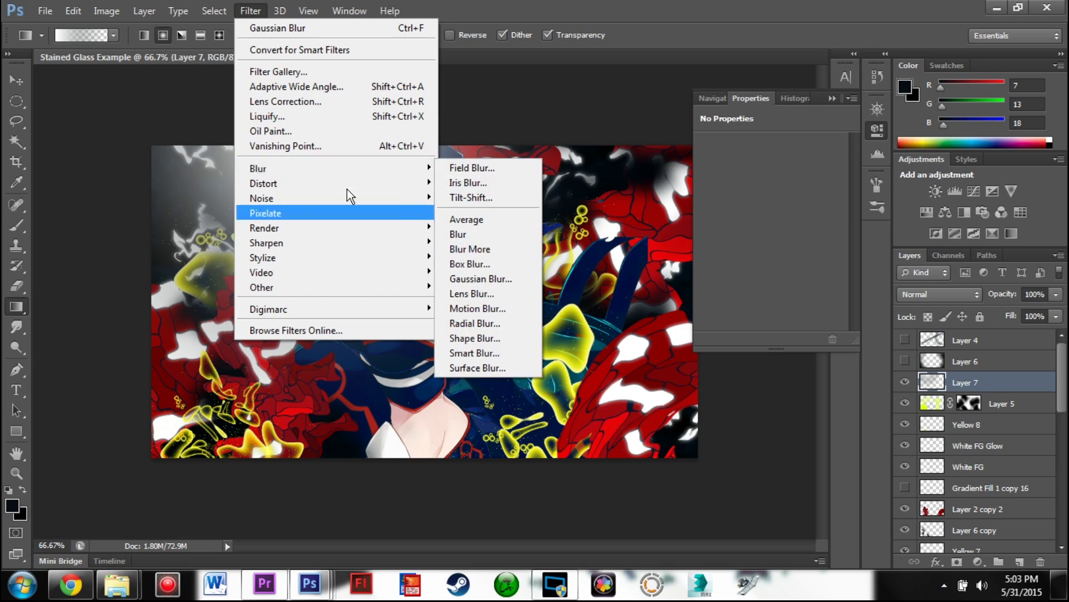
{"action": "left_click", "coordinate": [487, 284]}
{"action": "left_click", "coordinate": [926, 389]}
{"action": "left_click_drag", "start_coordinate": [922, 389], "coordinate": [904, 390]}
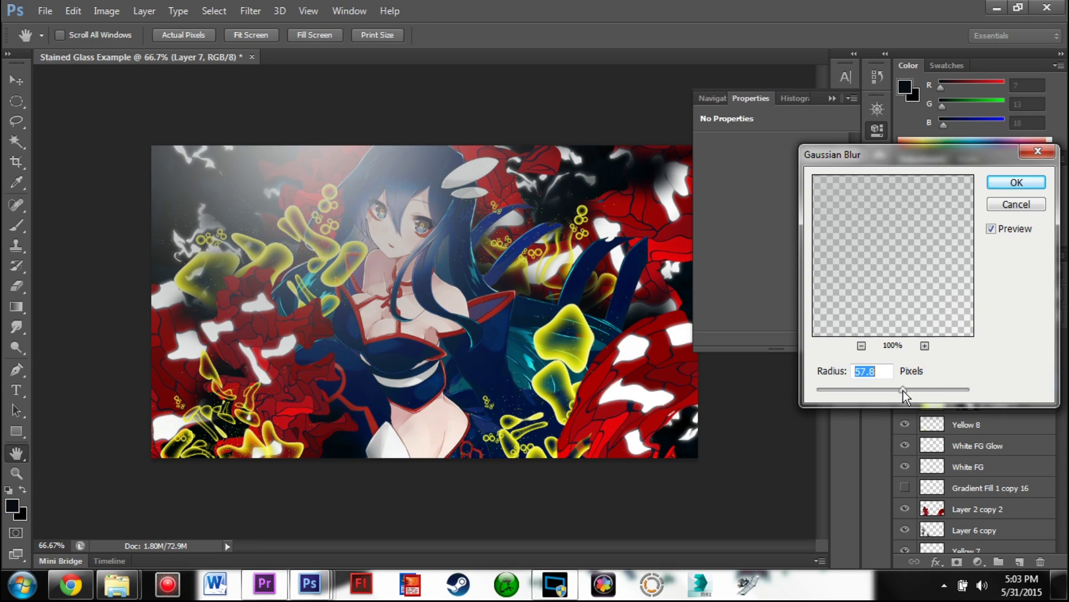
{"action": "left_click", "coordinate": [1023, 205]}
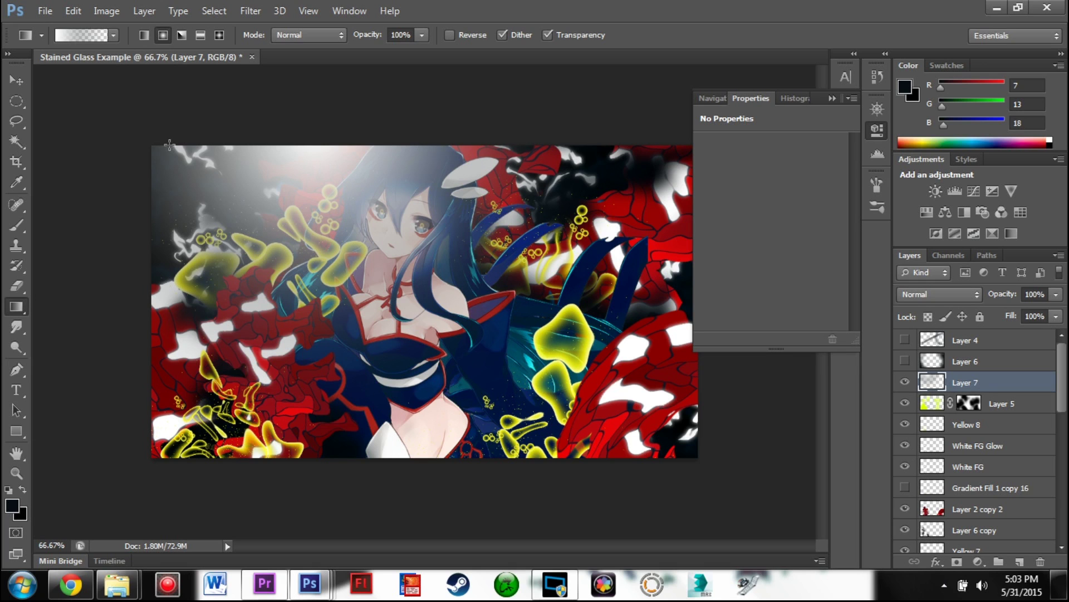
Move the white glow on Layer 7 up and left so it fades in from the image's upper-left corner
{"action": "left_click", "coordinate": [17, 80]}
{"action": "left_click_drag", "start_coordinate": [301, 202], "coordinate": [288, 171]}
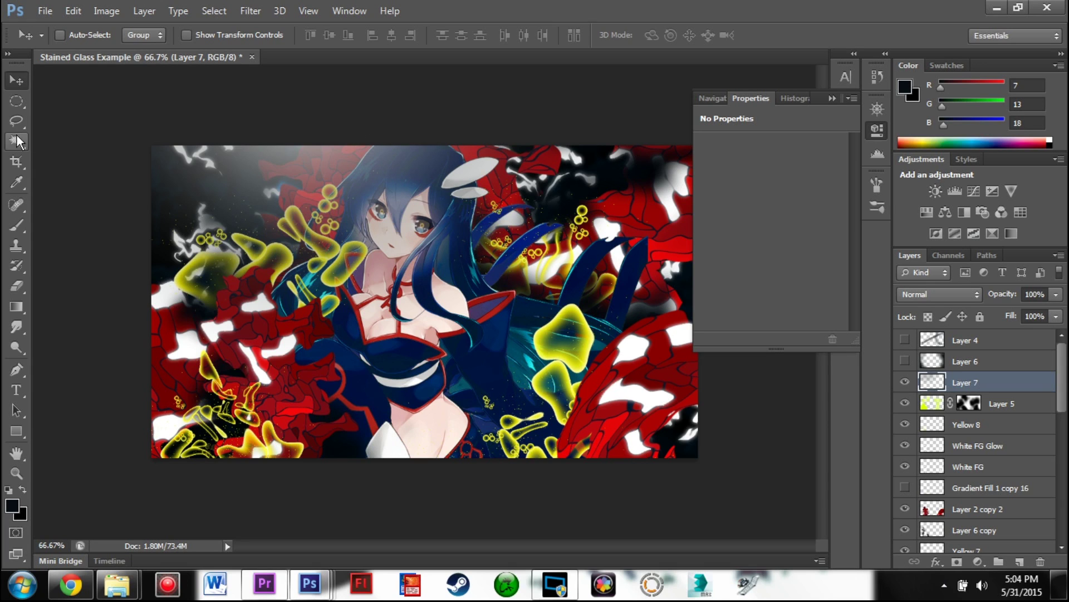
{"action": "left_click_drag", "start_coordinate": [290, 155], "coordinate": [242, 134]}
{"action": "left_click_drag", "start_coordinate": [261, 183], "coordinate": [263, 165]}
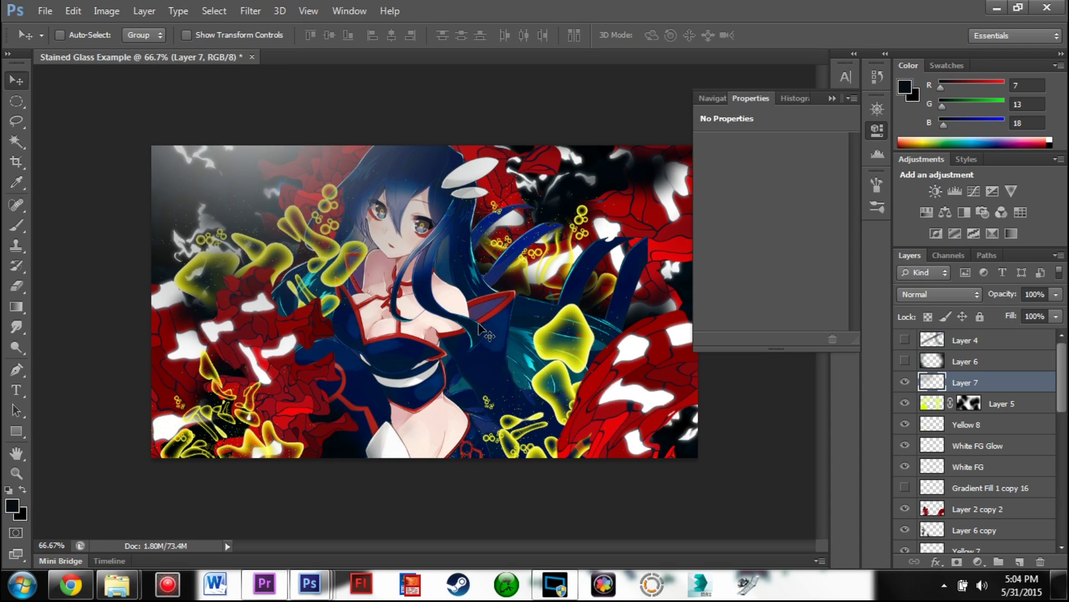
Hide the white glow on Layer 7, show the dark vignette on Layer 6 and compare the image with and without it
{"action": "left_click", "coordinate": [905, 382]}
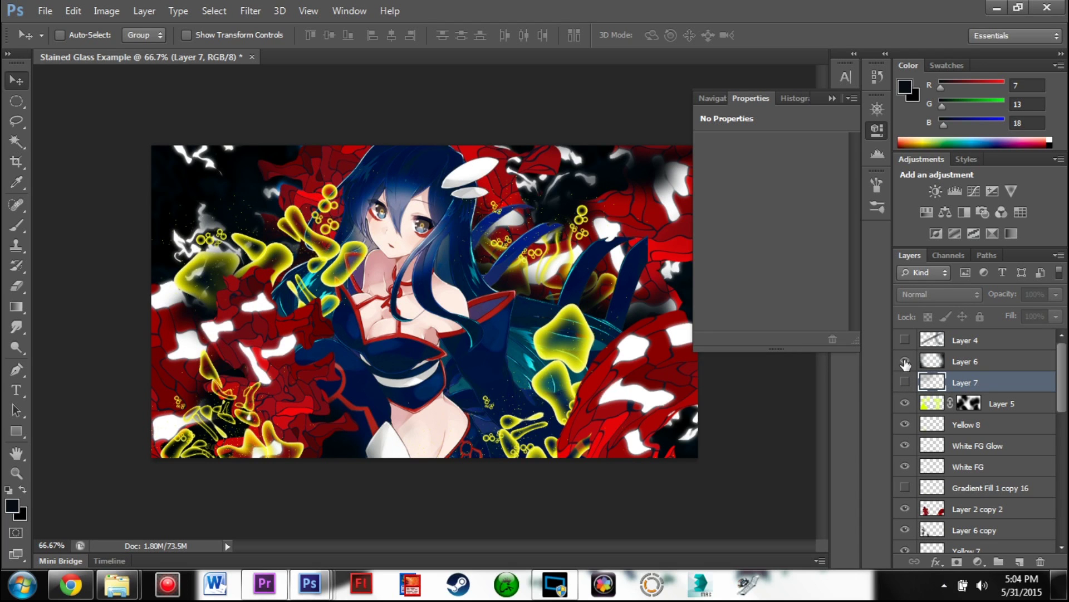
{"action": "left_click", "coordinate": [905, 362]}
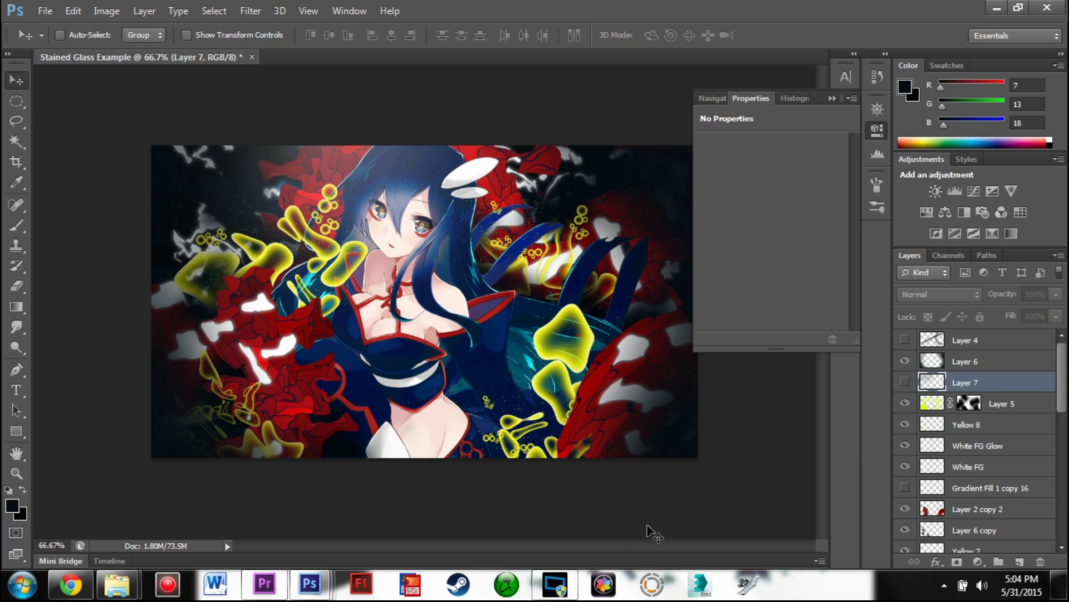
{"action": "left_click", "coordinate": [905, 363]}
{"action": "left_click", "coordinate": [905, 364]}
{"action": "left_click", "coordinate": [905, 363]}
{"action": "left_click", "coordinate": [16, 226]}
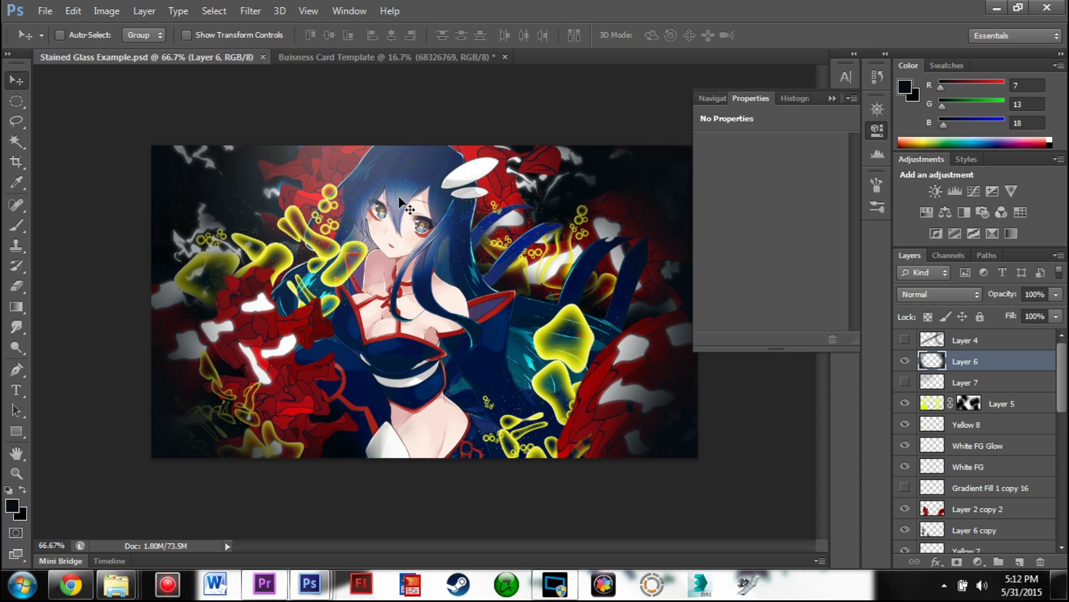
Copy the entire visible composition and paste it as one merged layer above Layer 6
{"action": "key", "text": "ctrl+a"}
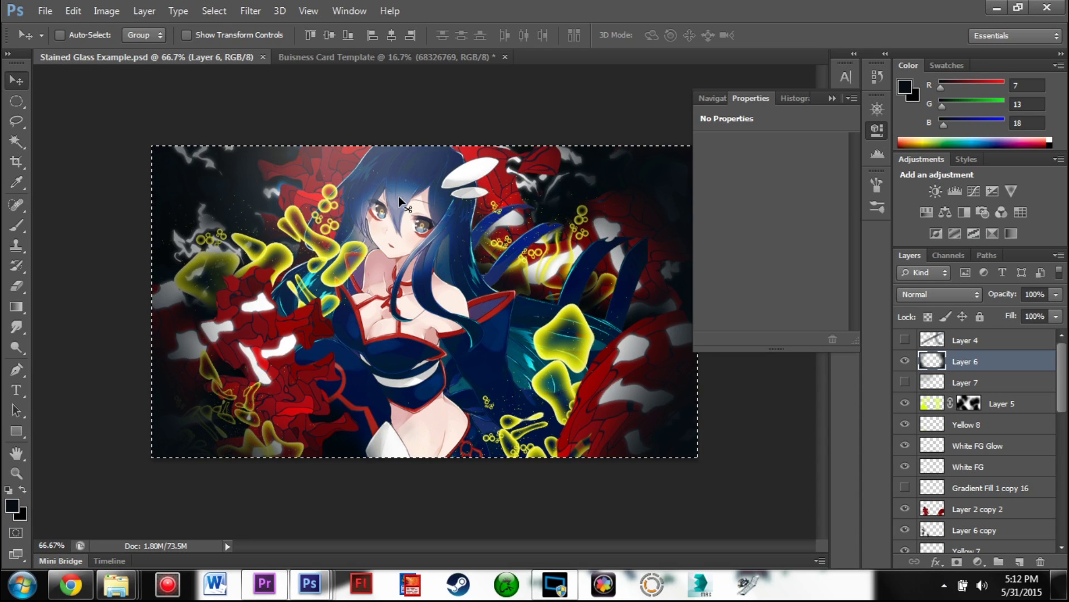
{"action": "key", "text": "ctrl+v"}
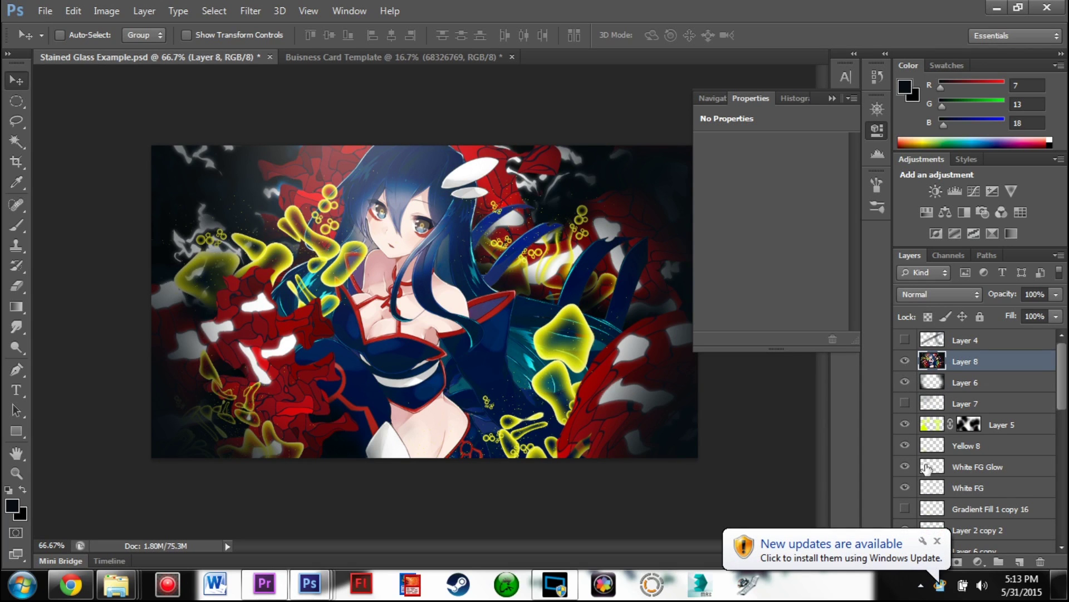
{"action": "left_click", "coordinate": [943, 543]}
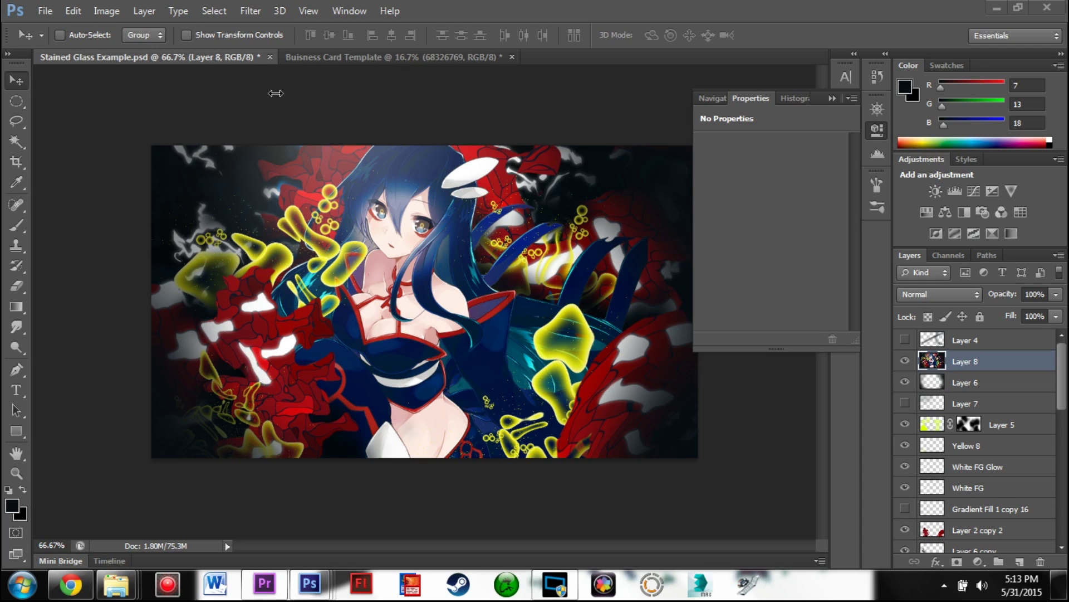
Float the Stained Glass Example document in its own window over the Buisness Card Template
{"action": "left_click_drag", "start_coordinate": [225, 55], "coordinate": [201, 228]}
{"action": "left_click", "coordinate": [319, 61]}
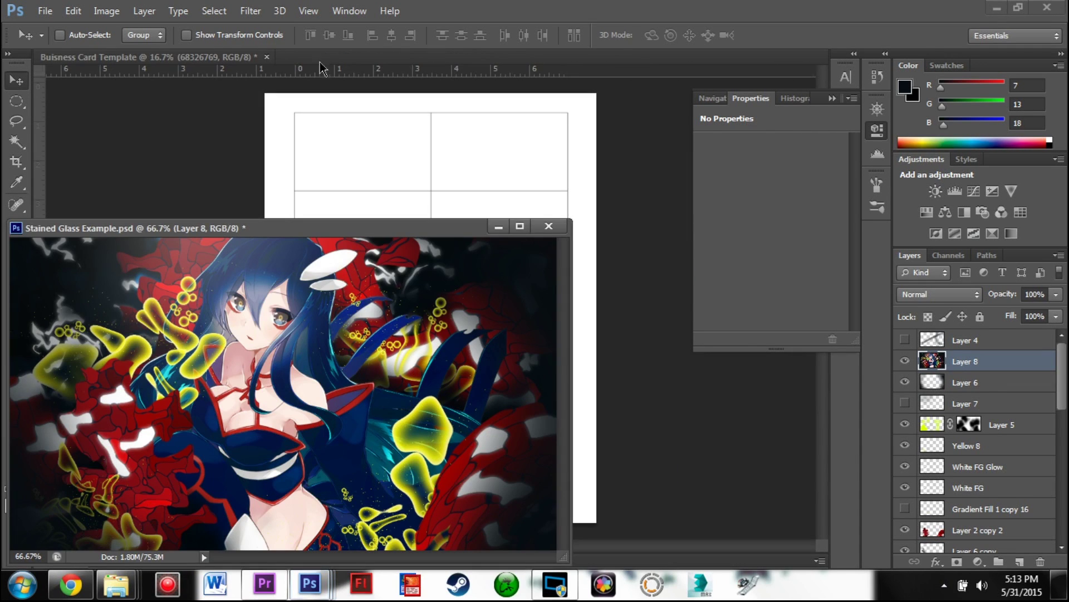
Minimize the Stained Glass Example window to view the whole business card template, and restore the window
{"action": "left_click", "coordinate": [499, 226]}
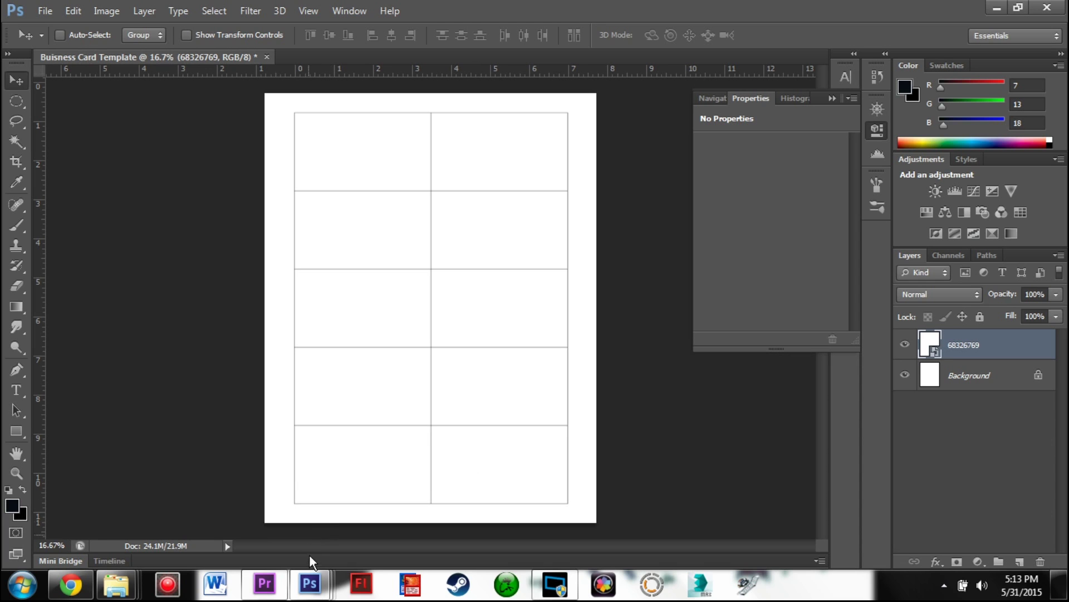
{"action": "mouse_move", "coordinate": [311, 583]}
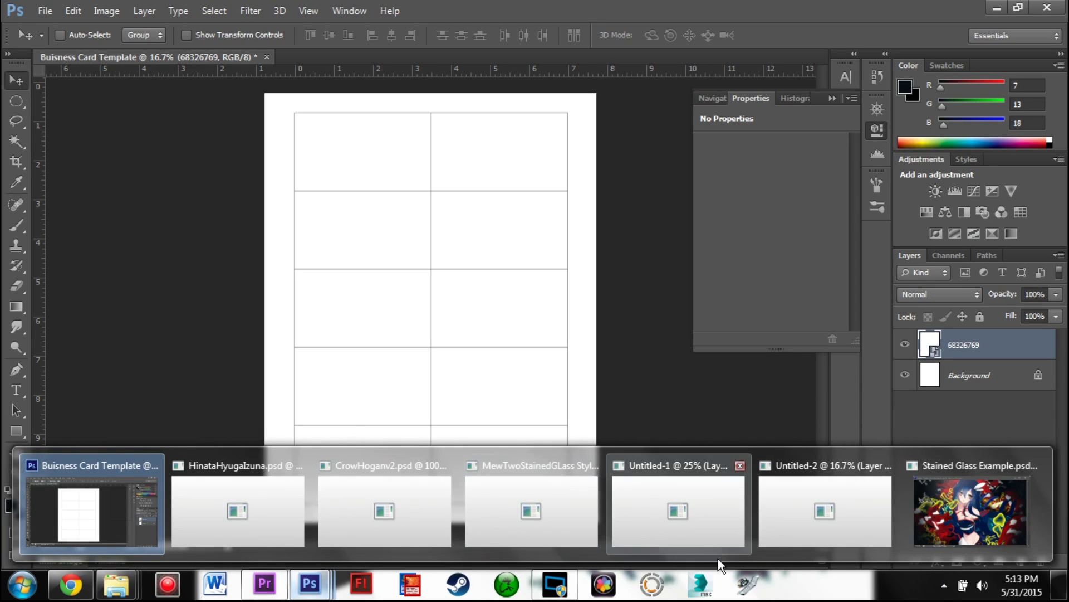
{"action": "left_click", "coordinate": [922, 523]}
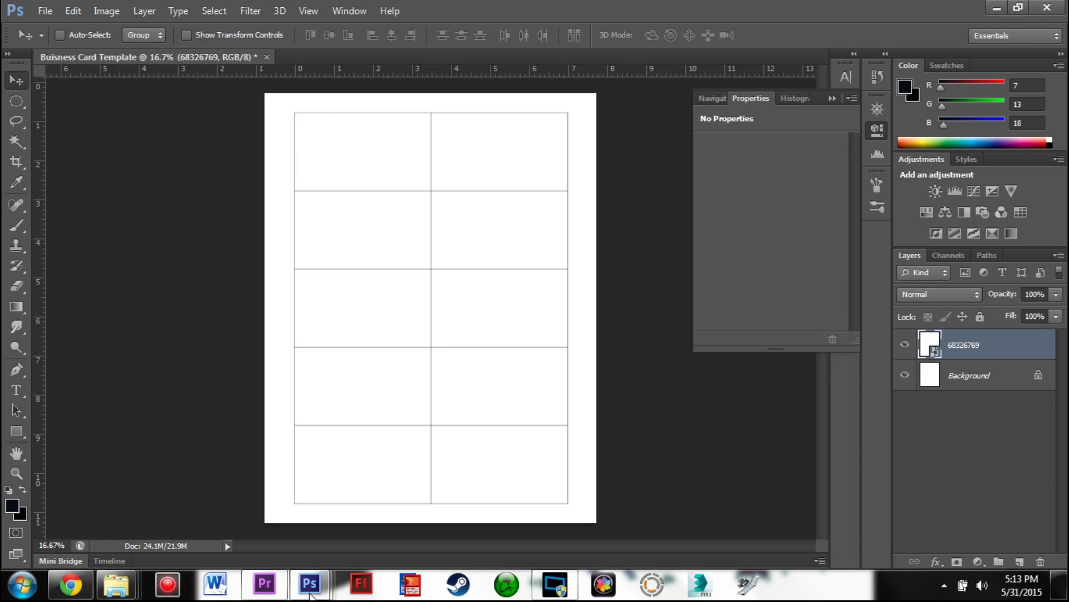
{"action": "mouse_move", "coordinate": [311, 582]}
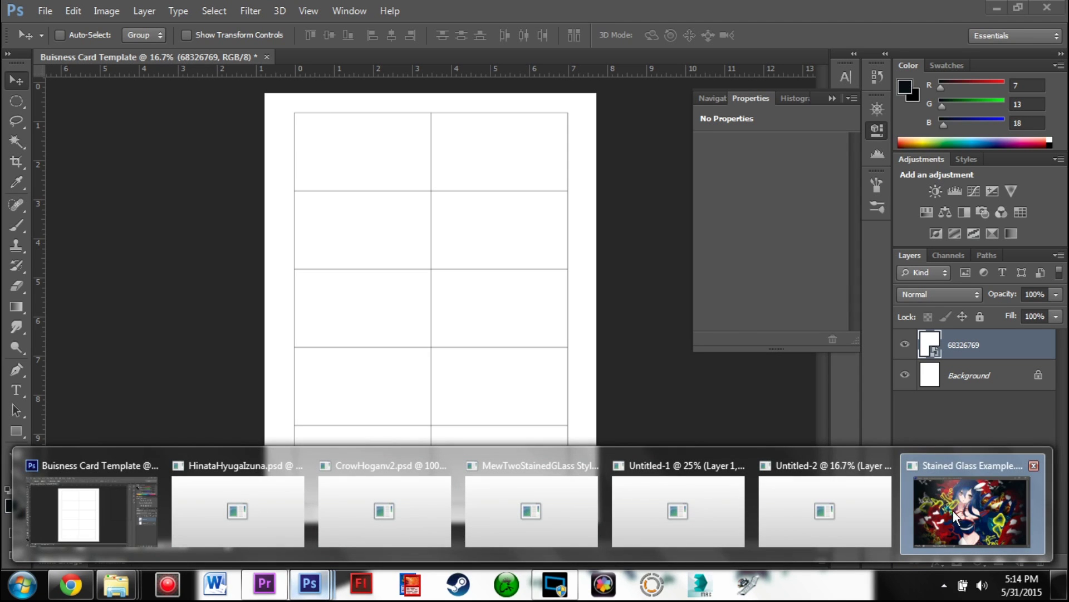
{"action": "right_click", "coordinate": [954, 510]}
{"action": "left_click", "coordinate": [973, 408]}
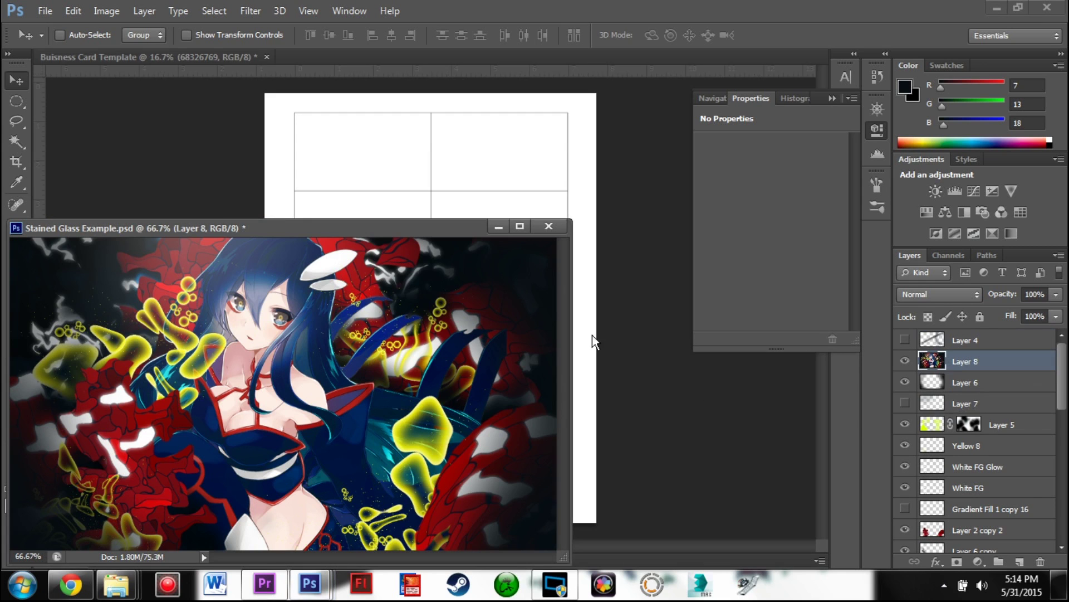
Copy the merged artwork into the Buisness Card Template, minimize the source window and align the artwork with the upper-left card cell
{"action": "left_click_drag", "start_coordinate": [420, 374], "coordinate": [392, 156]}
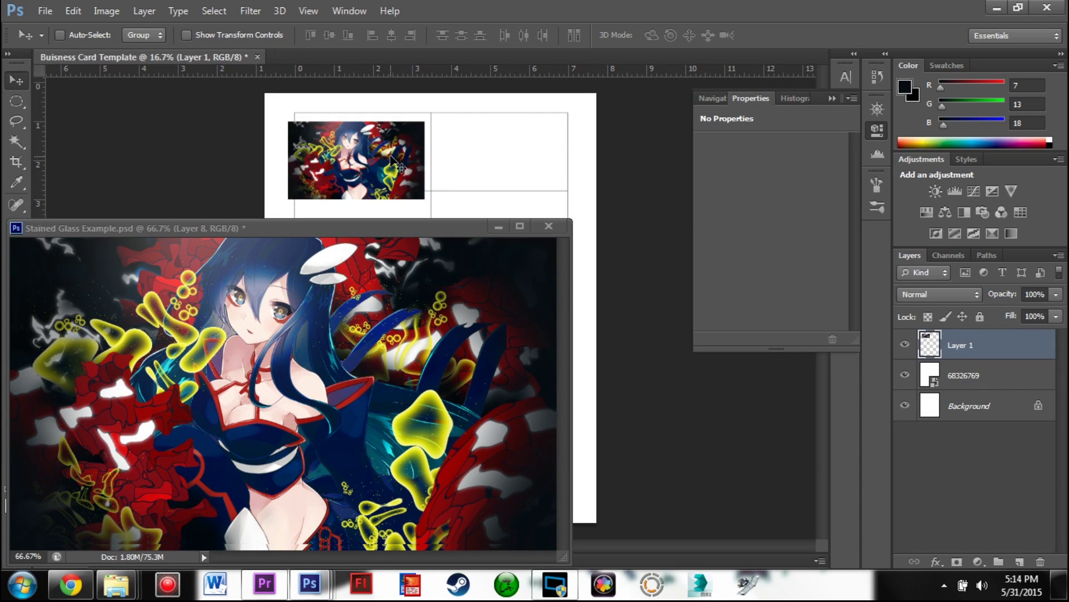
{"action": "left_click", "coordinate": [499, 223]}
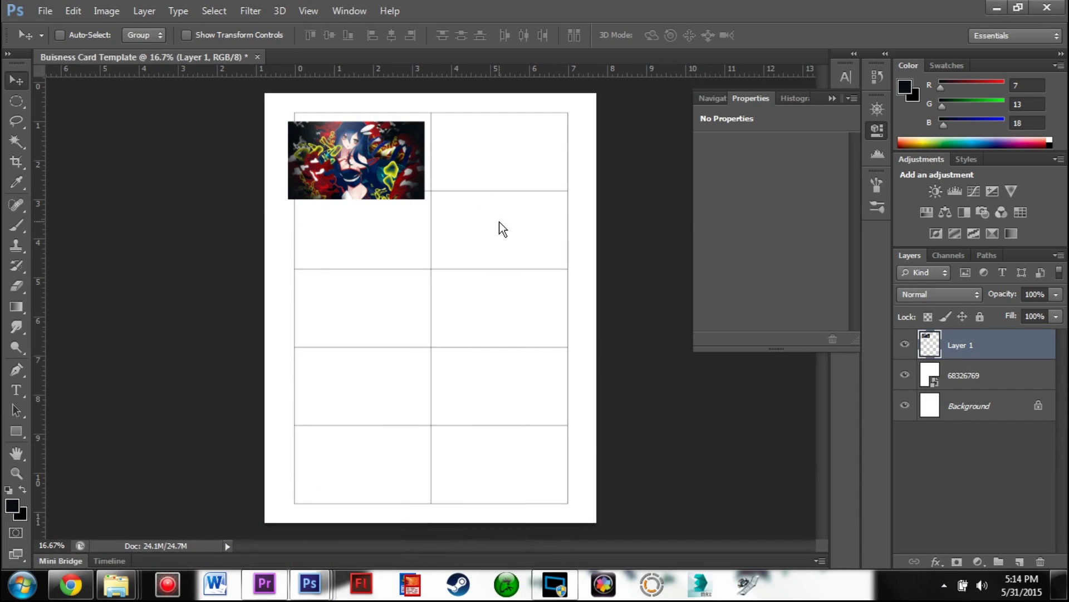
{"action": "key", "text": "ctrl+plus"}
{"action": "key", "text": "ctrl+plus"}
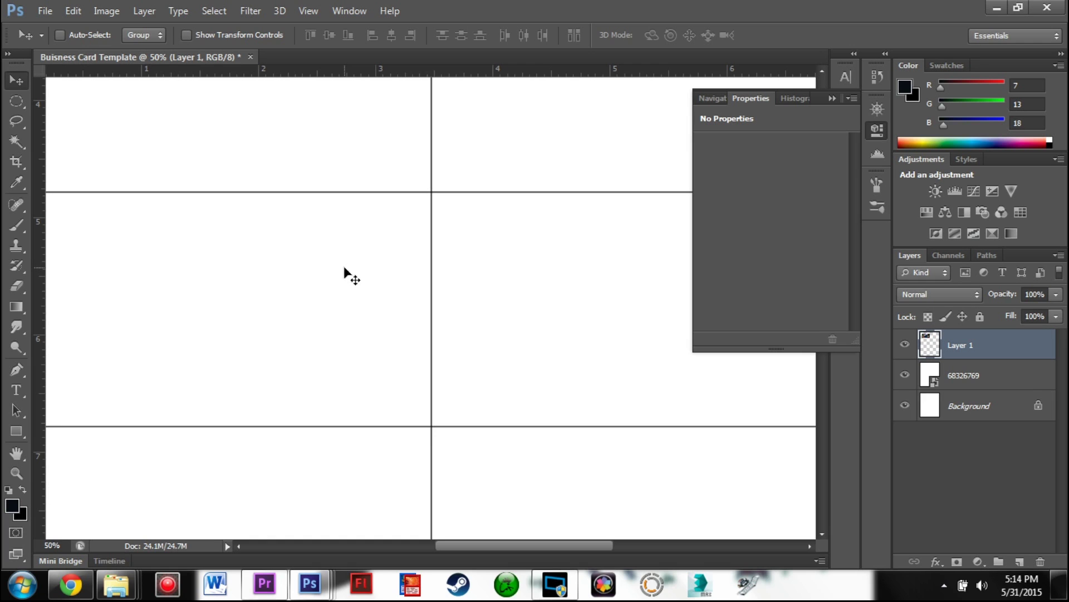
{"action": "left_click_drag", "start_coordinate": [664, 415], "coordinate": [813, 571]}
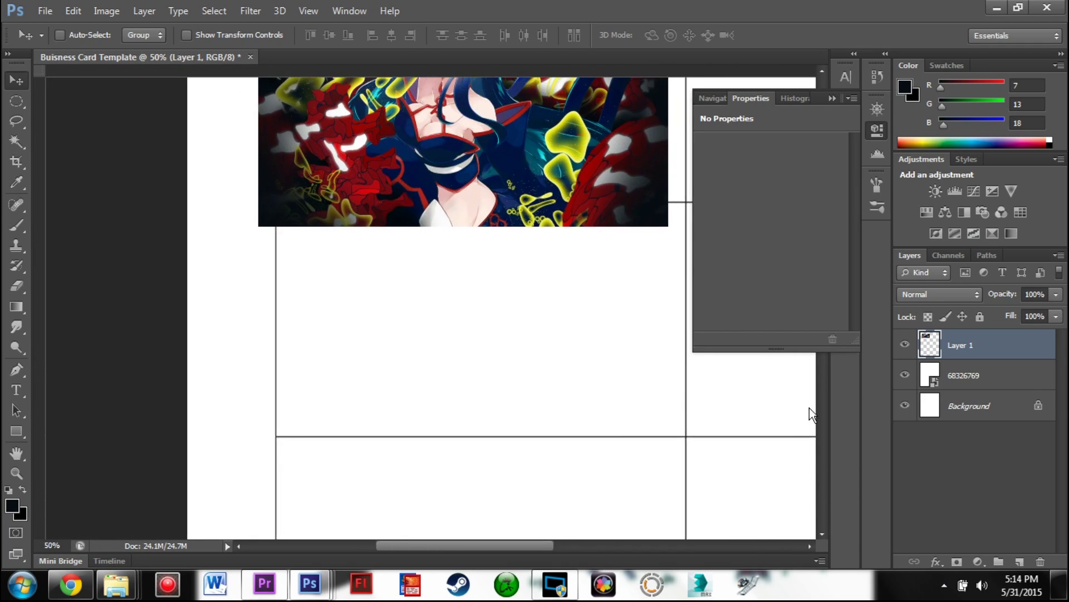
{"action": "left_click_drag", "start_coordinate": [704, 436], "coordinate": [595, 549]}
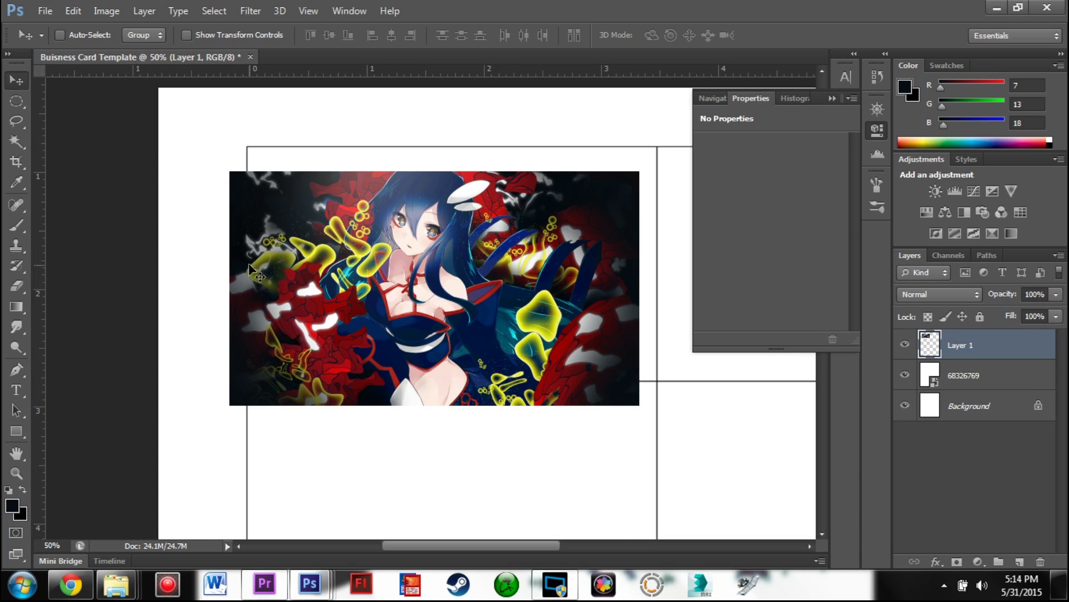
{"action": "left_click_drag", "start_coordinate": [444, 286], "coordinate": [461, 258]}
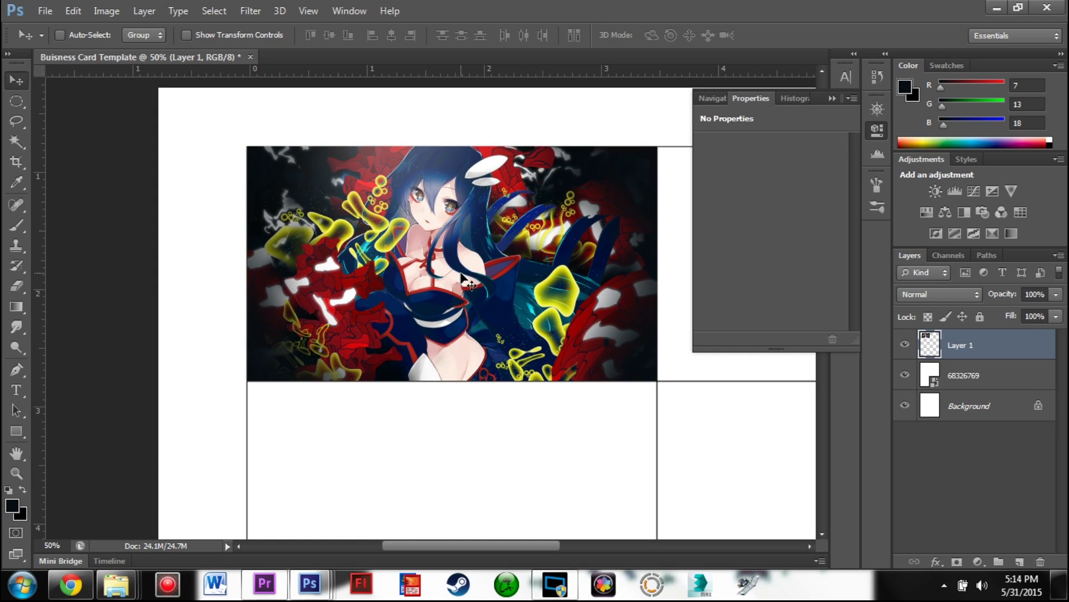
Duplicate the artwork on Layer 1 and align the copy with the adjacent card cell in the first row
{"action": "key", "text": "ctrl+j"}
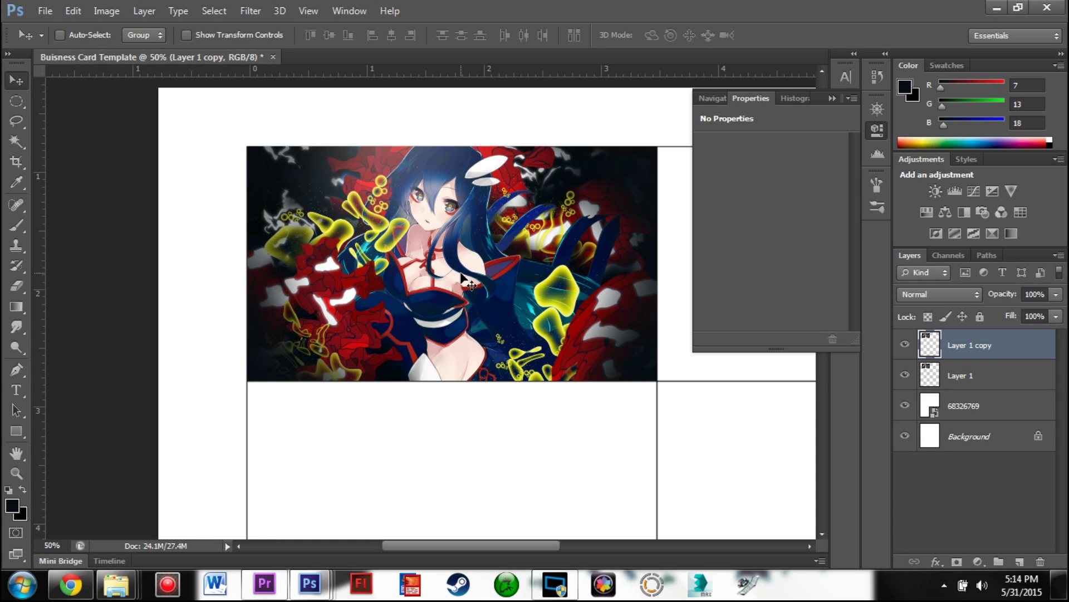
{"action": "left_click_drag", "start_coordinate": [655, 346], "coordinate": [455, 387]}
{"action": "left_click_drag", "start_coordinate": [398, 339], "coordinate": [671, 323]}
{"action": "left_click_drag", "start_coordinate": [579, 331], "coordinate": [679, 344]}
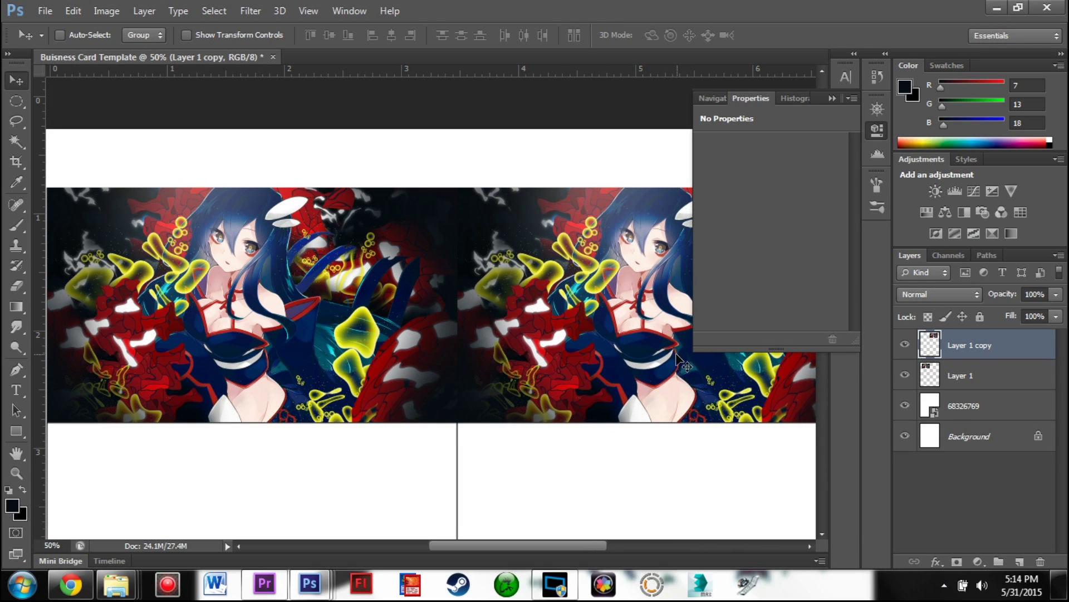
Merge the two first-row artwork layers and align a duplicate of the merged row with the second row of card cells
{"action": "left_click", "coordinate": [956, 377], "text": "shift"}
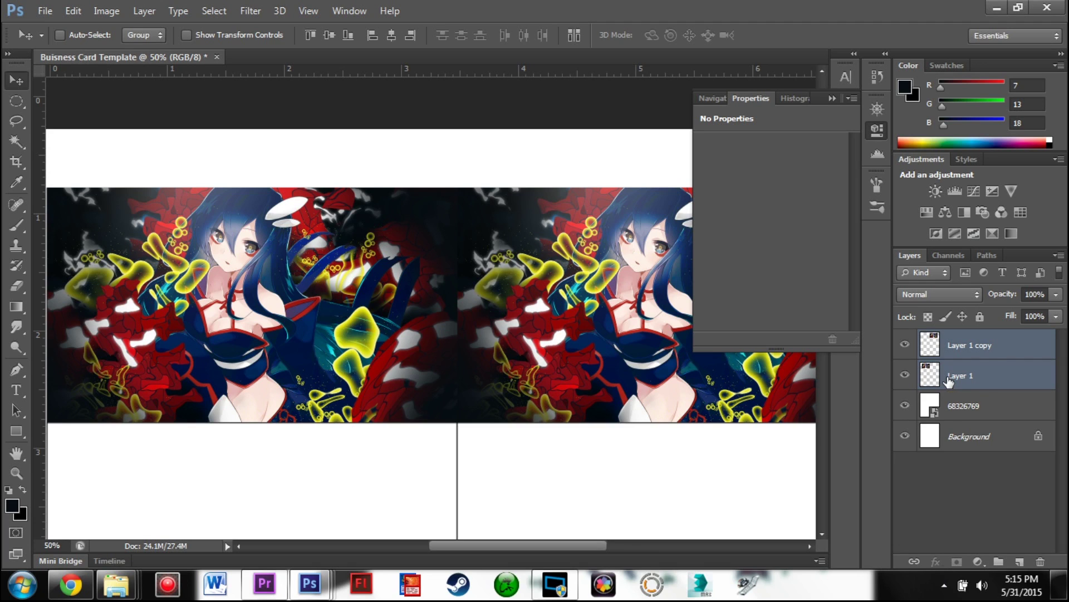
{"action": "key", "text": "ctrl+e"}
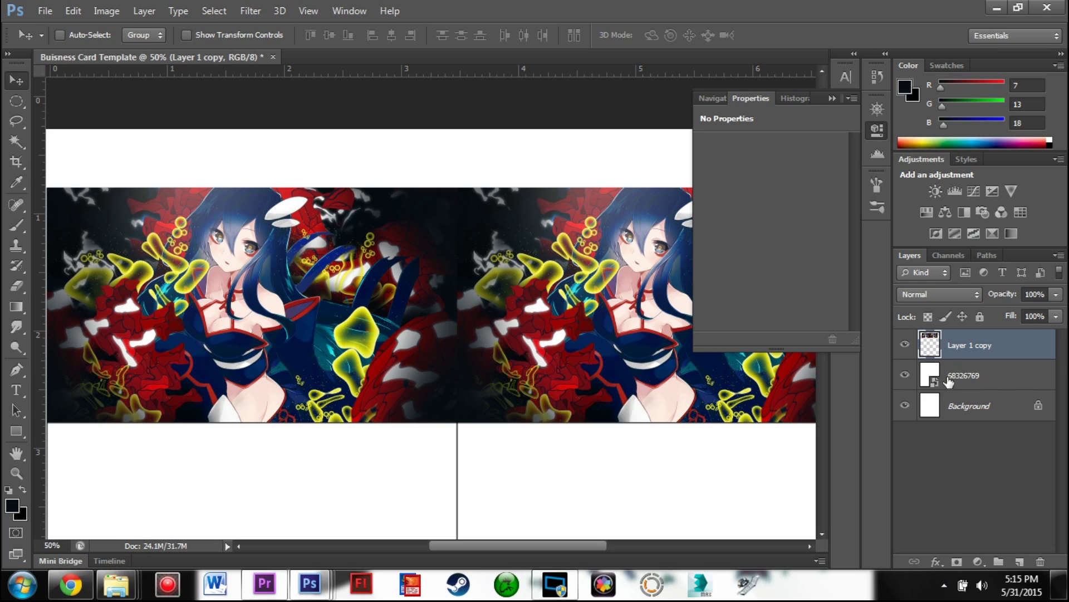
{"action": "key", "text": "ctrl+j"}
{"action": "key", "text": "Down"}
{"action": "key", "text": "Down"}
{"action": "key", "text": "Down"}
{"action": "key", "text": "Down"}
{"action": "key", "text": "Down"}
{"action": "key", "text": "Down"}
{"action": "key", "text": "Down"}
{"action": "key", "text": "Down"}
{"action": "key", "text": "Down"}
{"action": "key", "text": "Down"}
{"action": "key", "text": "Down"}
{"action": "key", "text": "Down"}
{"action": "key", "text": "Down"}
{"action": "key", "text": "Down"}
{"action": "key", "text": "Down"}
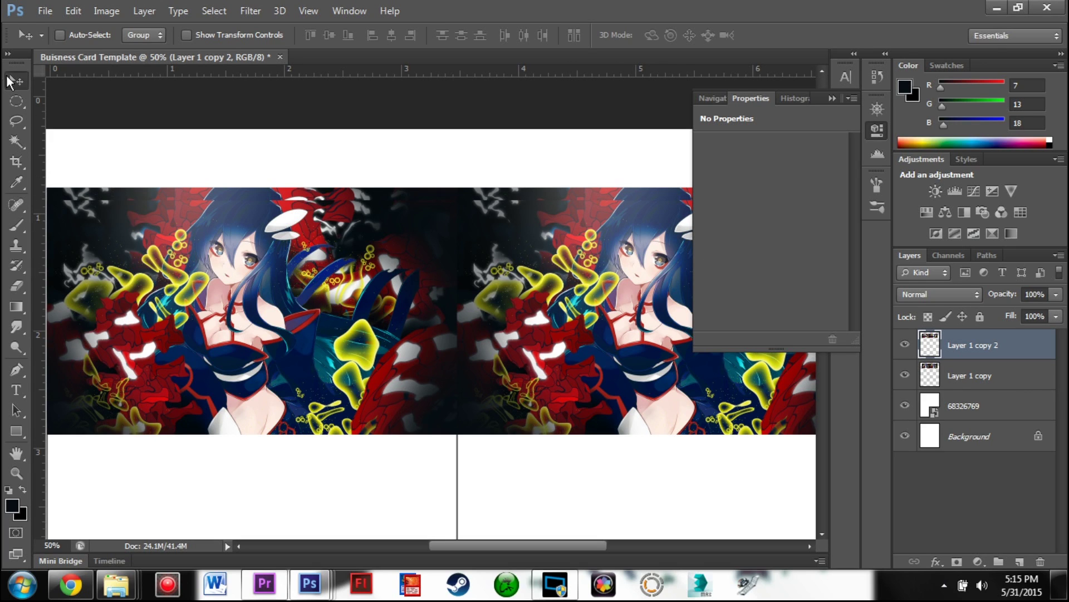
{"action": "left_click_drag", "start_coordinate": [522, 313], "coordinate": [533, 467]}
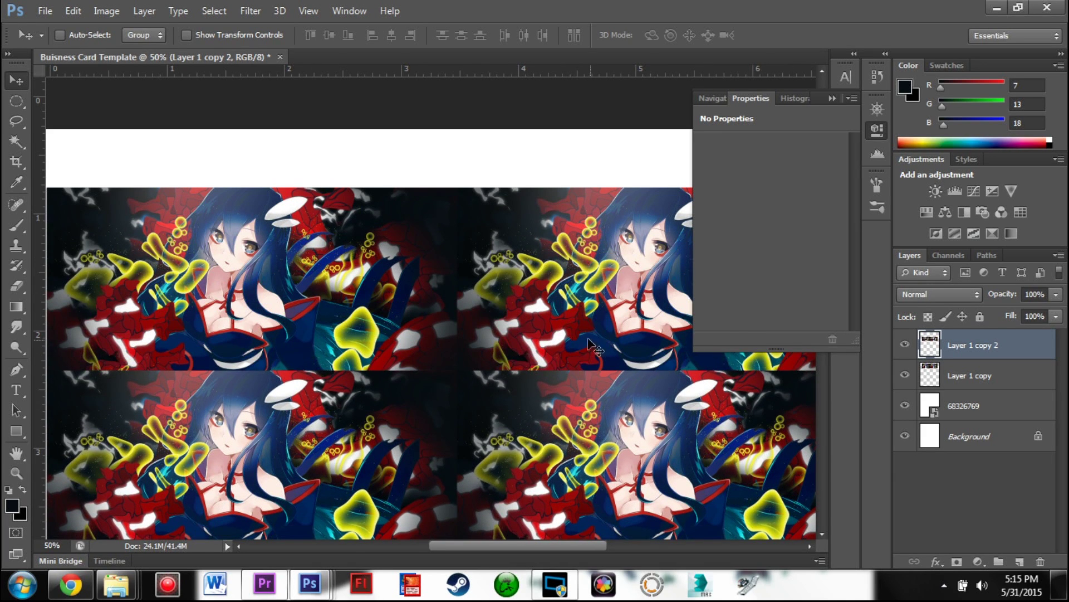
{"action": "left_click_drag", "start_coordinate": [573, 392], "coordinate": [542, 234]}
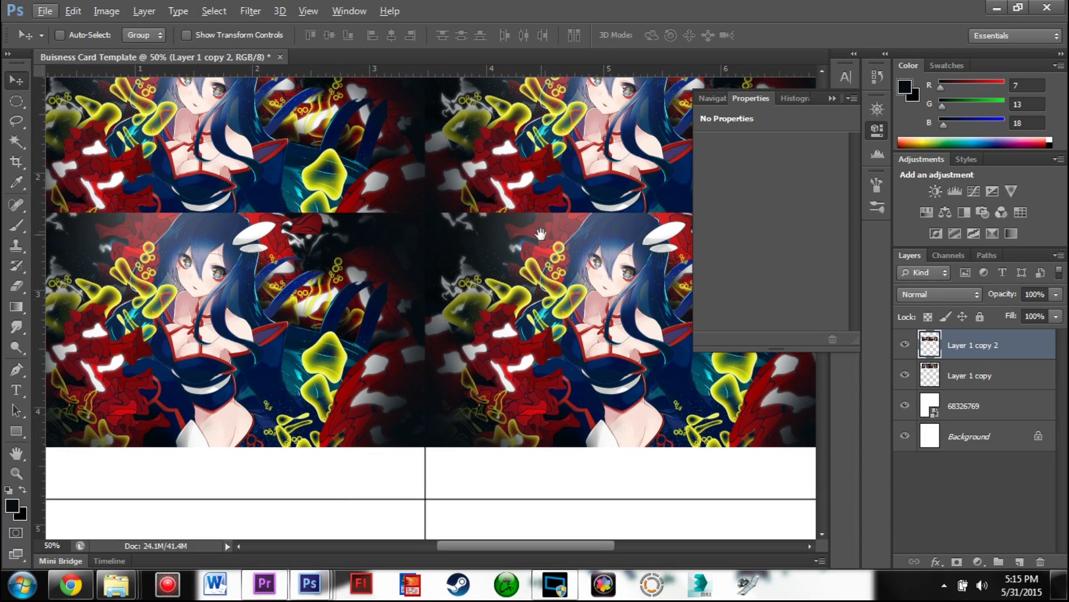
{"action": "left_click_drag", "start_coordinate": [507, 287], "coordinate": [512, 339]}
Merge the two artwork rows into one layer and align a duplicate of it with the third and fourth rows of card cells
{"action": "left_click", "coordinate": [951, 379], "text": "shift"}
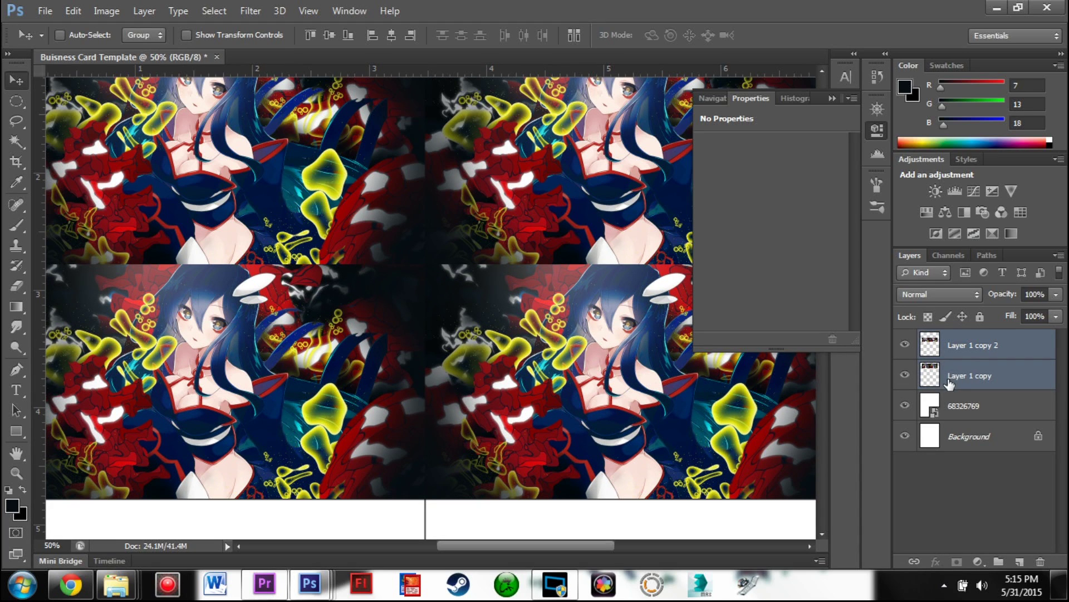
{"action": "key", "text": "ctrl+e"}
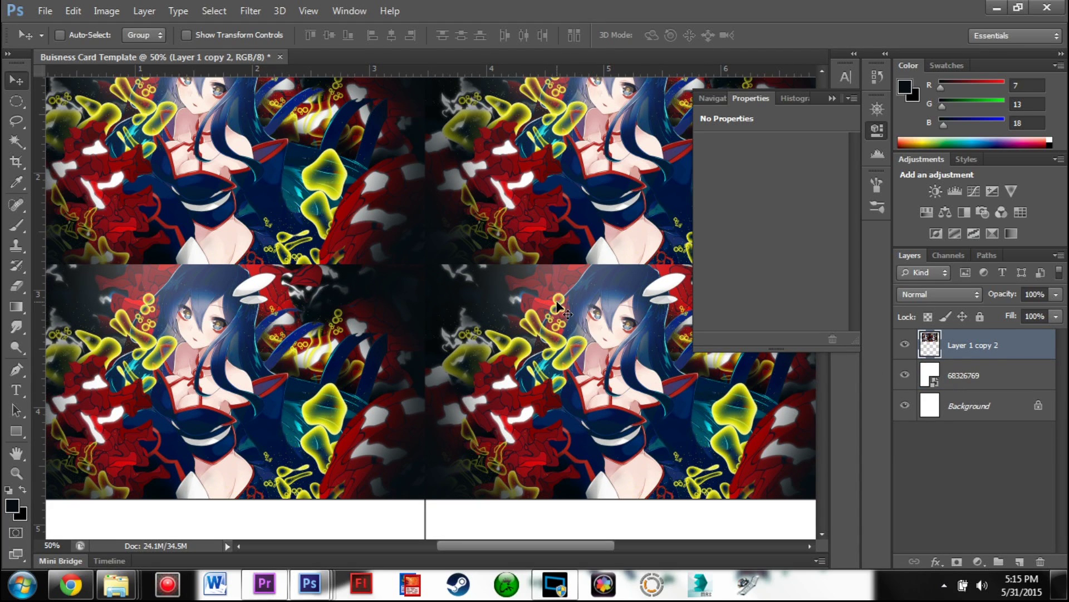
{"action": "key", "text": "ctrl+minus"}
{"action": "key", "text": "ctrl+minus"}
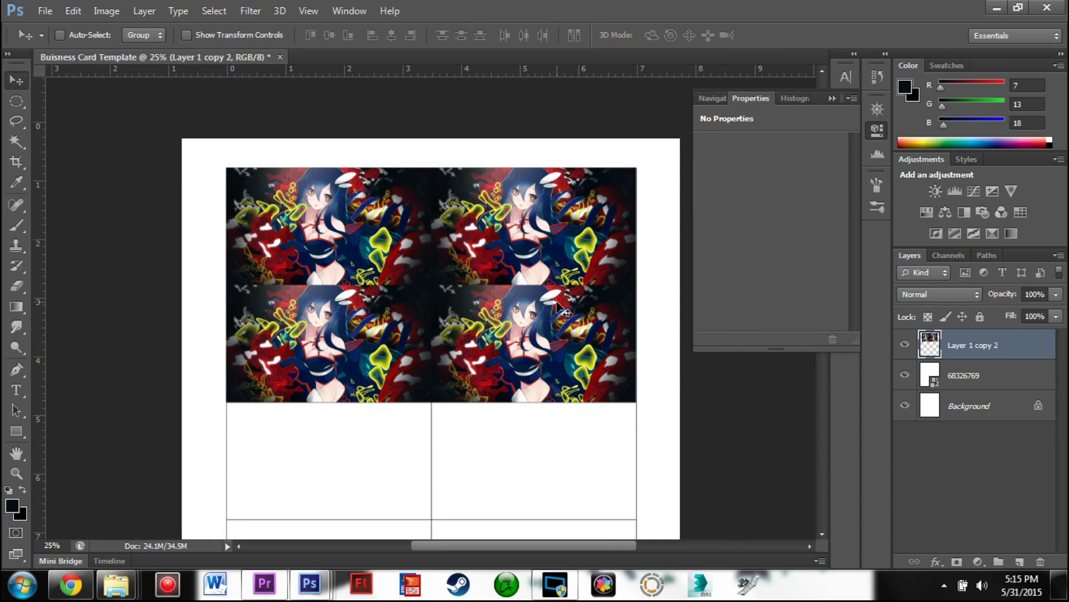
{"action": "left_click_drag", "start_coordinate": [603, 288], "coordinate": [591, 422]}
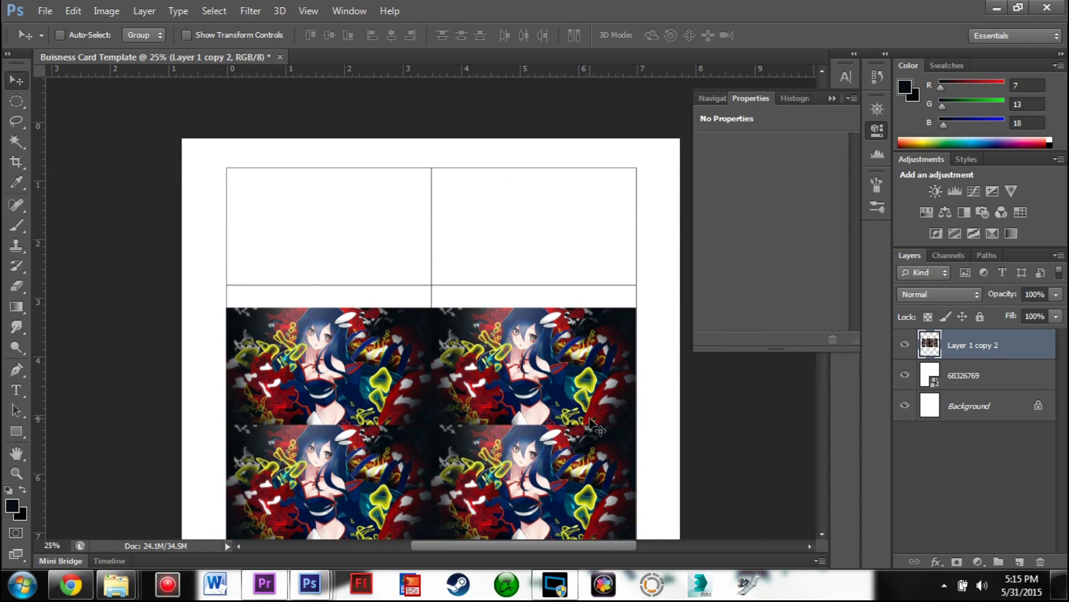
{"action": "key", "text": "ctrl+z"}
{"action": "key", "text": "ctrl+j"}
{"action": "left_click_drag", "start_coordinate": [586, 354], "coordinate": [562, 429]}
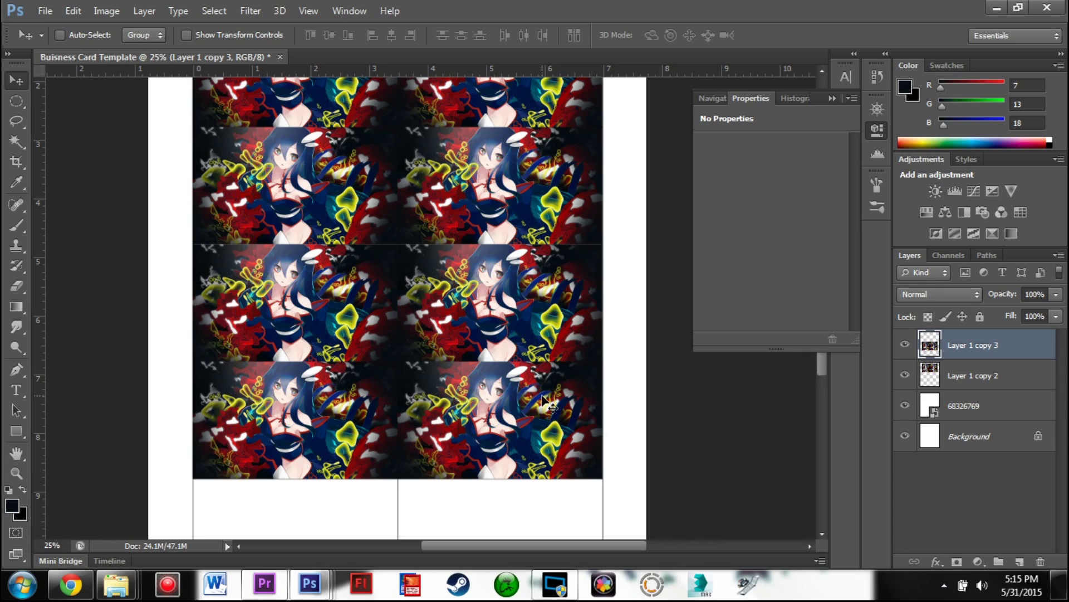
Duplicate the Layer 1 copy 3 artwork block and align its upper row with the fifth row of card cells
{"action": "key", "text": "ctrl+plus"}
{"action": "key", "text": "ctrl+plus"}
{"action": "key", "text": "ctrl+minus"}
{"action": "key", "text": "ctrl+minus"}
{"action": "key", "text": "ctrl+minus"}
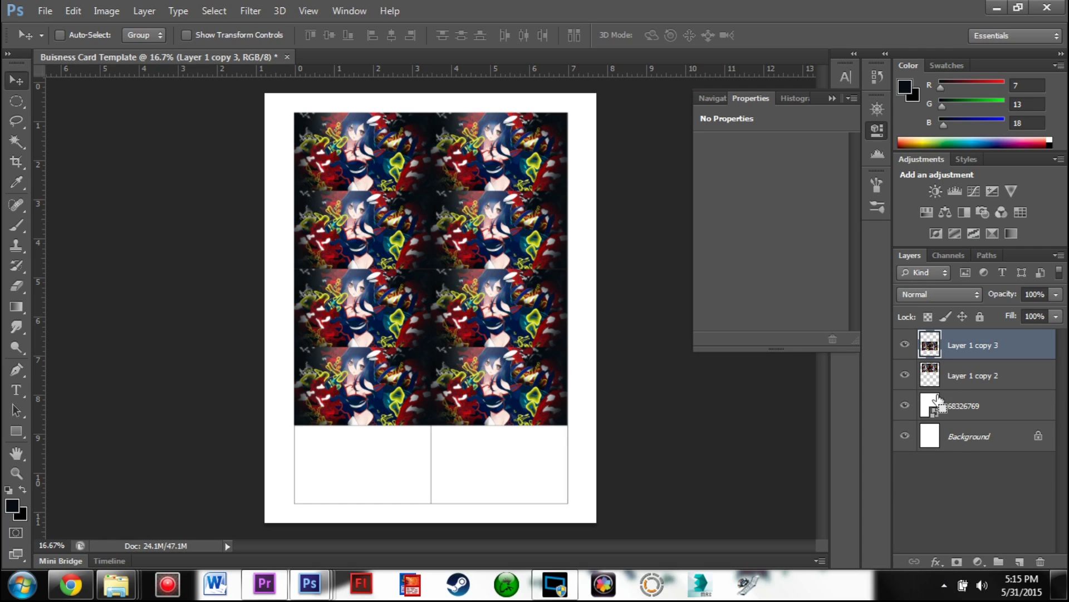
{"action": "left_click_drag", "start_coordinate": [511, 290], "coordinate": [505, 447]}
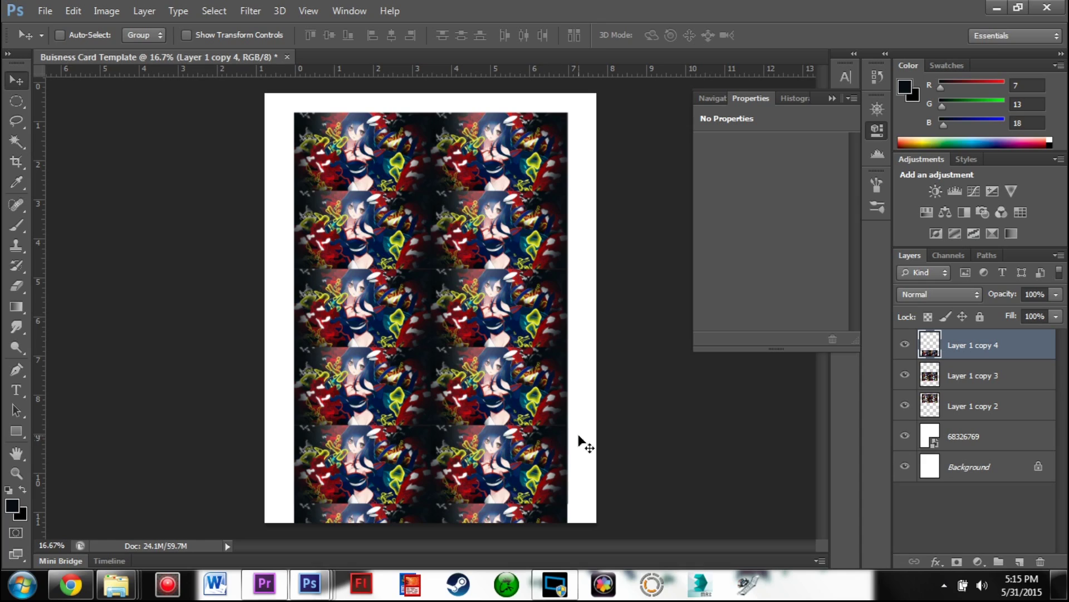
{"action": "key", "text": "ctrl+plus"}
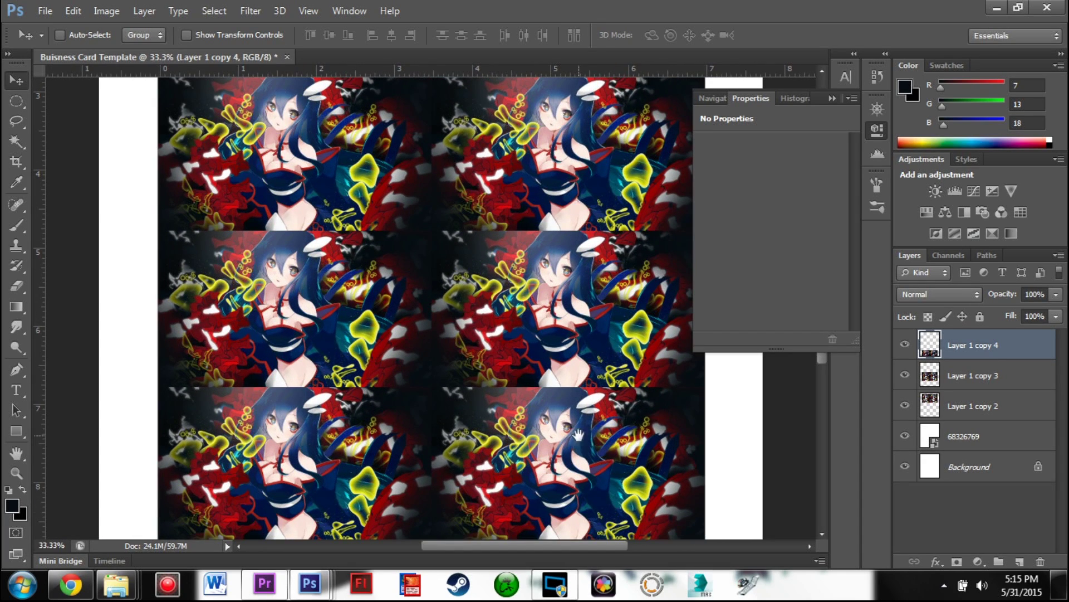
{"action": "left_click_drag", "start_coordinate": [664, 429], "coordinate": [644, 222]}
{"action": "left_click_drag", "start_coordinate": [628, 363], "coordinate": [608, 295]}
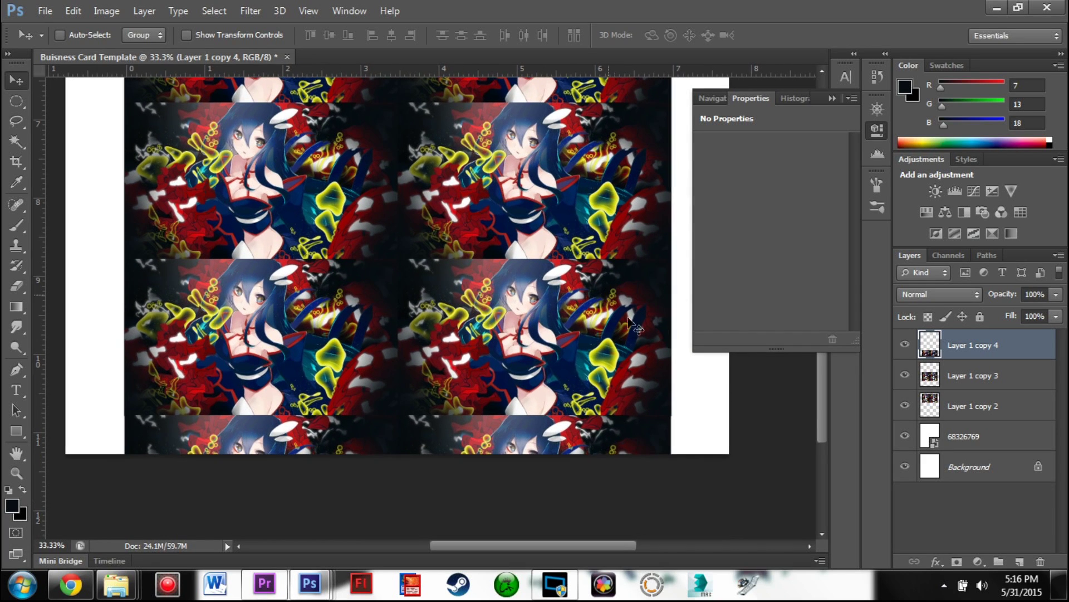
Delete the artwork strip extending below the fifth card row on Layer 1 copy 4 using a rectangular marquee selection, and deselect
{"action": "left_click", "coordinate": [16, 101]}
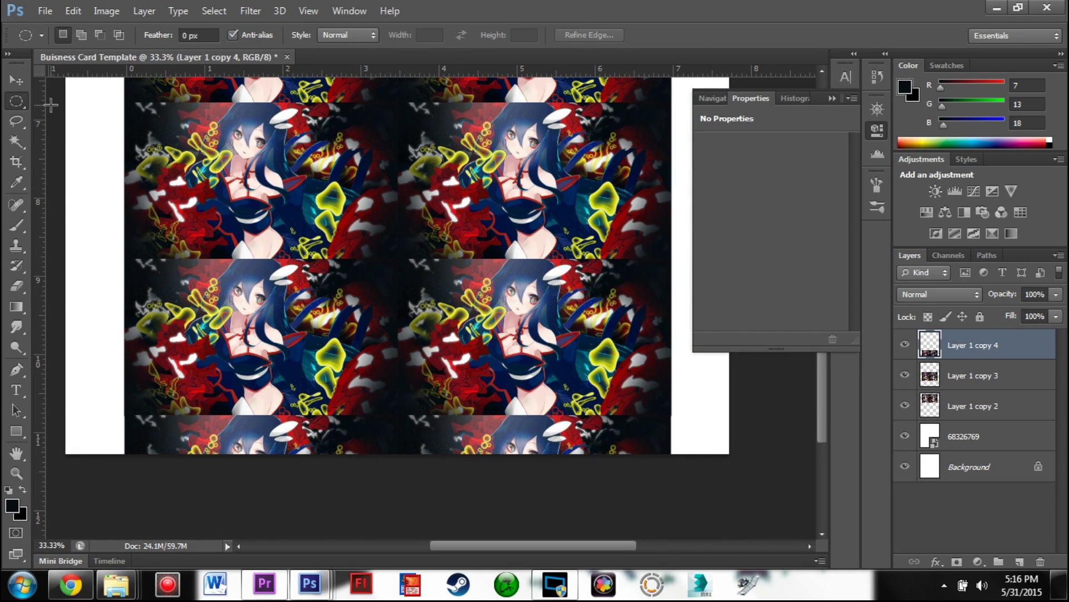
{"action": "right_click", "coordinate": [12, 103]}
{"action": "left_click", "coordinate": [82, 102]}
{"action": "left_click_drag", "start_coordinate": [681, 415], "coordinate": [3, 553]}
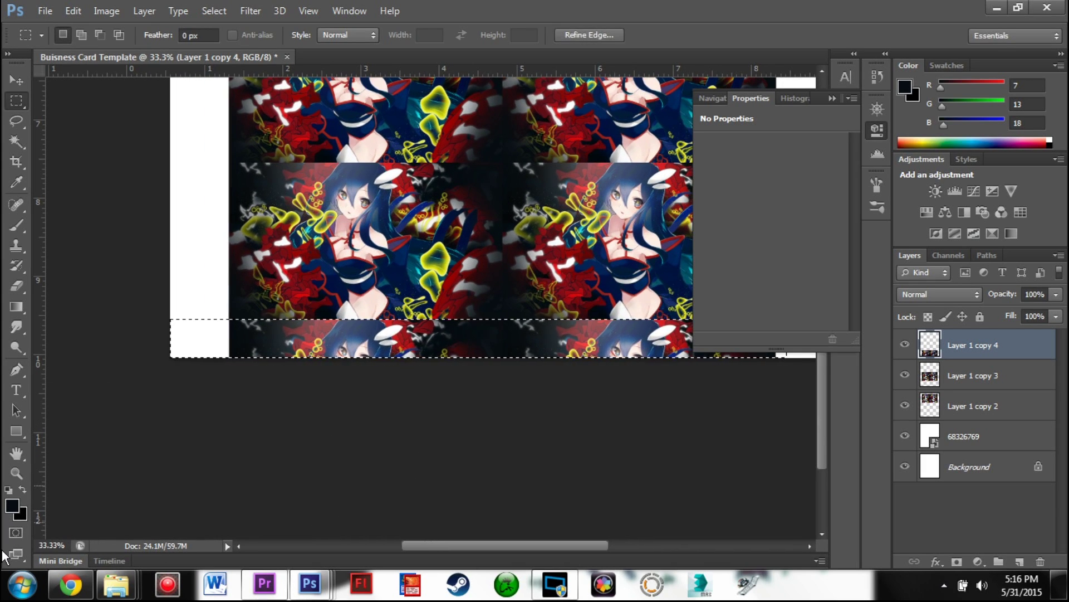
{"action": "key", "text": "Delete"}
{"action": "key", "text": "ctrl+d"}
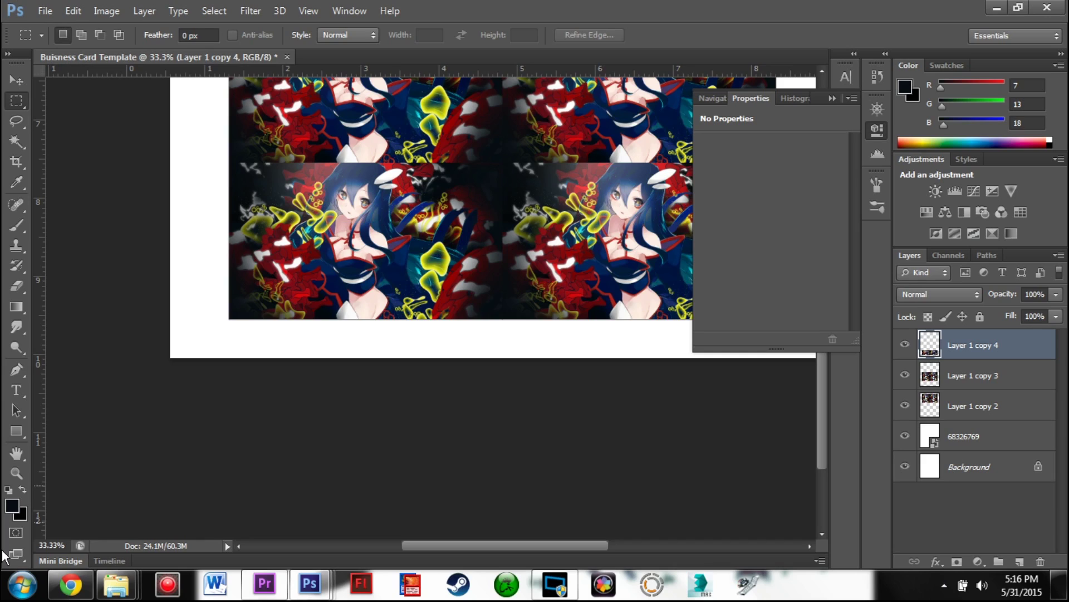
{"action": "left_click_drag", "start_coordinate": [607, 196], "coordinate": [586, 423]}
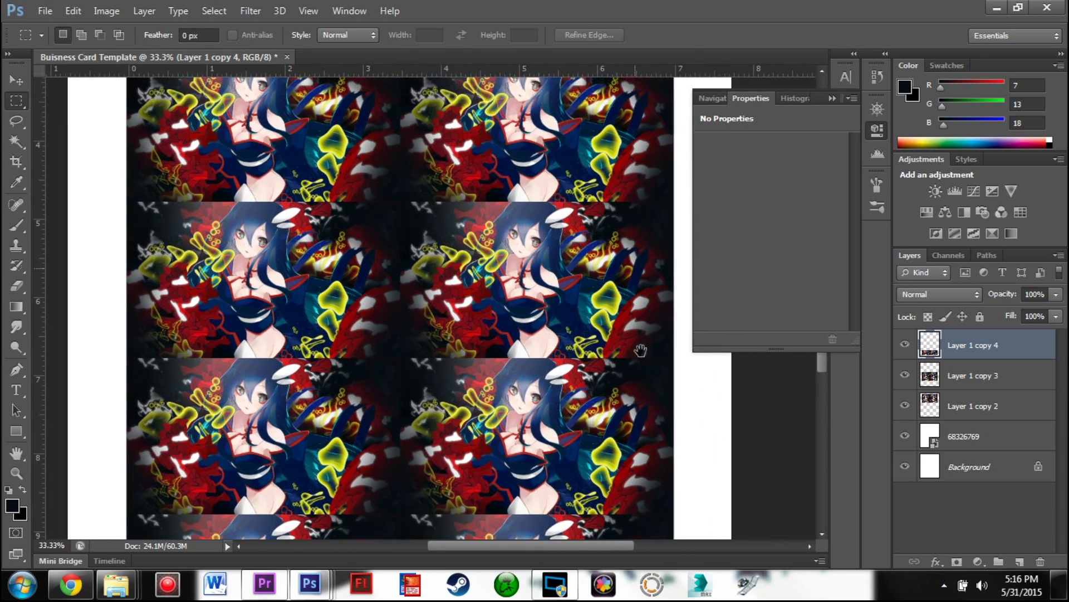
{"action": "mouse_move", "coordinate": [637, 348]}
{"action": "left_mouse_down"}
{"action": "mouse_move", "coordinate": [643, 453]}
{"action": "mouse_move", "coordinate": [639, 427]}
{"action": "mouse_move", "coordinate": [638, 443]}
{"action": "left_mouse_up"}
{"action": "mouse_move", "coordinate": [650, 371]}
{"action": "left_mouse_down"}
{"action": "mouse_move", "coordinate": [651, 444]}
{"action": "mouse_move", "coordinate": [647, 423]}
{"action": "left_mouse_up"}
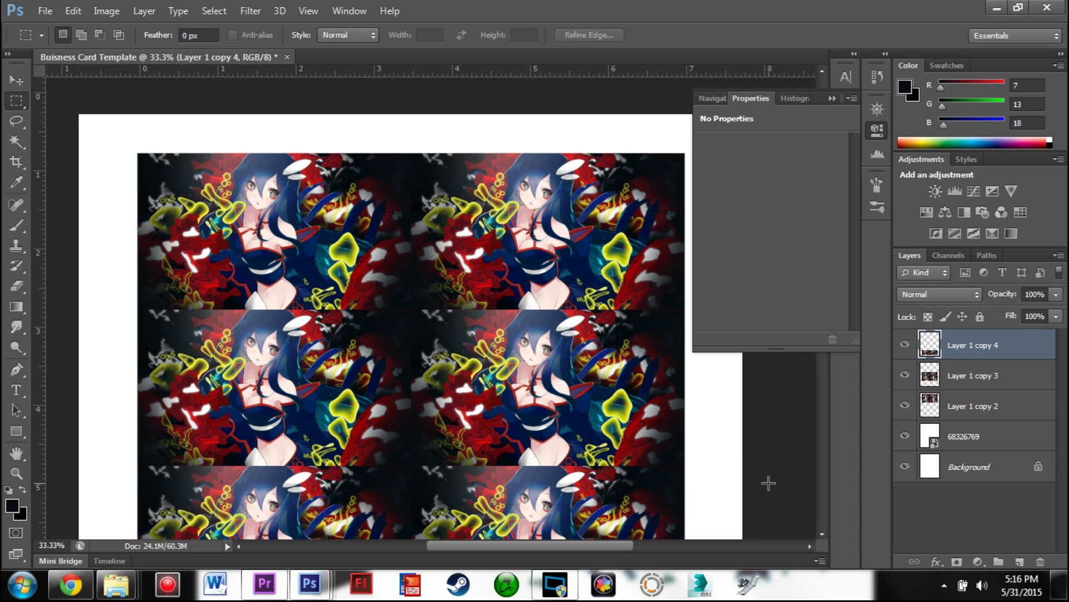